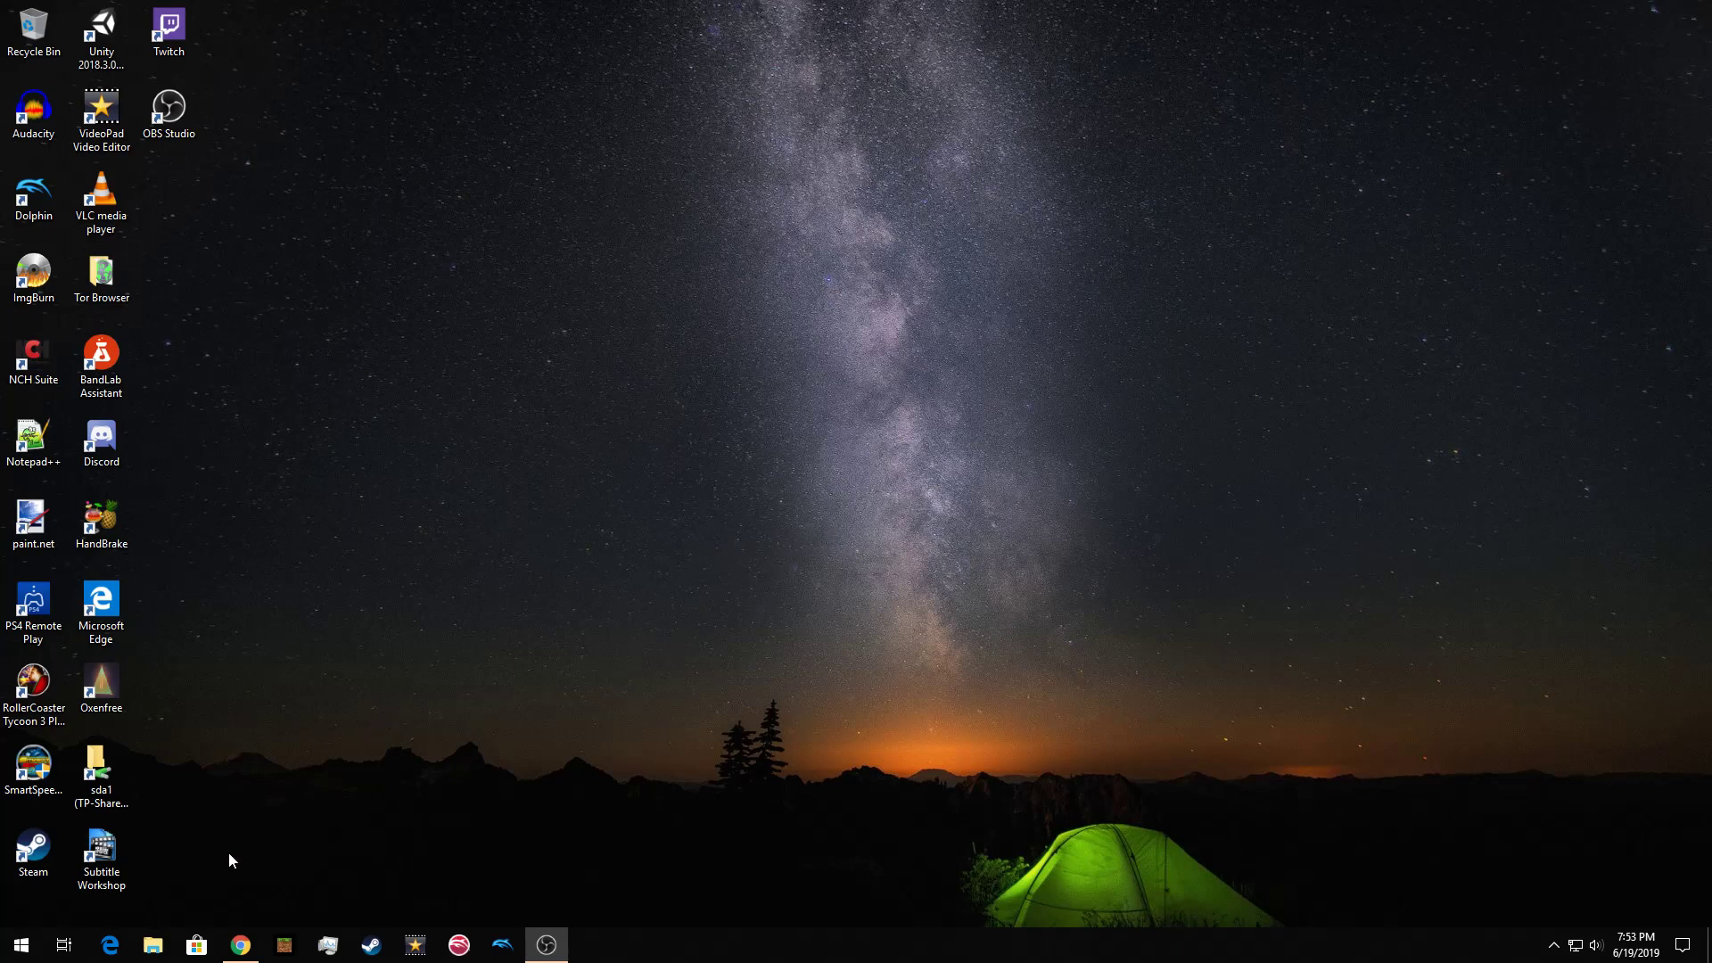
Switch to Chrome and review the download pages for Dolphin Emulator, GCRebuilder, Notepad++ and 7-Zip
click(251, 956)
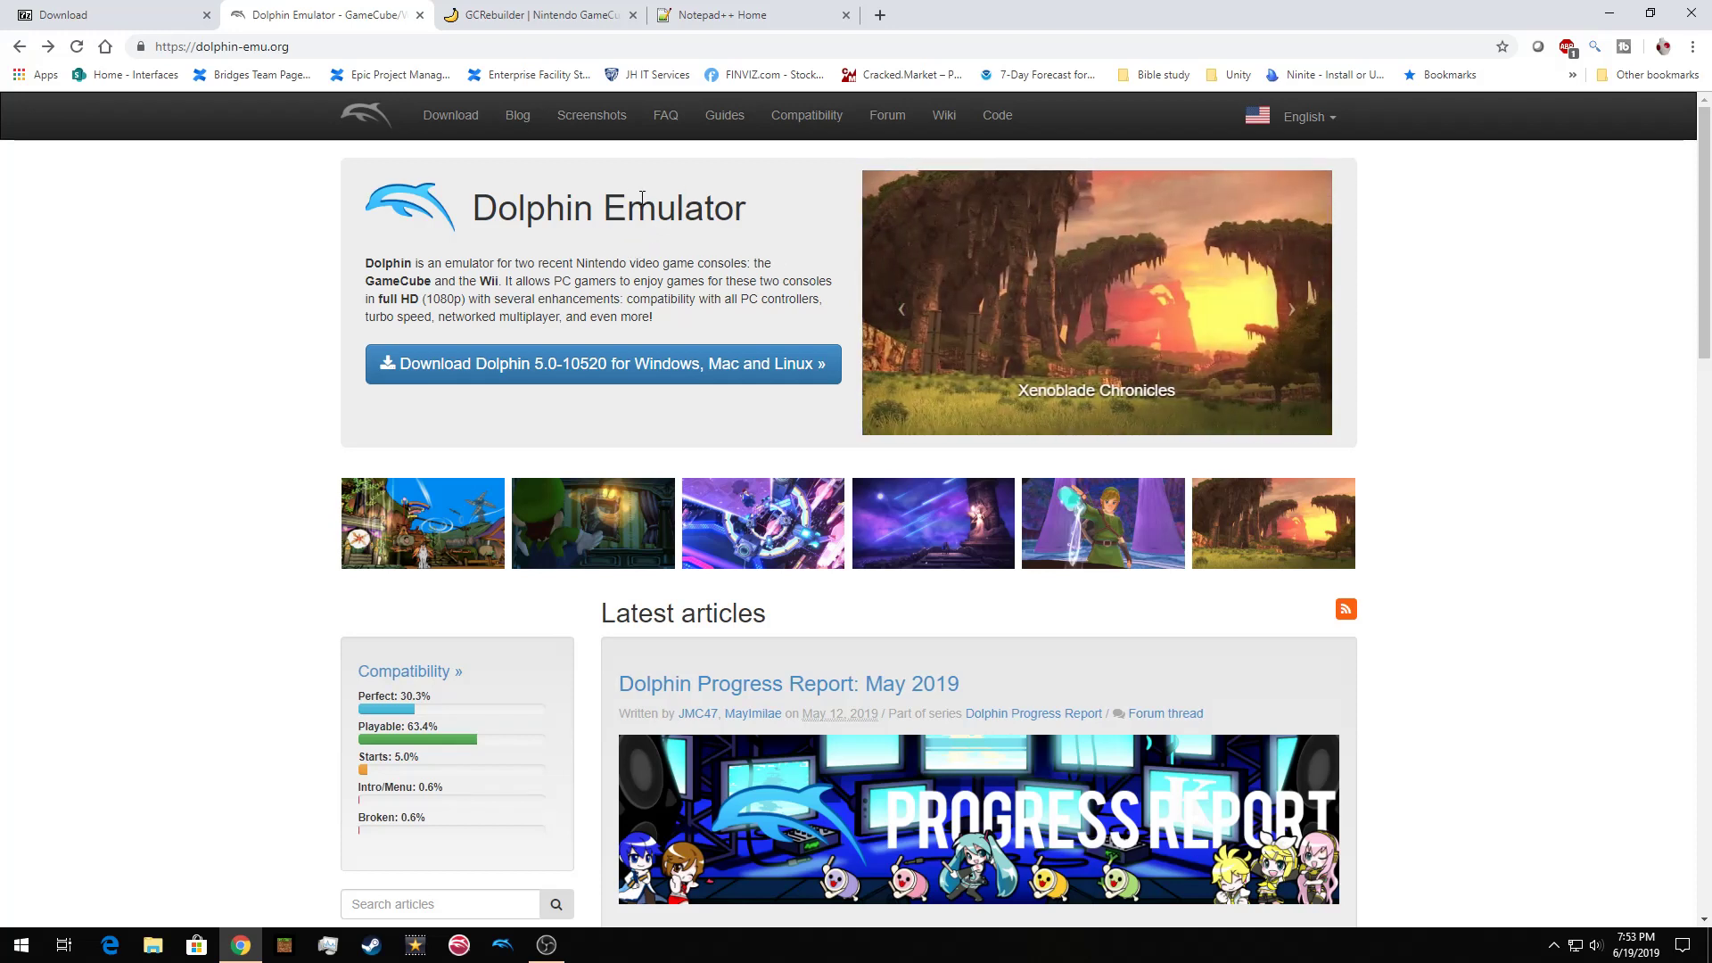
click(526, 15)
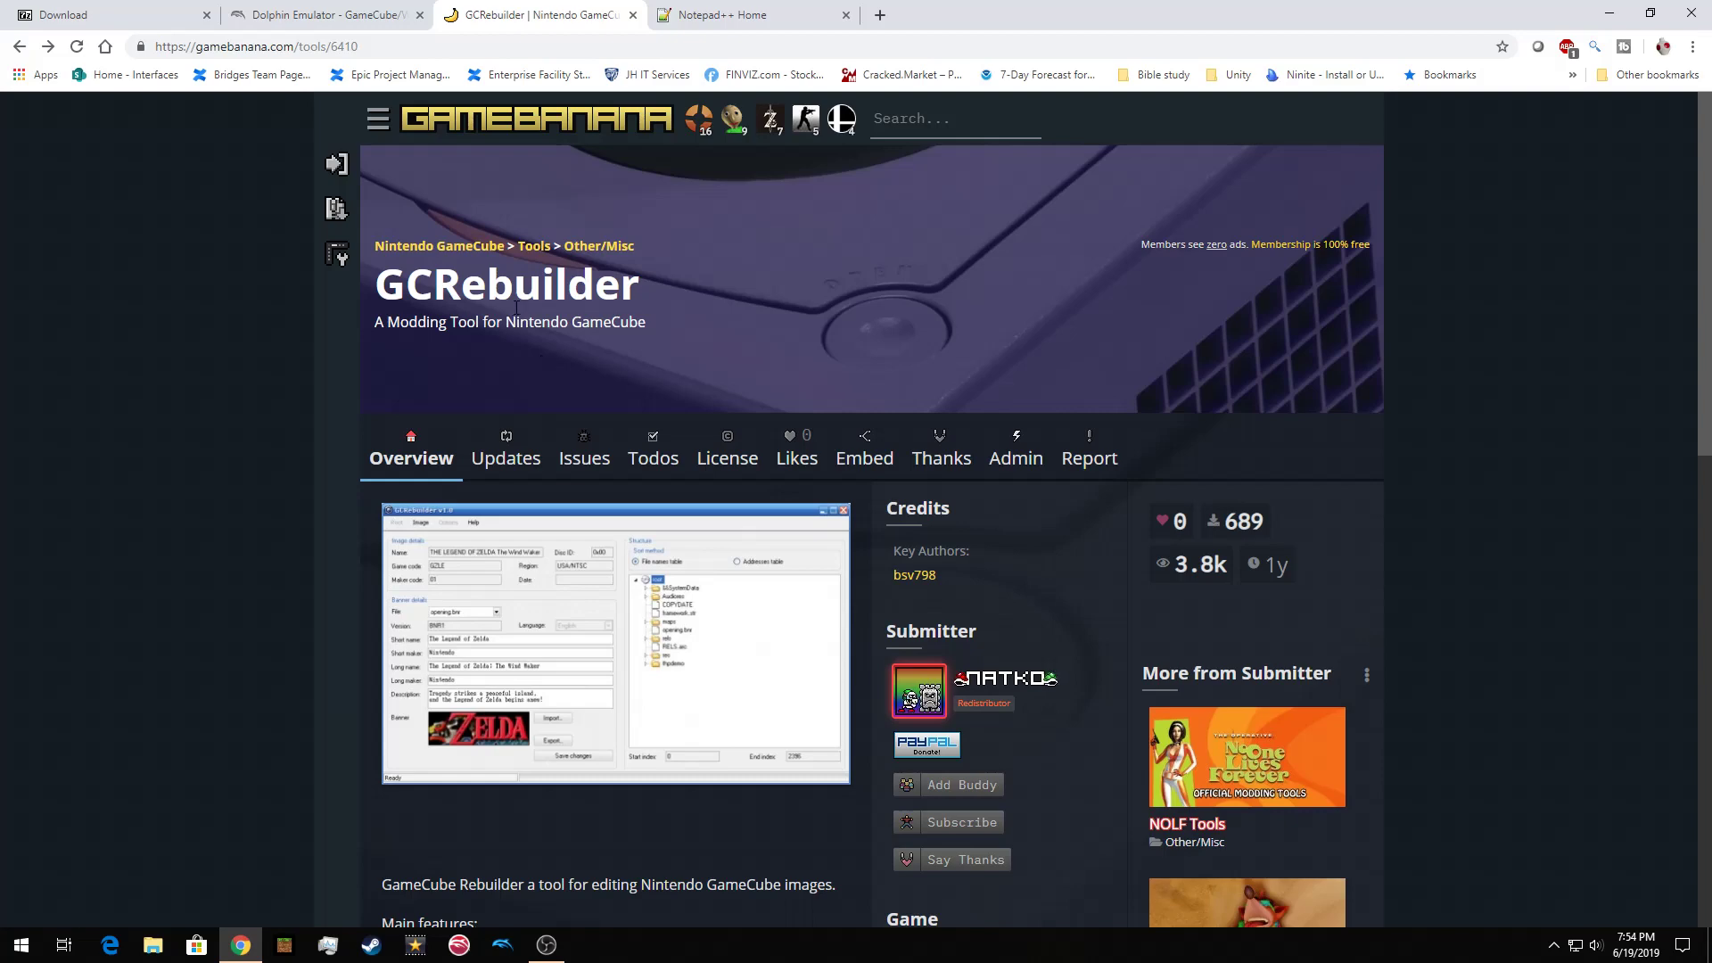
click(729, 24)
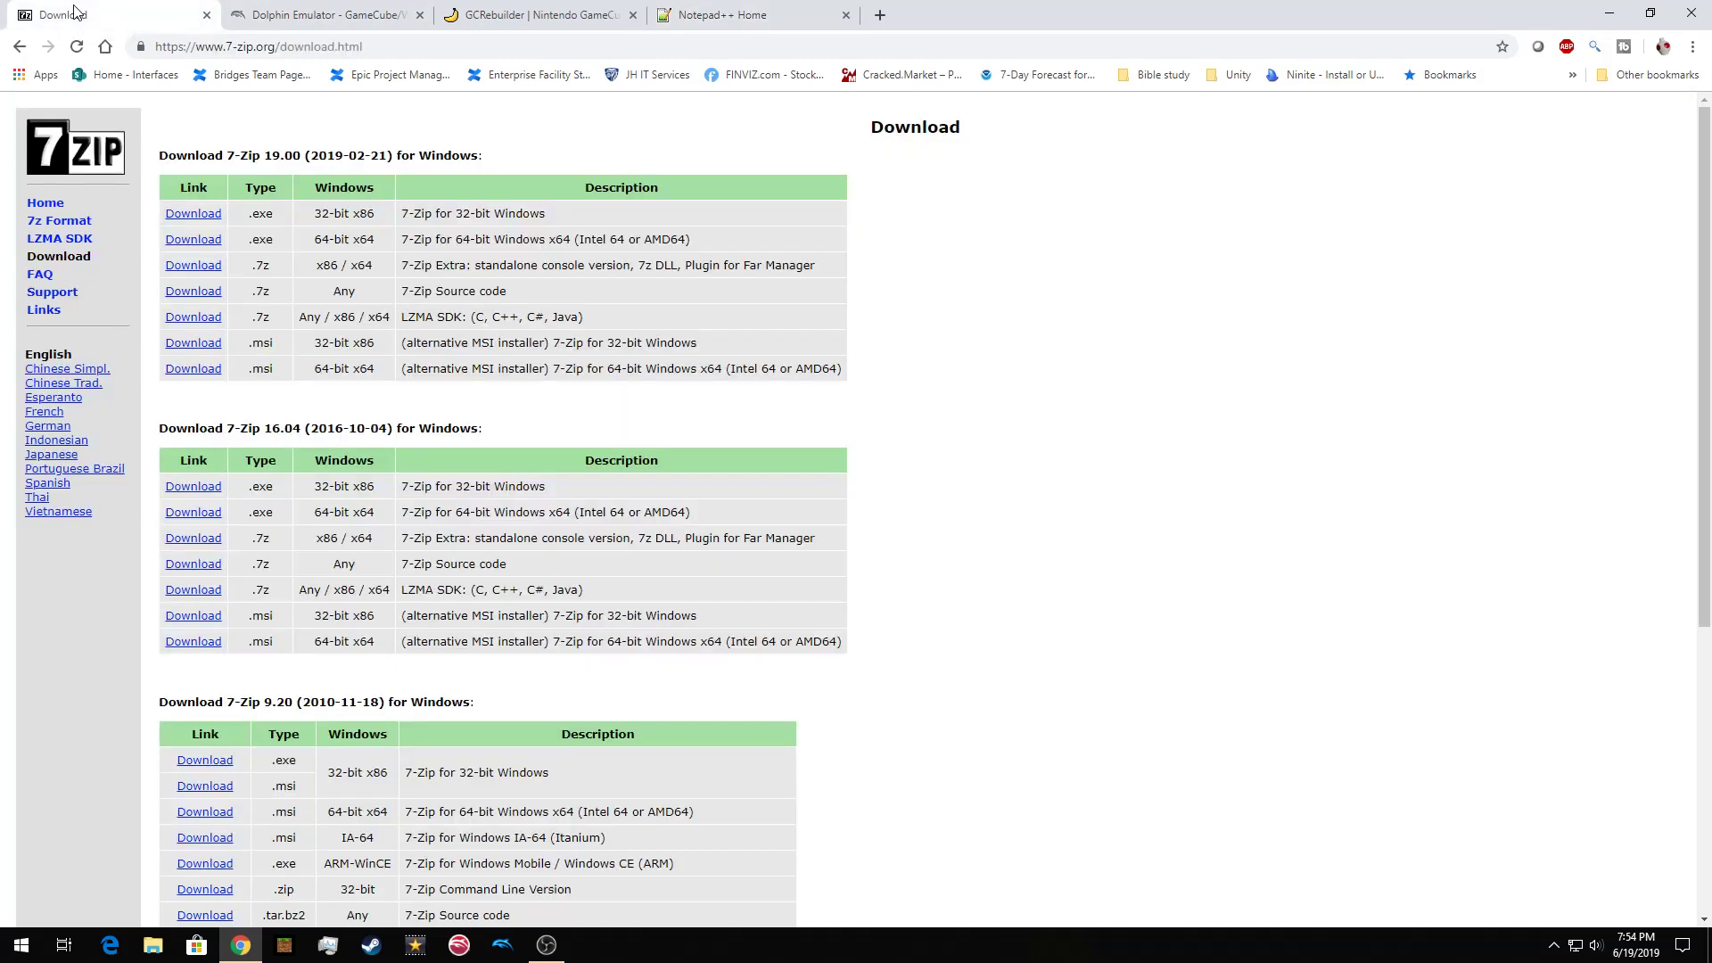
click(107, 16)
Go to the Dolphin Emulator website and open its download page for Windows, Mac and Linux
click(307, 18)
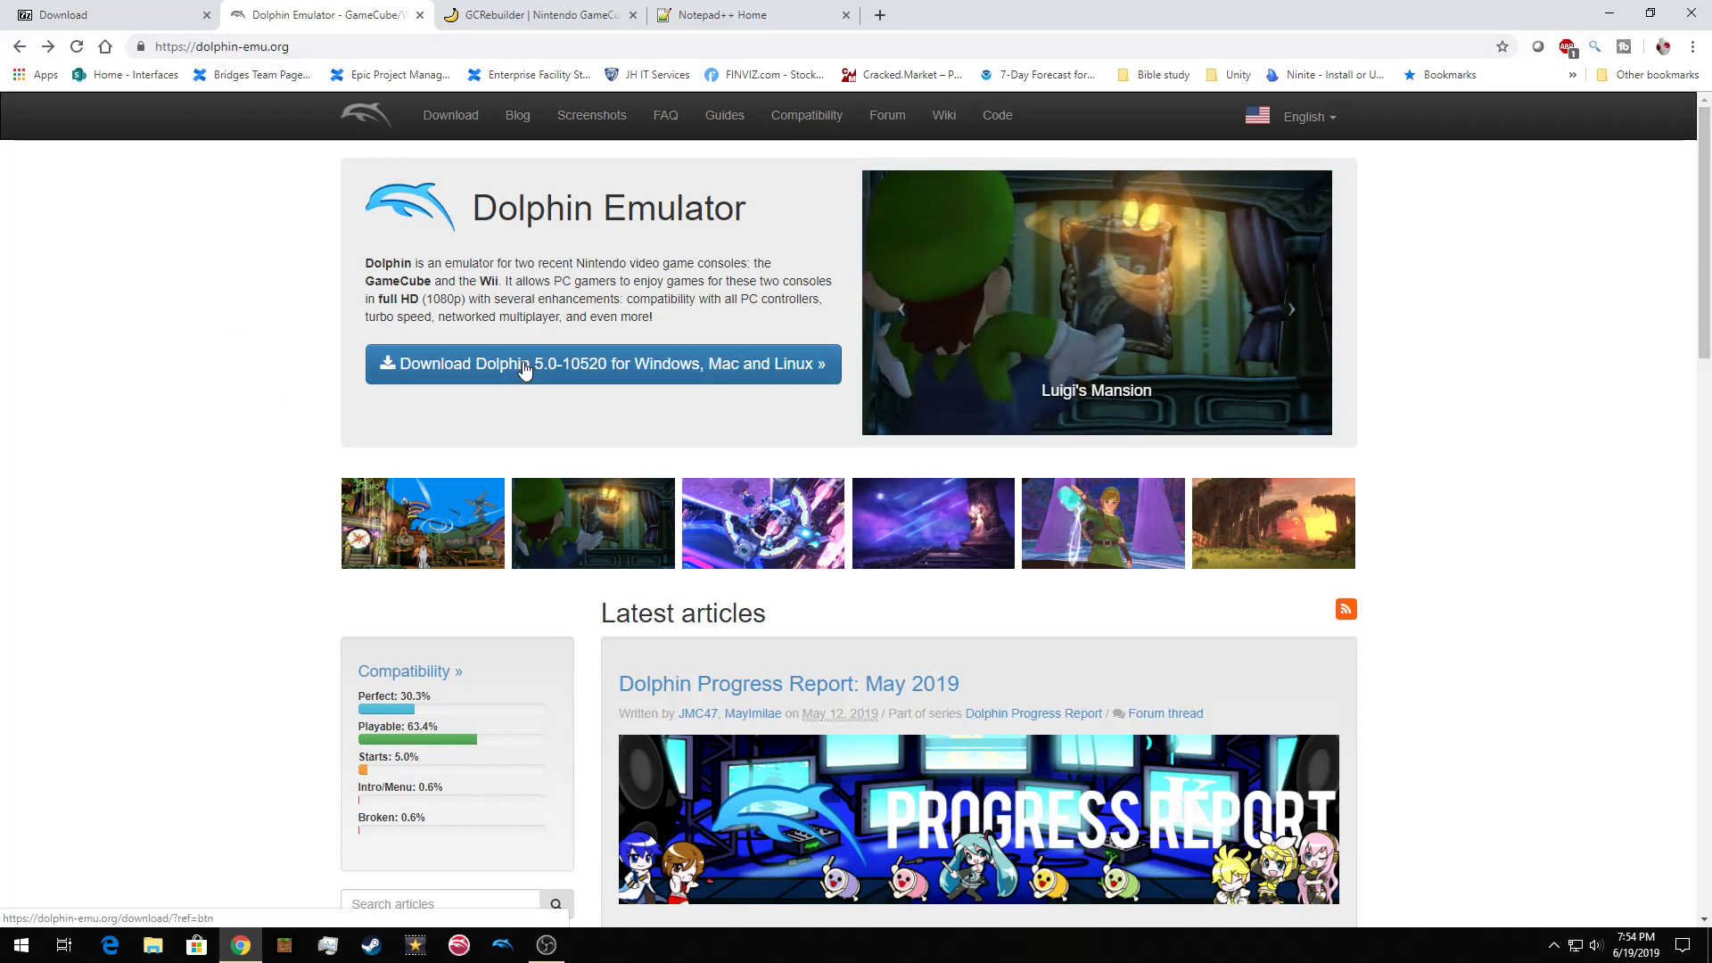
click(375, 127)
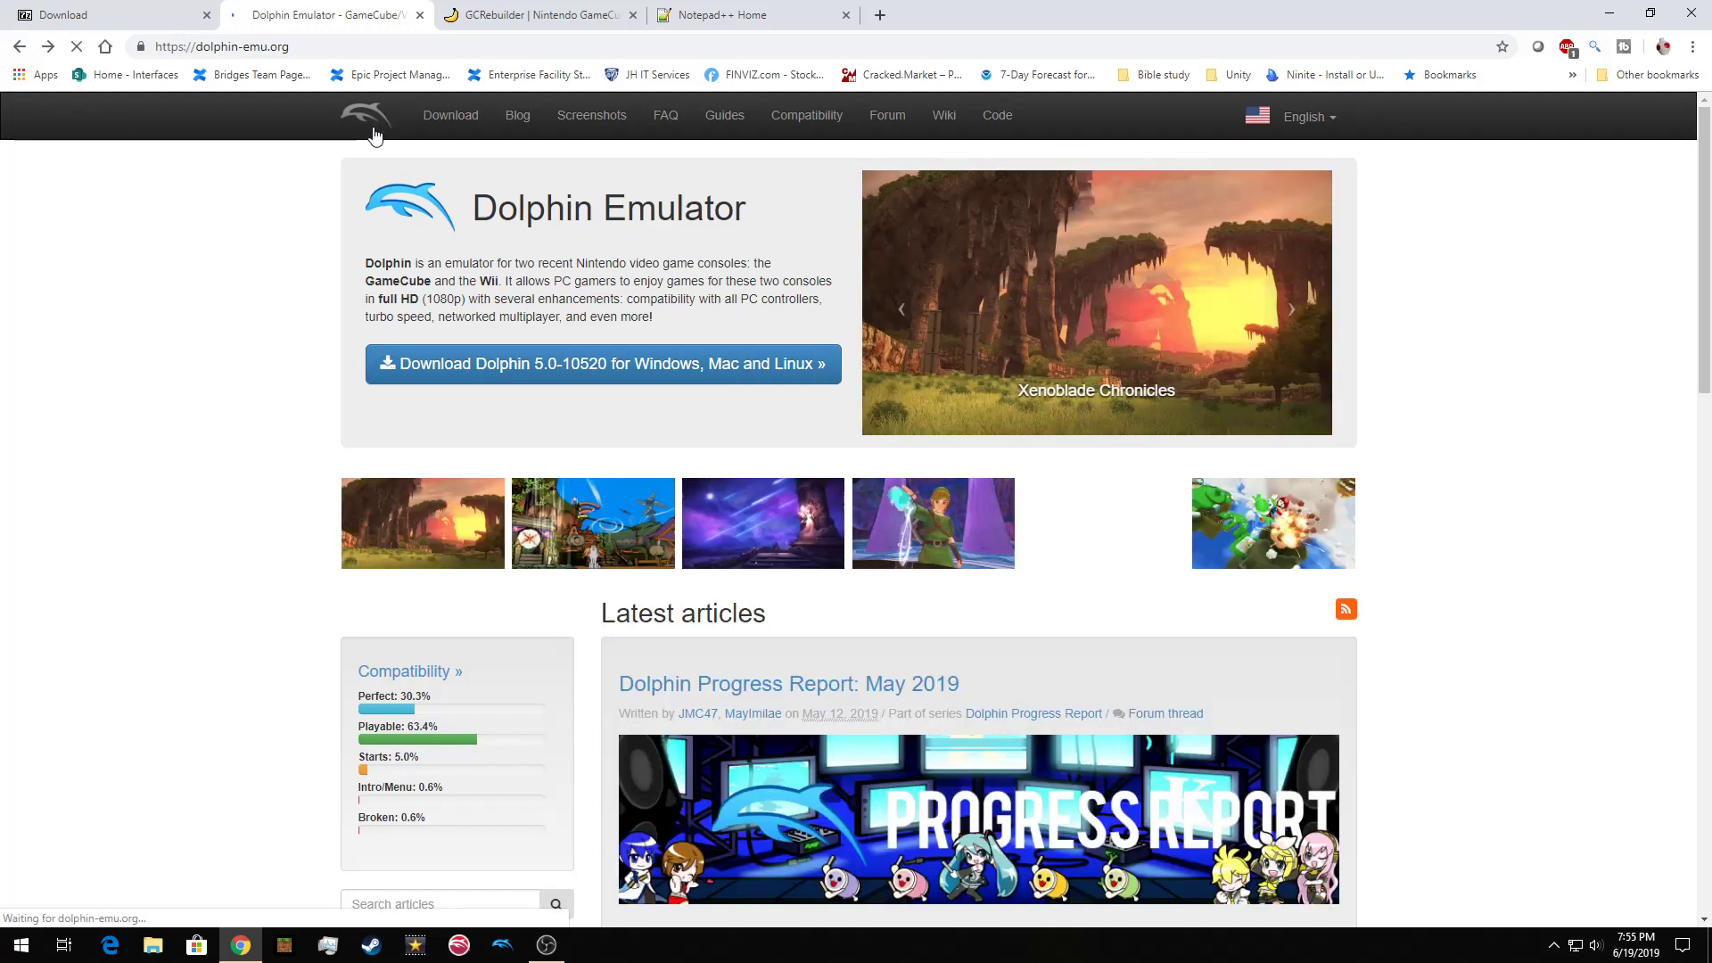
click(538, 364)
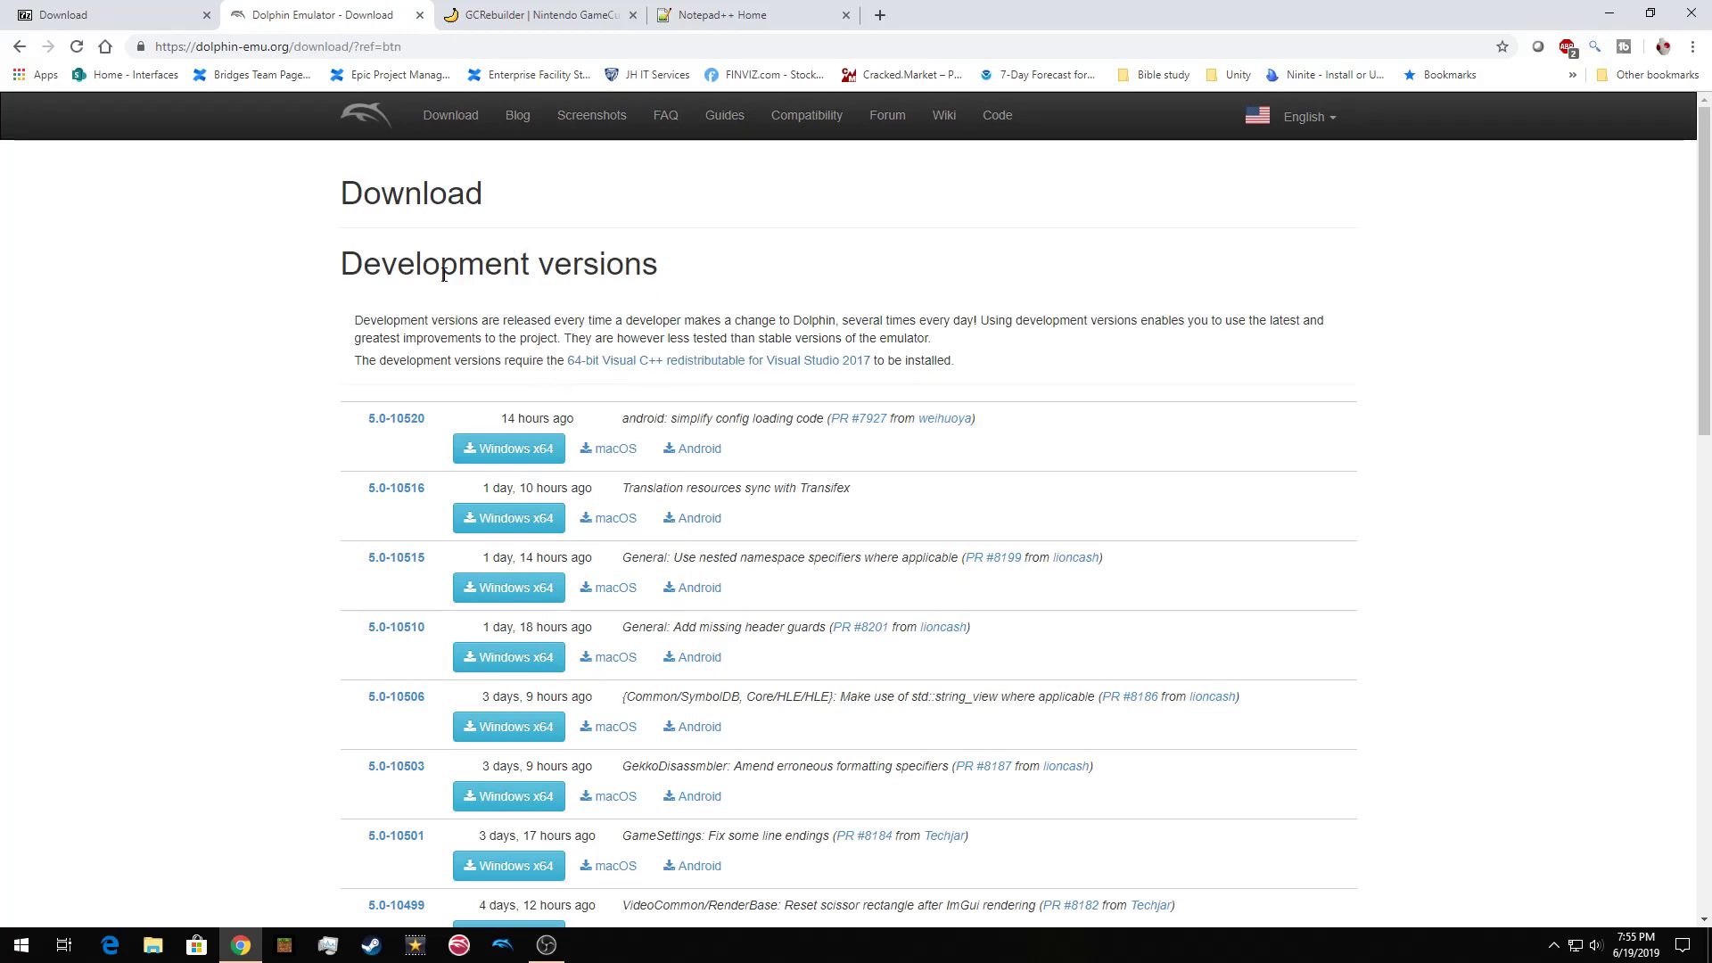
Look through the development and stable releases, and download the Windows x64 build of Dolphin 5.0-10520
scroll(322, 423, down, 8)
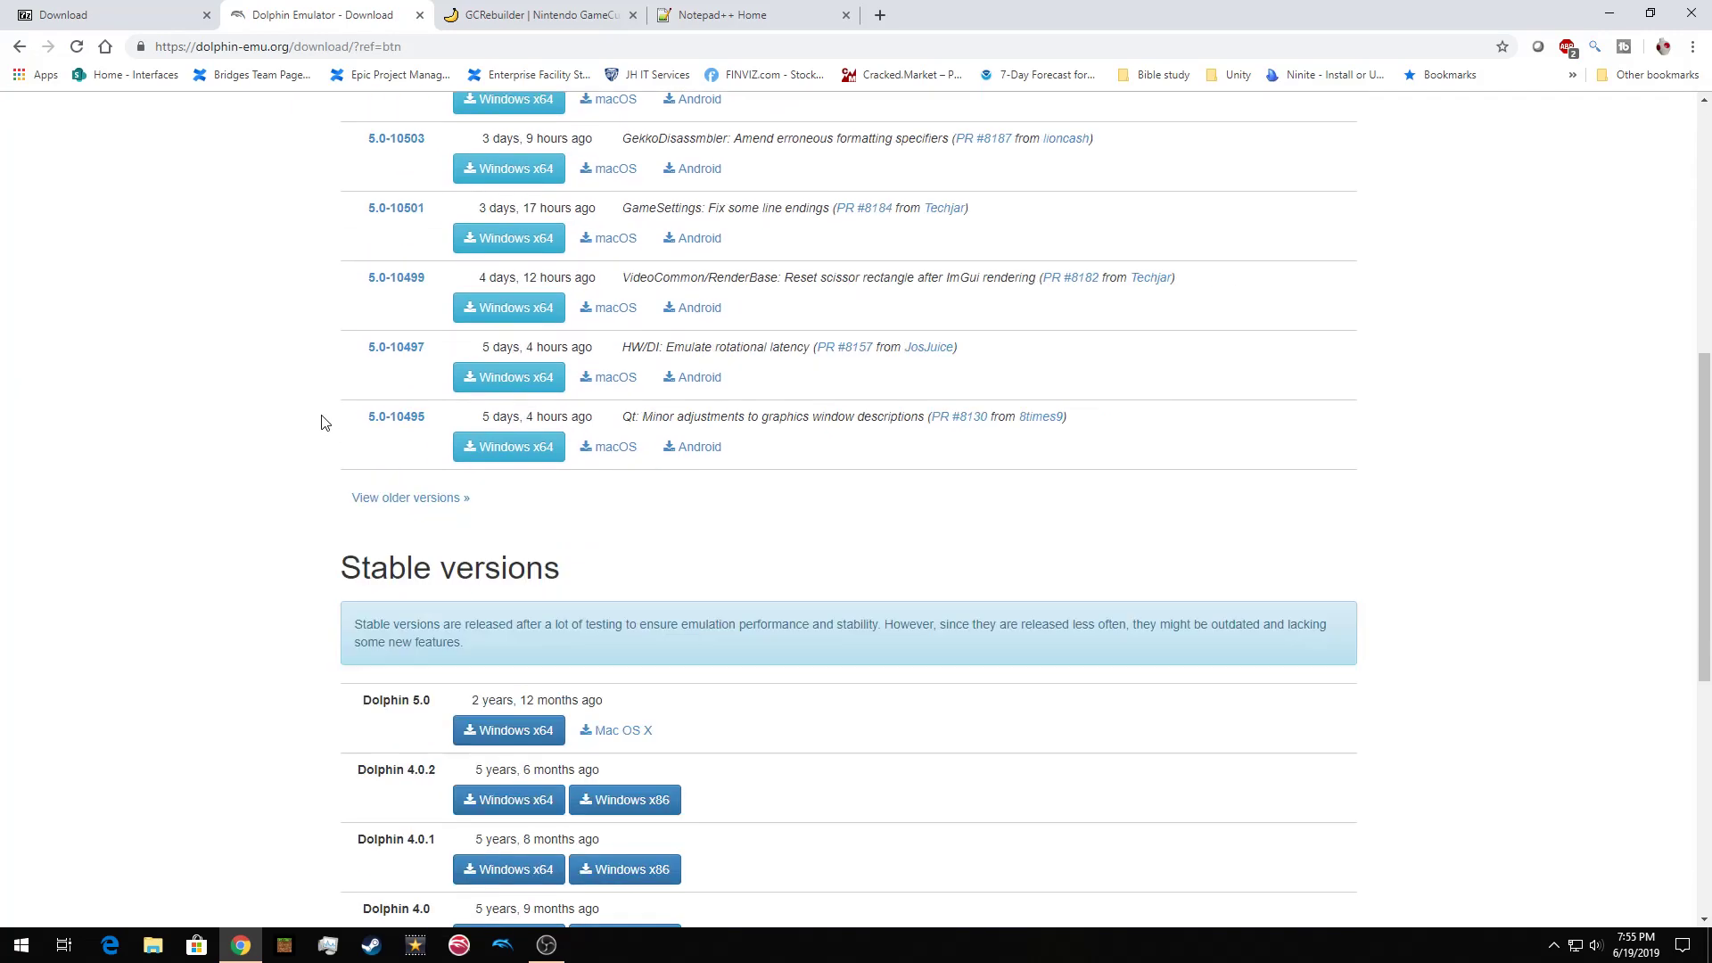
scroll(323, 422, down, 1)
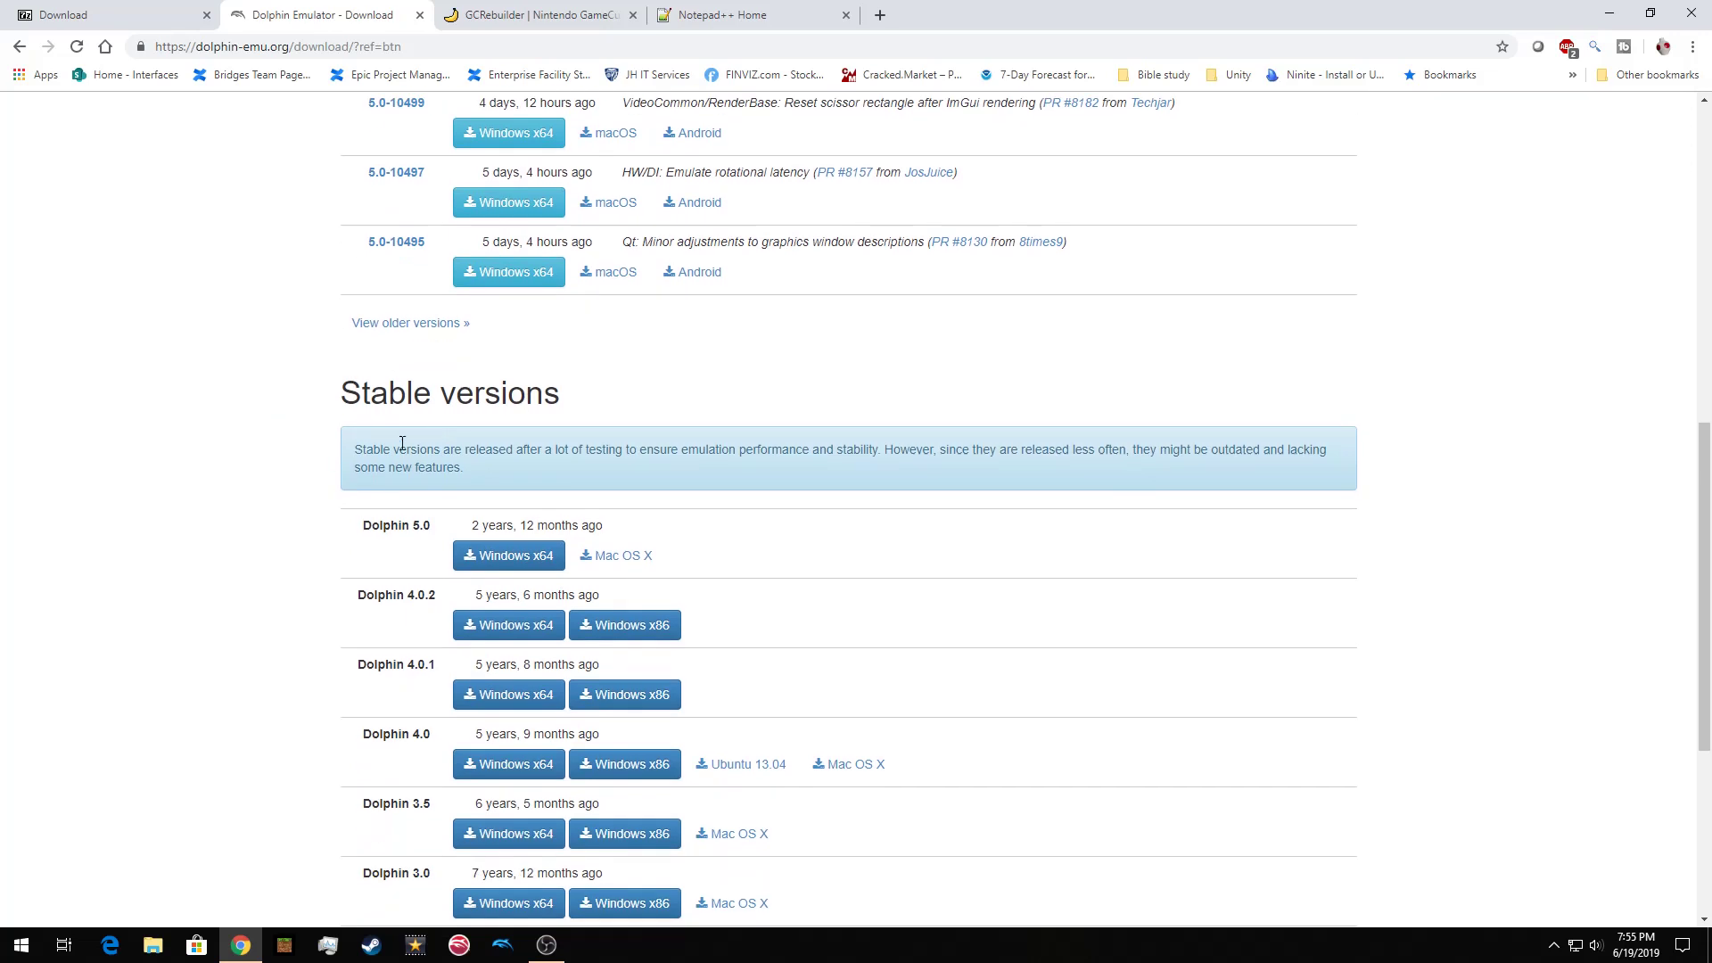
scroll(714, 459, down, 2)
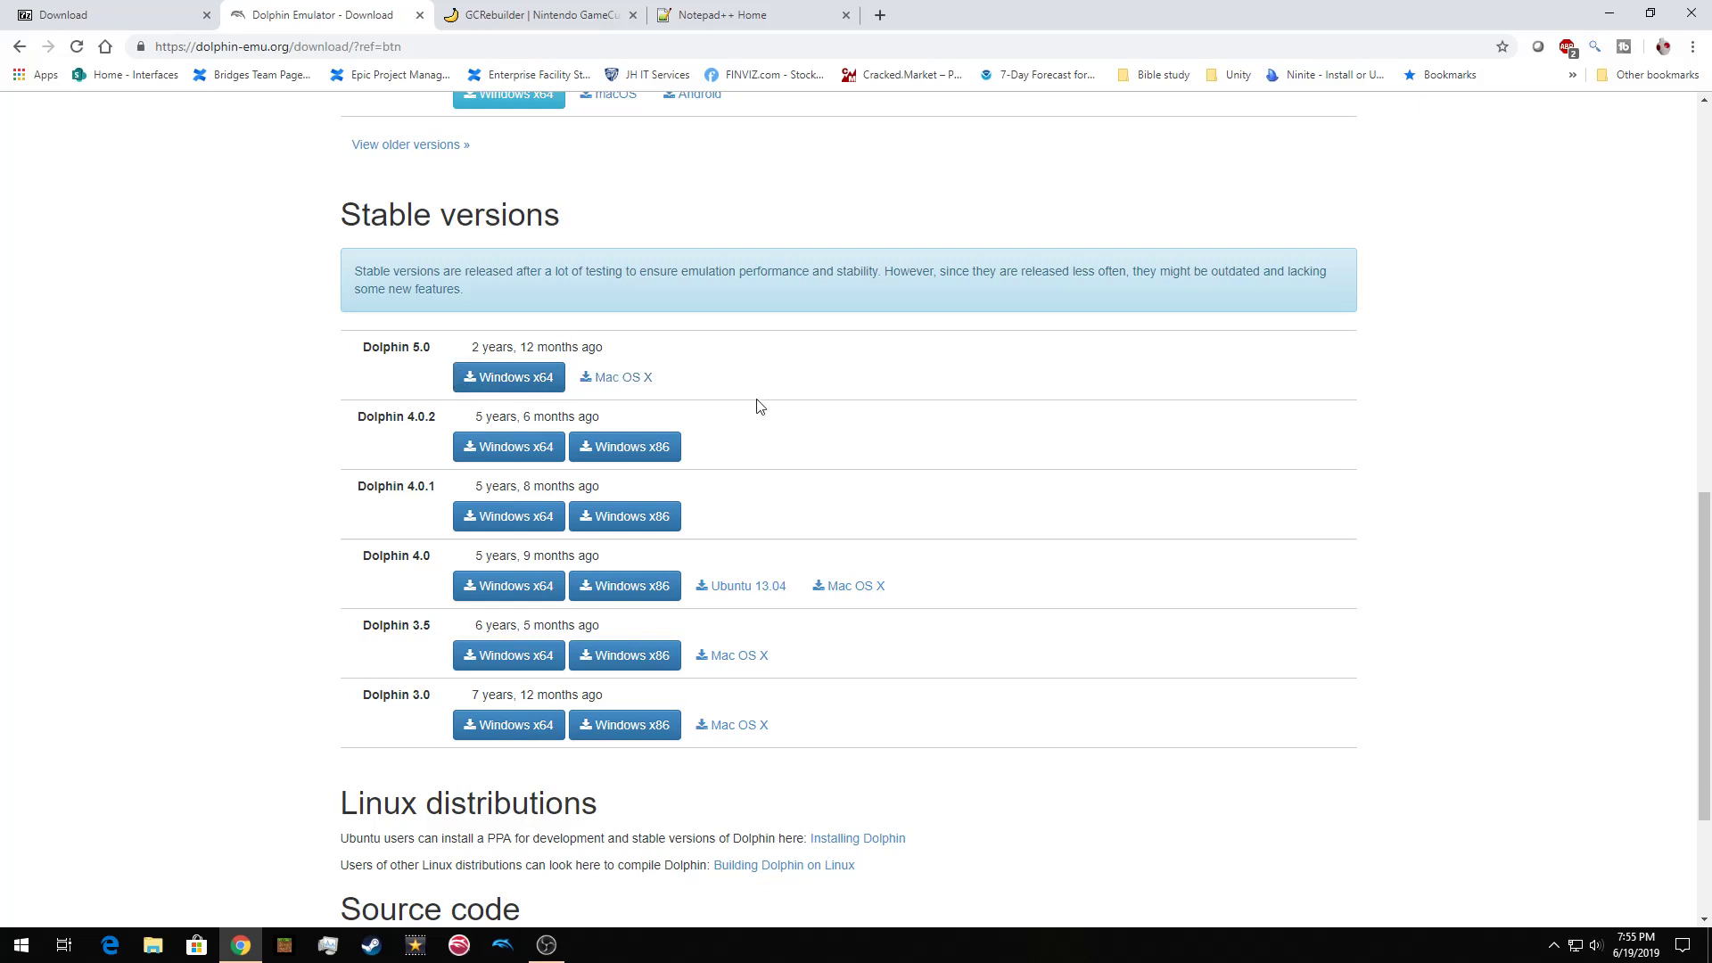
scroll(775, 410, up, 3)
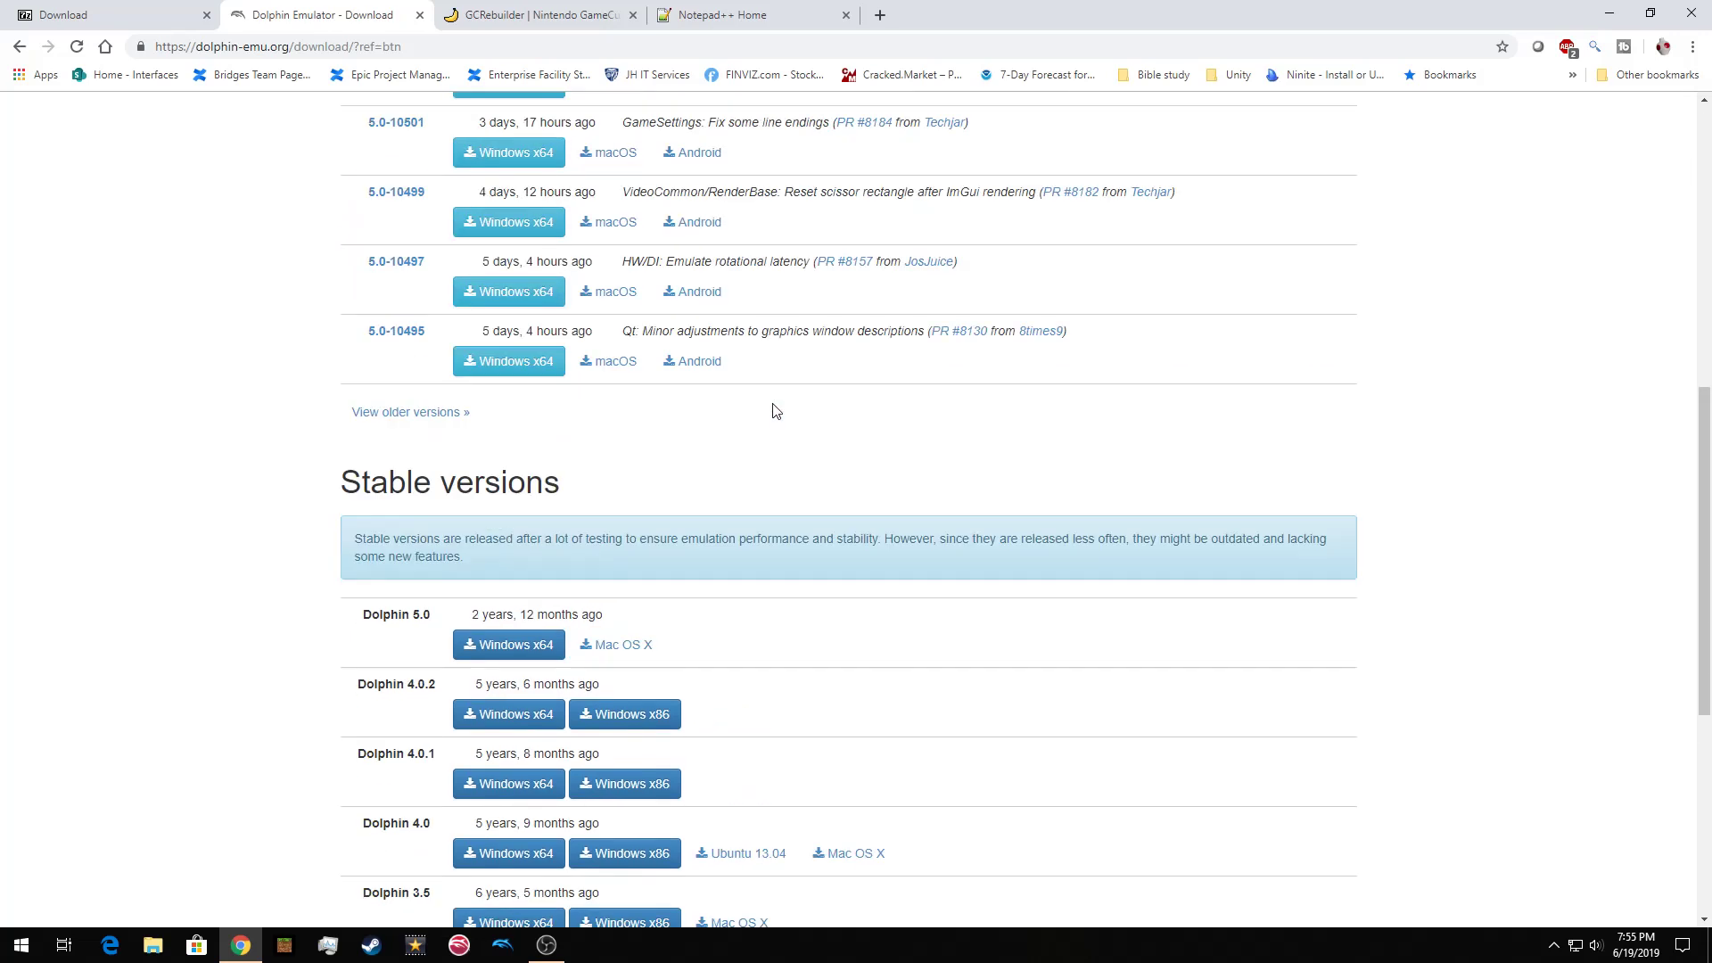
scroll(775, 410, up, 7)
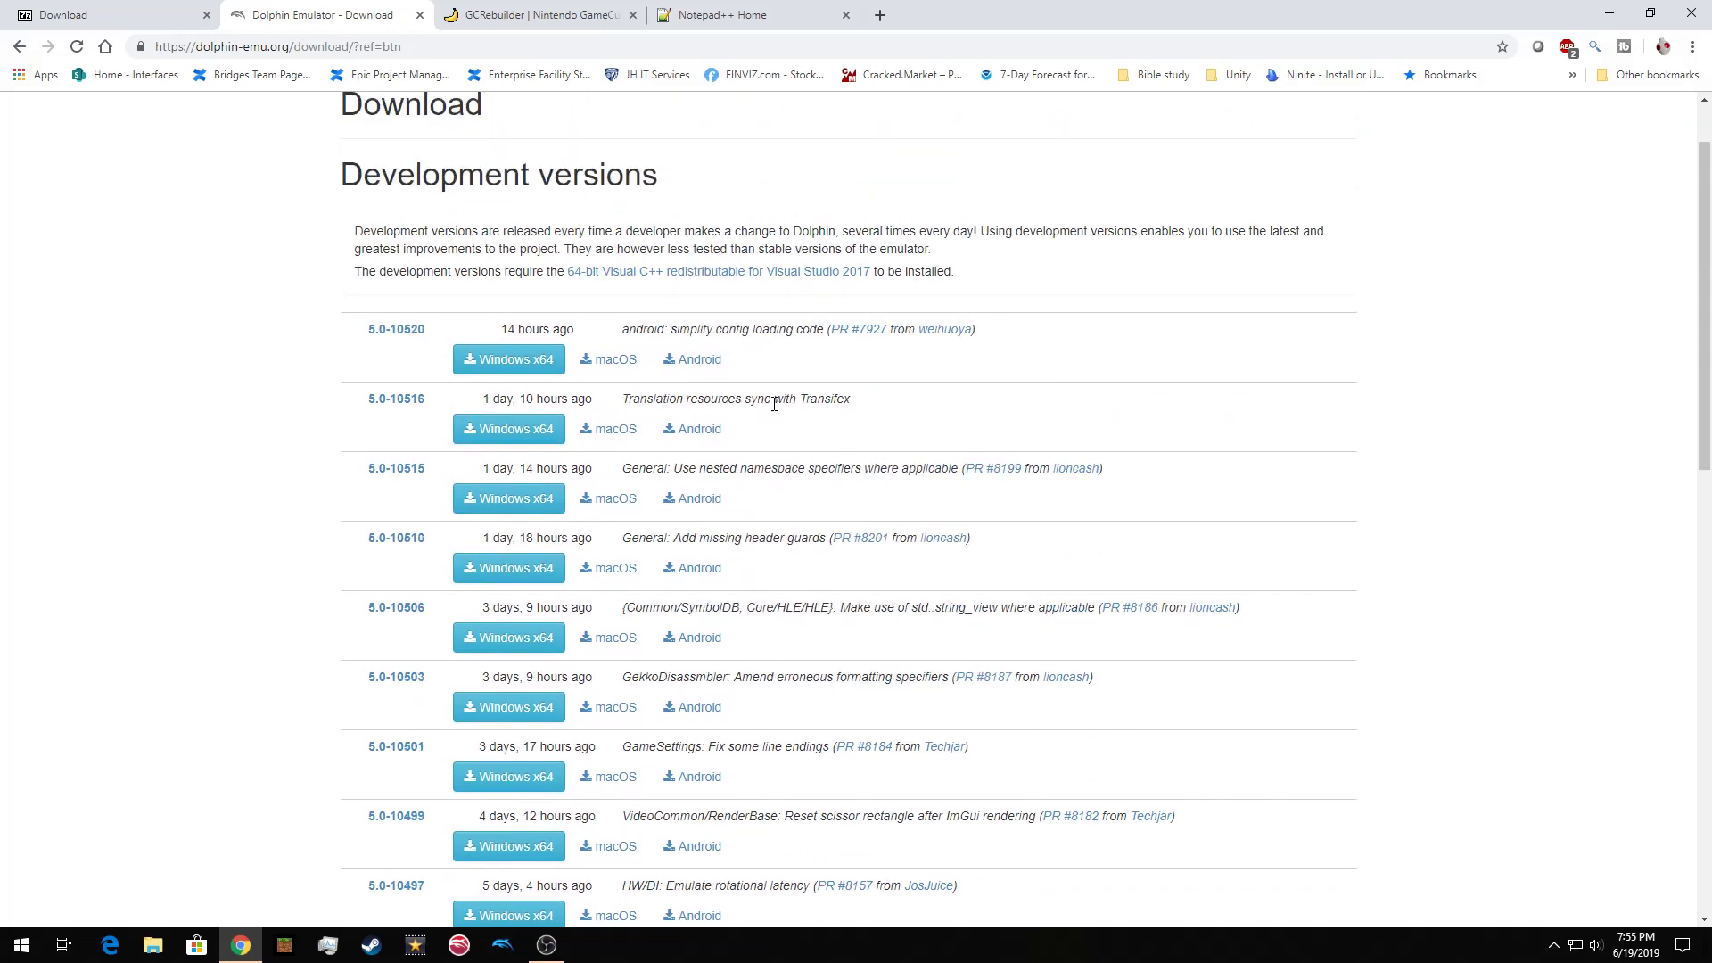
scroll(793, 412, up, 1)
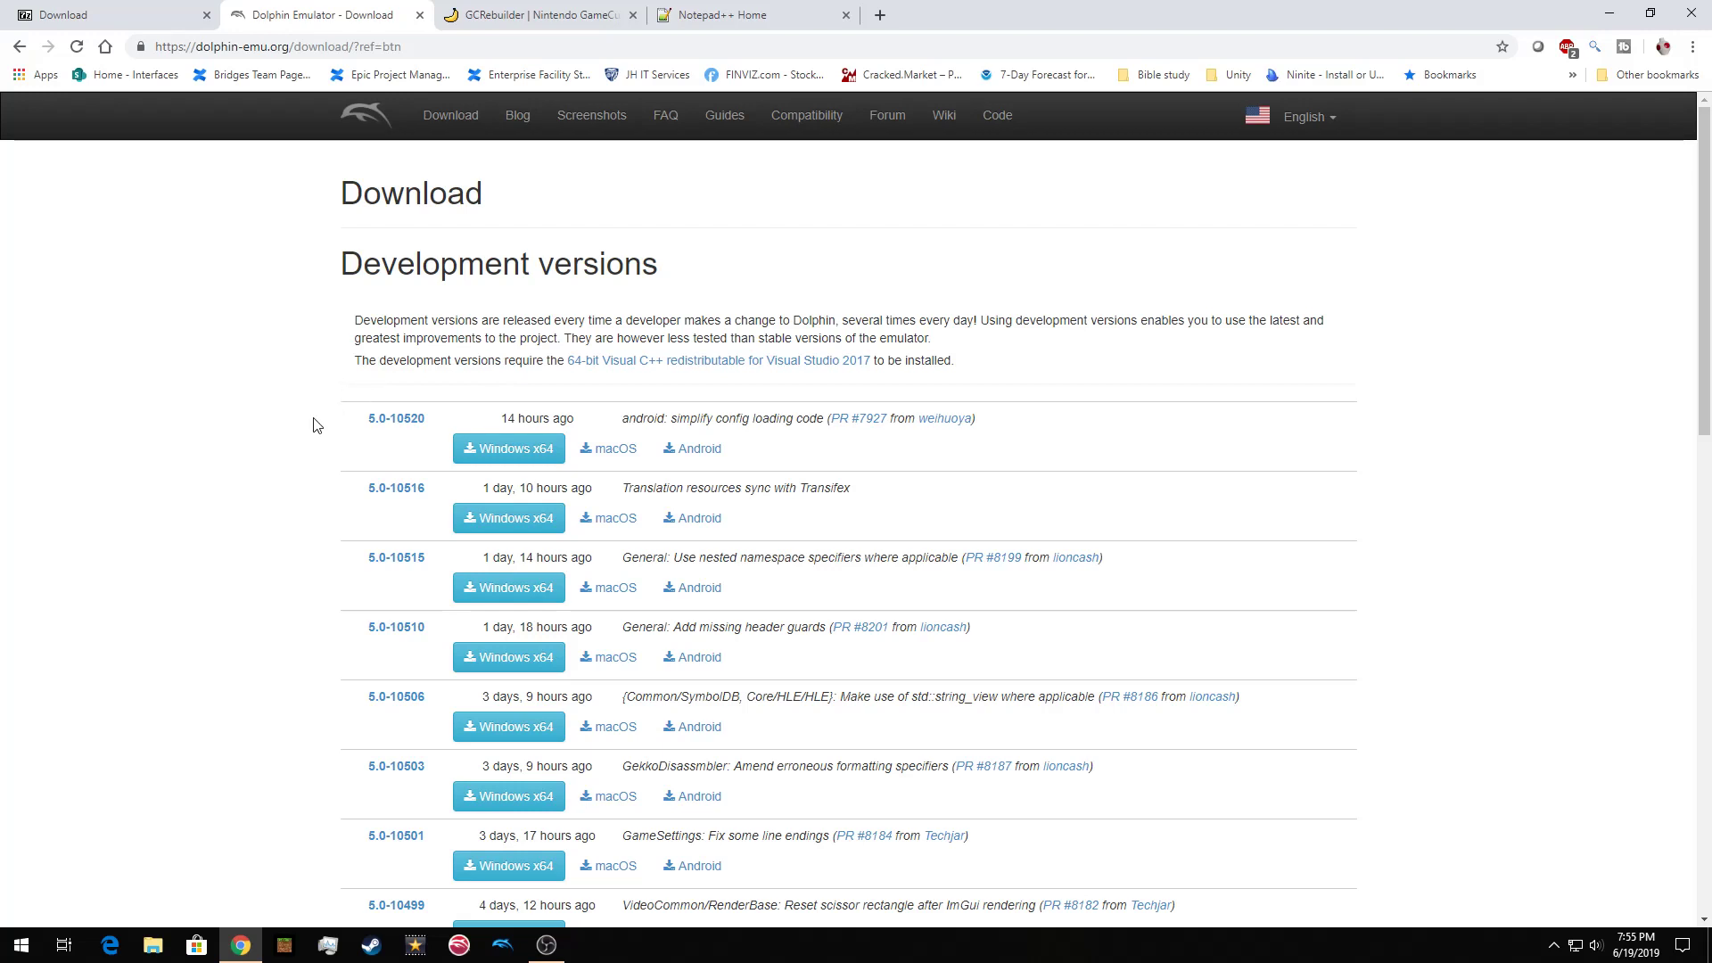
click(502, 450)
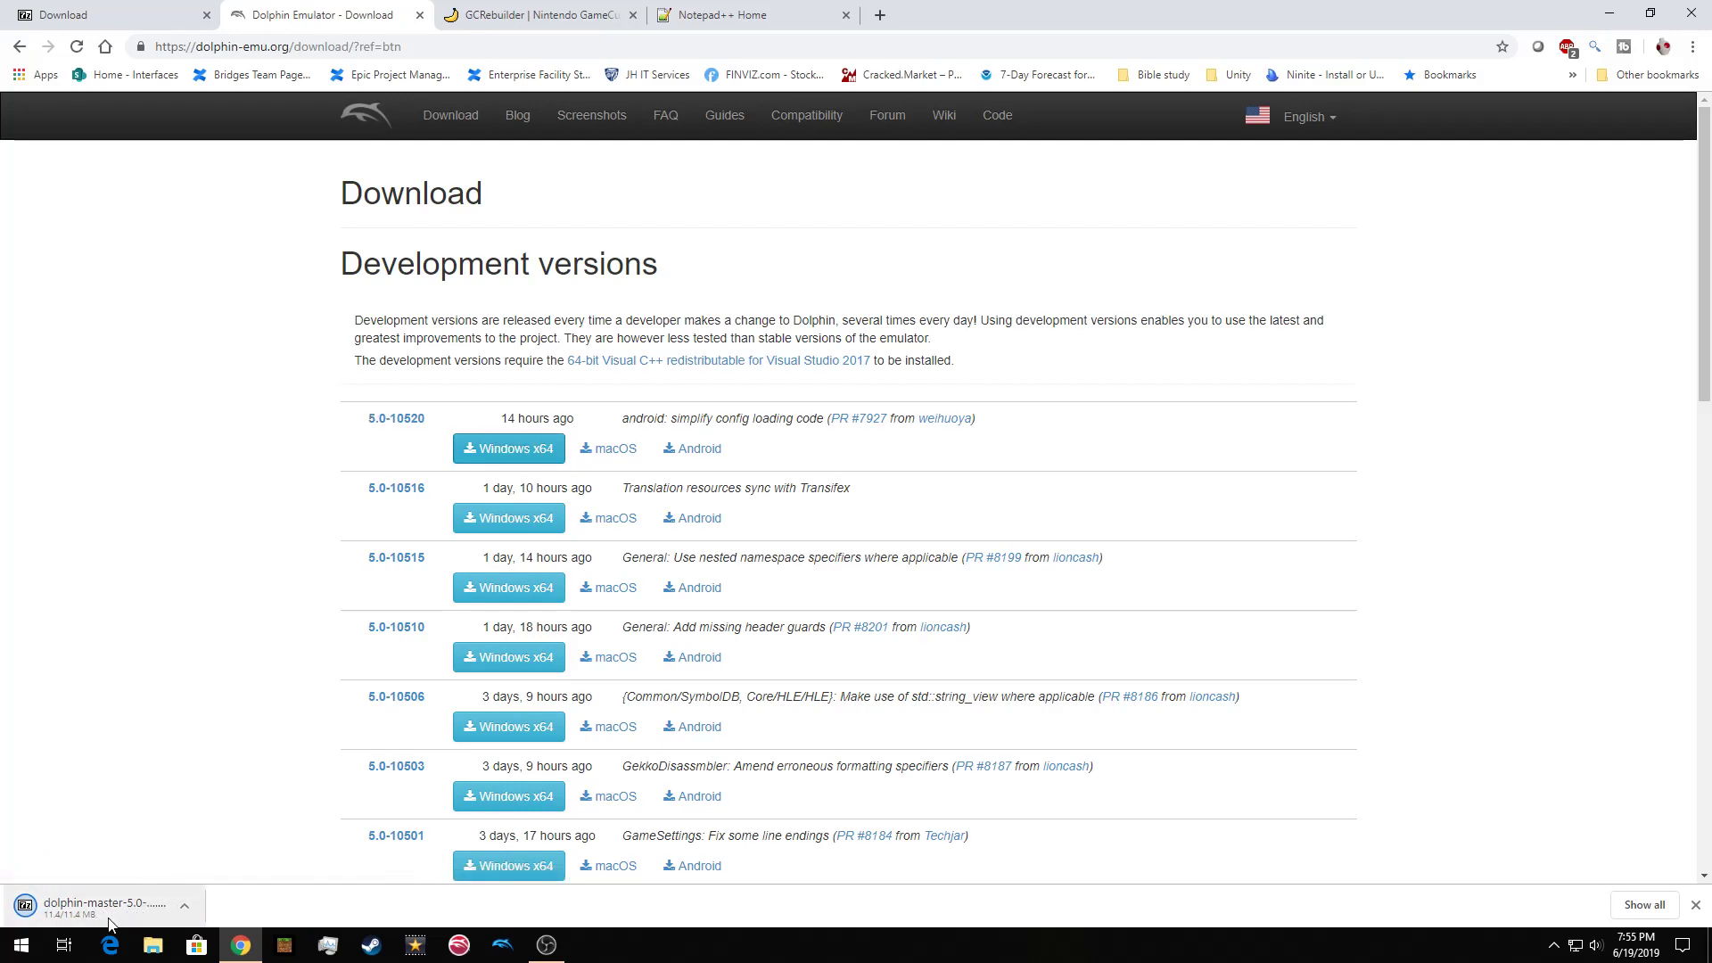
Open the downloaded Dolphin archive in 7-Zip and arrange it beside a File Explorer window showing the Documents folder
click(84, 906)
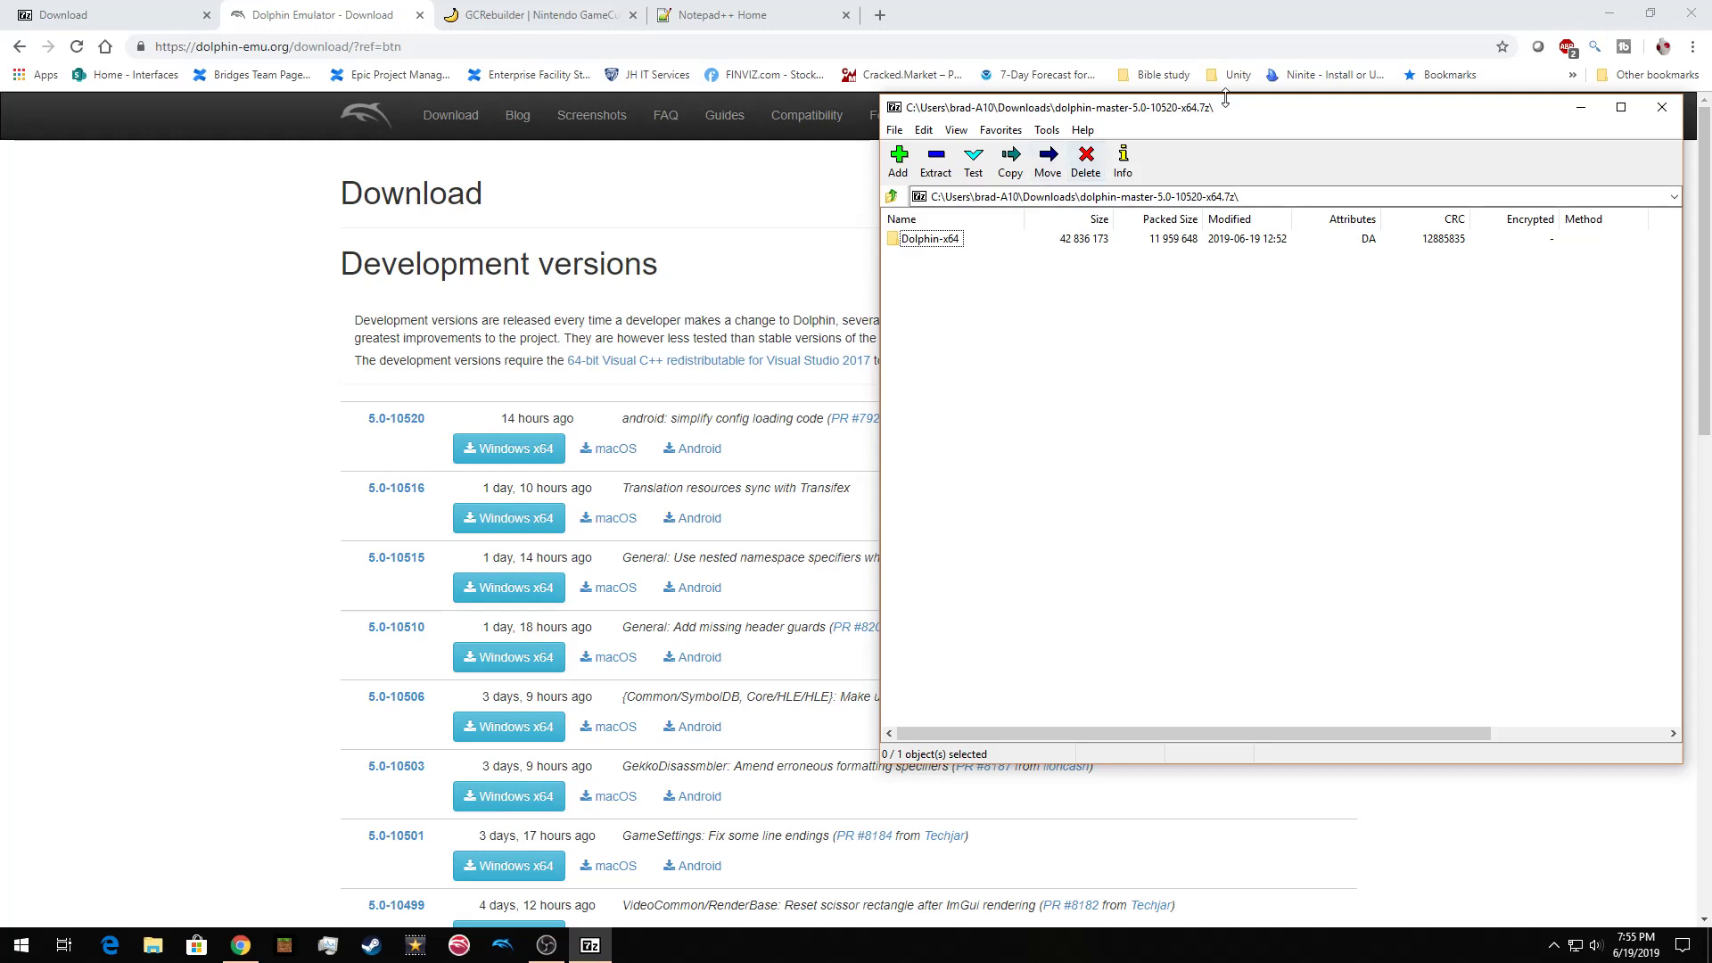
drag(1234, 118, 1136, 109)
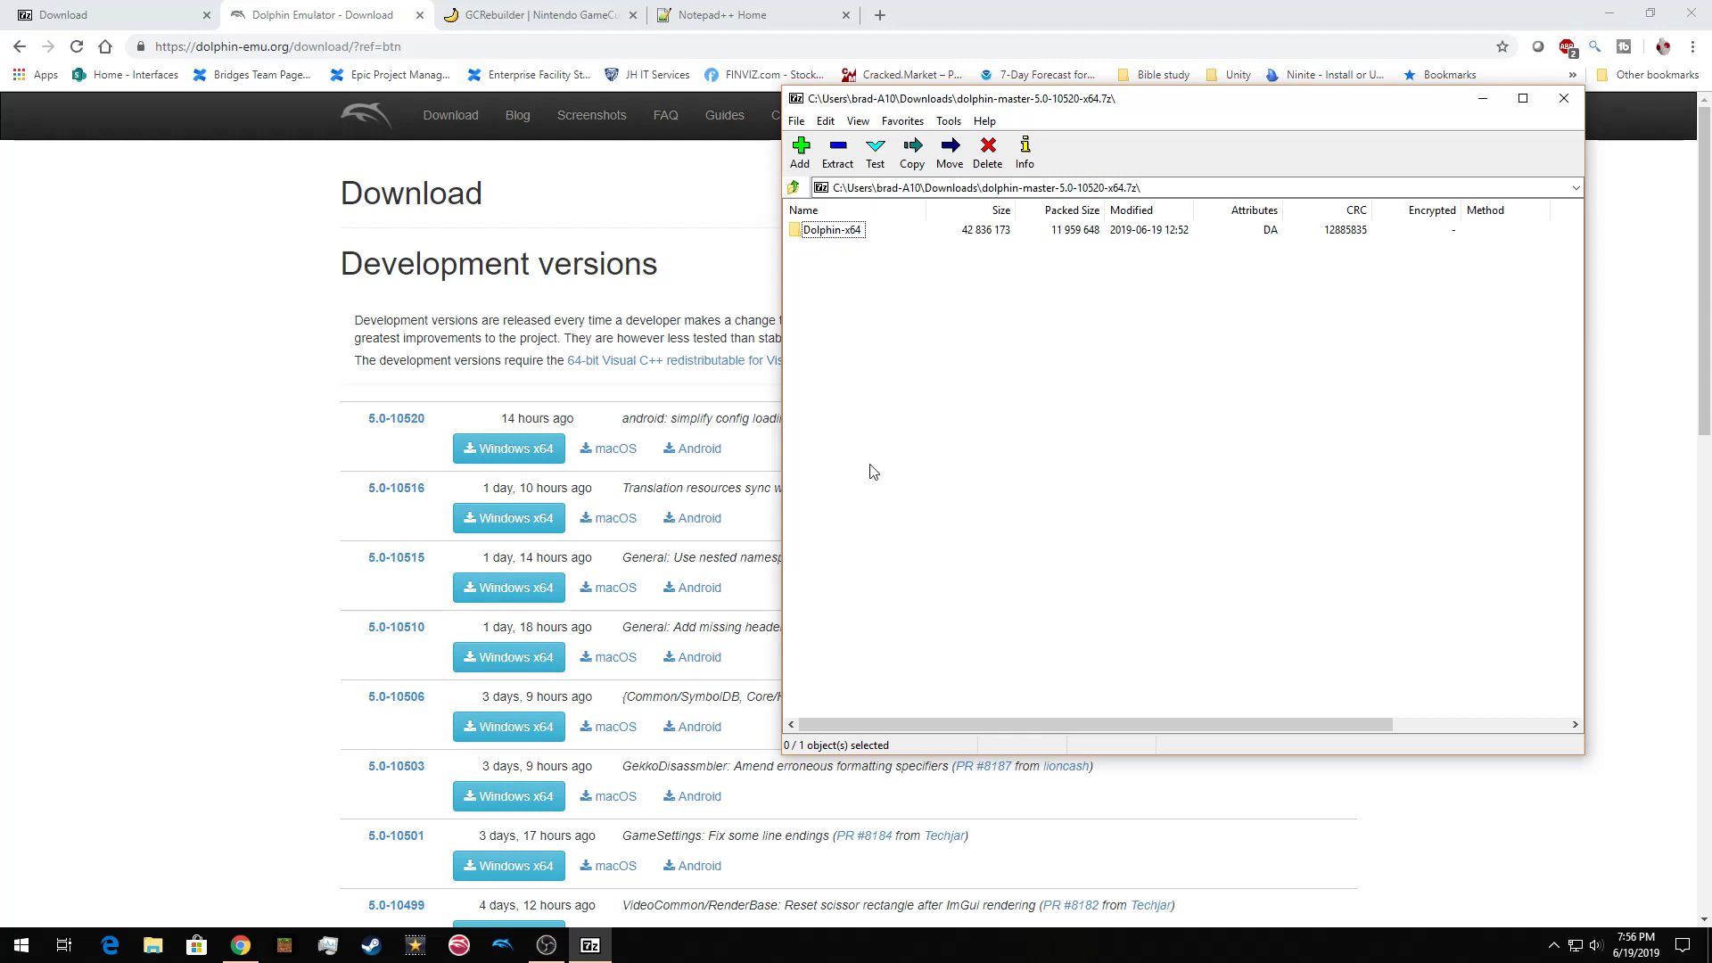
click(153, 947)
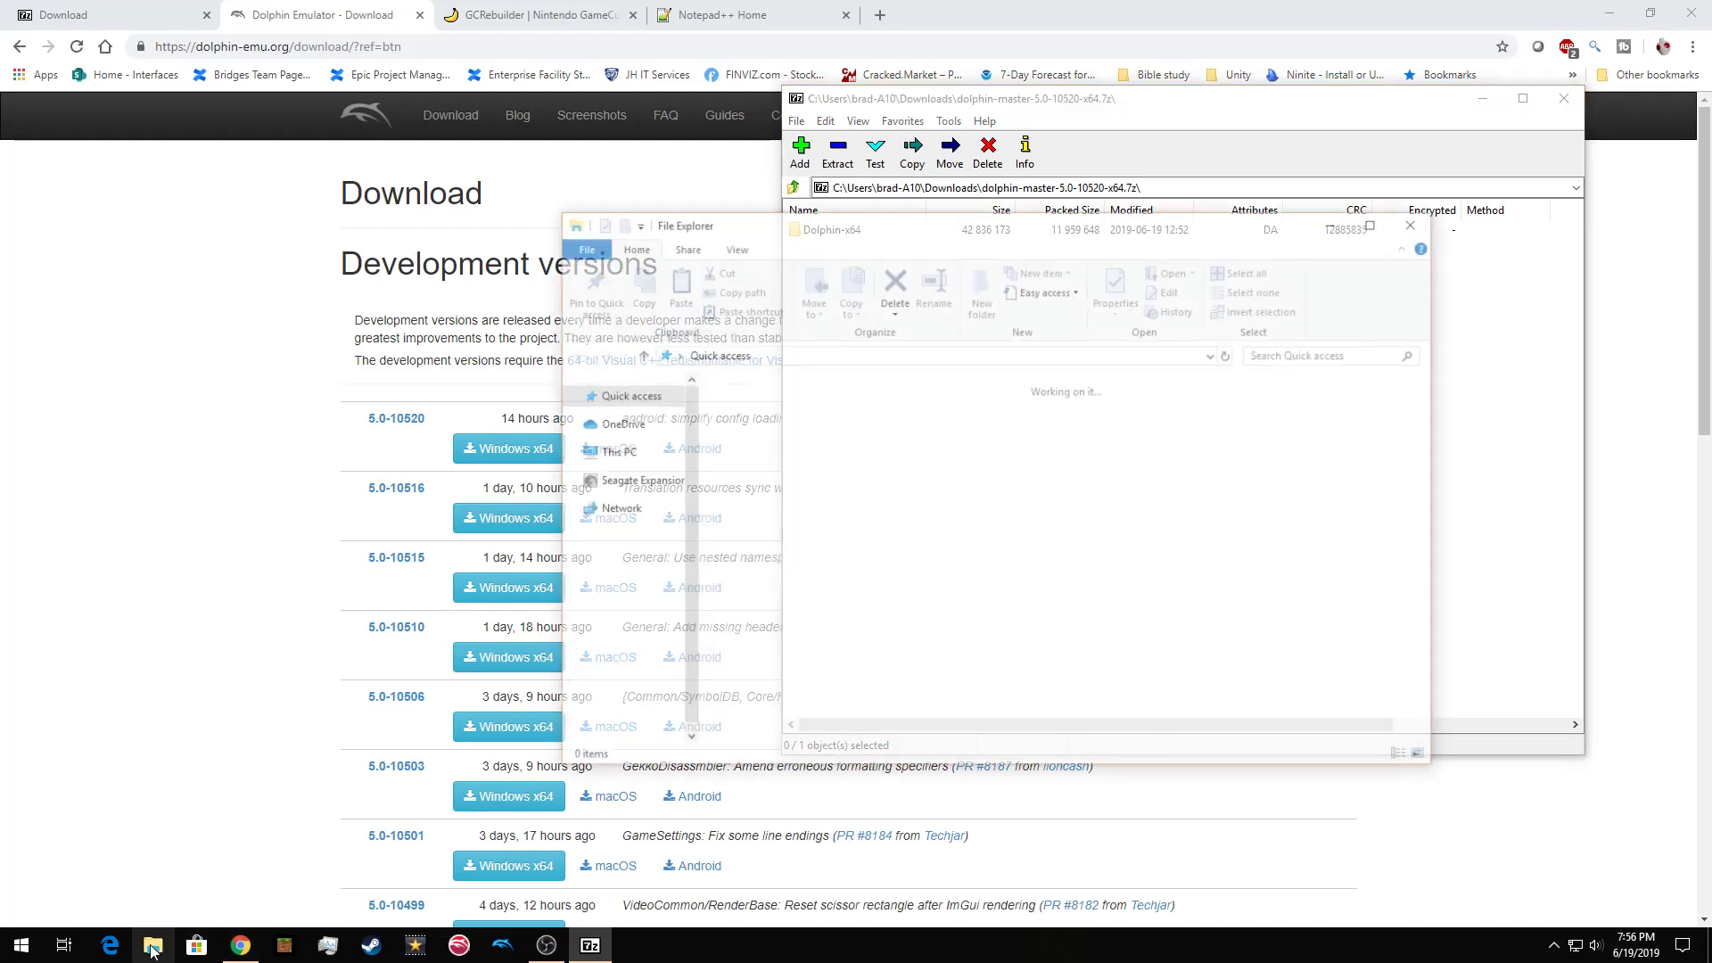
drag(1123, 232, 689, 249)
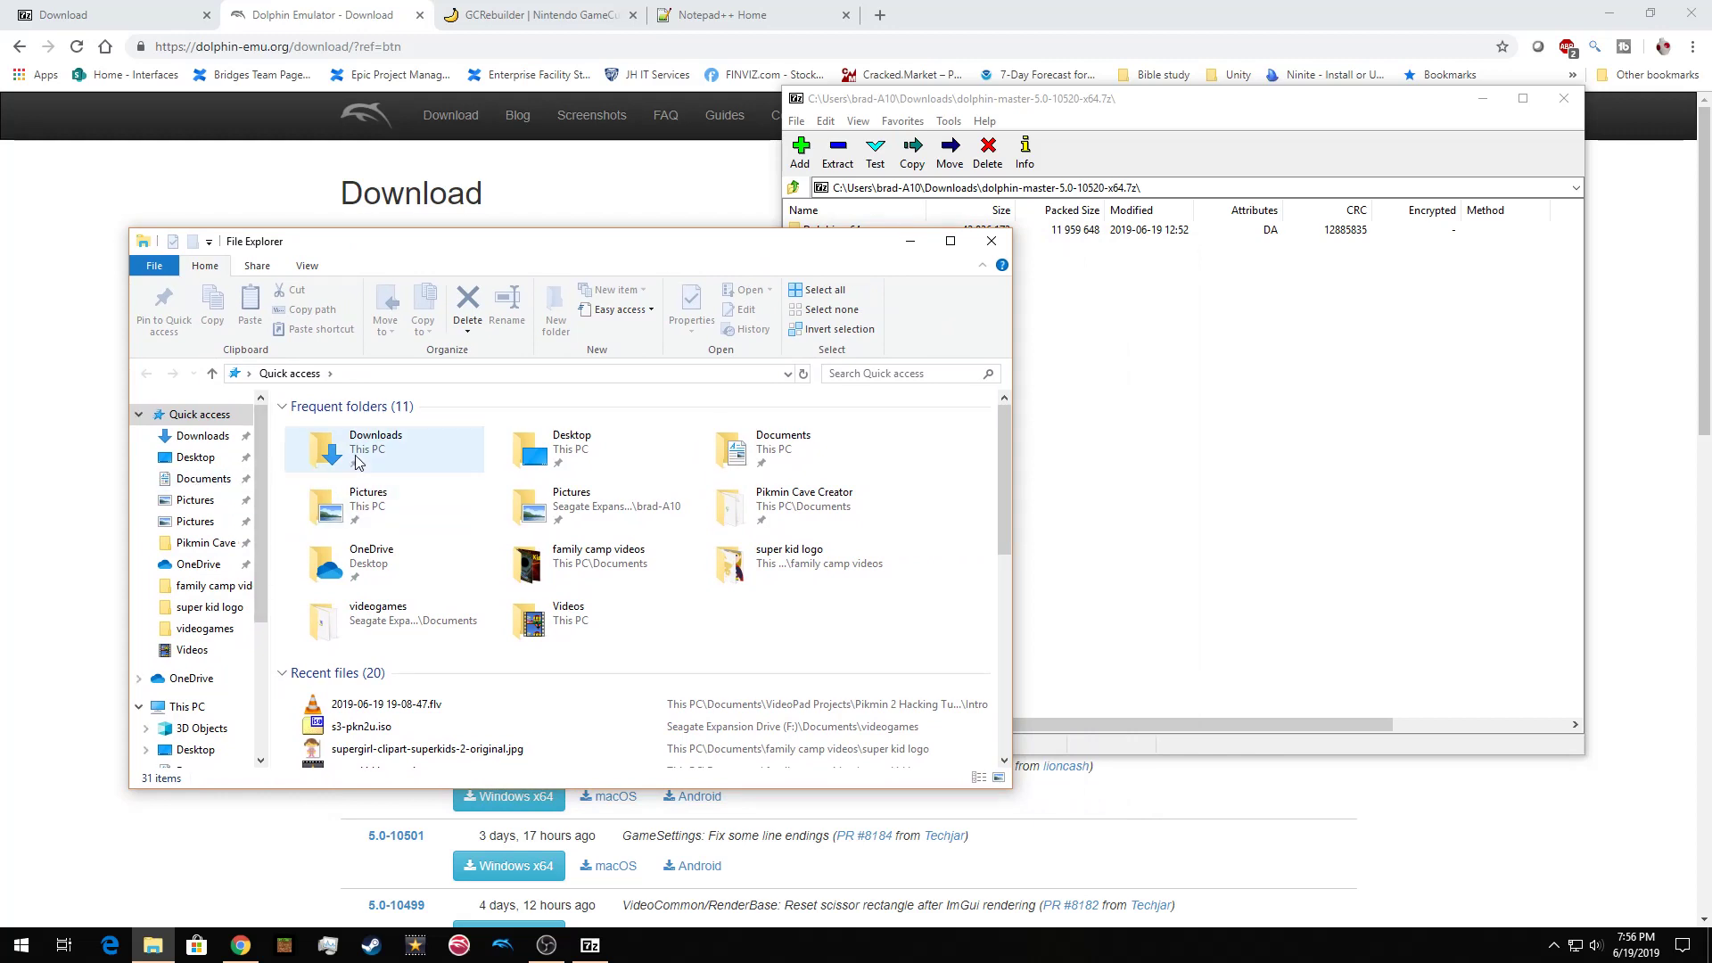
click(200, 481)
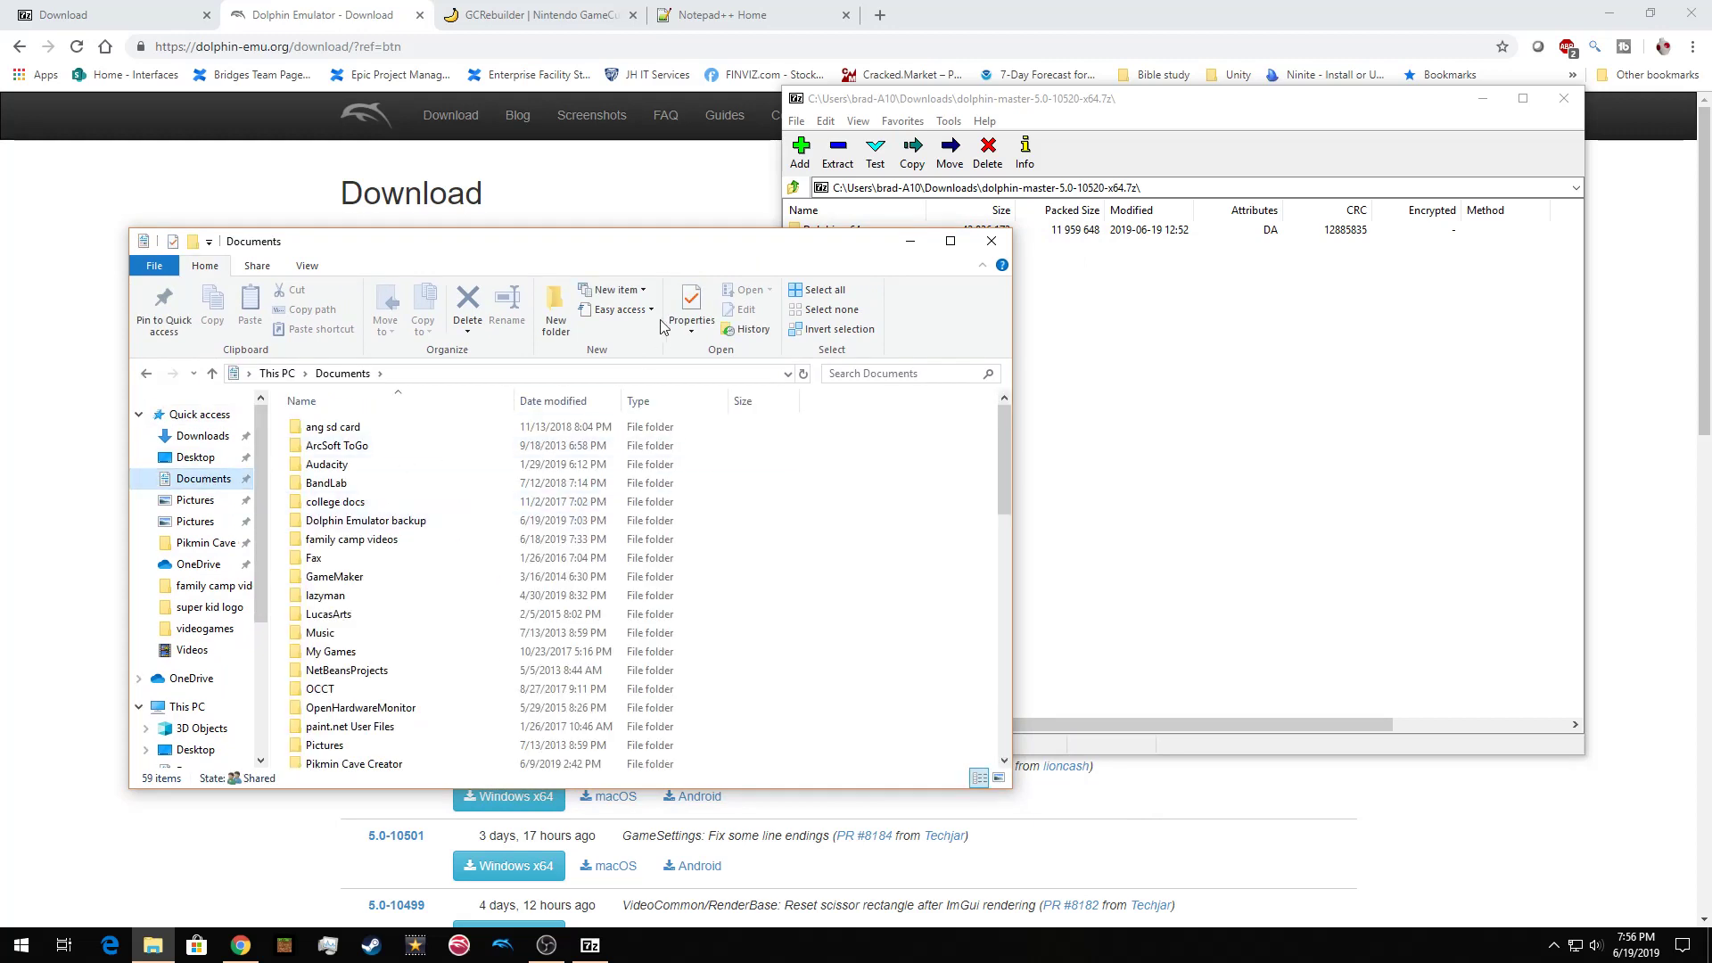
drag(724, 263, 665, 254)
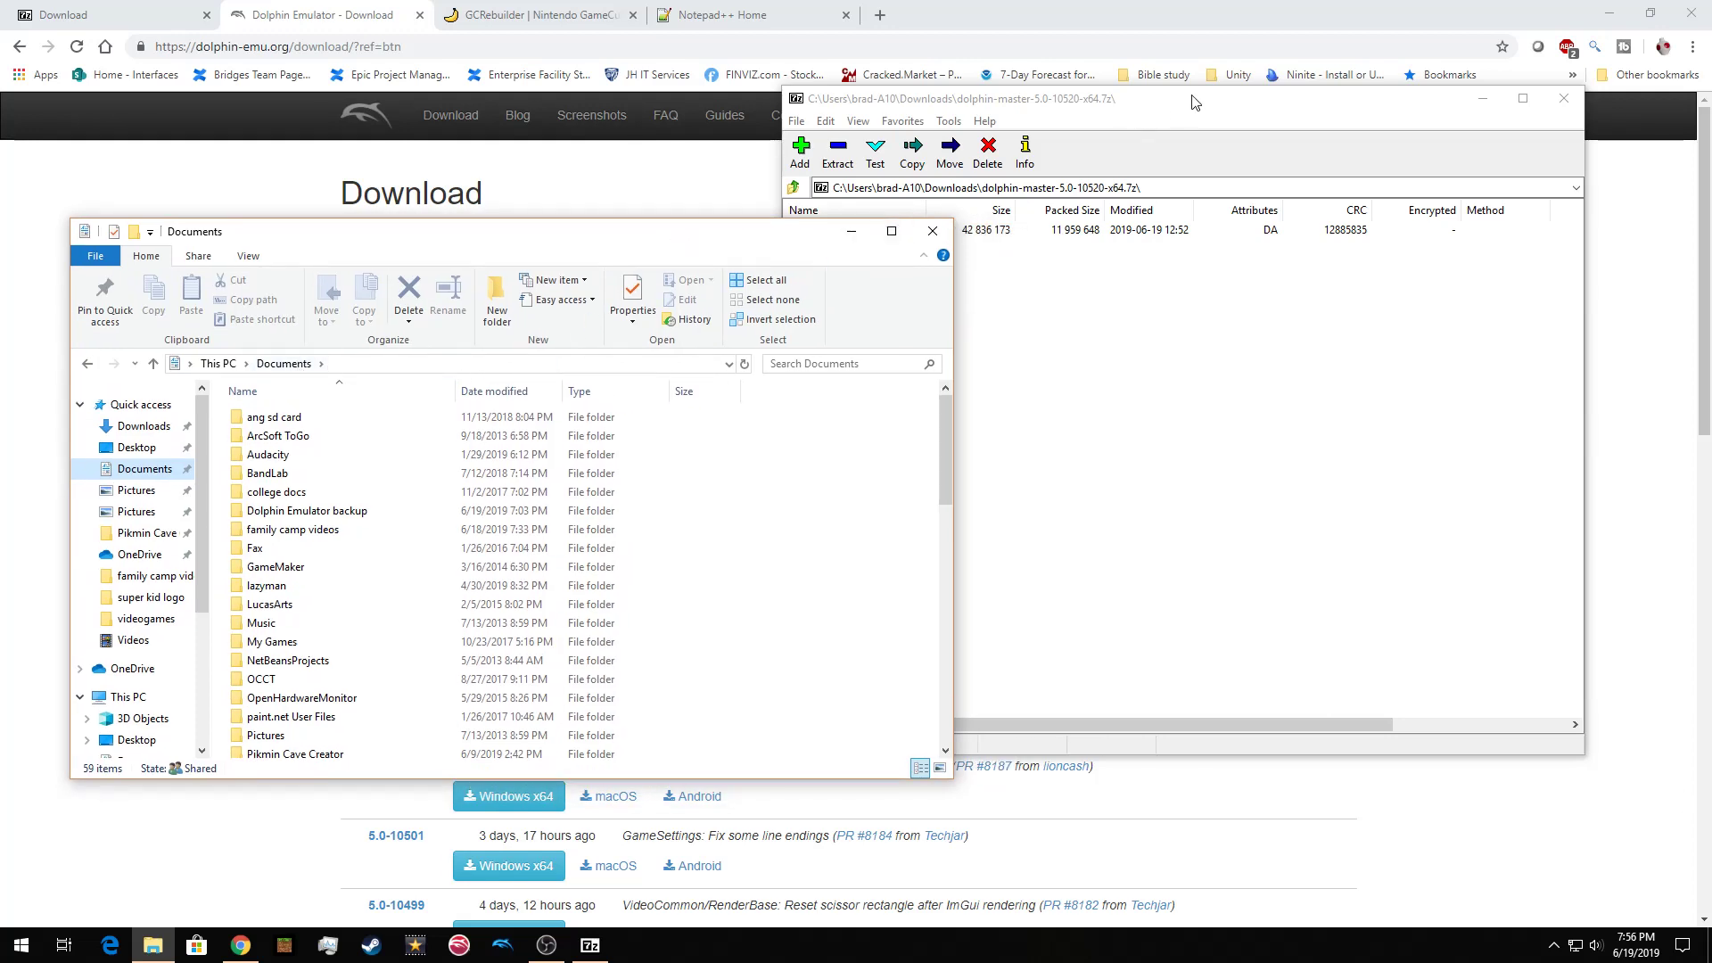
drag(1195, 101, 1346, 112)
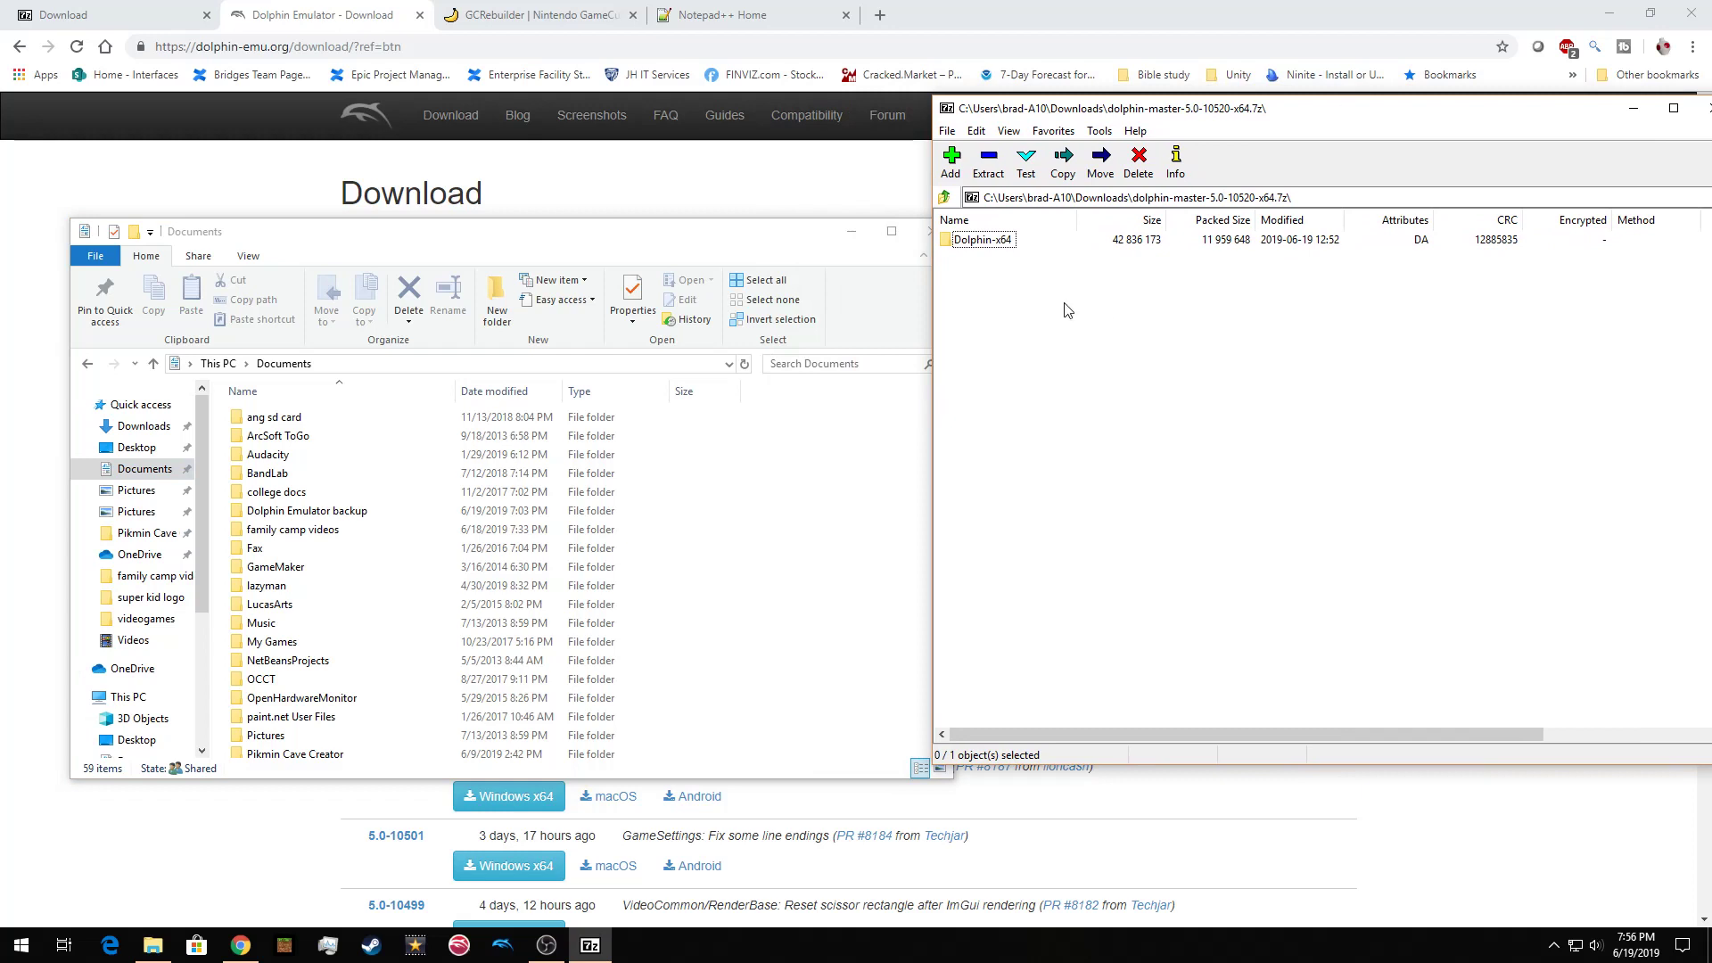
drag(983, 243, 726, 510)
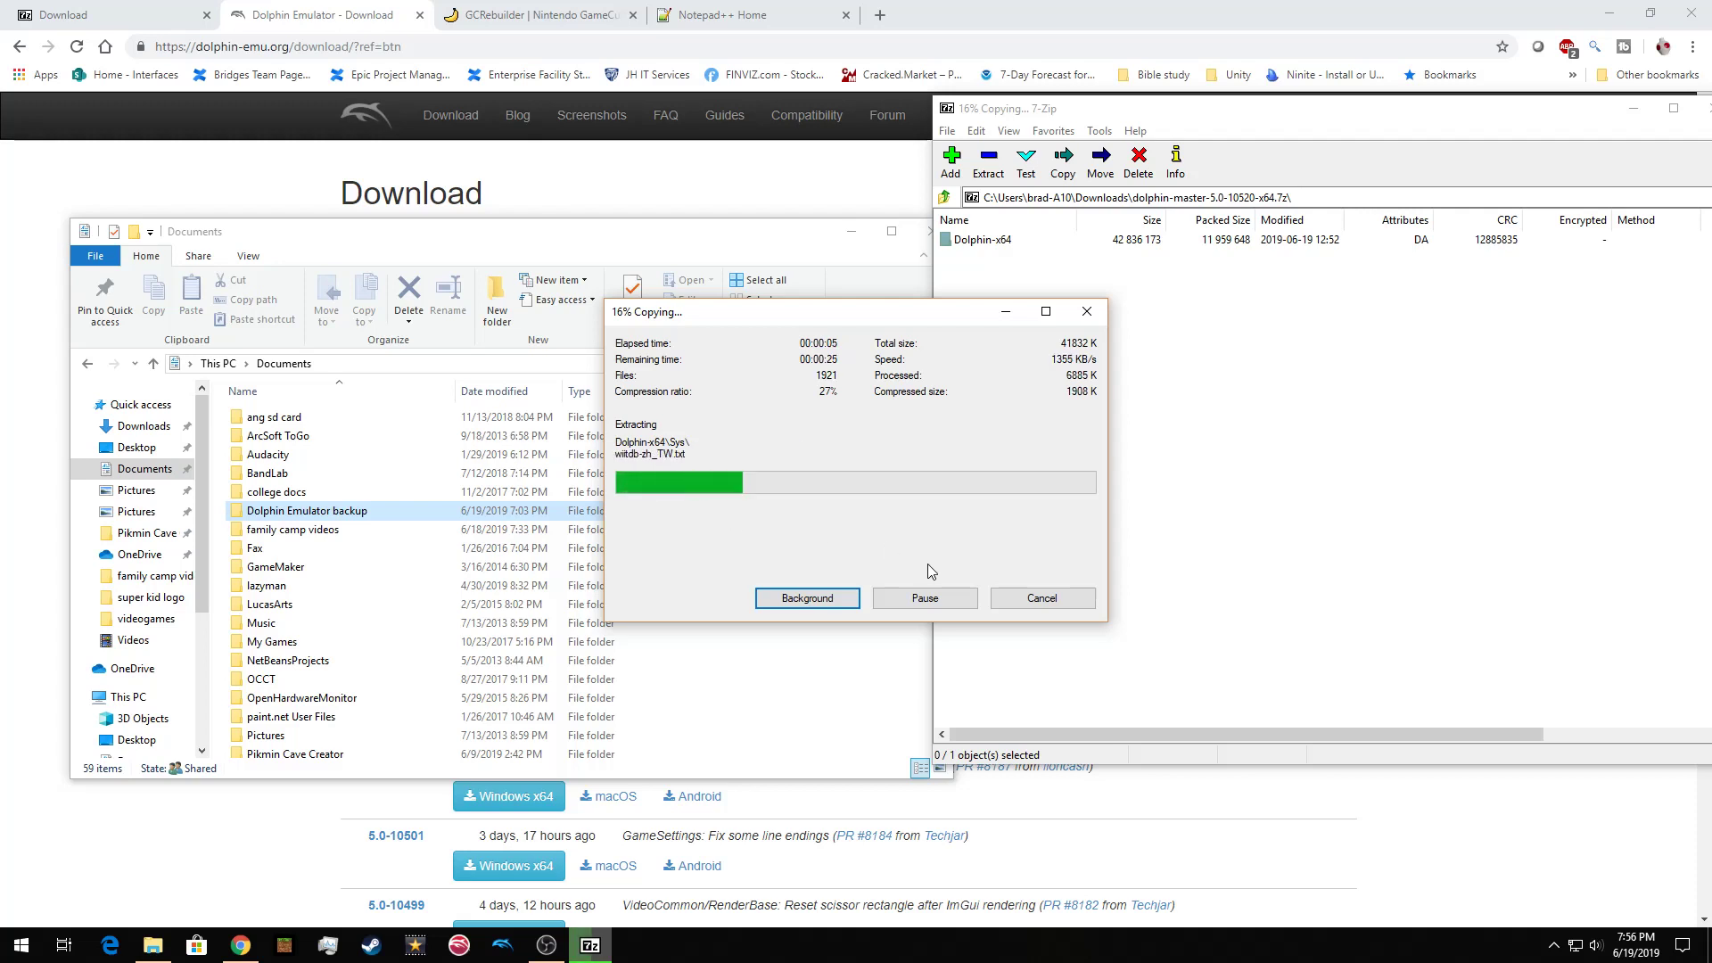
click(1039, 604)
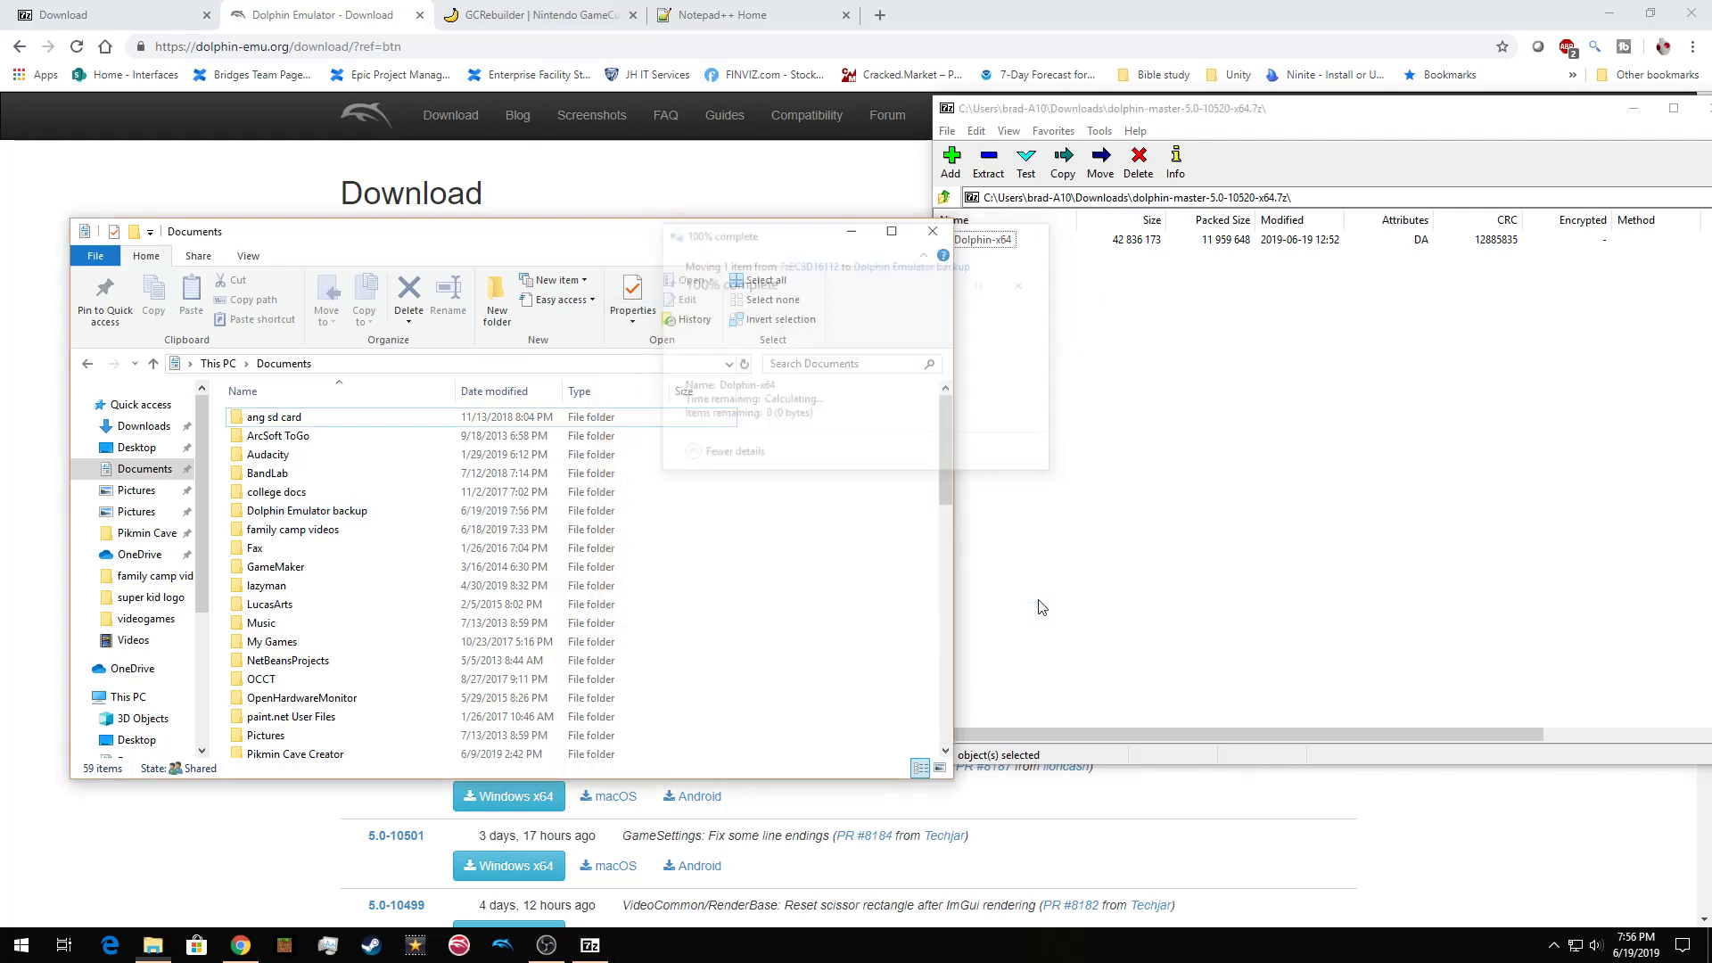
double_click(330, 514)
click(257, 456)
key(Delete)
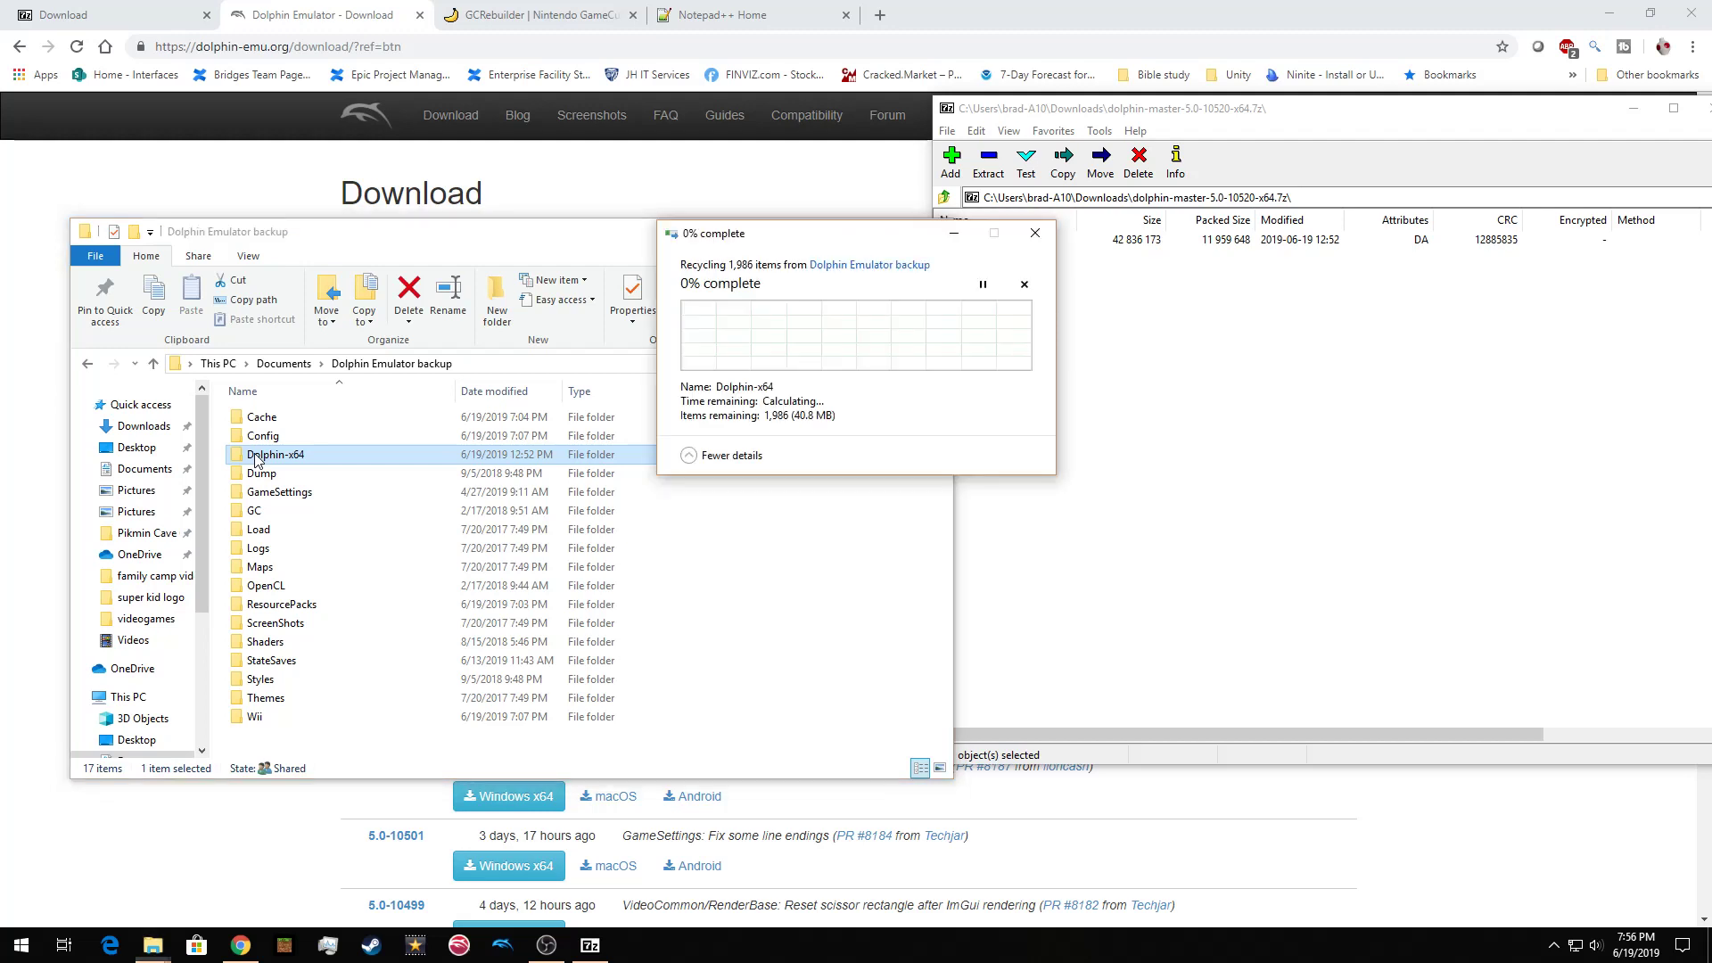
click(284, 363)
Extract the Dolphin-x64 folder from the archive directly into the Documents folder
click(984, 295)
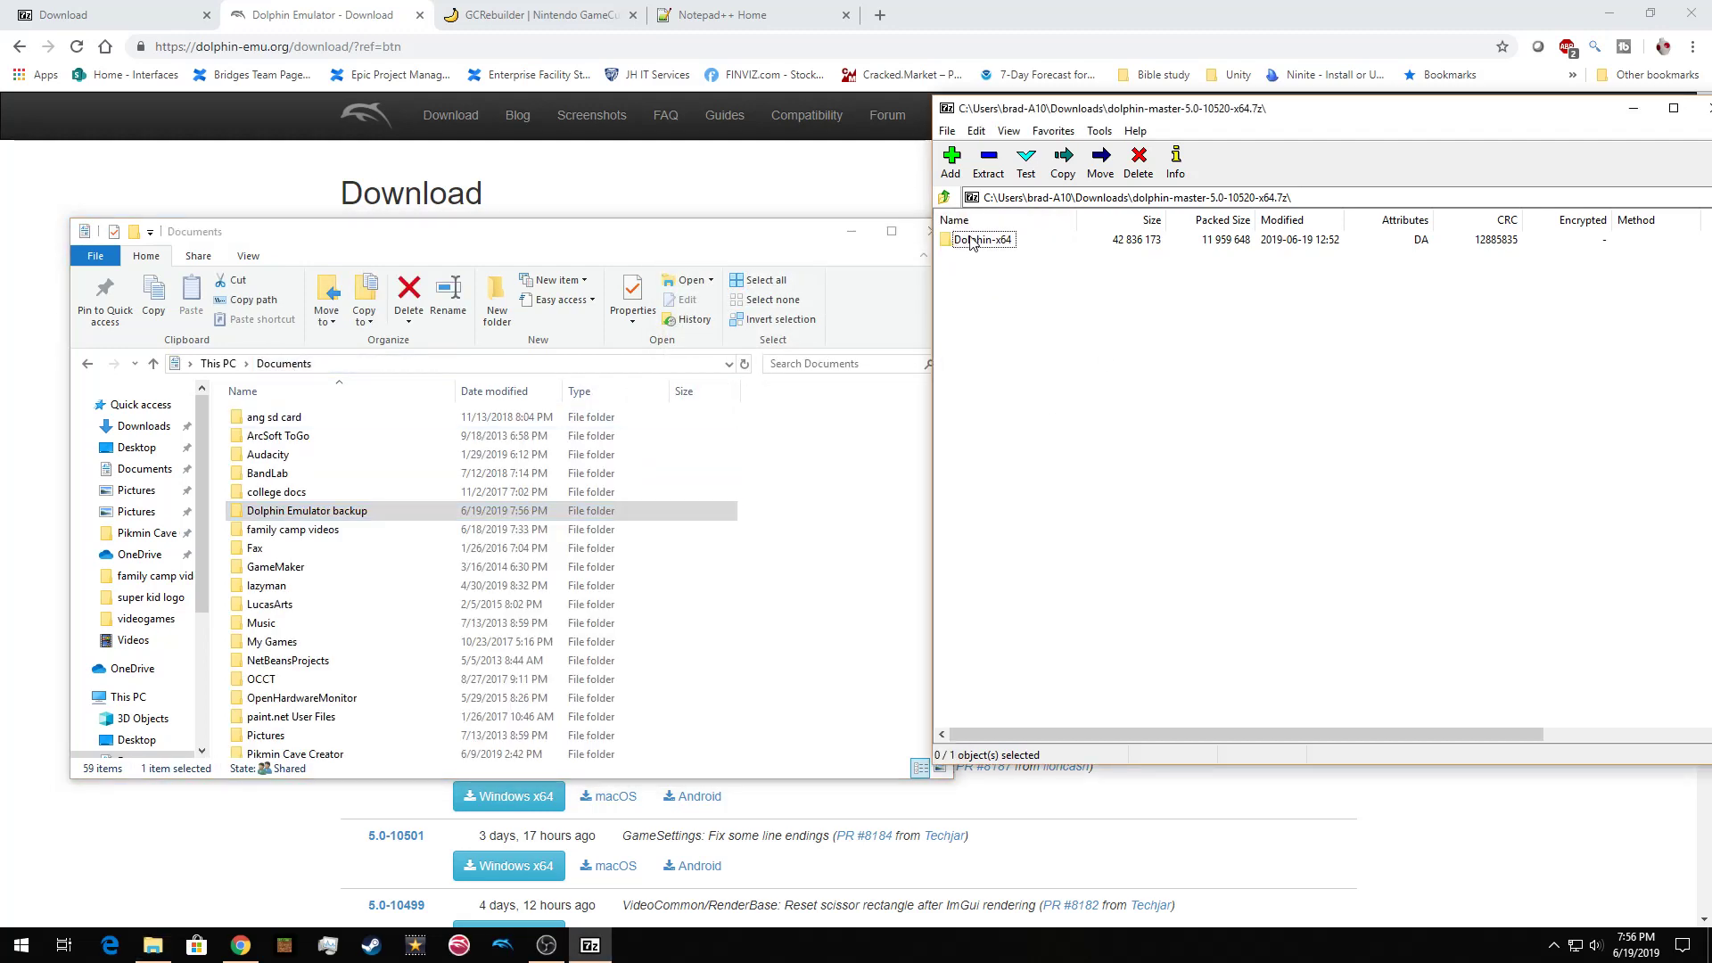
drag(977, 241, 861, 486)
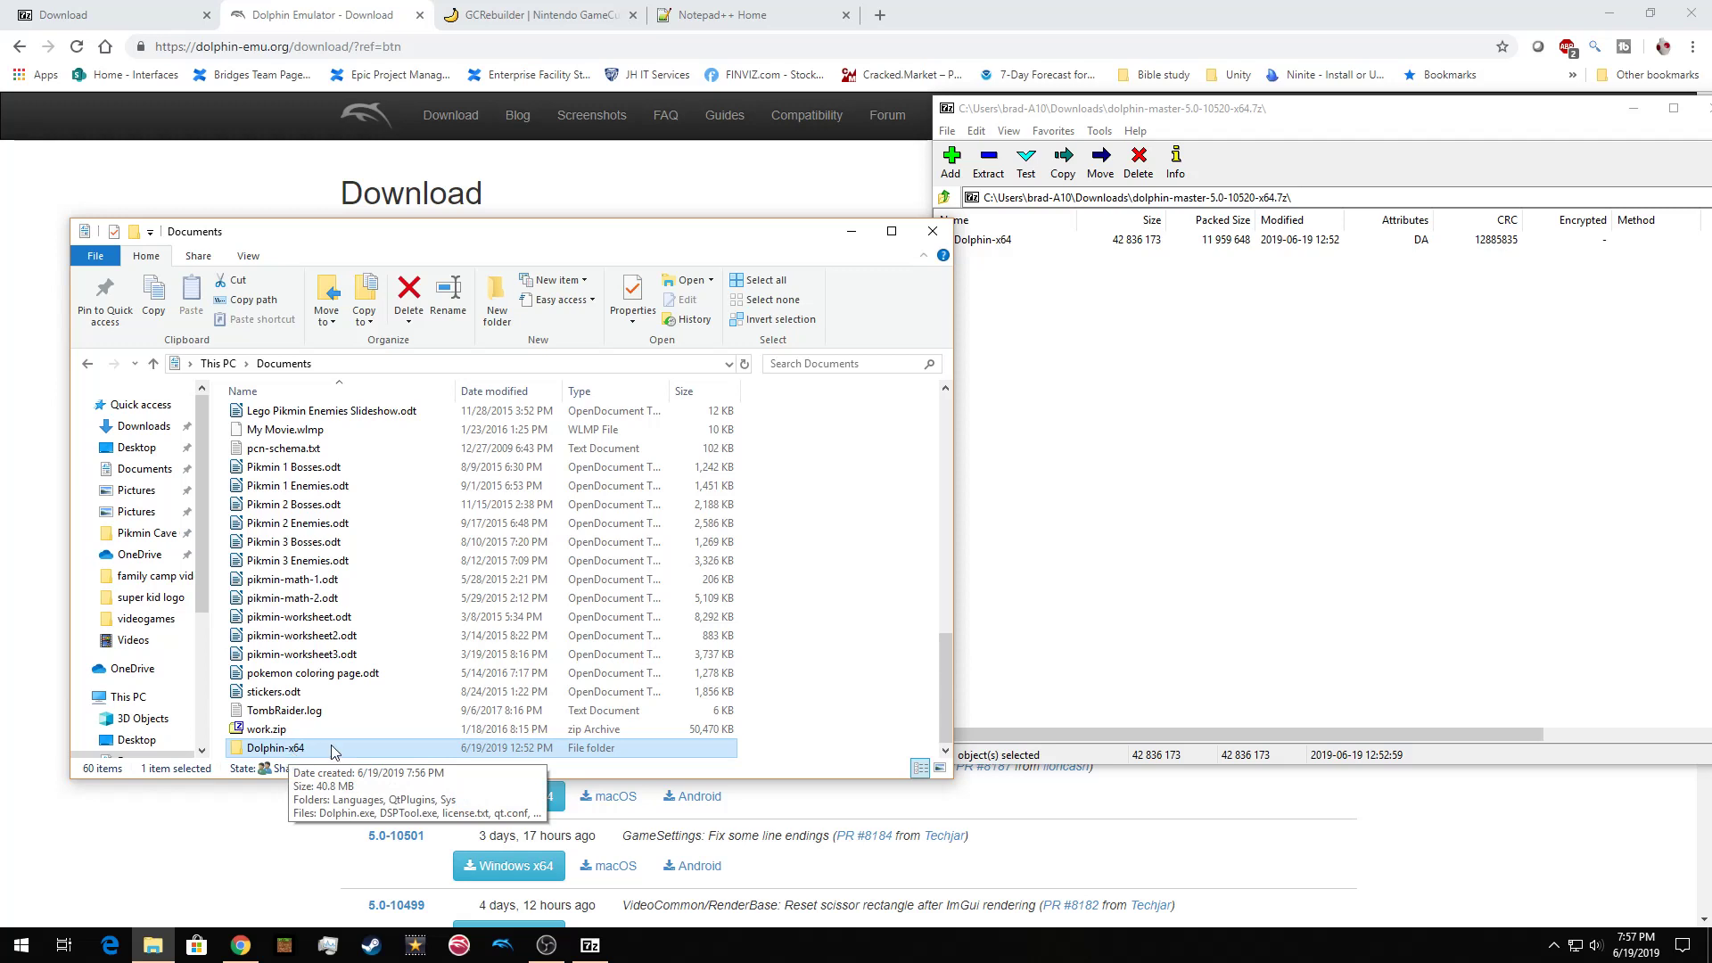
click(782, 659)
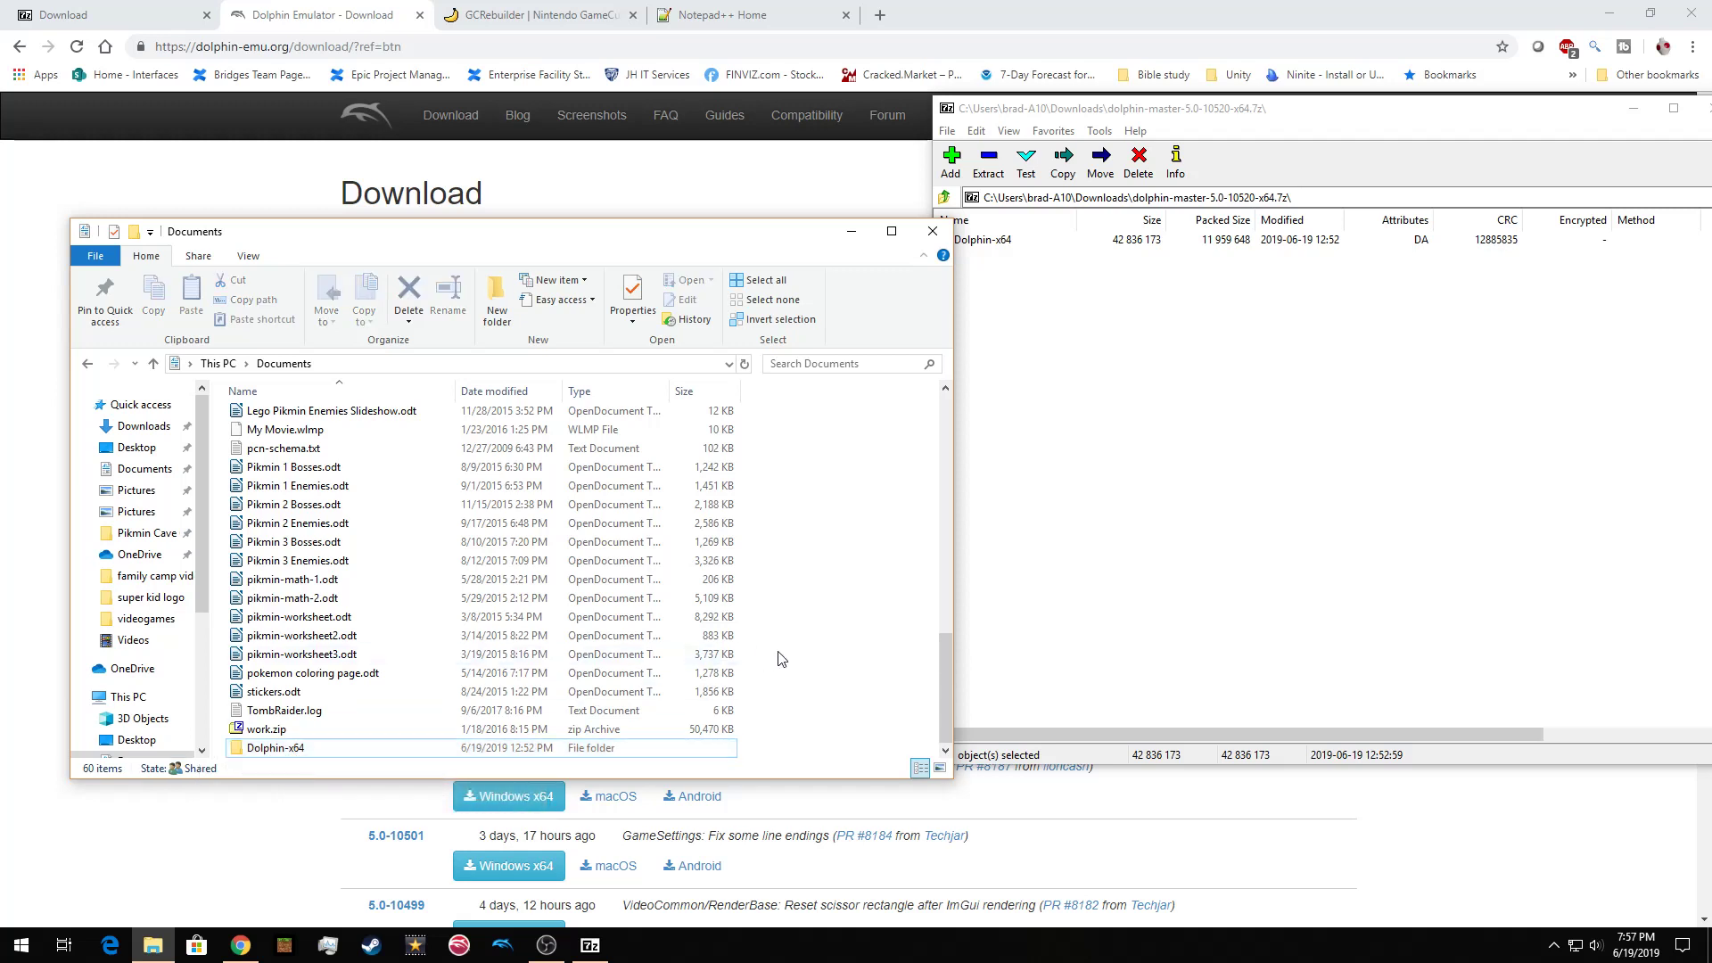
Launch Dolphin.exe from the extracted Dolphin-x64 folder and authorize usage statistics reporting
double_click(309, 751)
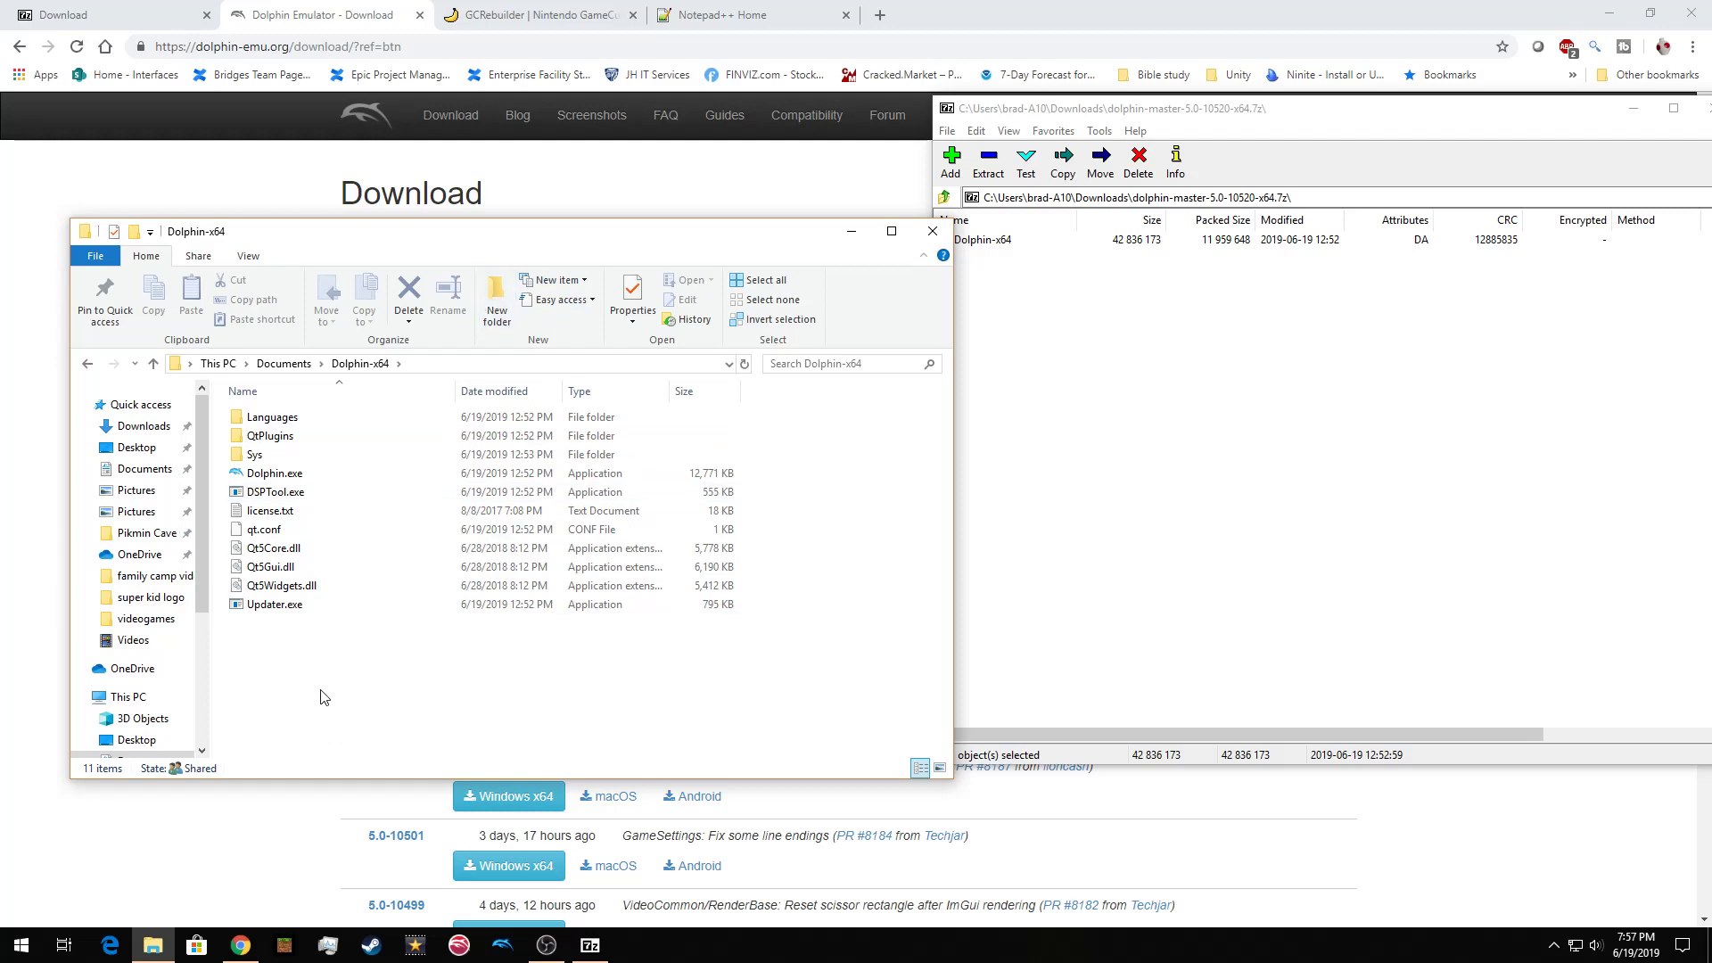
double_click(271, 479)
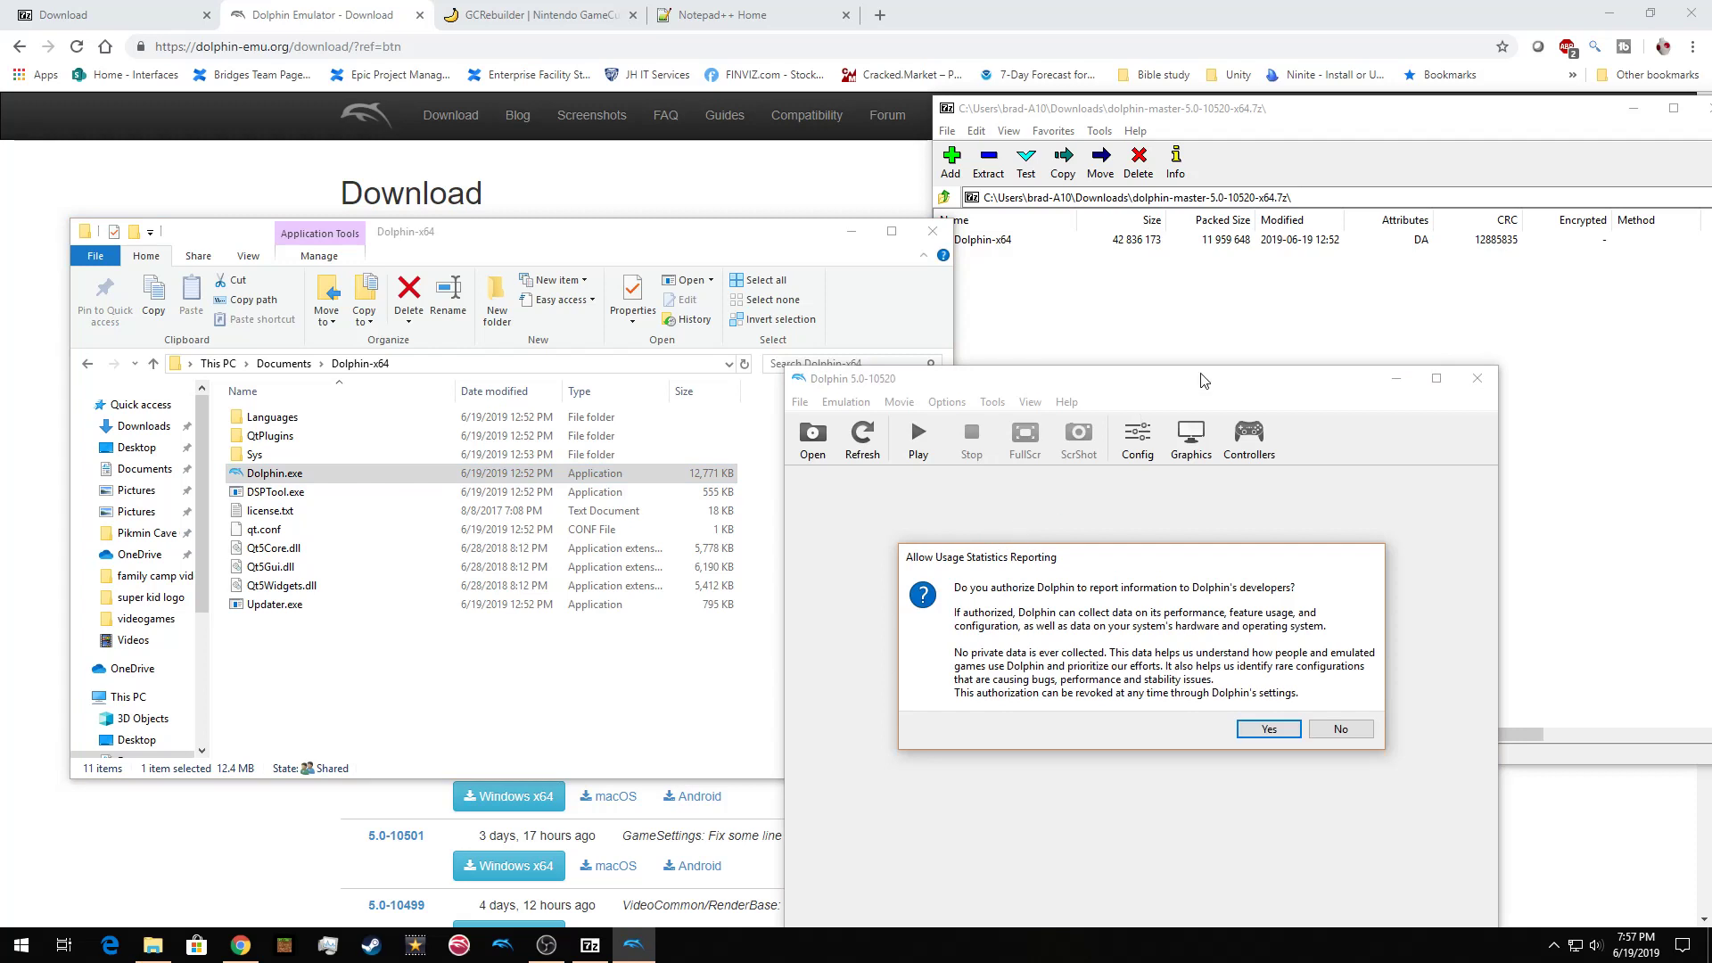
click(1200, 380)
drag(1158, 561, 1142, 538)
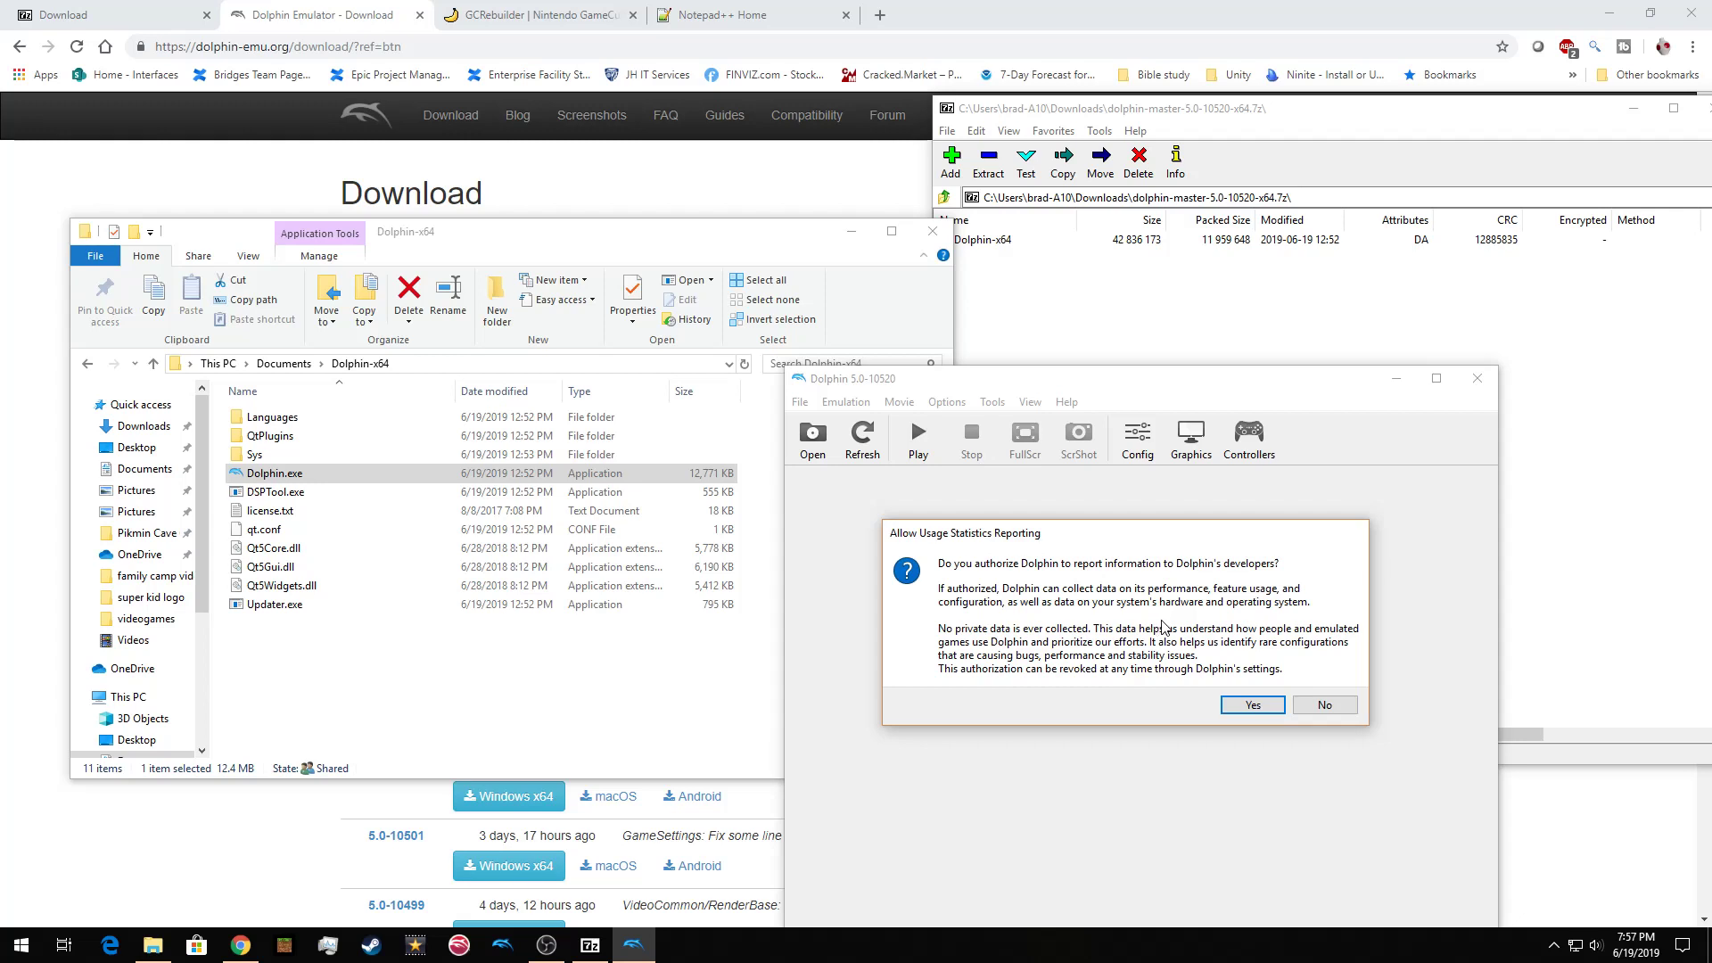
click(1249, 704)
Set the games directory to the videogames folder inside Documents on the Seagate Expansion Drive (F:)
drag(1253, 393, 863, 215)
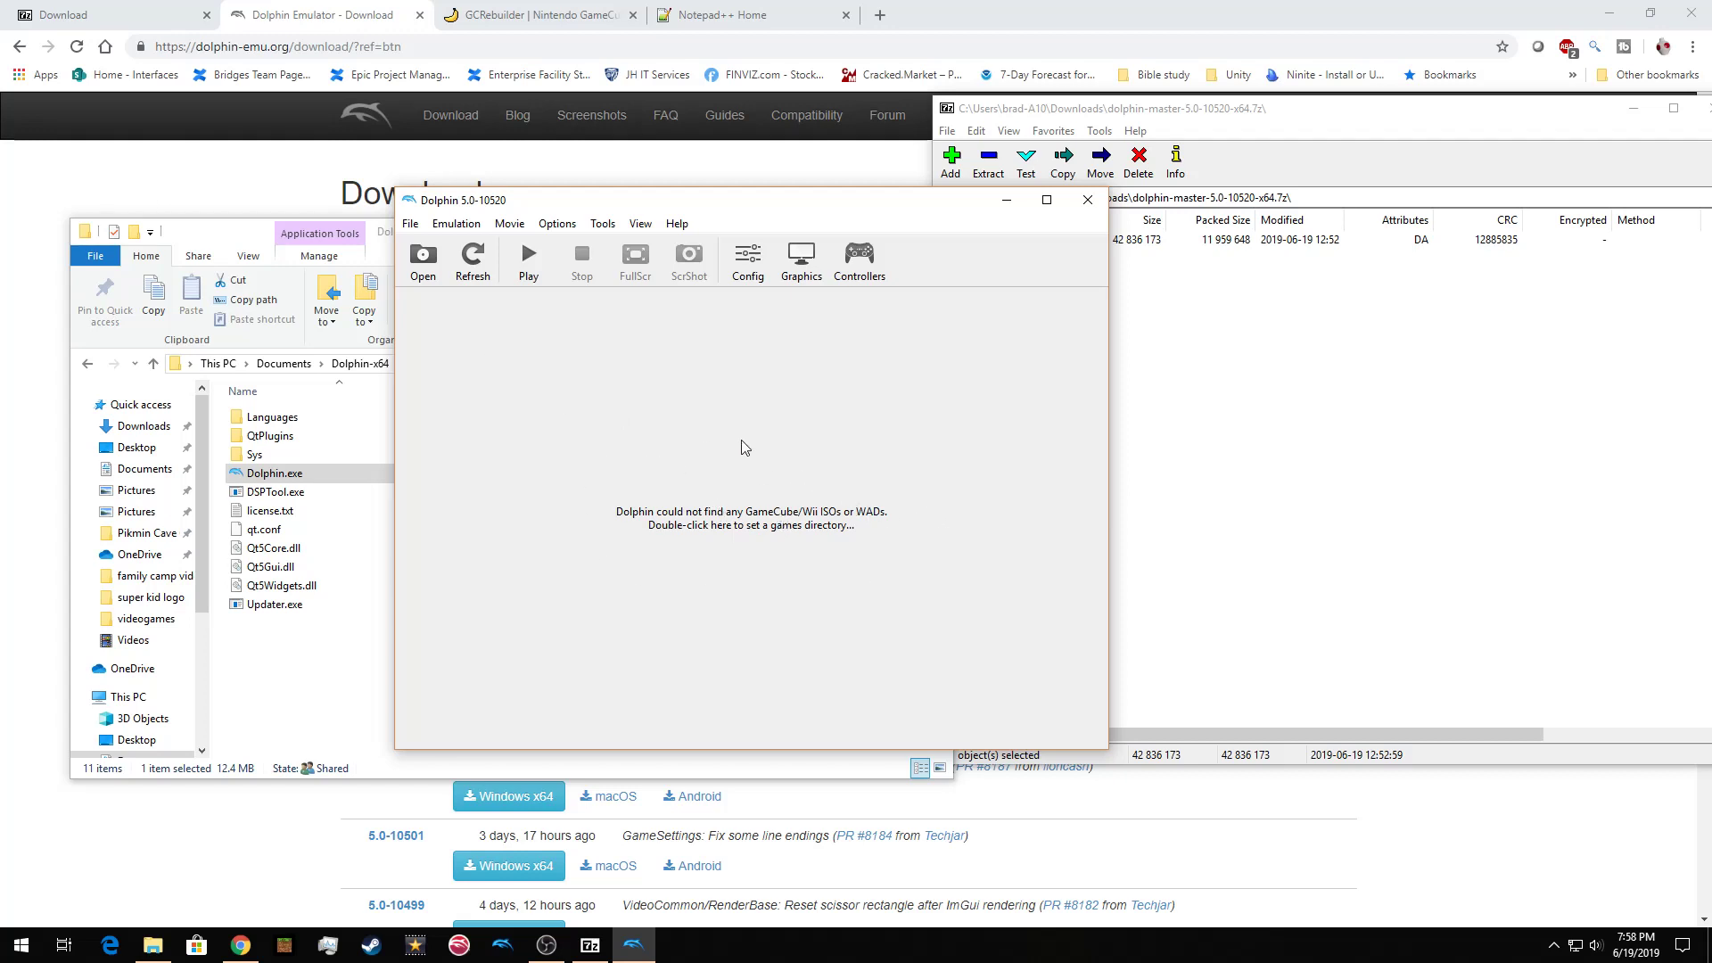
double_click(729, 527)
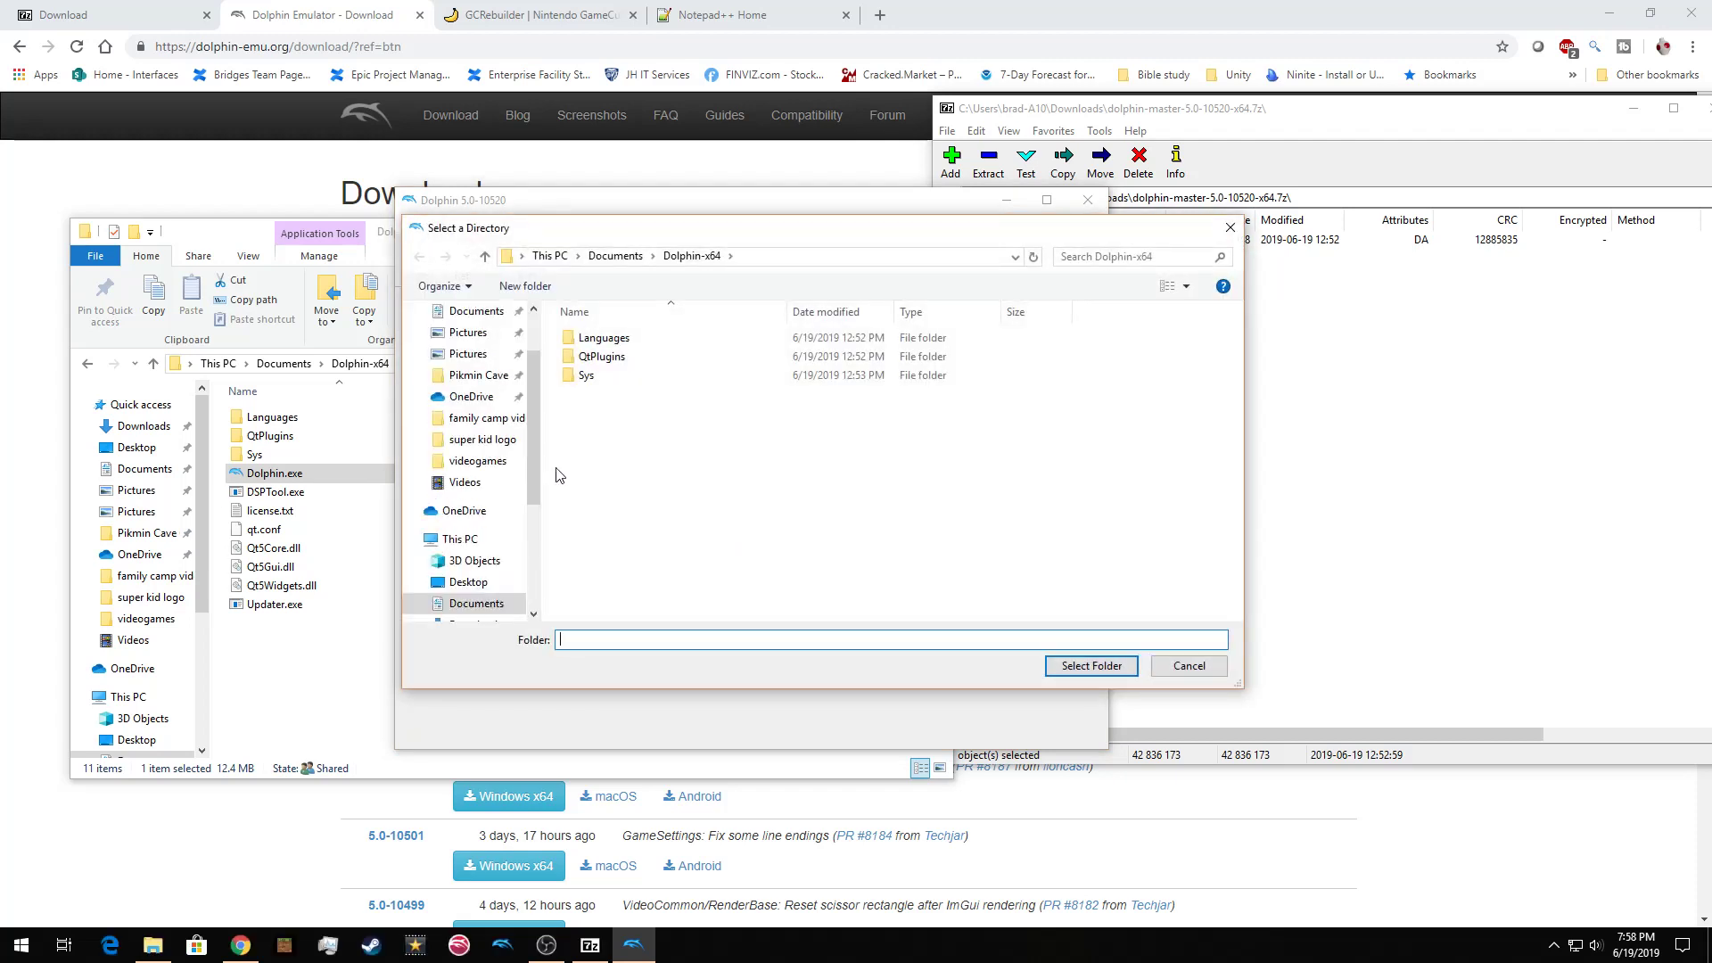
drag(535, 457, 526, 378)
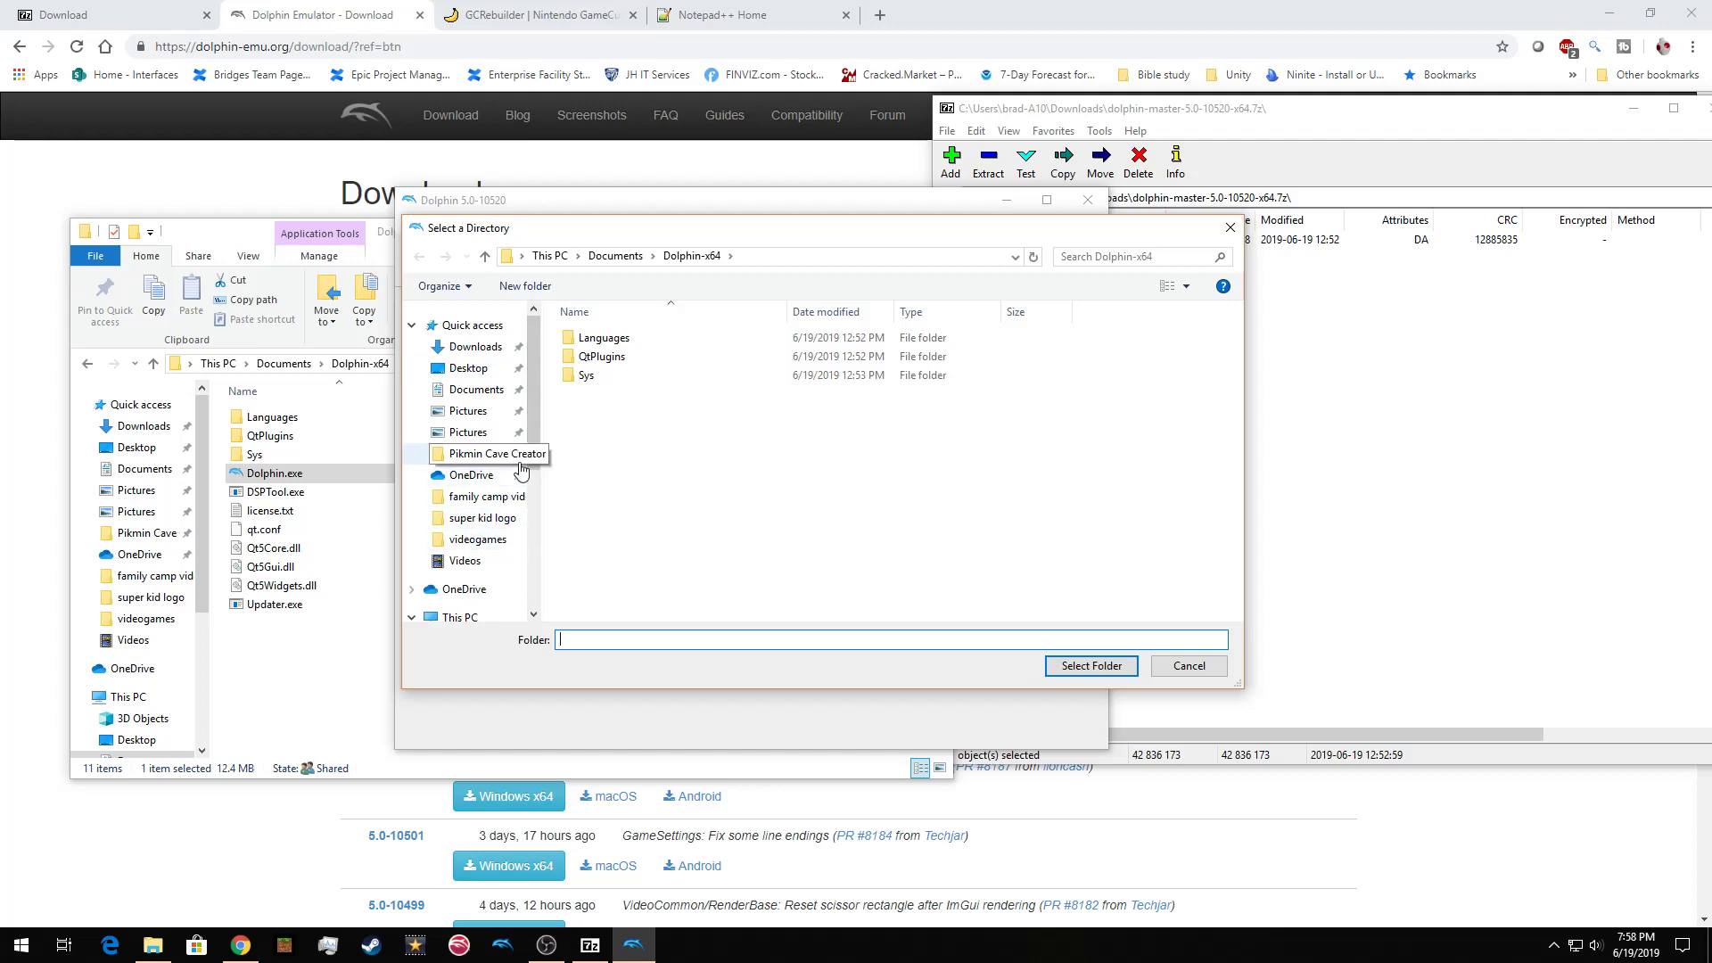
drag(535, 456, 530, 581)
click(489, 541)
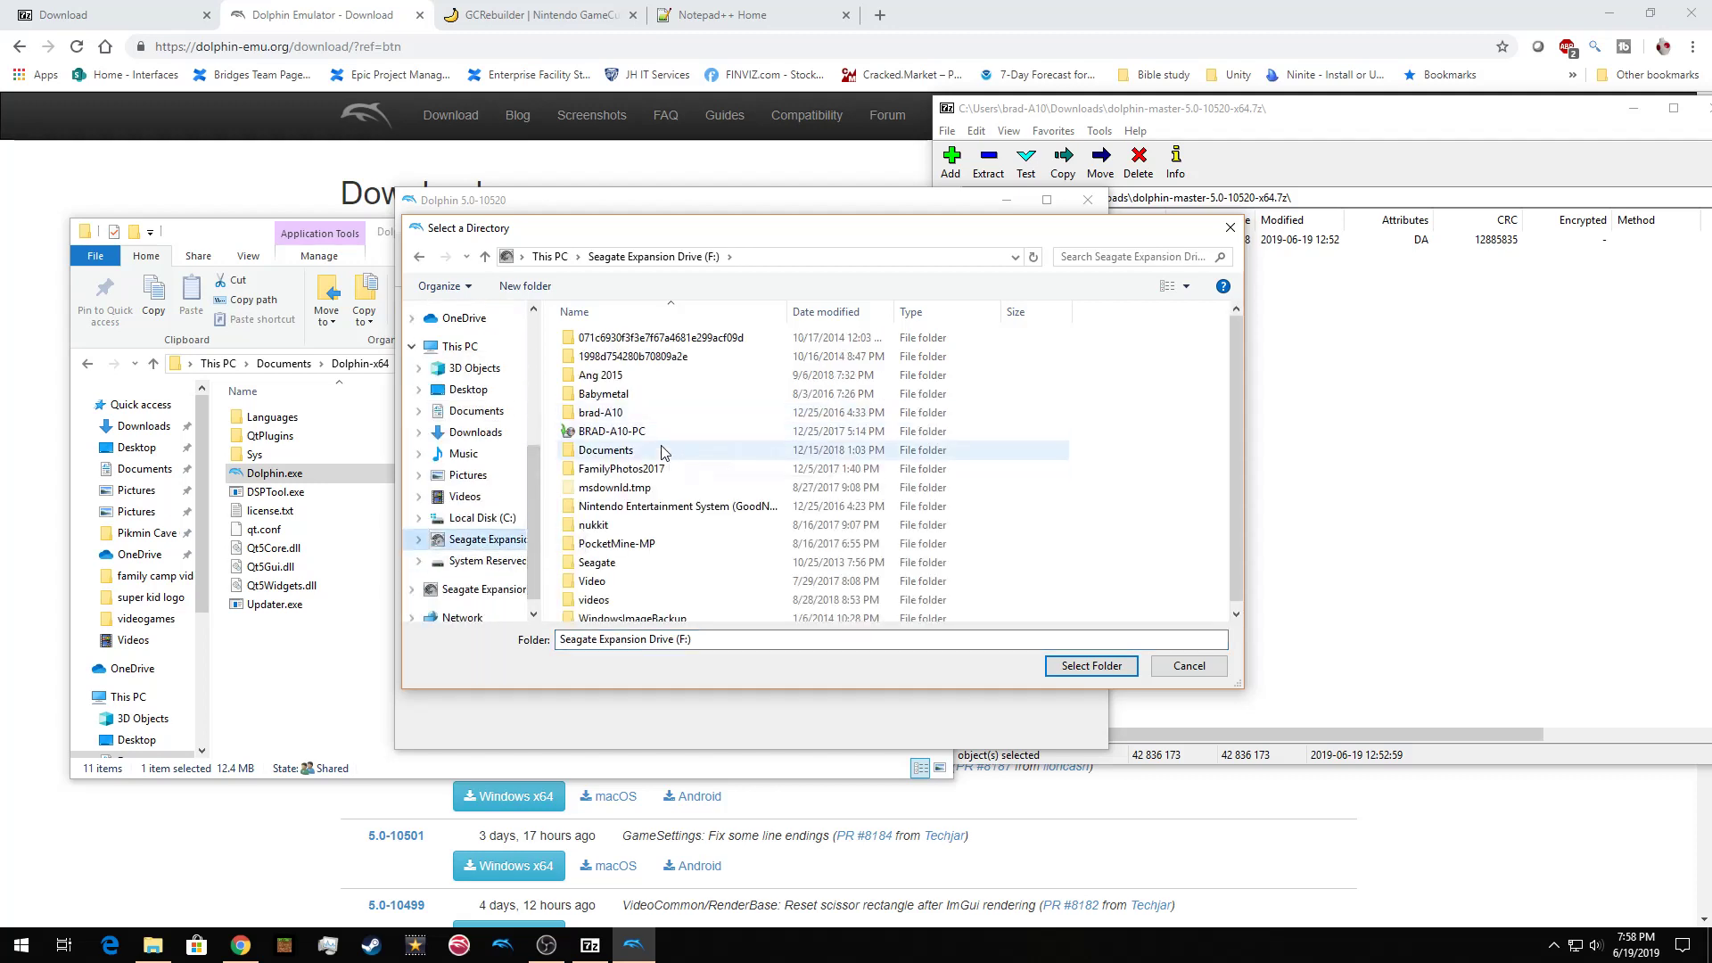
scroll(655, 500, down, 1)
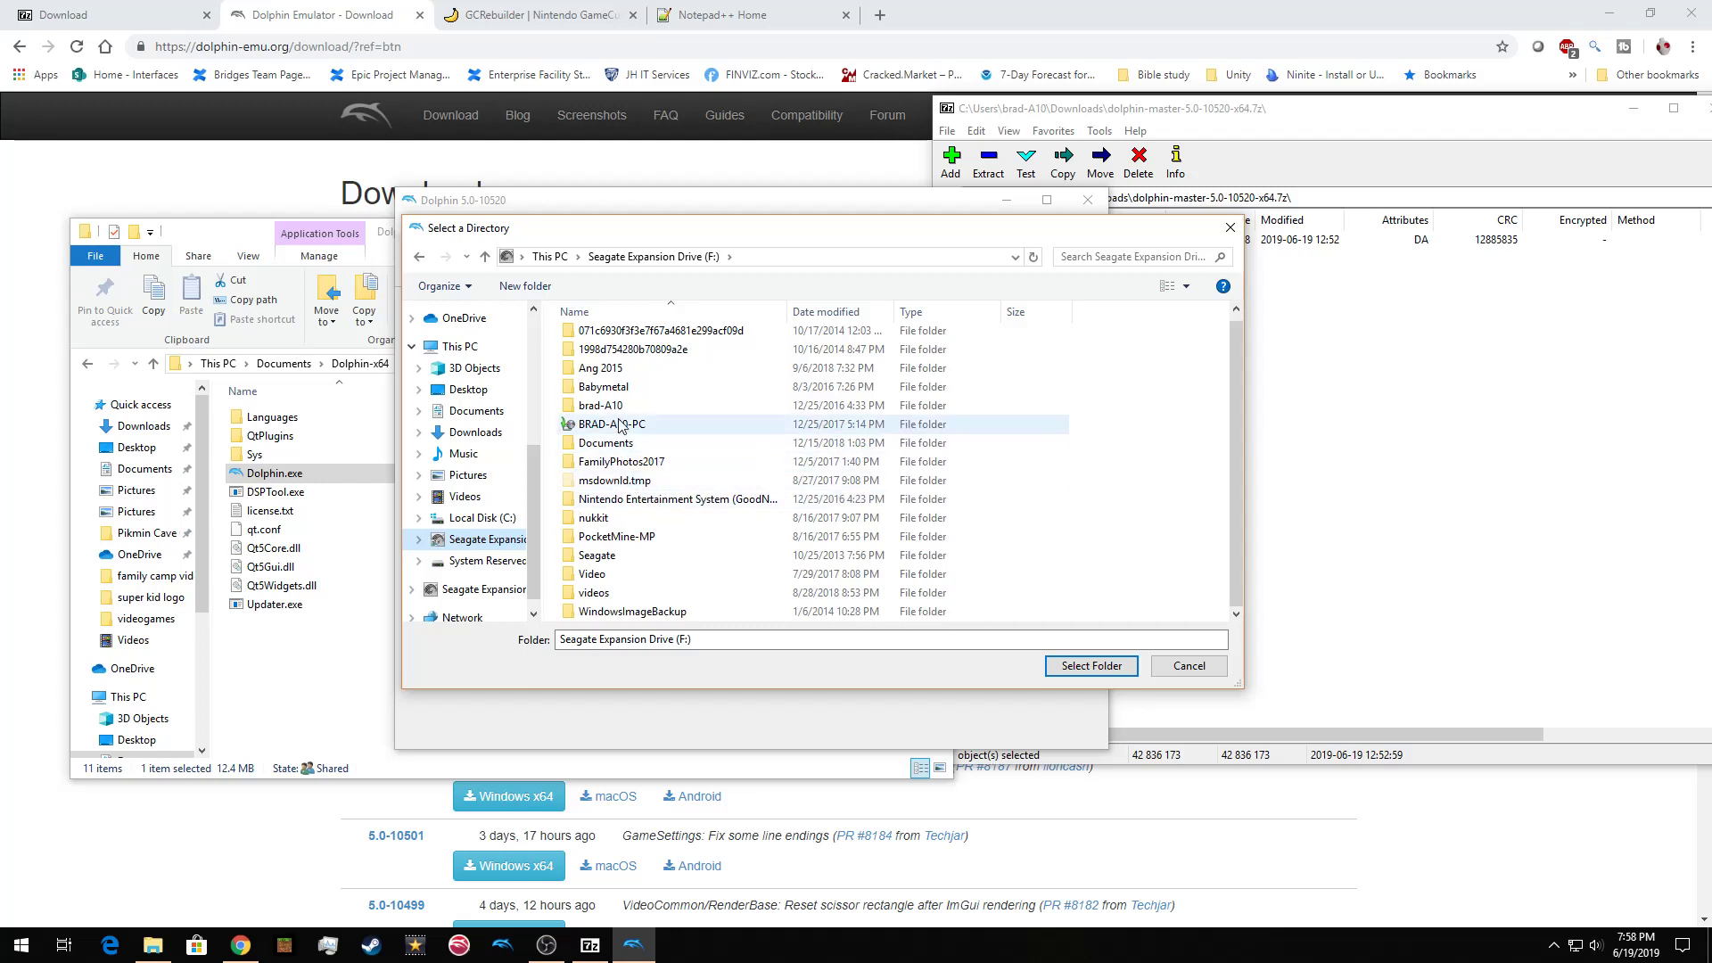
double_click(608, 443)
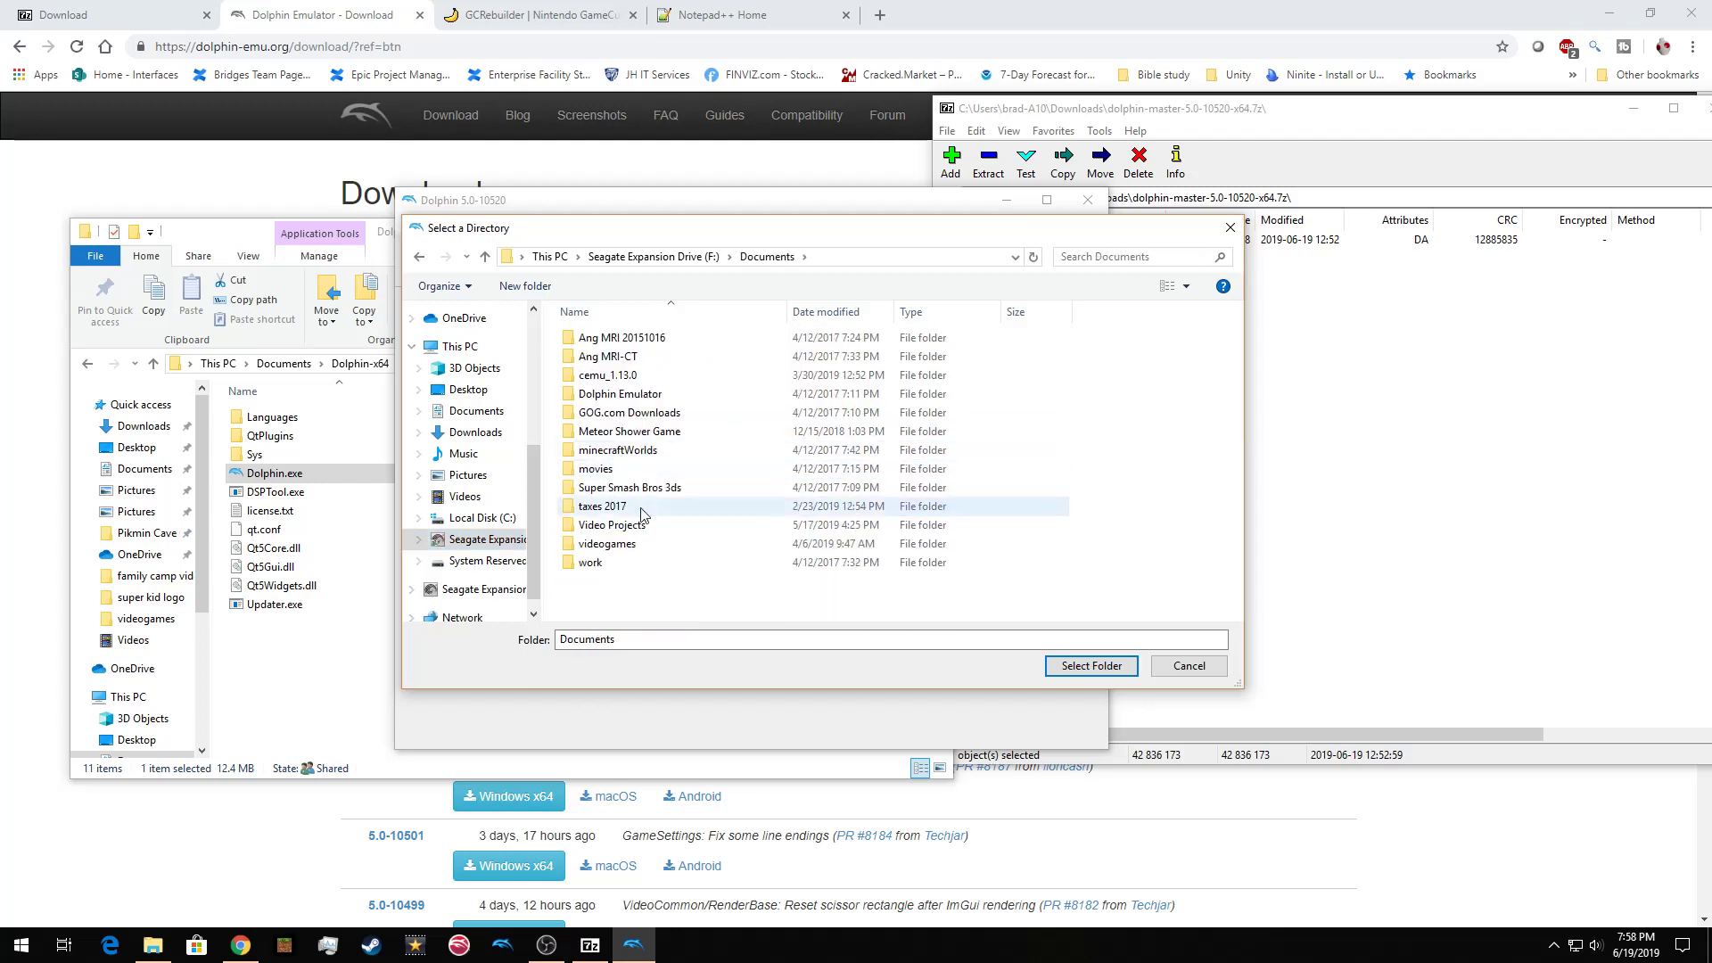
double_click(620, 545)
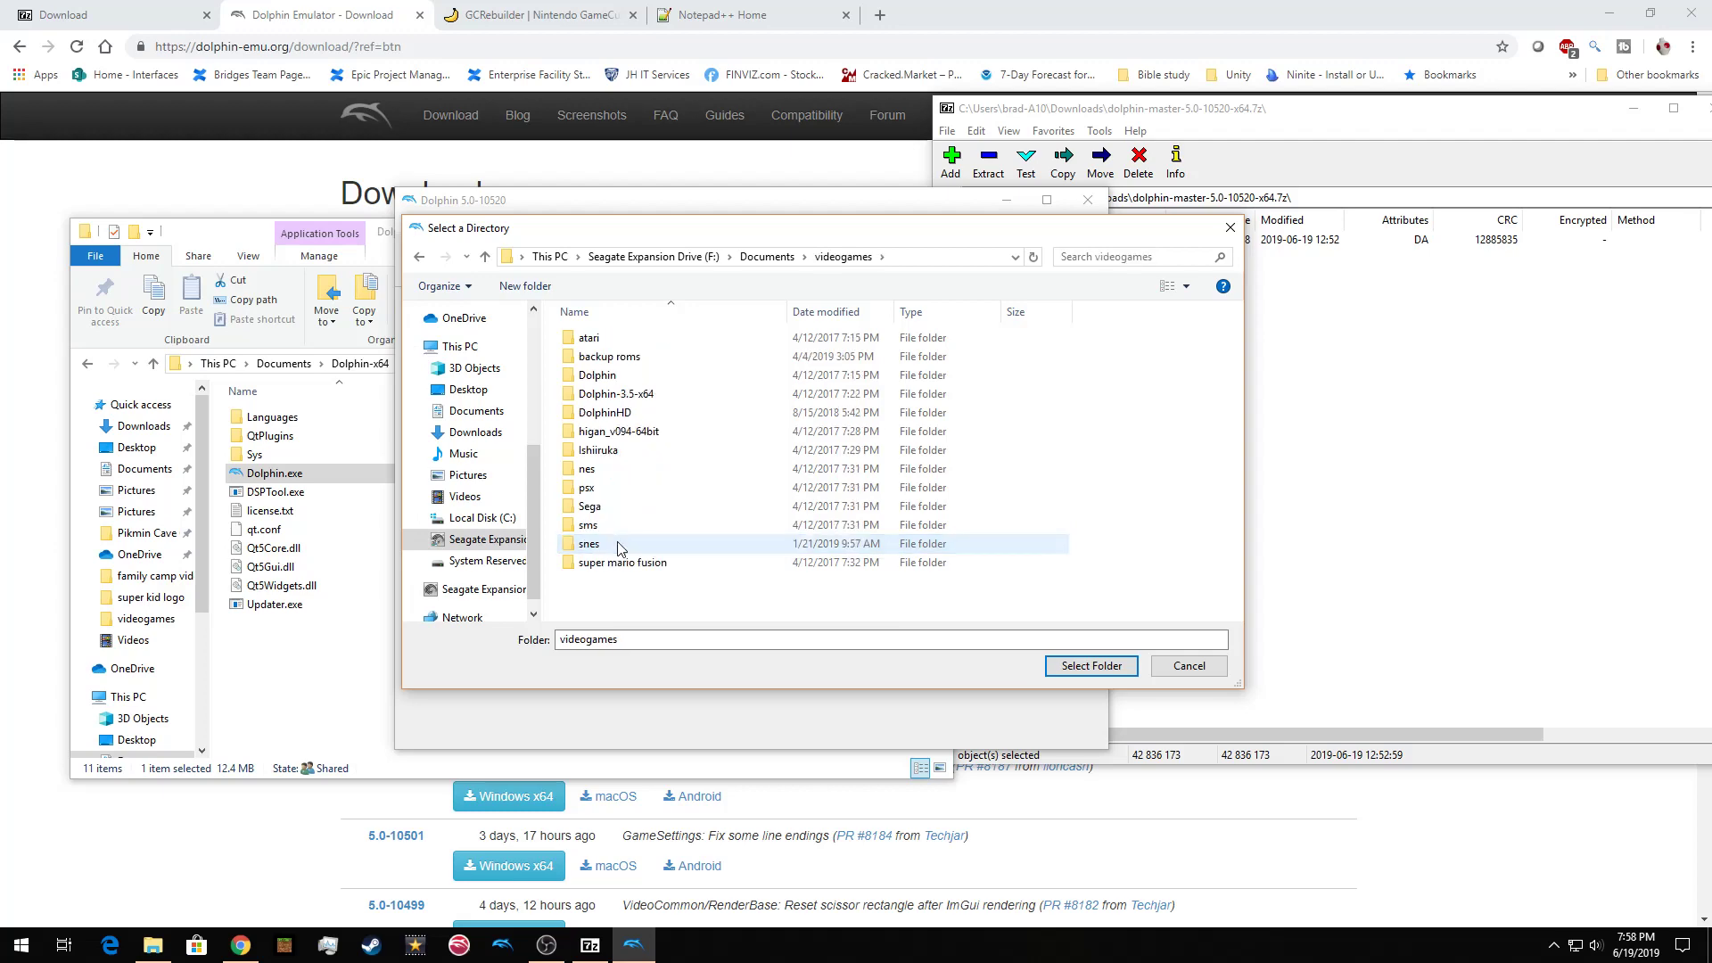
click(1082, 676)
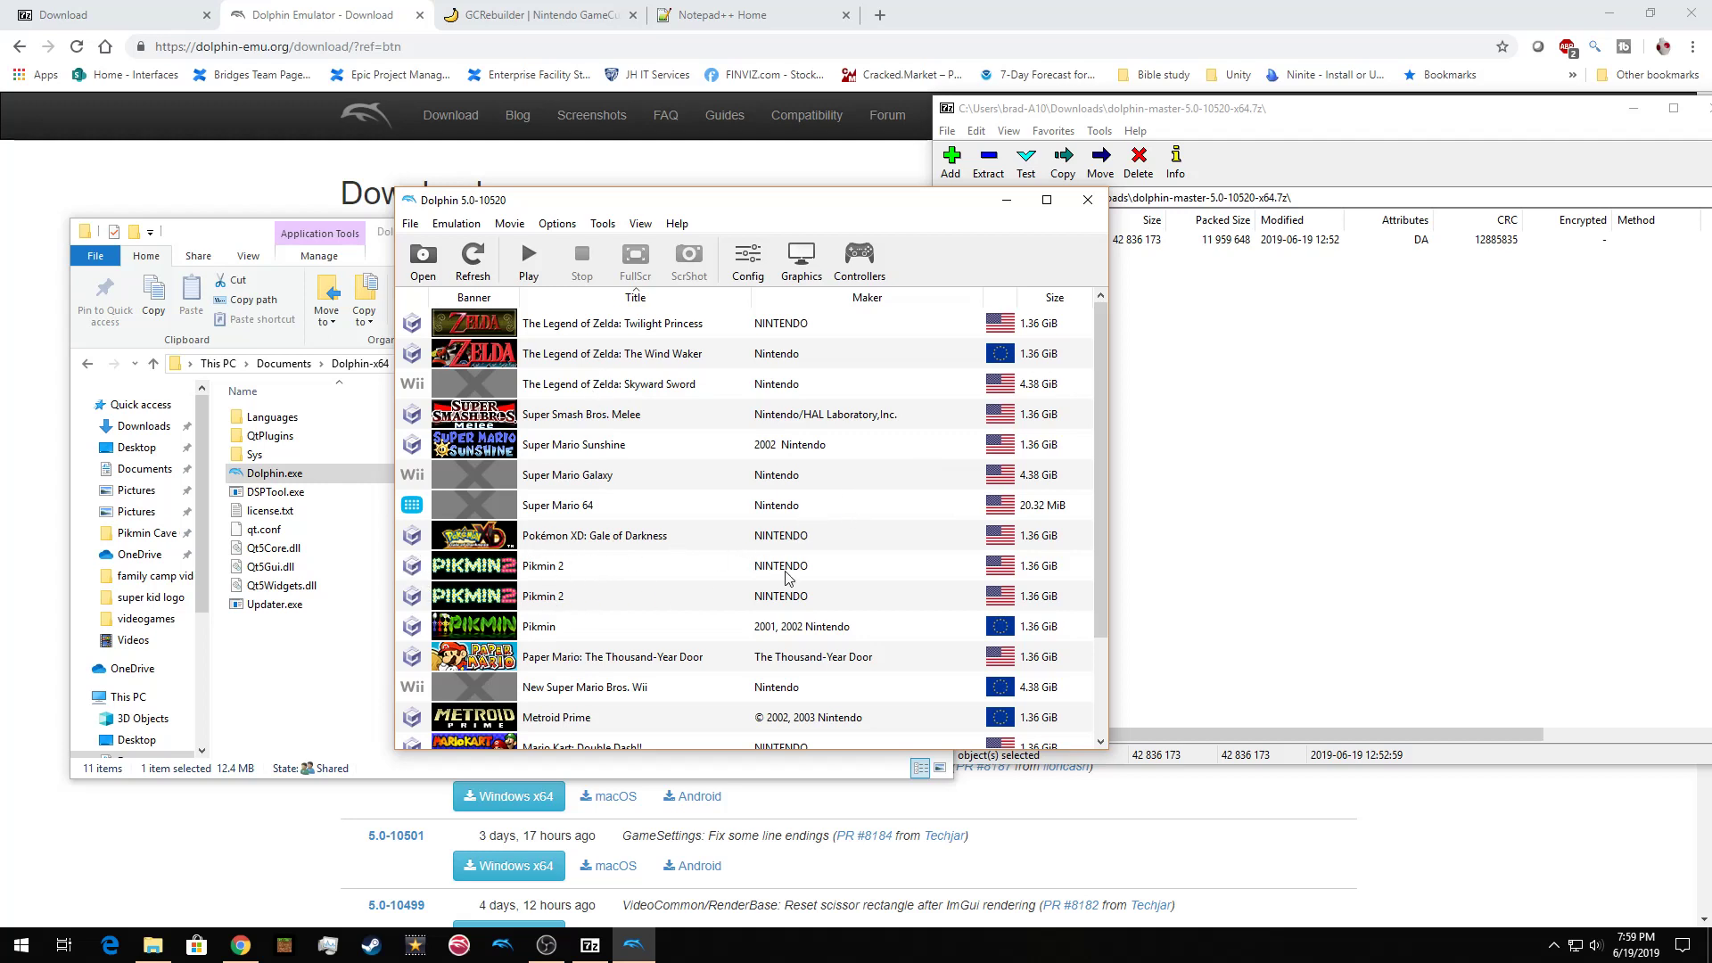
Compare the two Pikmin 2 entries in the game list and leave the upper one selected
click(567, 568)
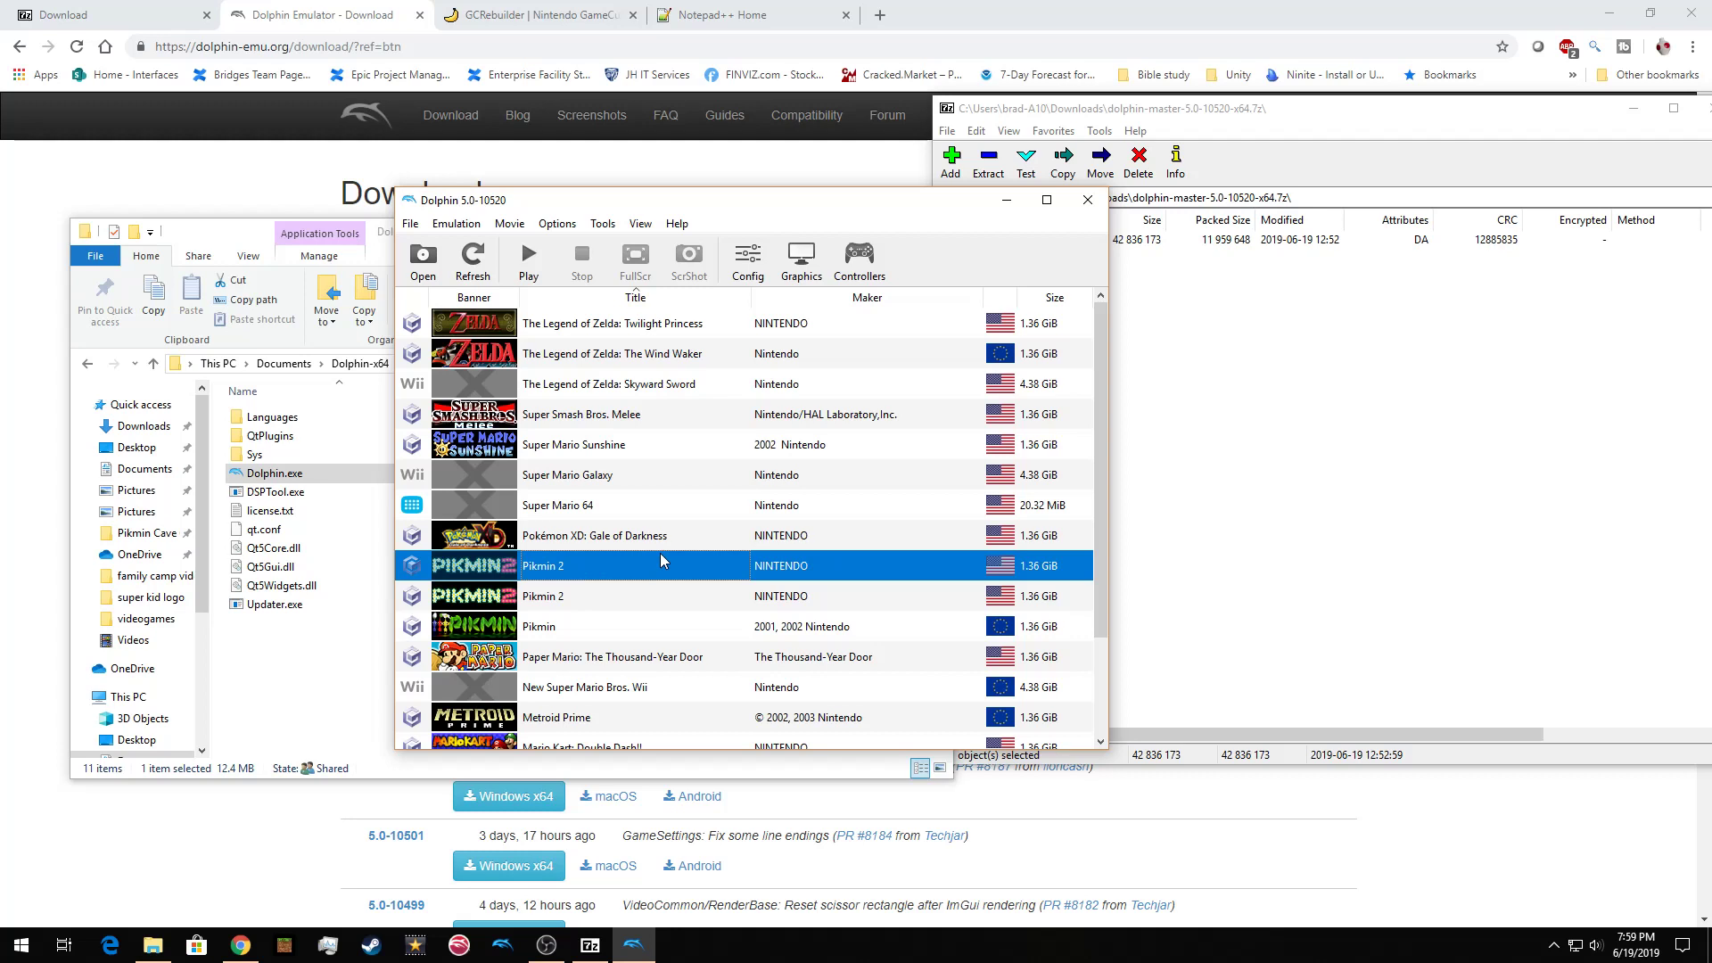
click(564, 606)
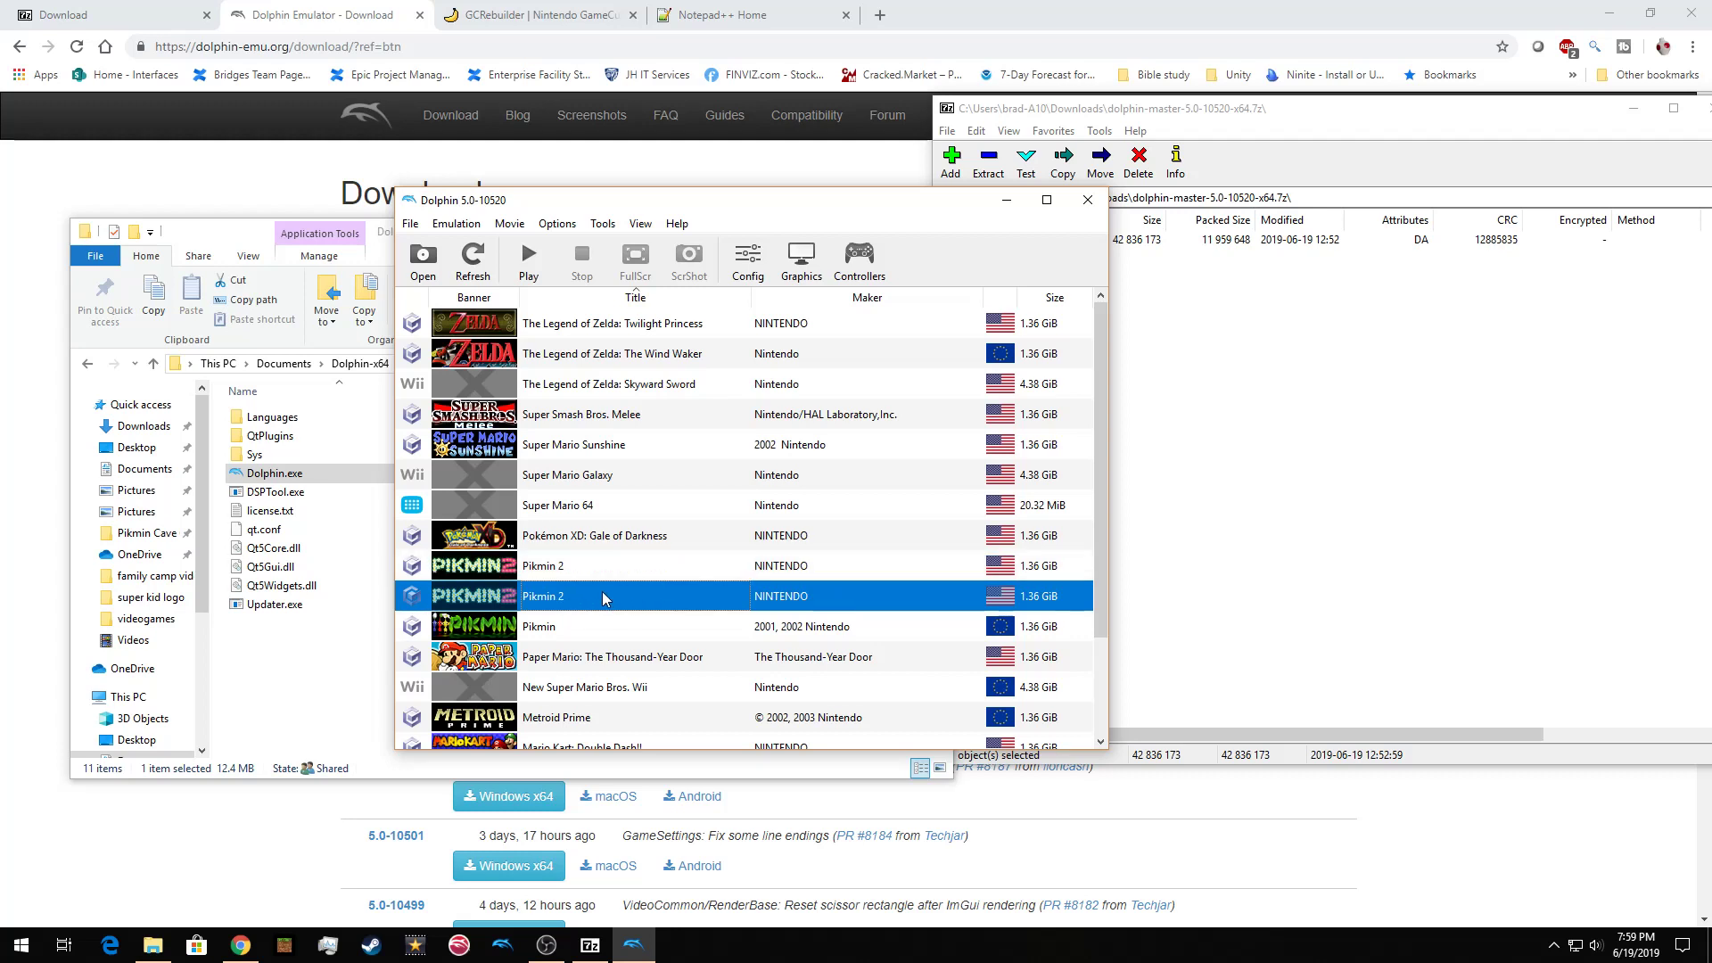
click(581, 575)
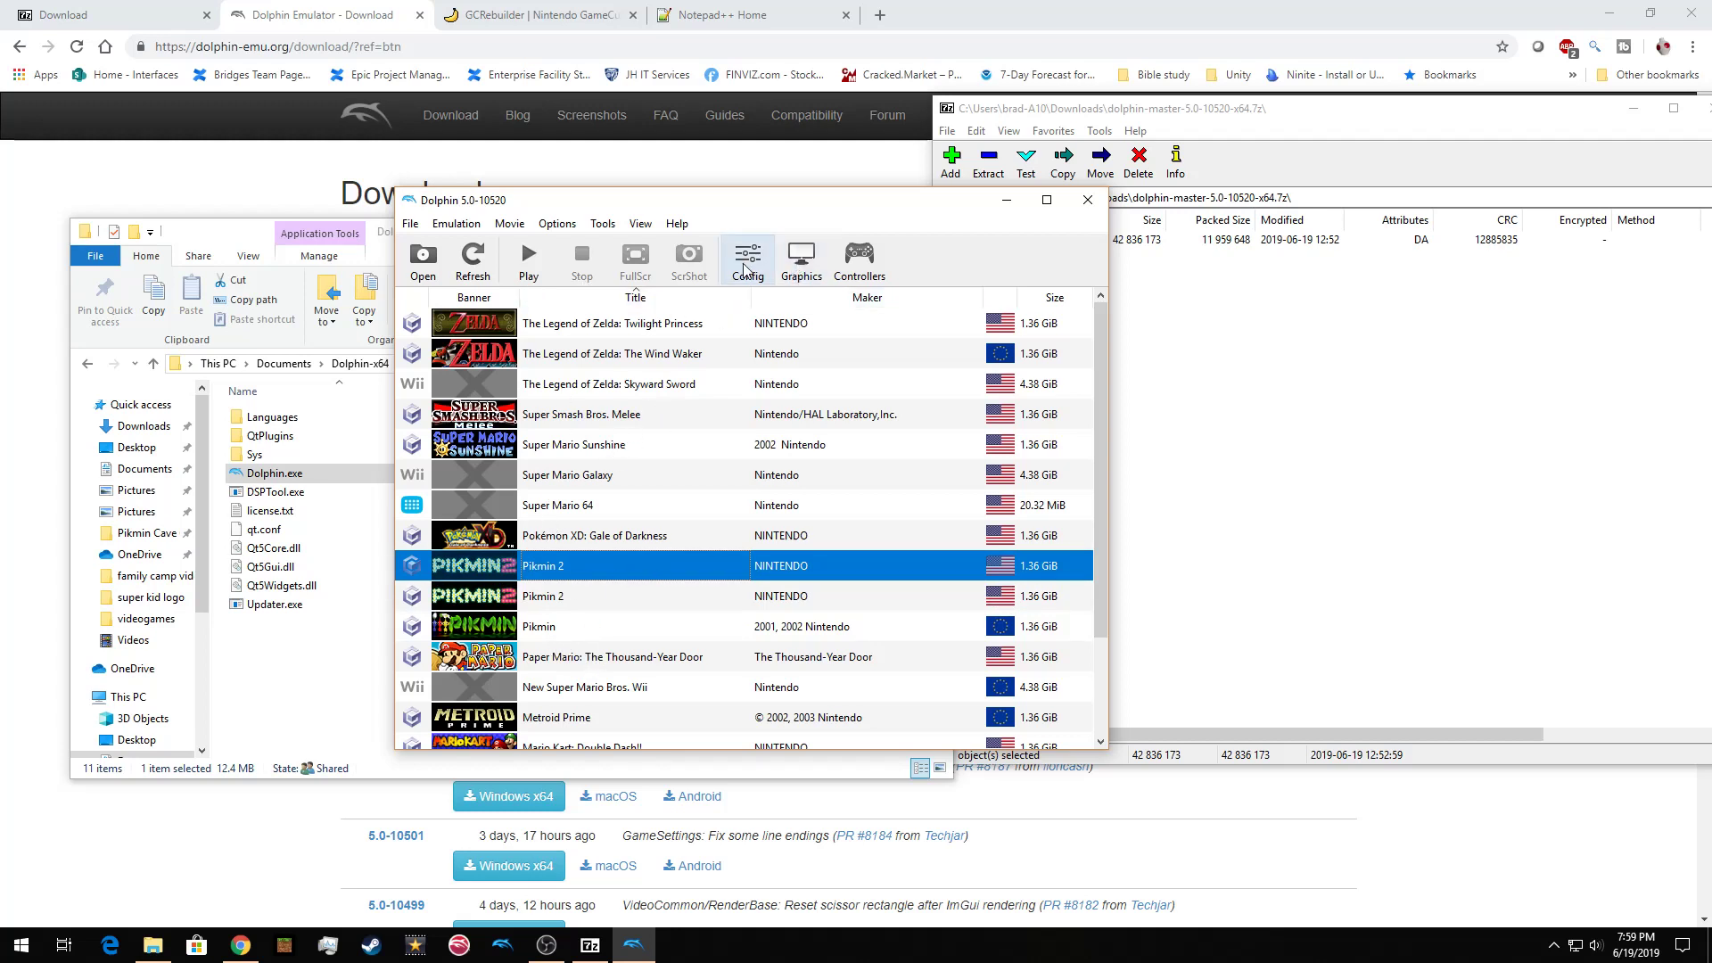
In the graphics configuration, set the backend to Vulkan and enable V-Sync
click(796, 268)
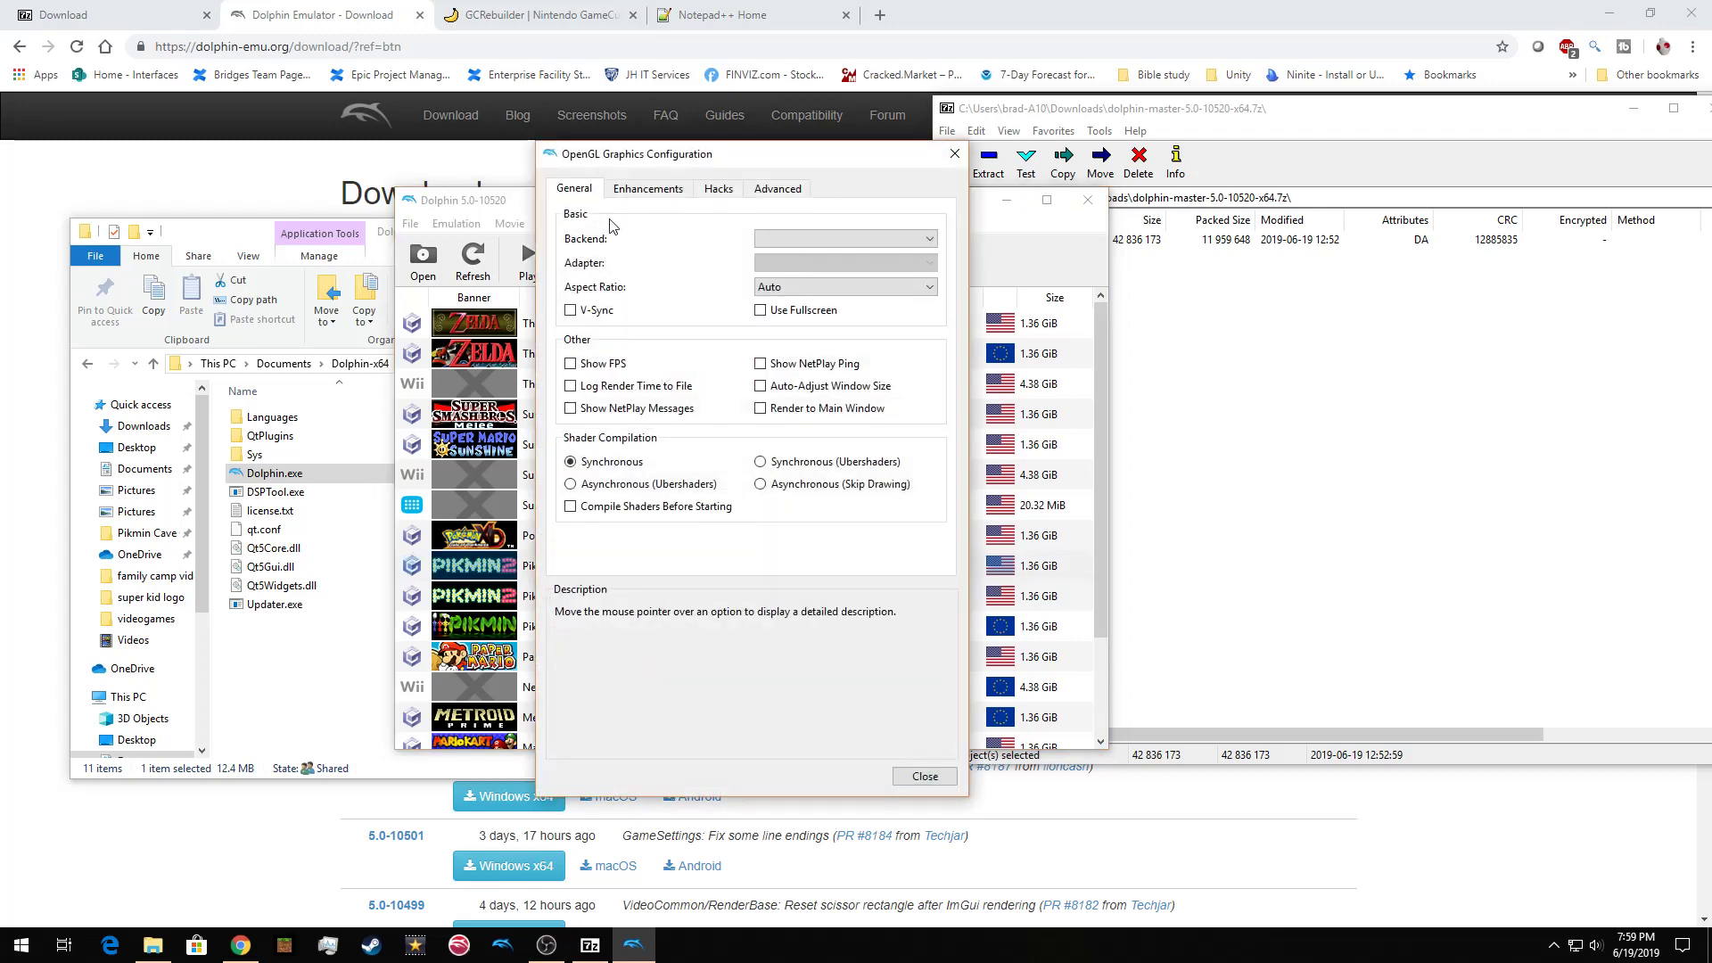
click(835, 238)
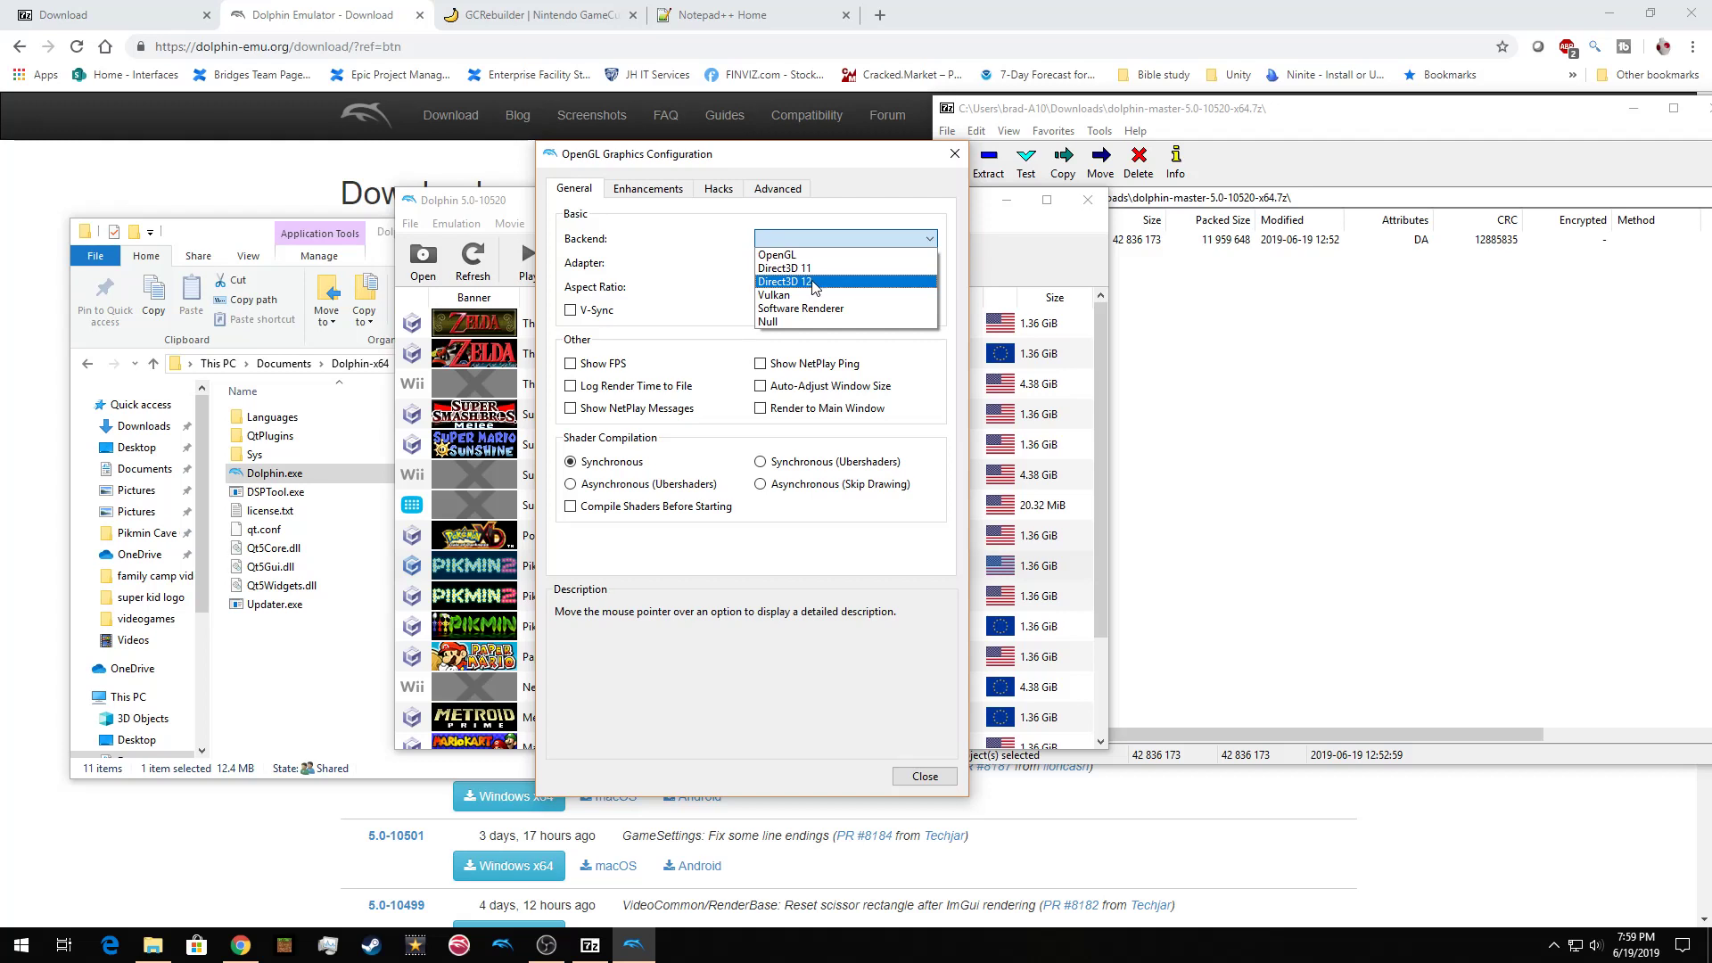
click(788, 294)
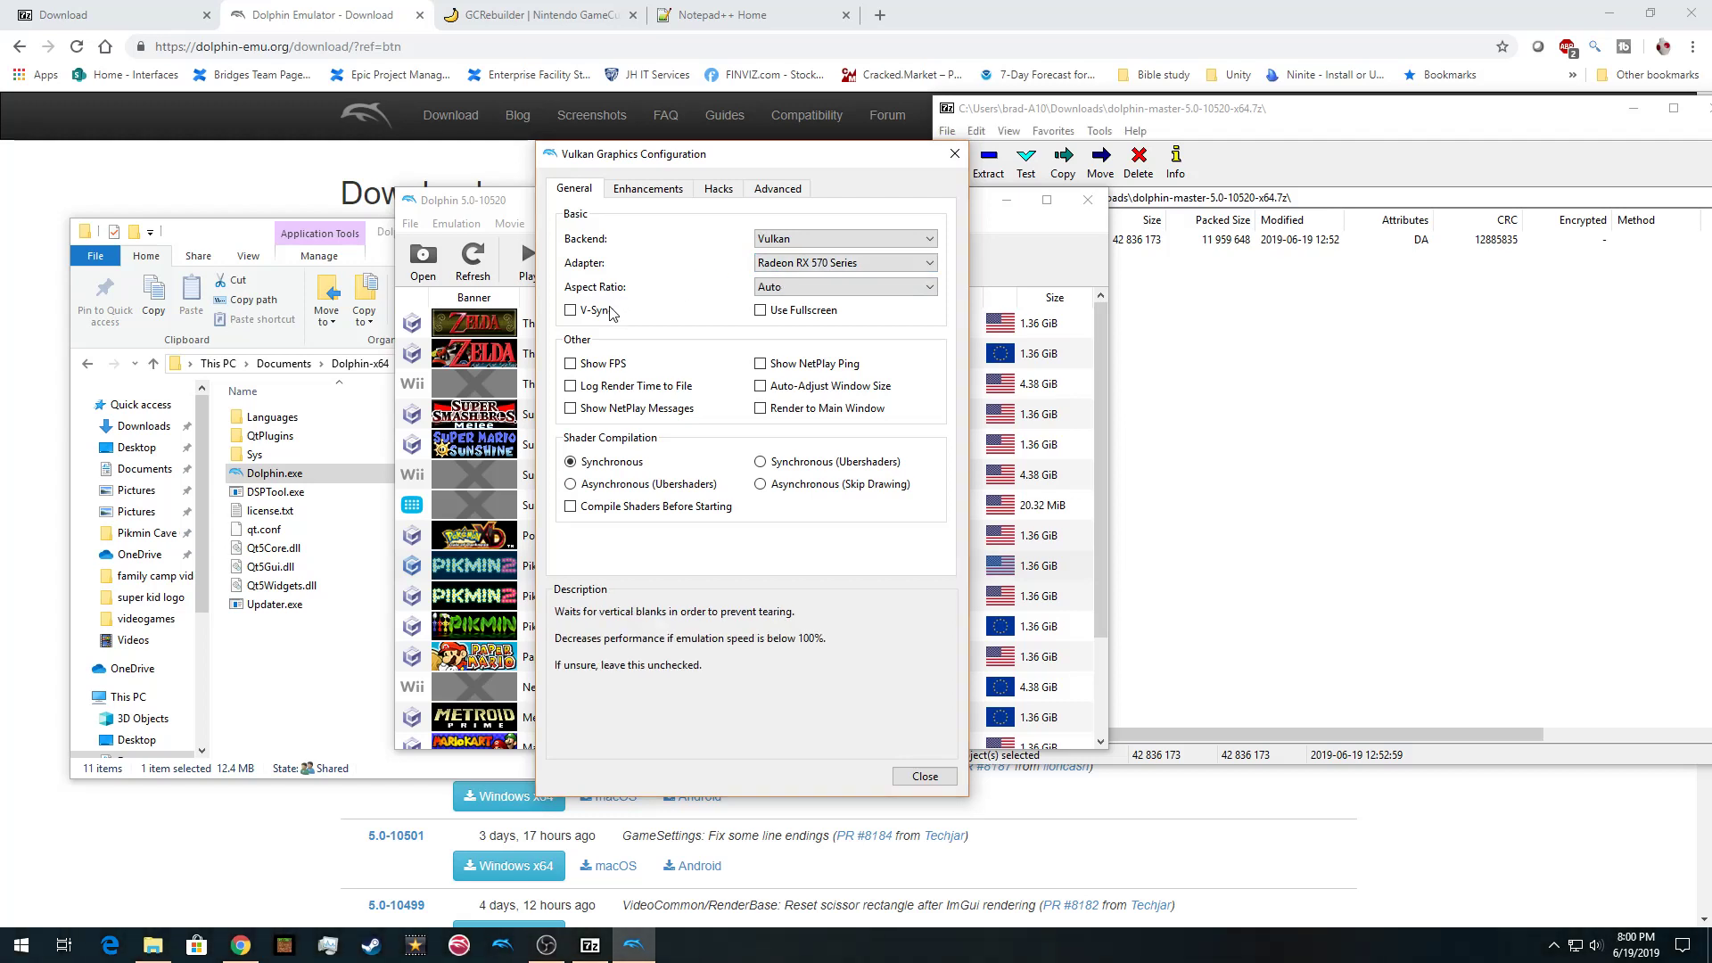
click(576, 312)
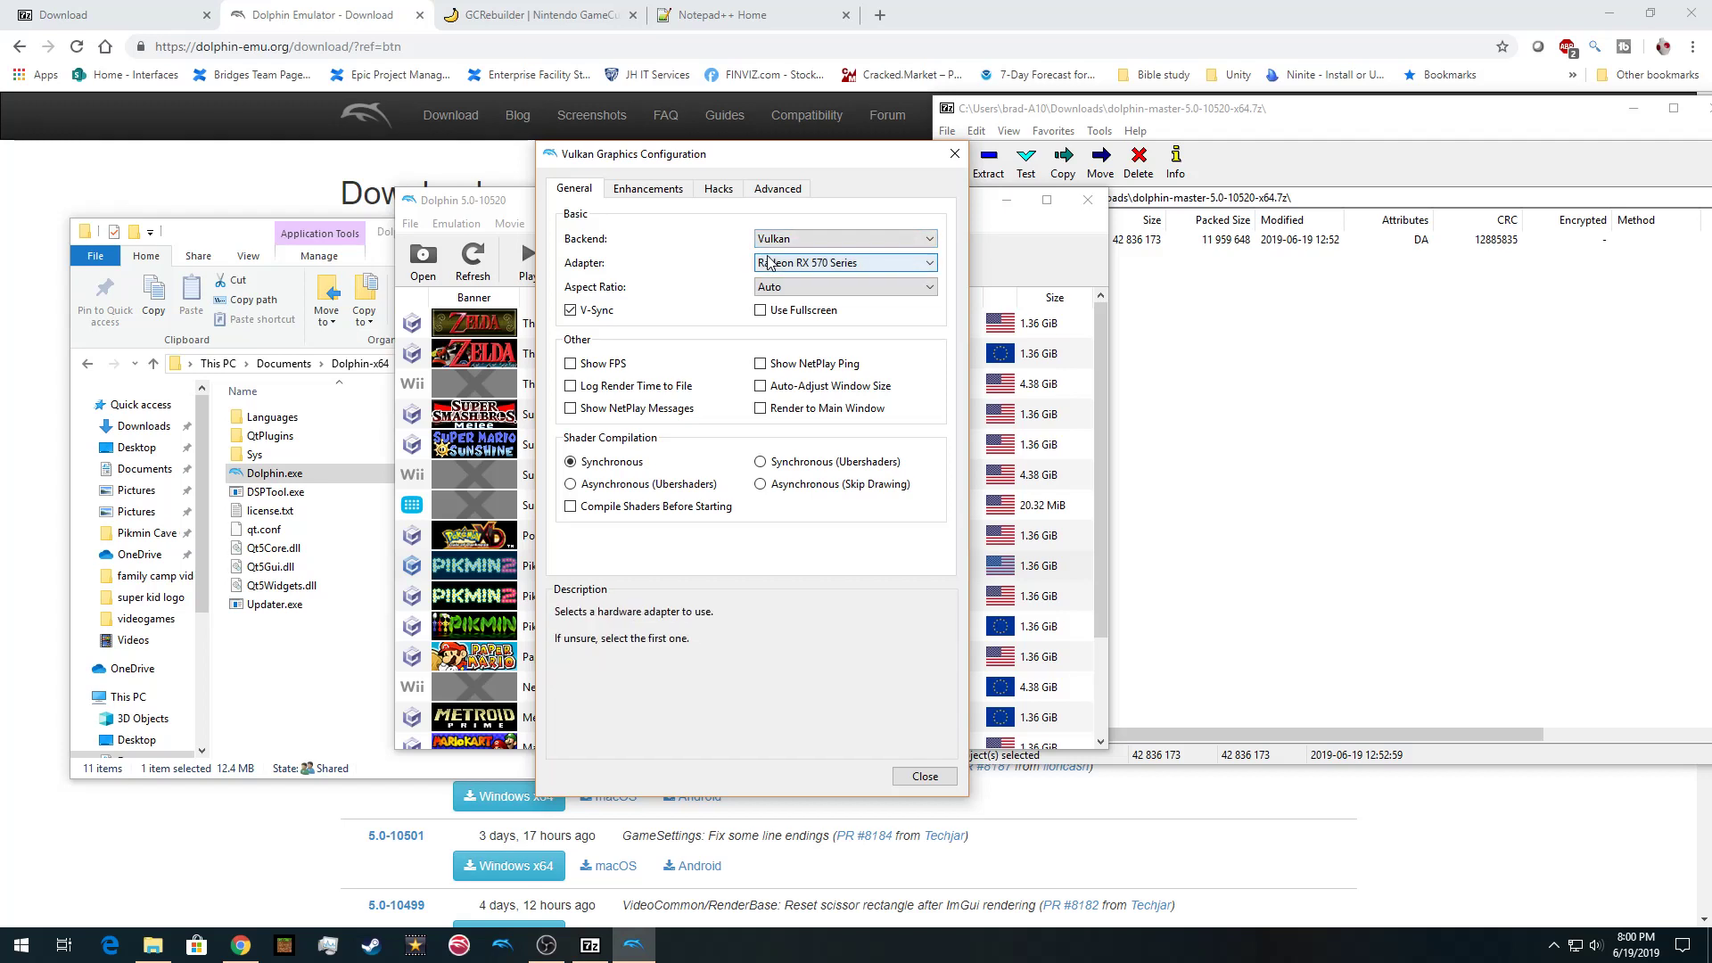
Set the graphics enhancements to 3x Native (1920x1584) internal resolution, 4x MSAA anti-aliasing and 8x anisotropic filtering
click(637, 193)
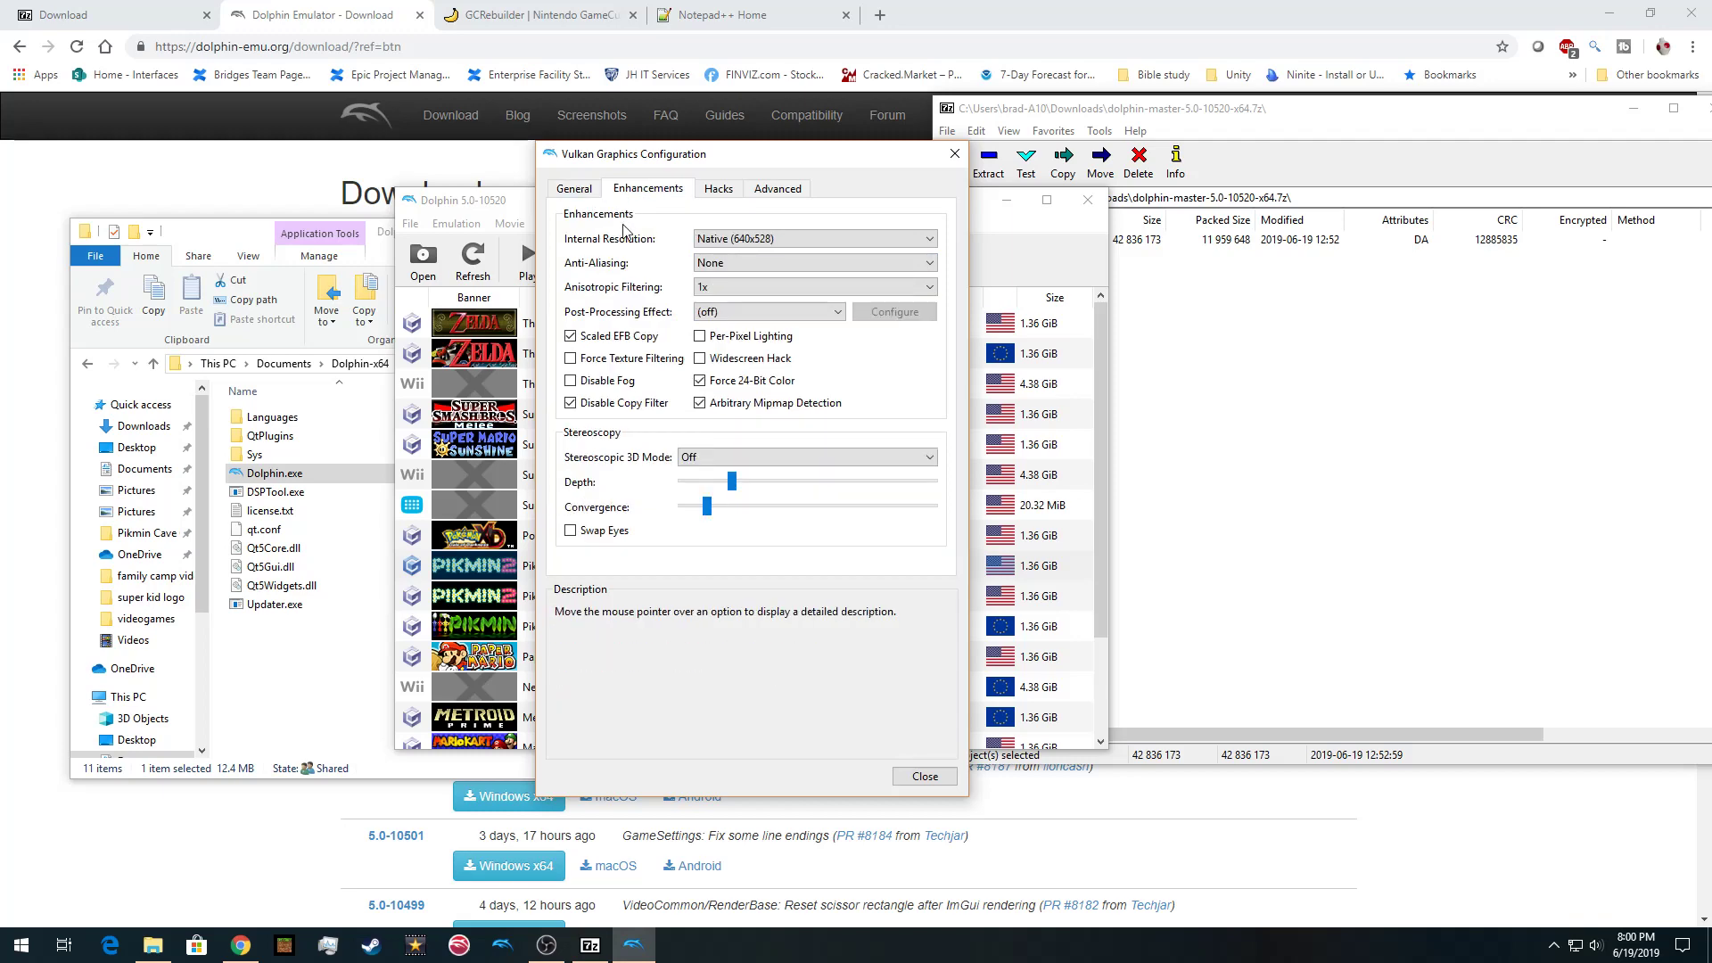
mouse_move(784, 239)
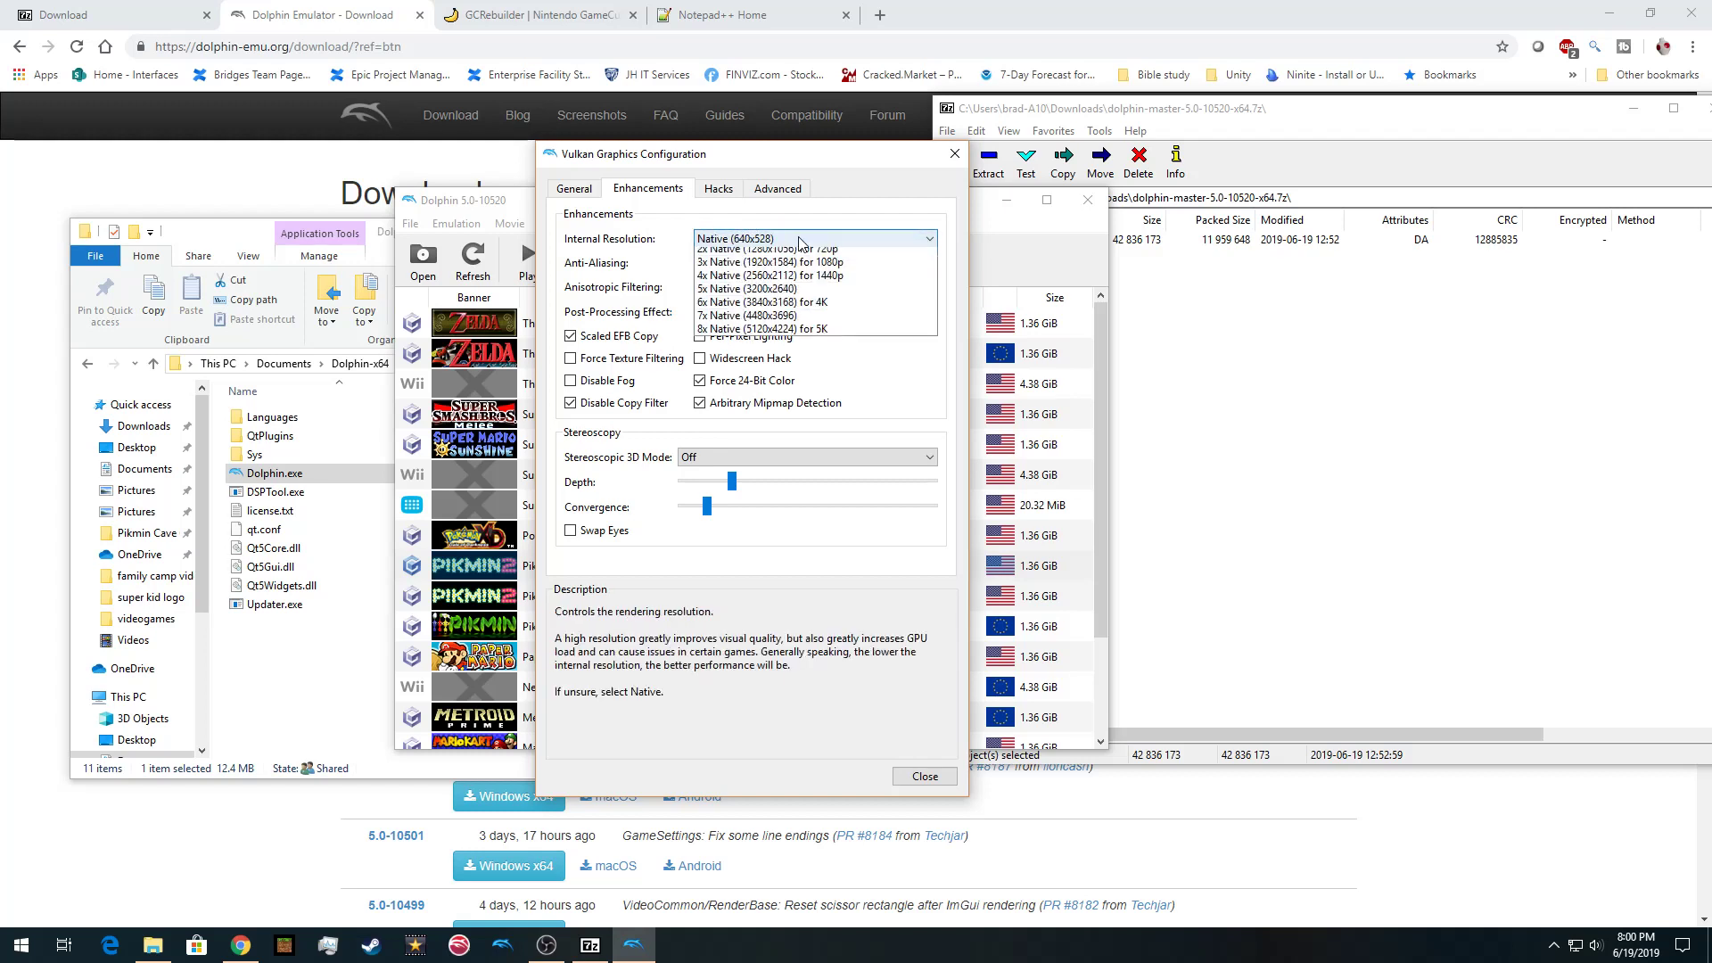
click(798, 242)
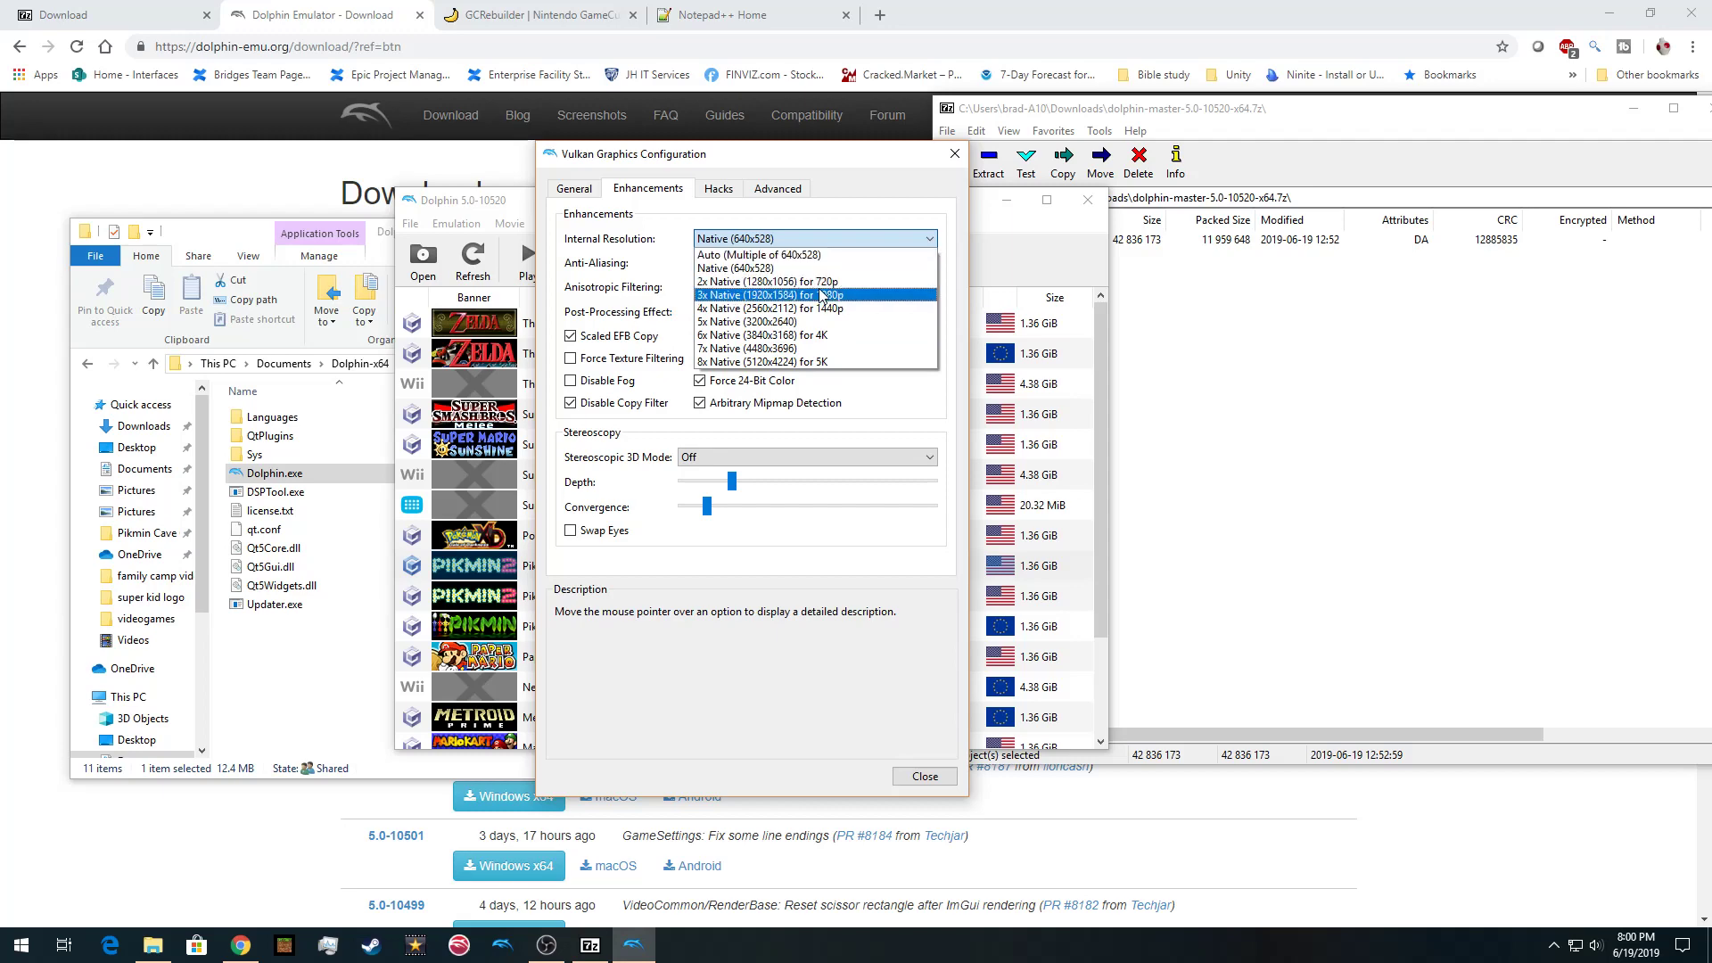
click(846, 296)
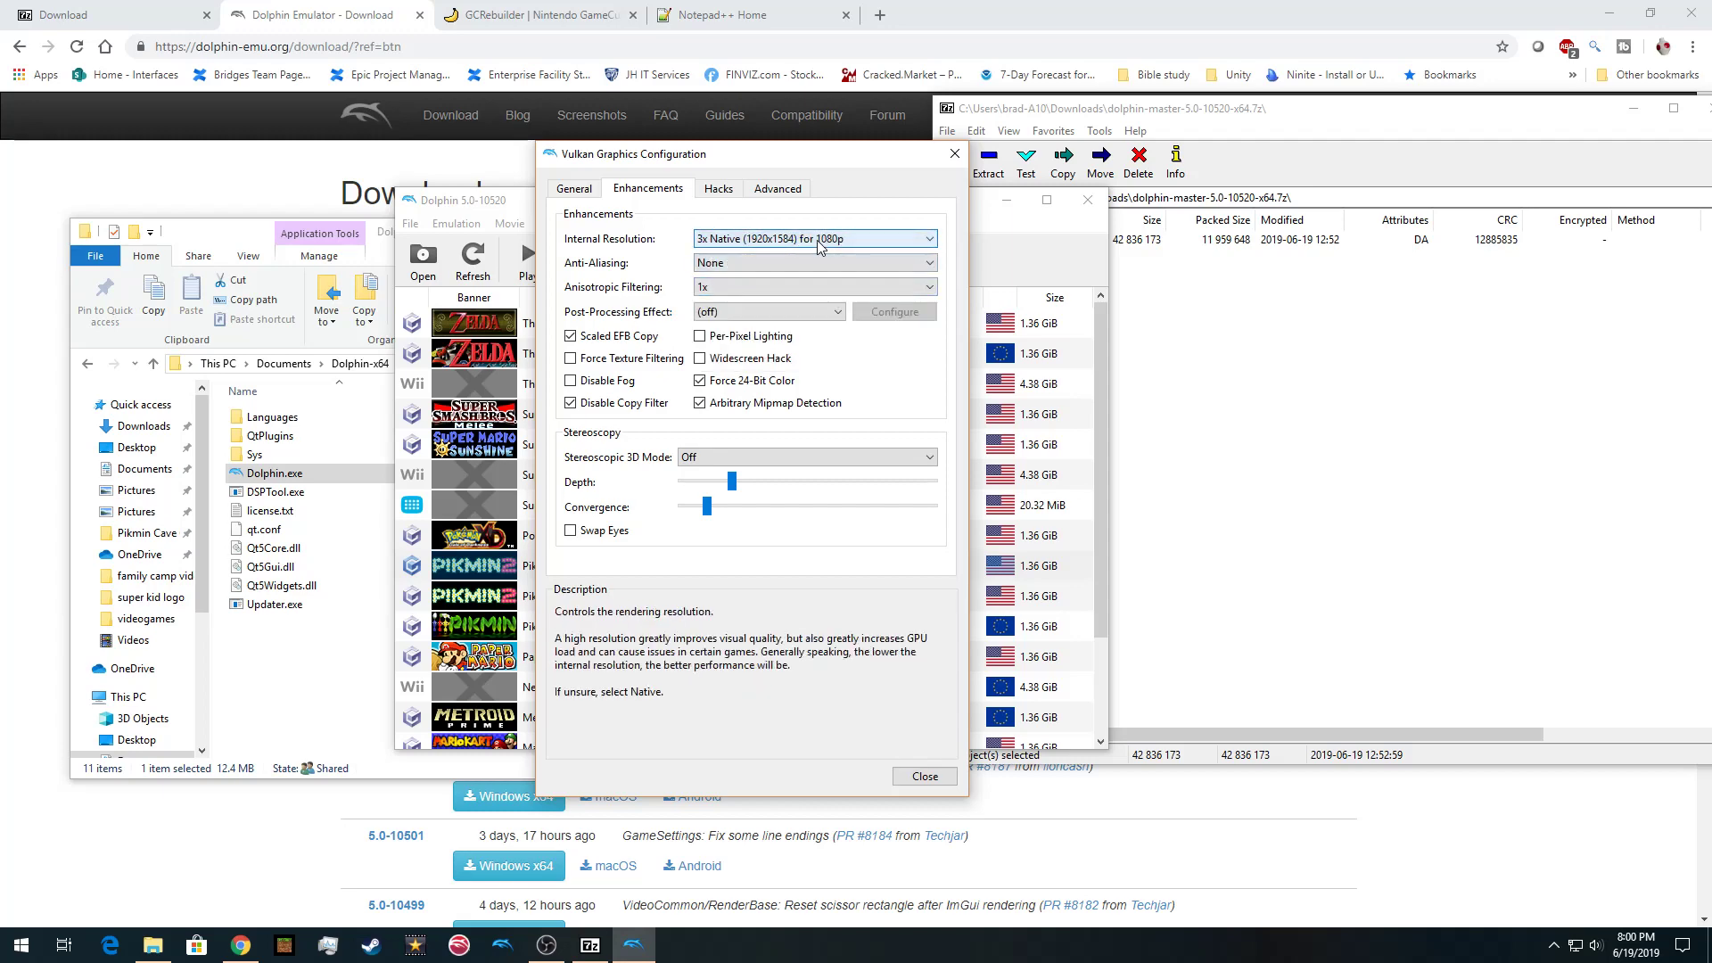
click(711, 263)
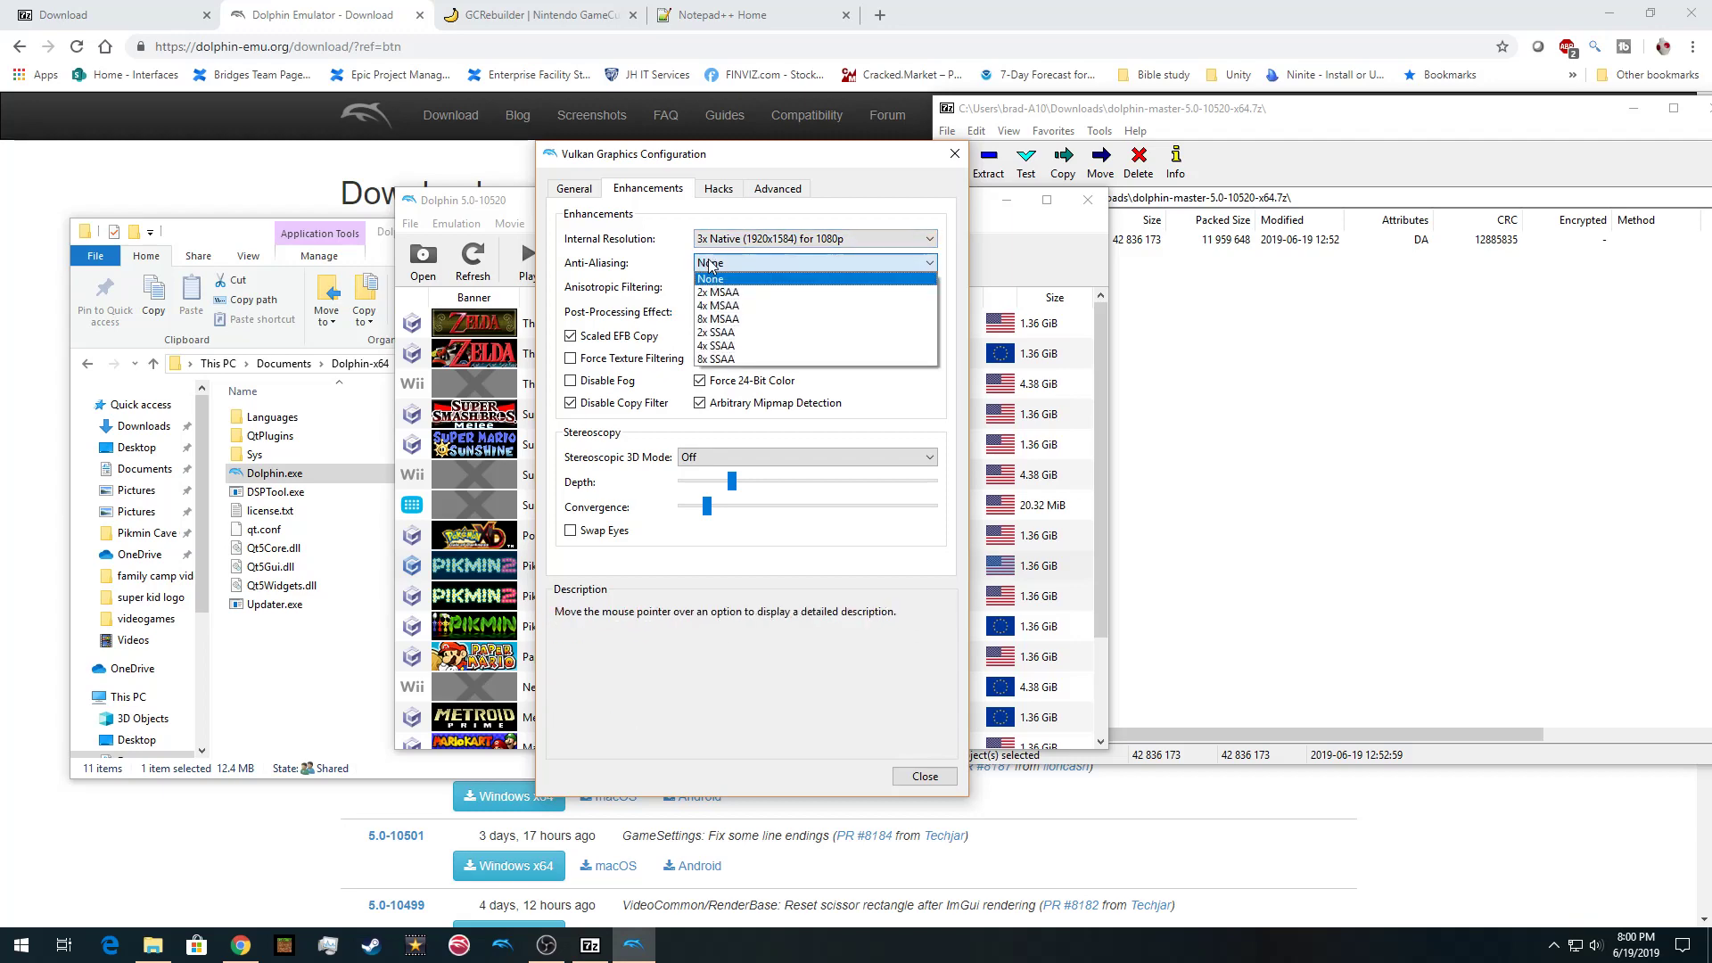
click(717, 305)
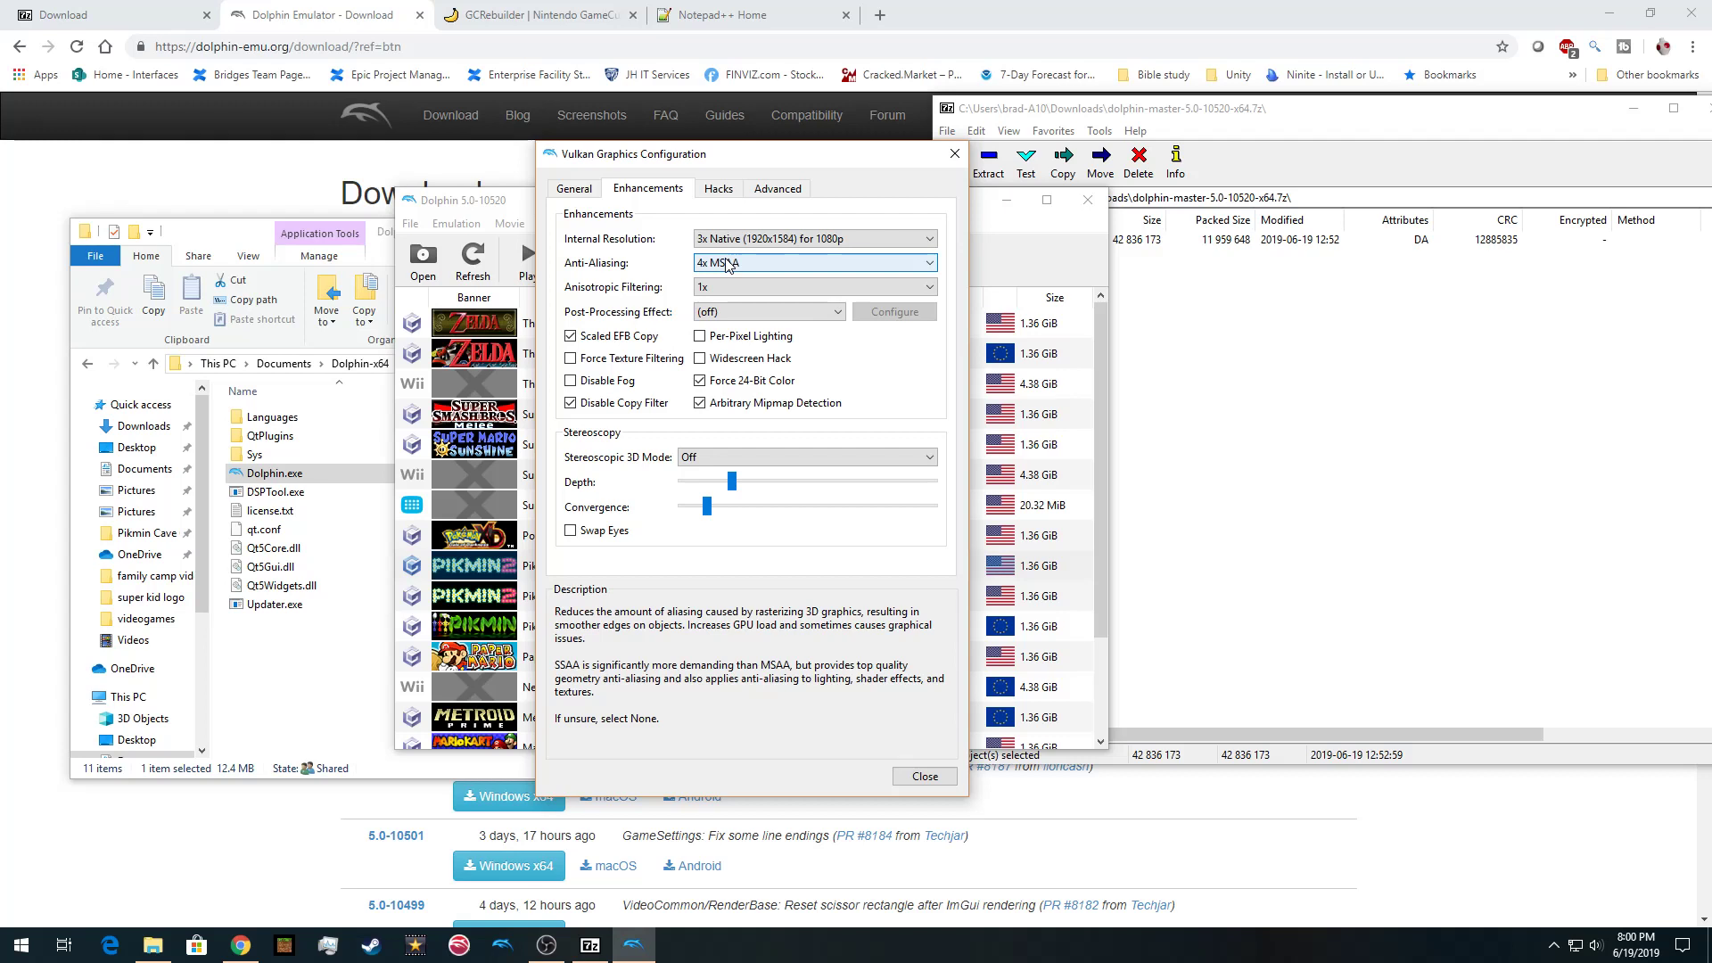
click(735, 291)
click(717, 337)
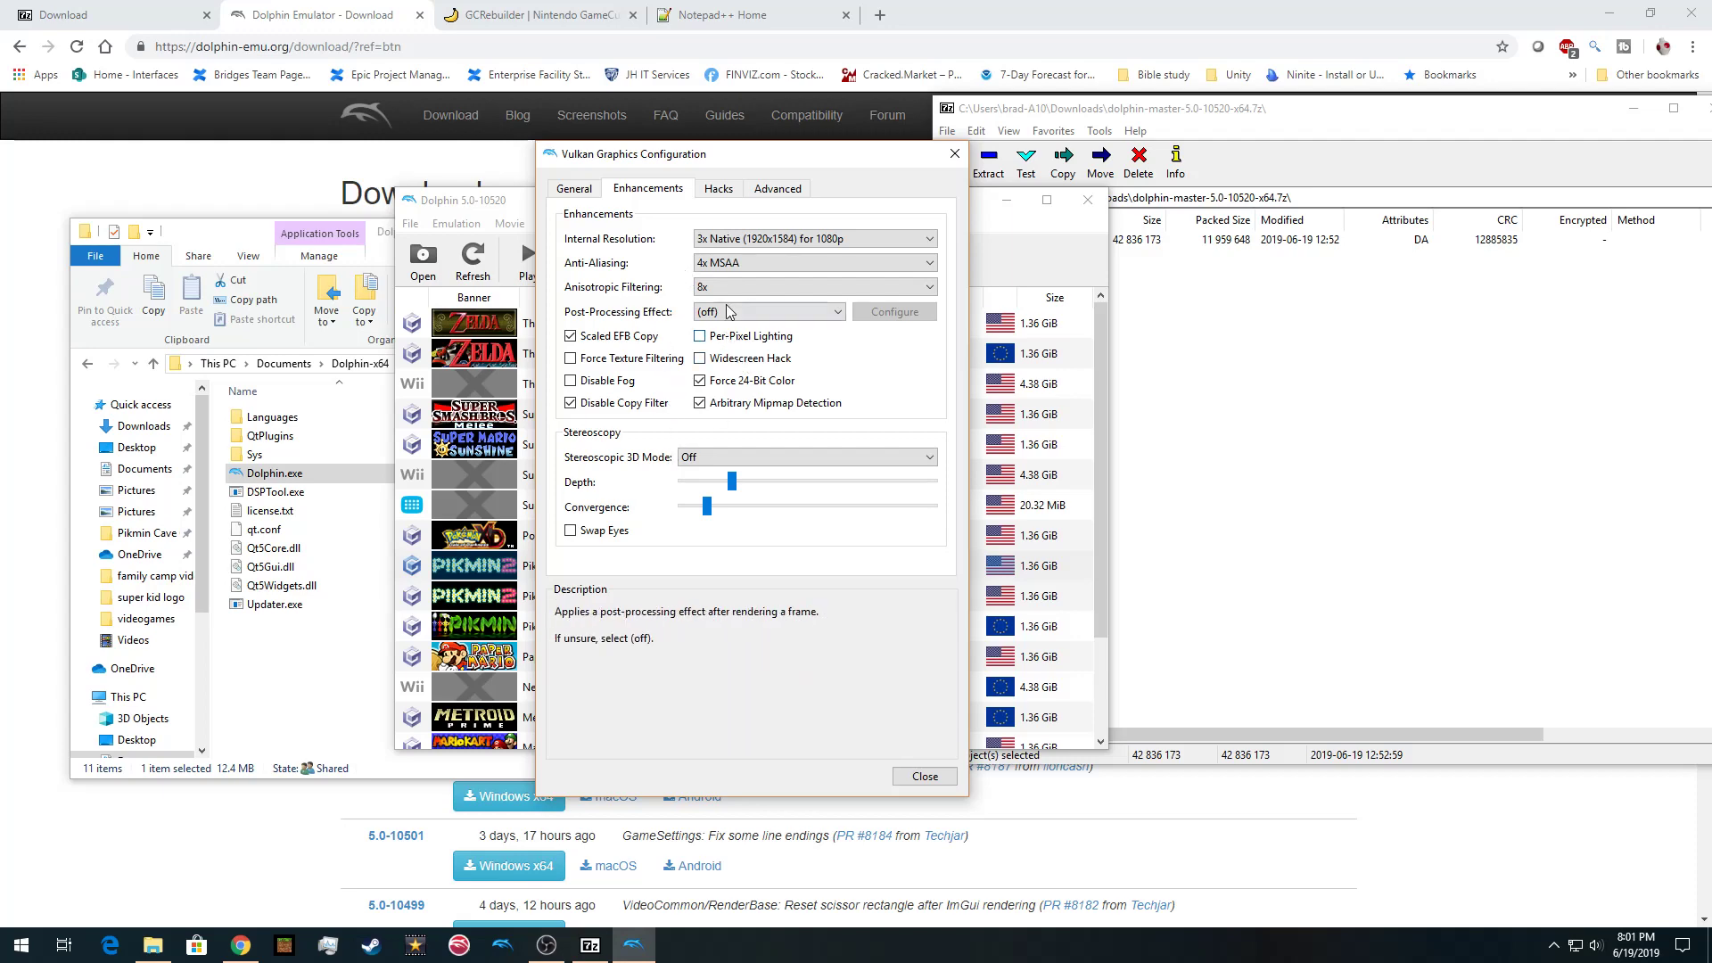
Enable GPU Texture Decoding, then review the advanced graphics options and close the graphics configuration
click(719, 189)
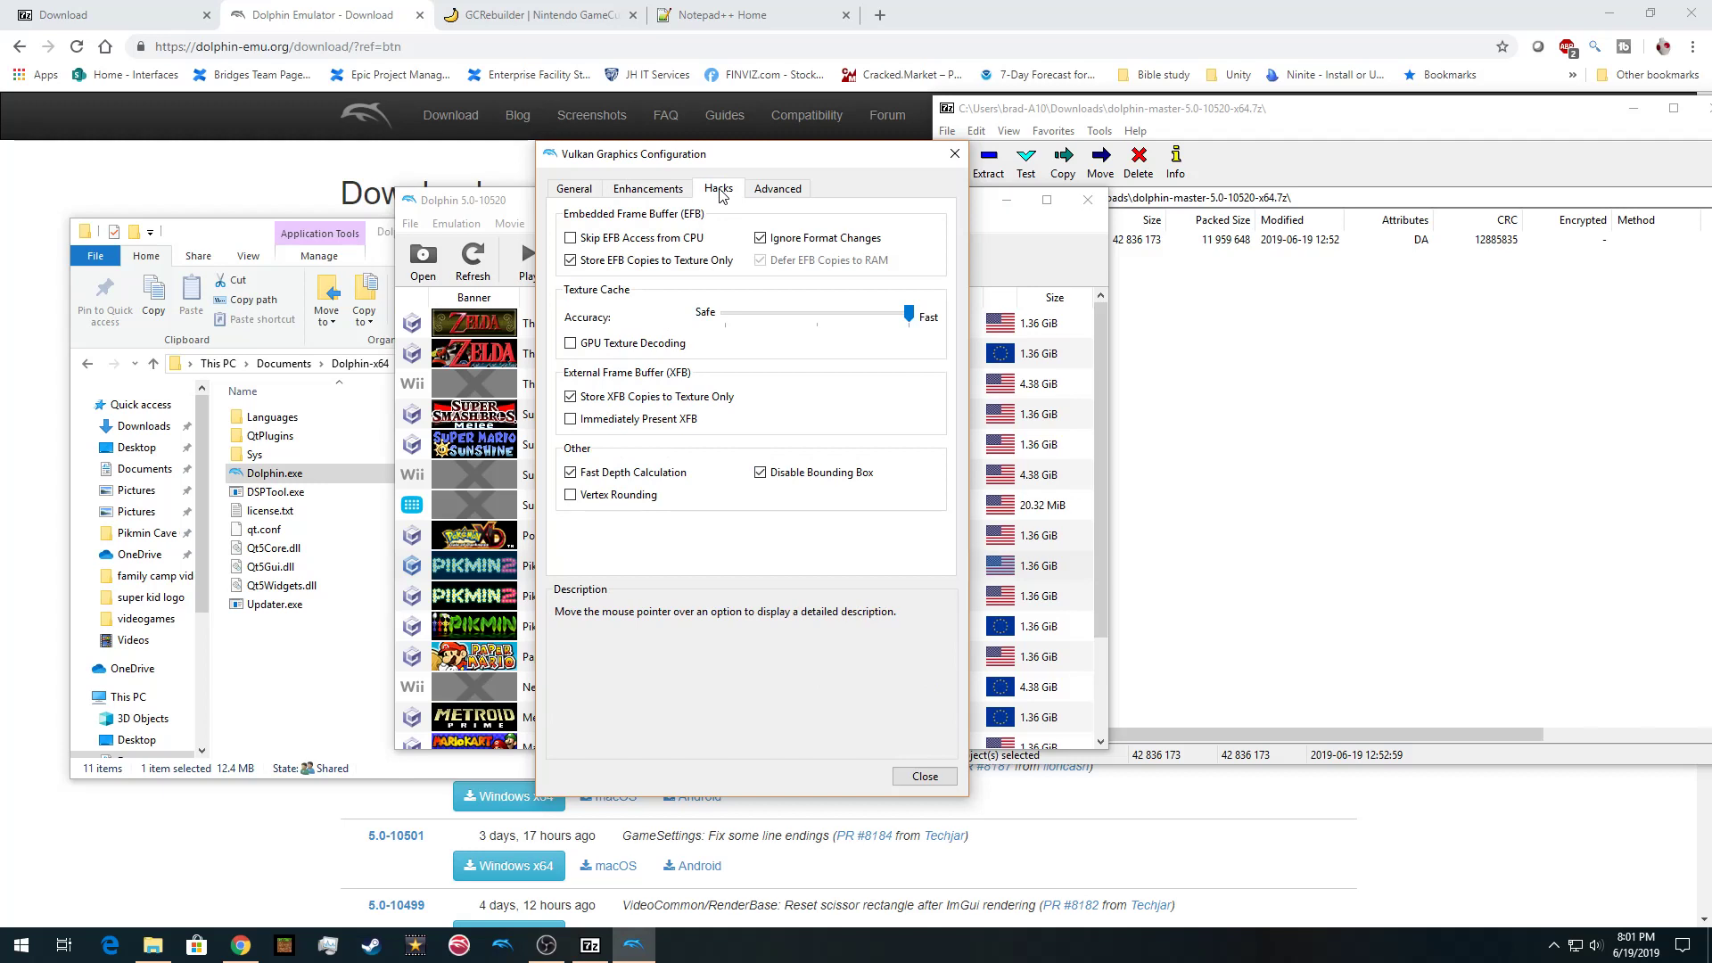
click(572, 344)
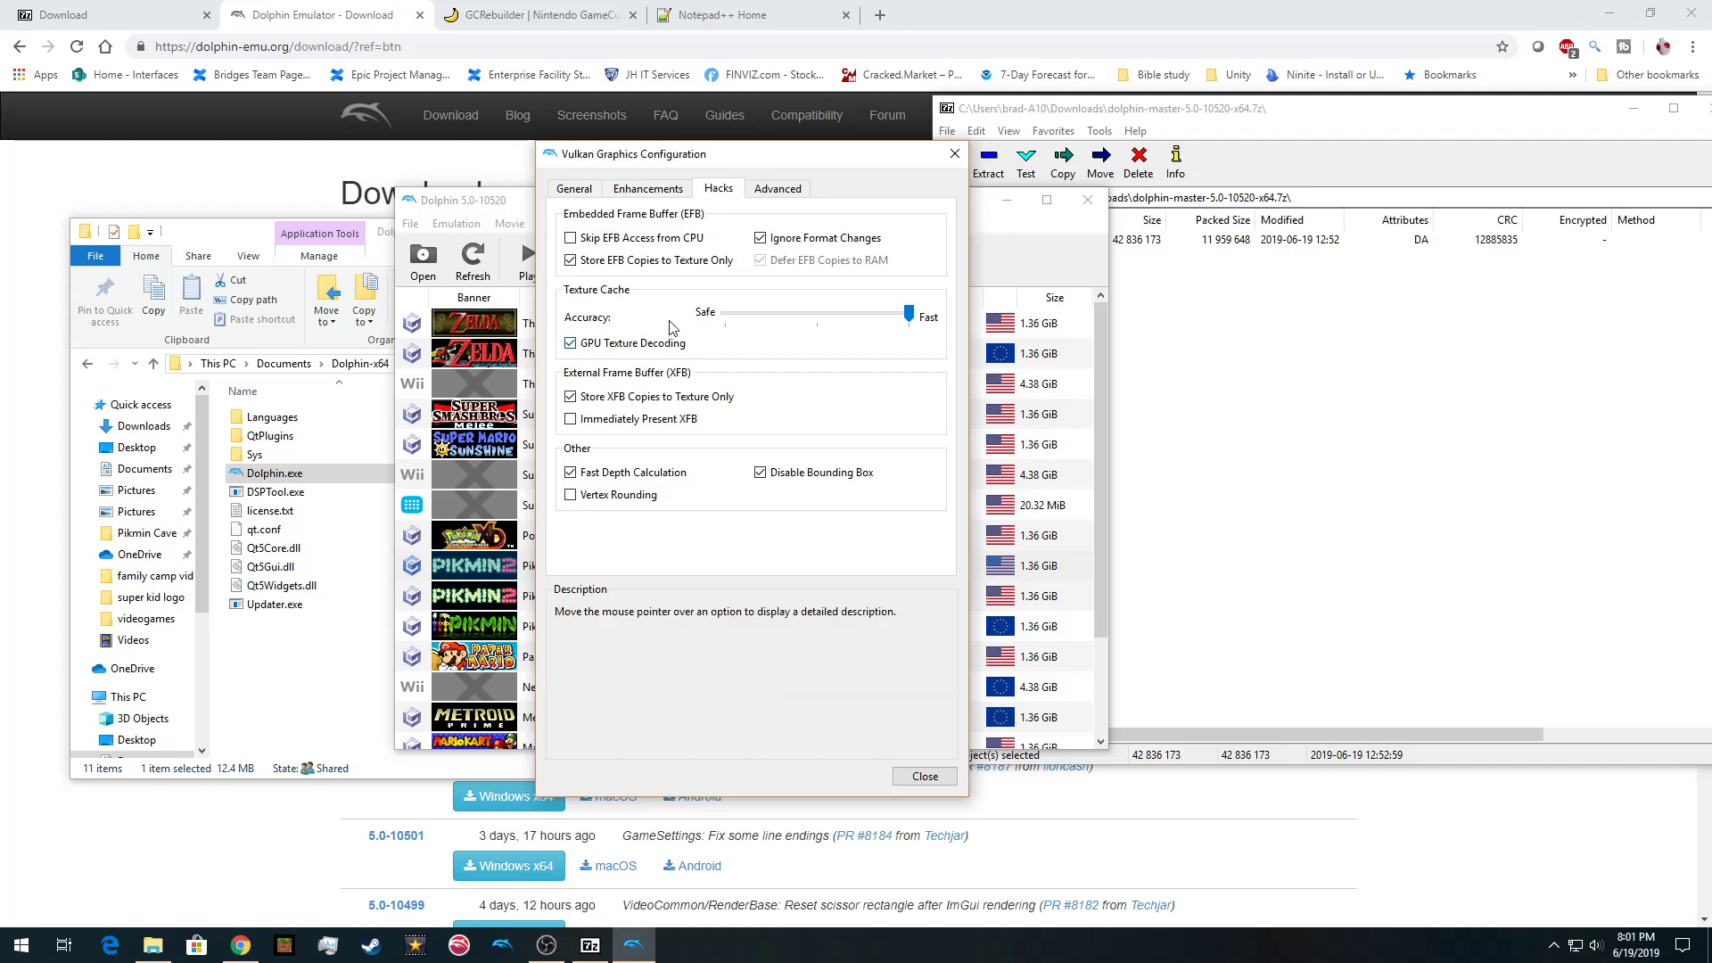
mouse_move(695, 246)
click(789, 190)
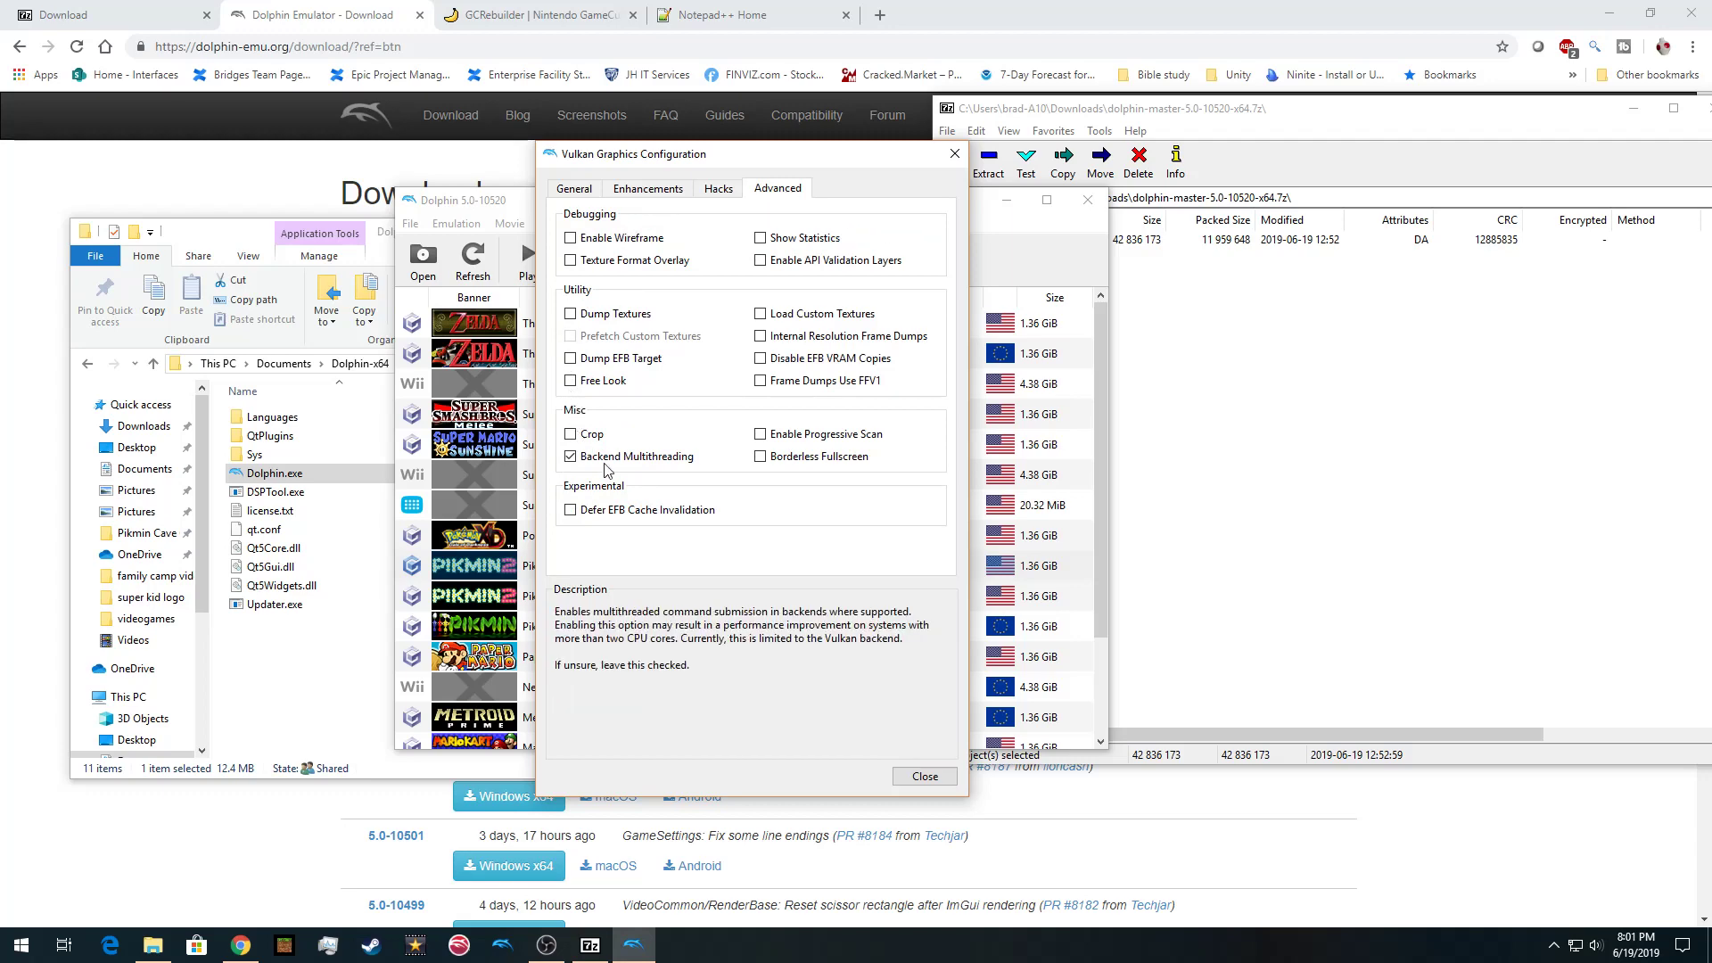
mouse_move(793, 265)
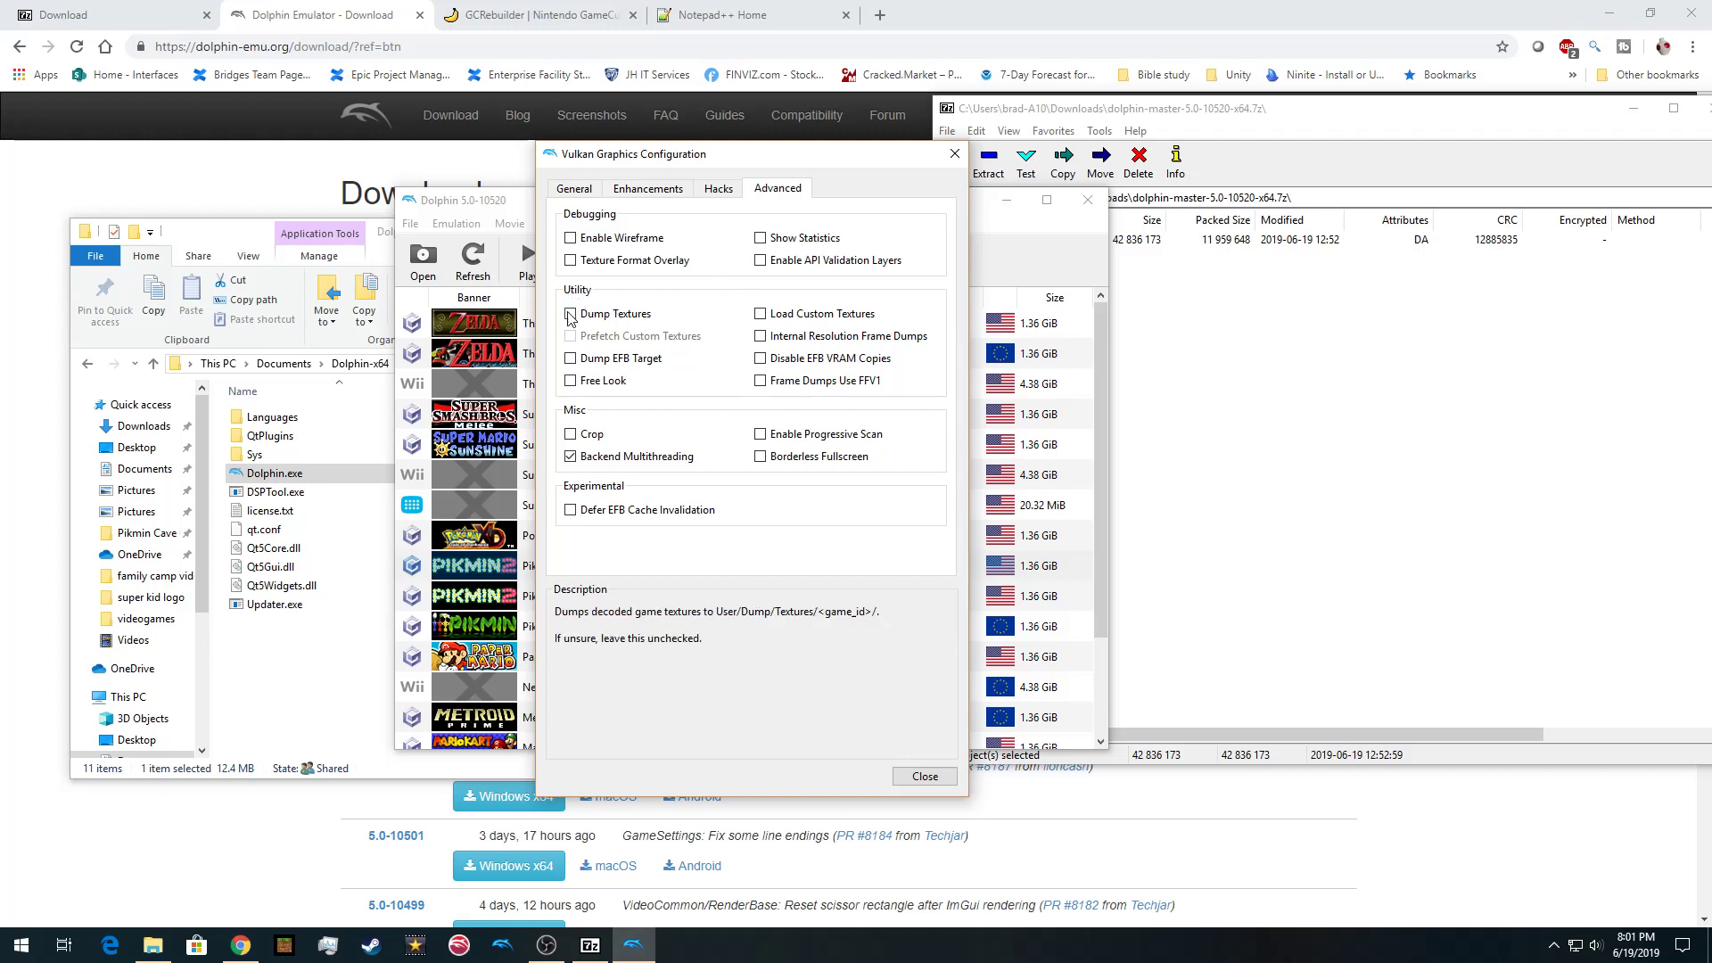
mouse_move(780, 312)
click(924, 776)
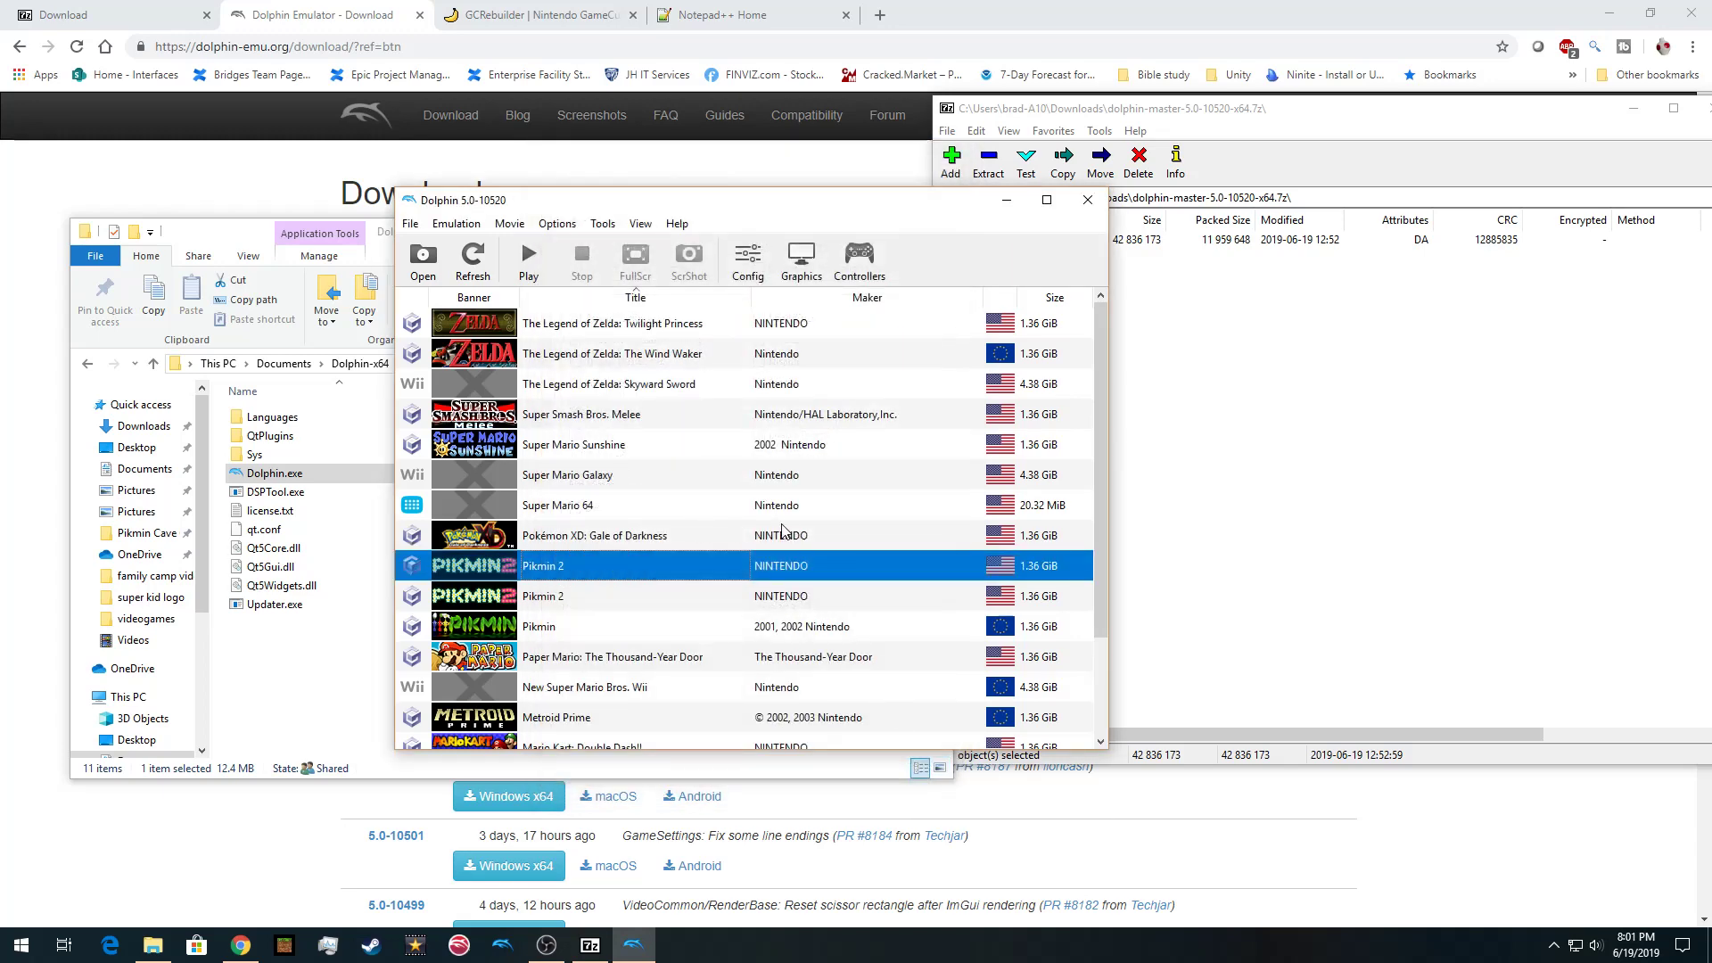
Open the configuration of the GameCube controller at Port 1 and set its device to DInput/0/Generic USB Joystick
click(879, 284)
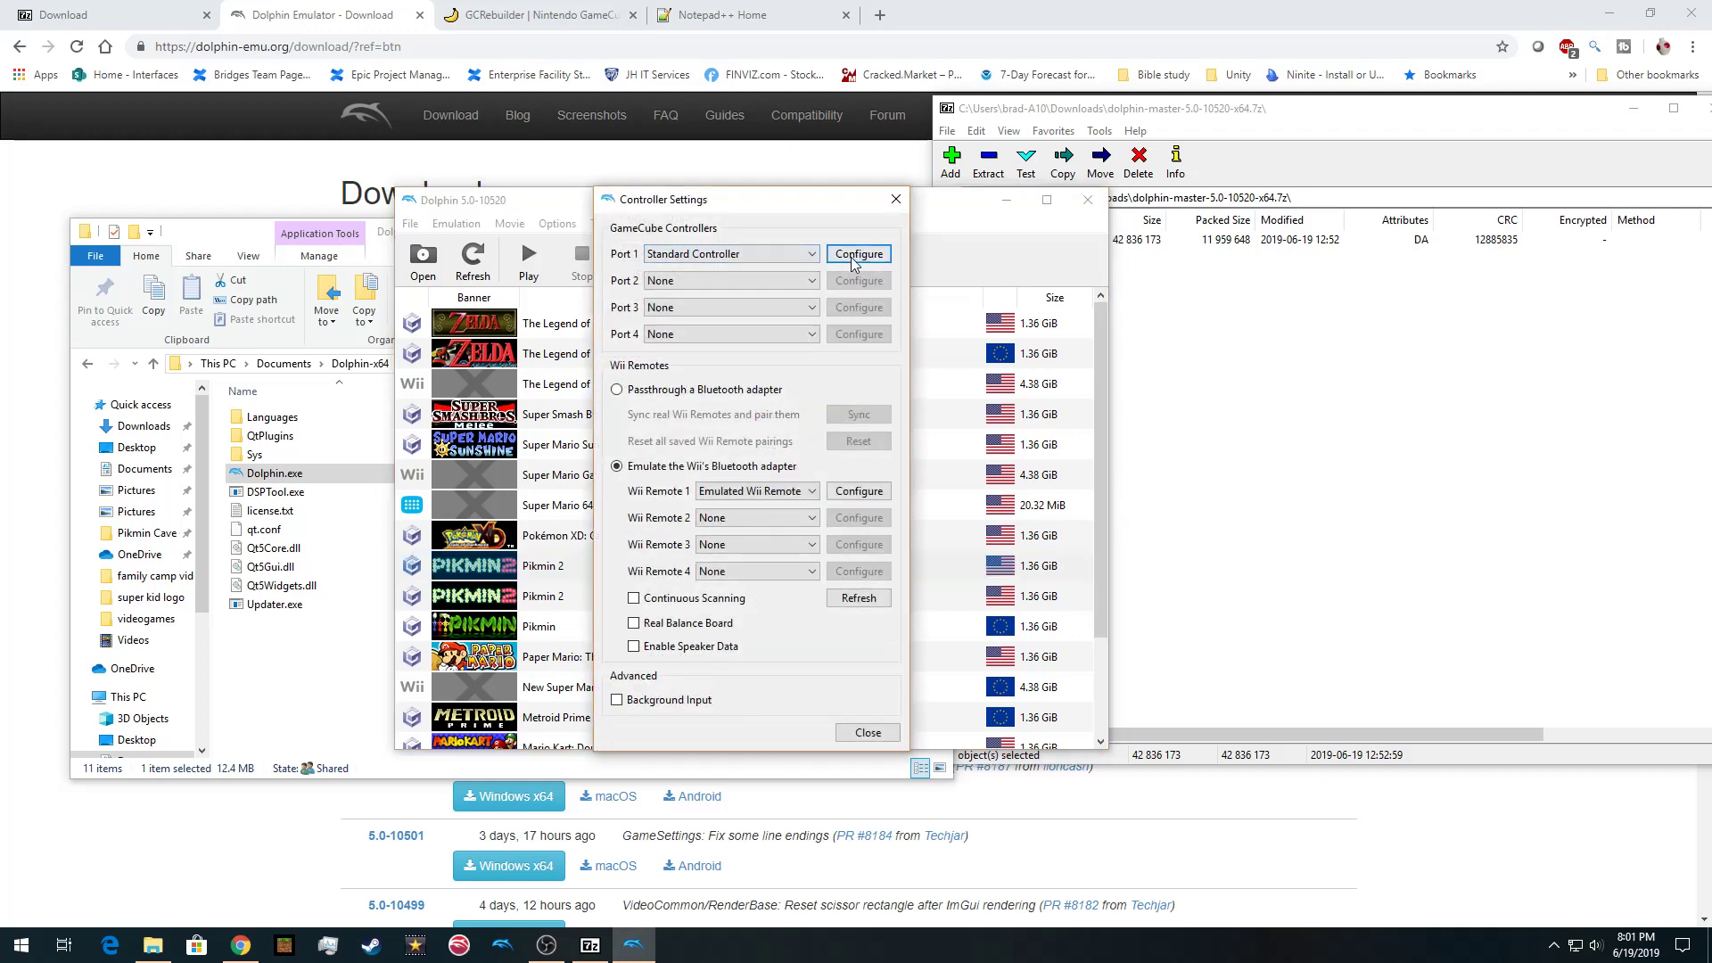
click(857, 256)
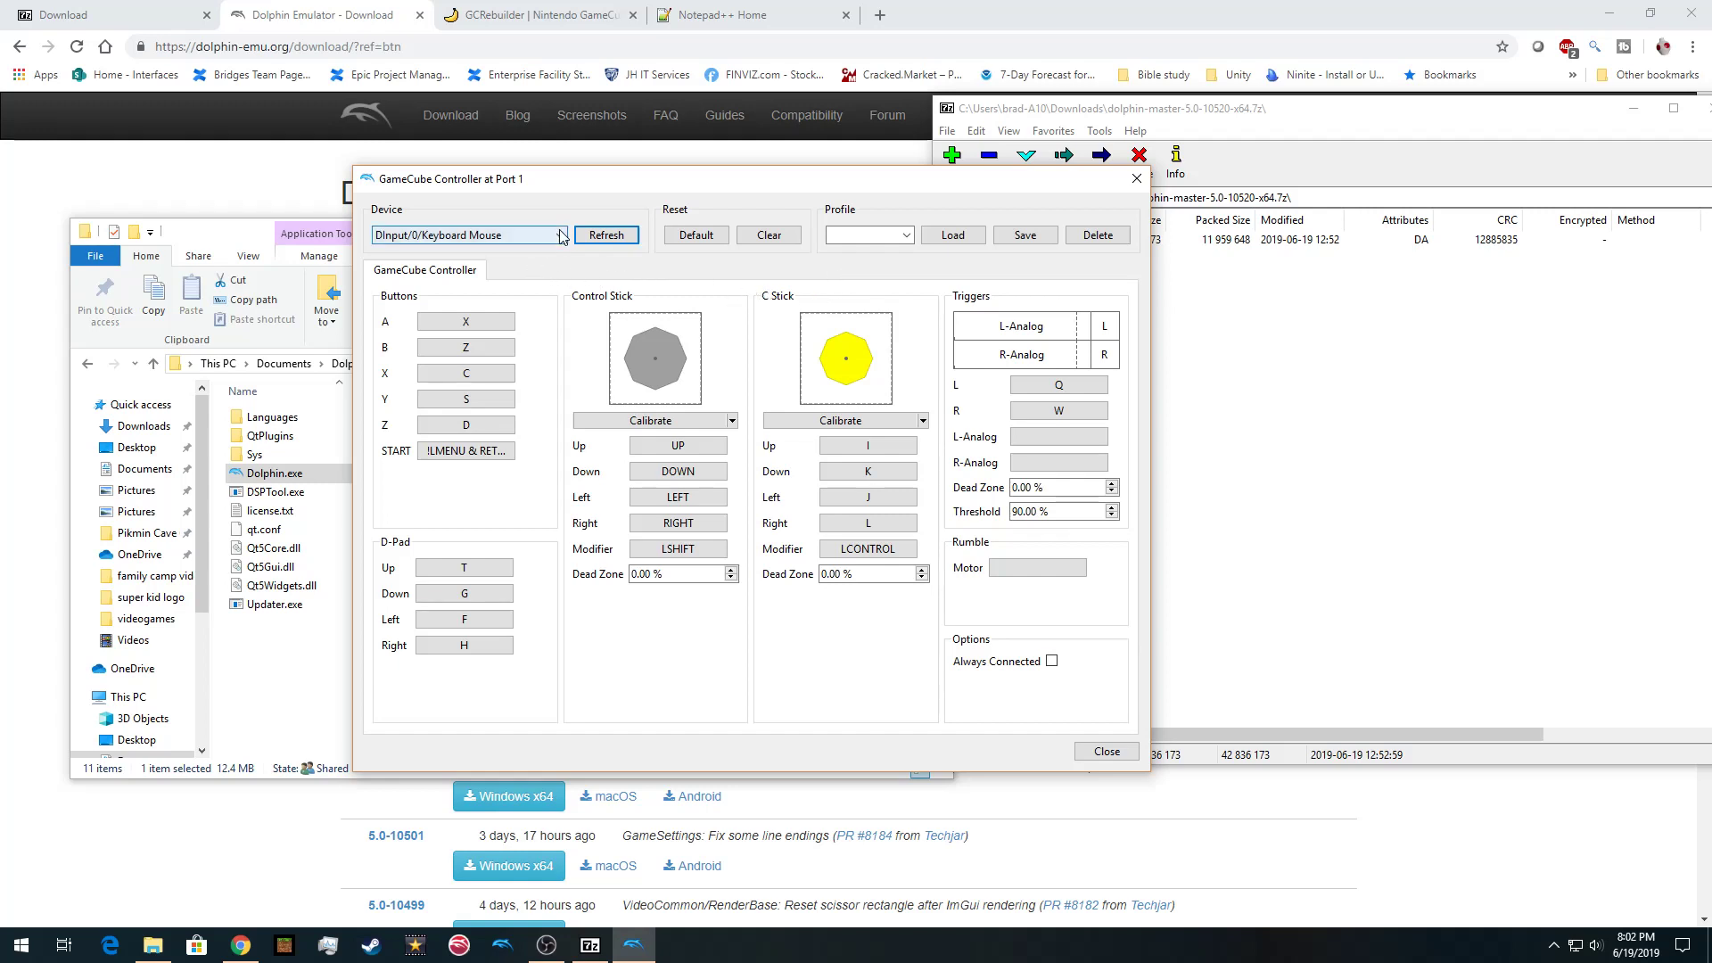
click(520, 235)
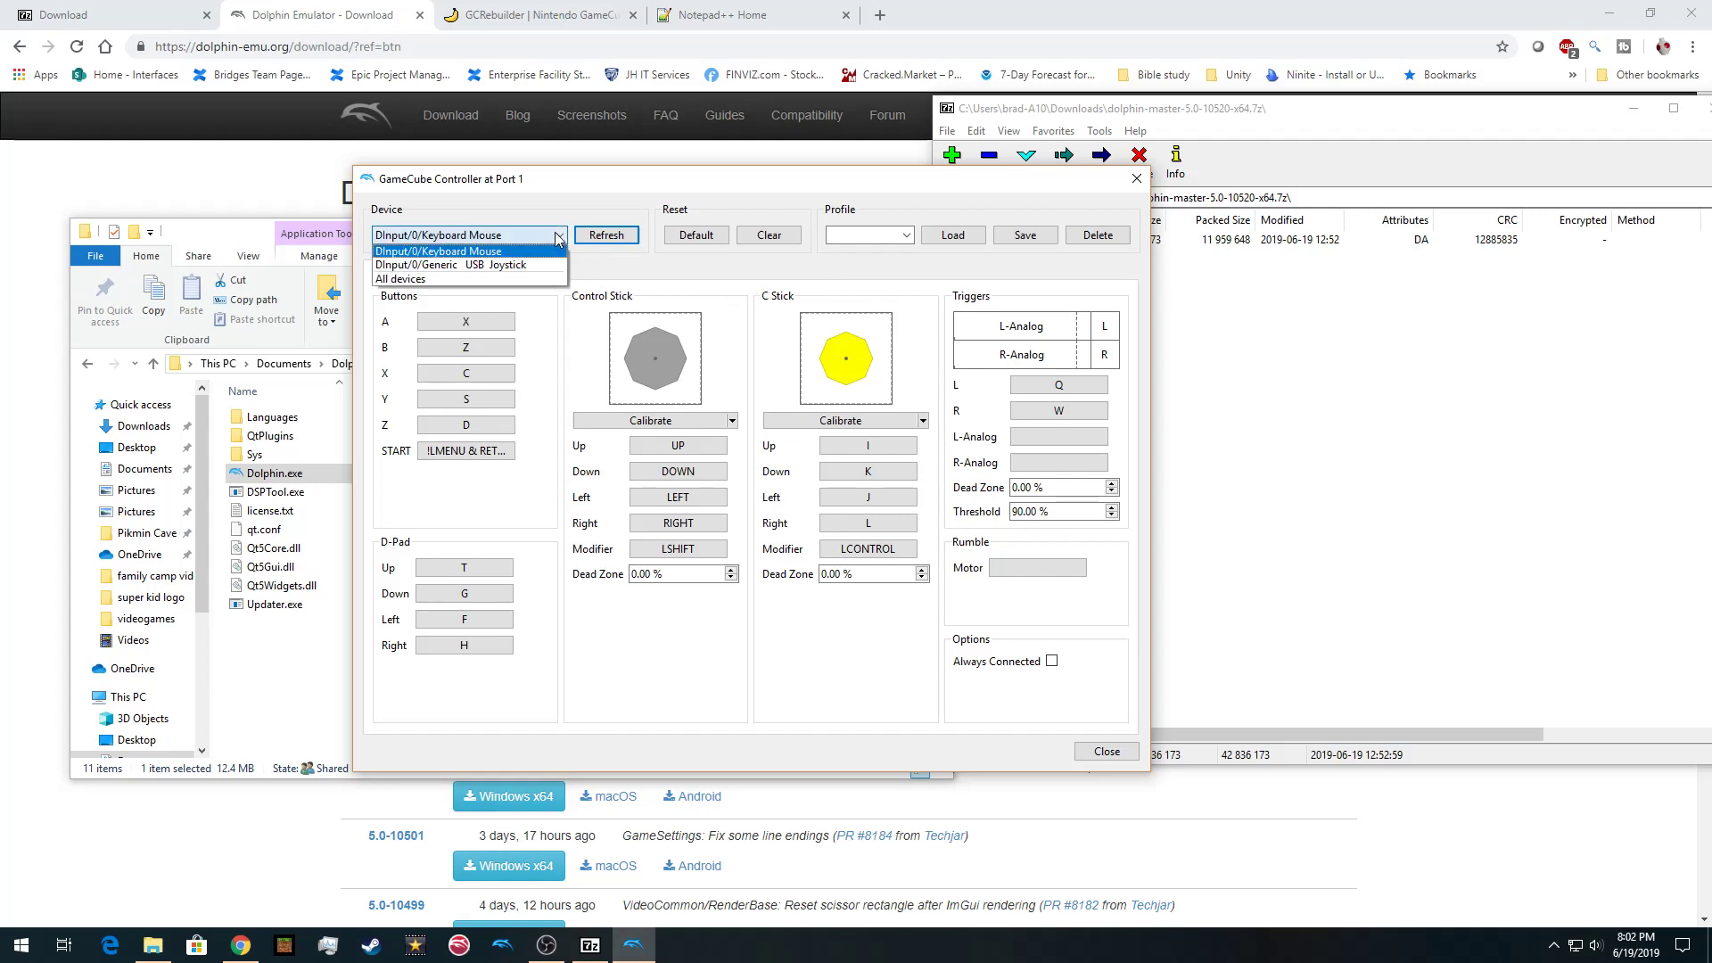
click(501, 264)
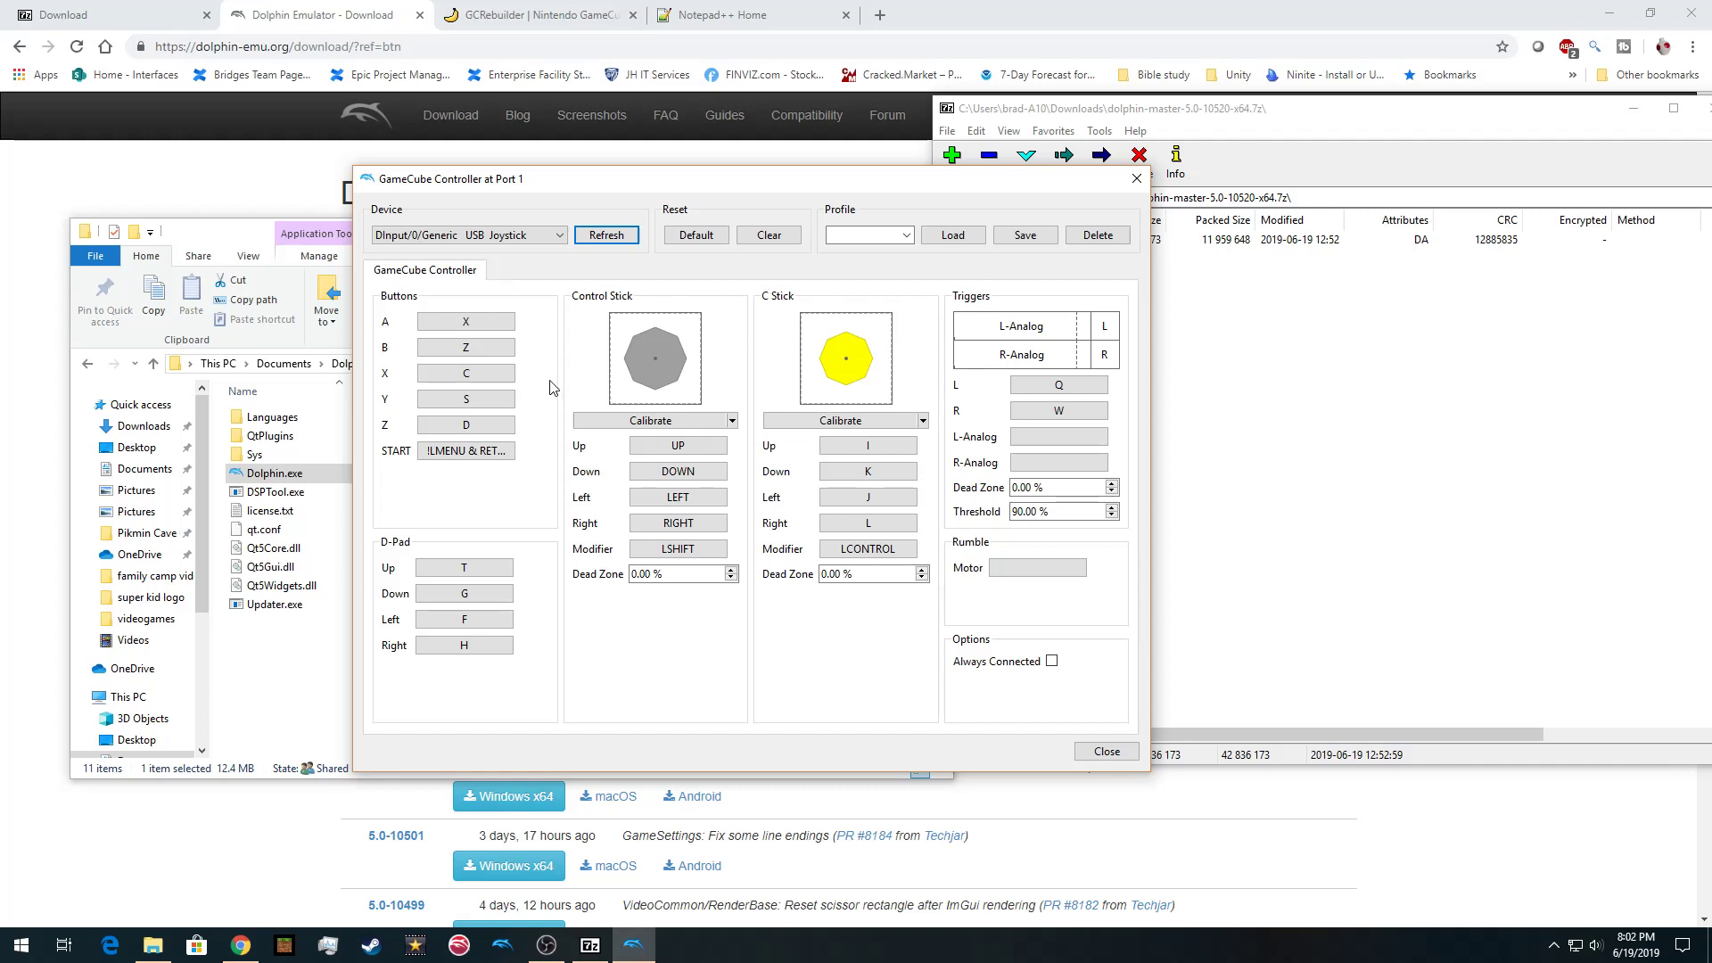
Map the controller buttons: A to Button 2, B to Button 3, X to Button 1, Y to Button 0, Z to Button 6, START to Button 9
click(458, 321)
click(495, 322)
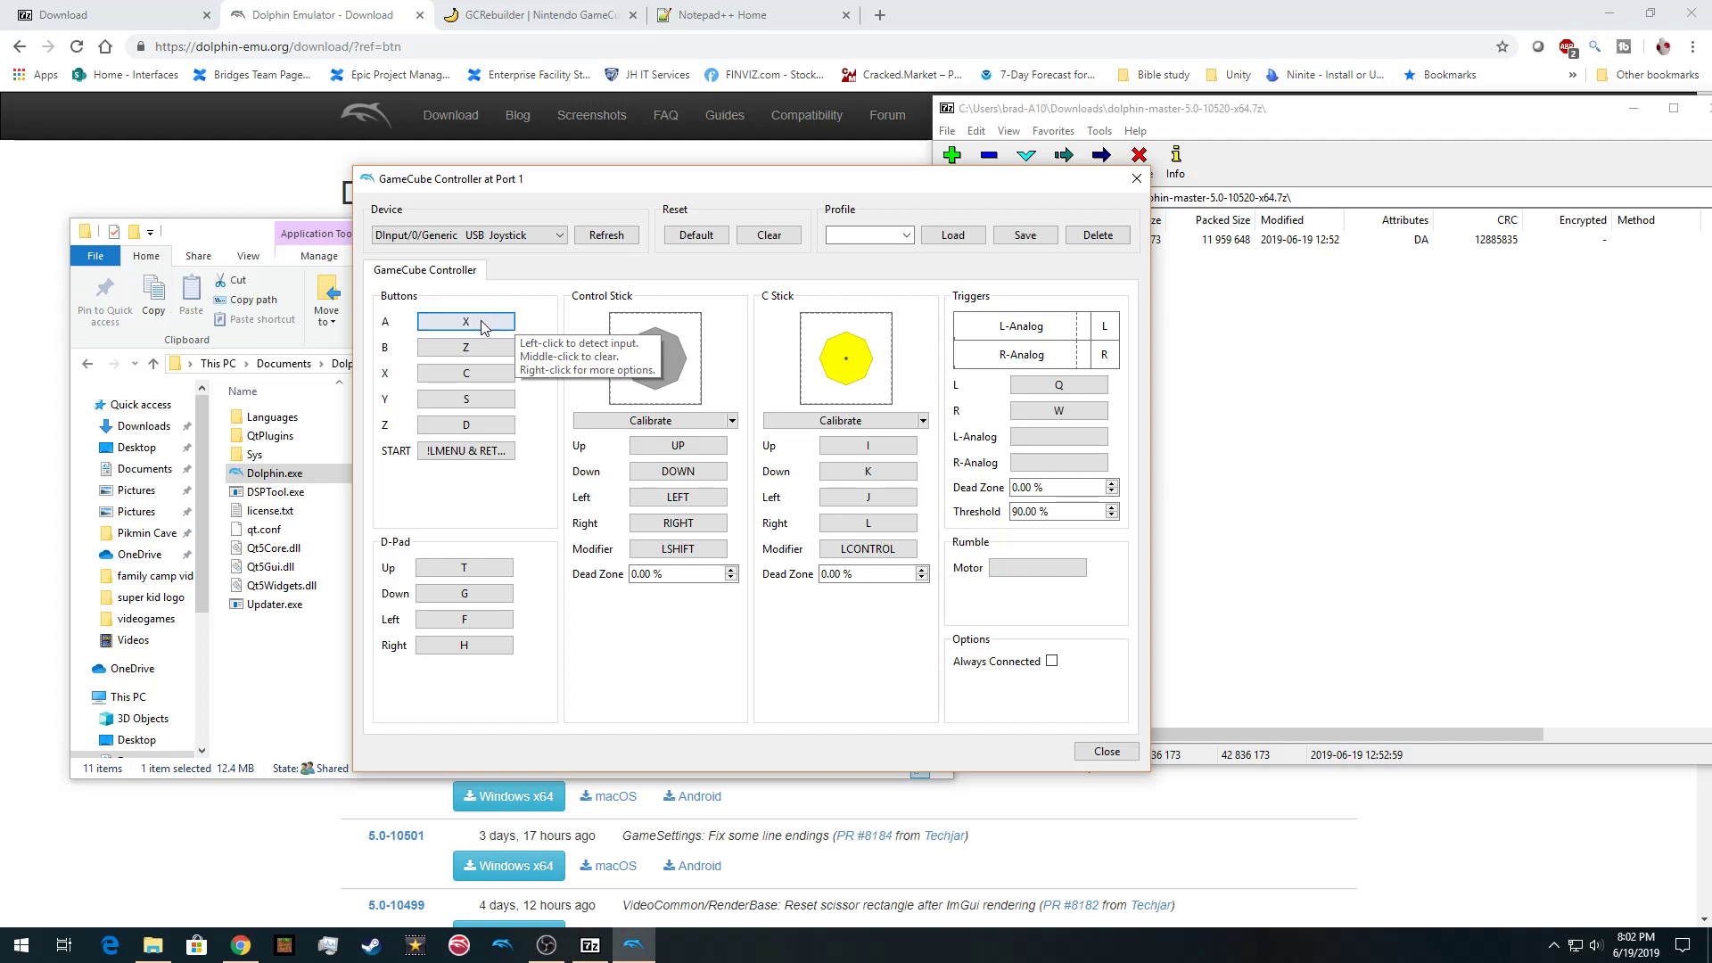
click(476, 326)
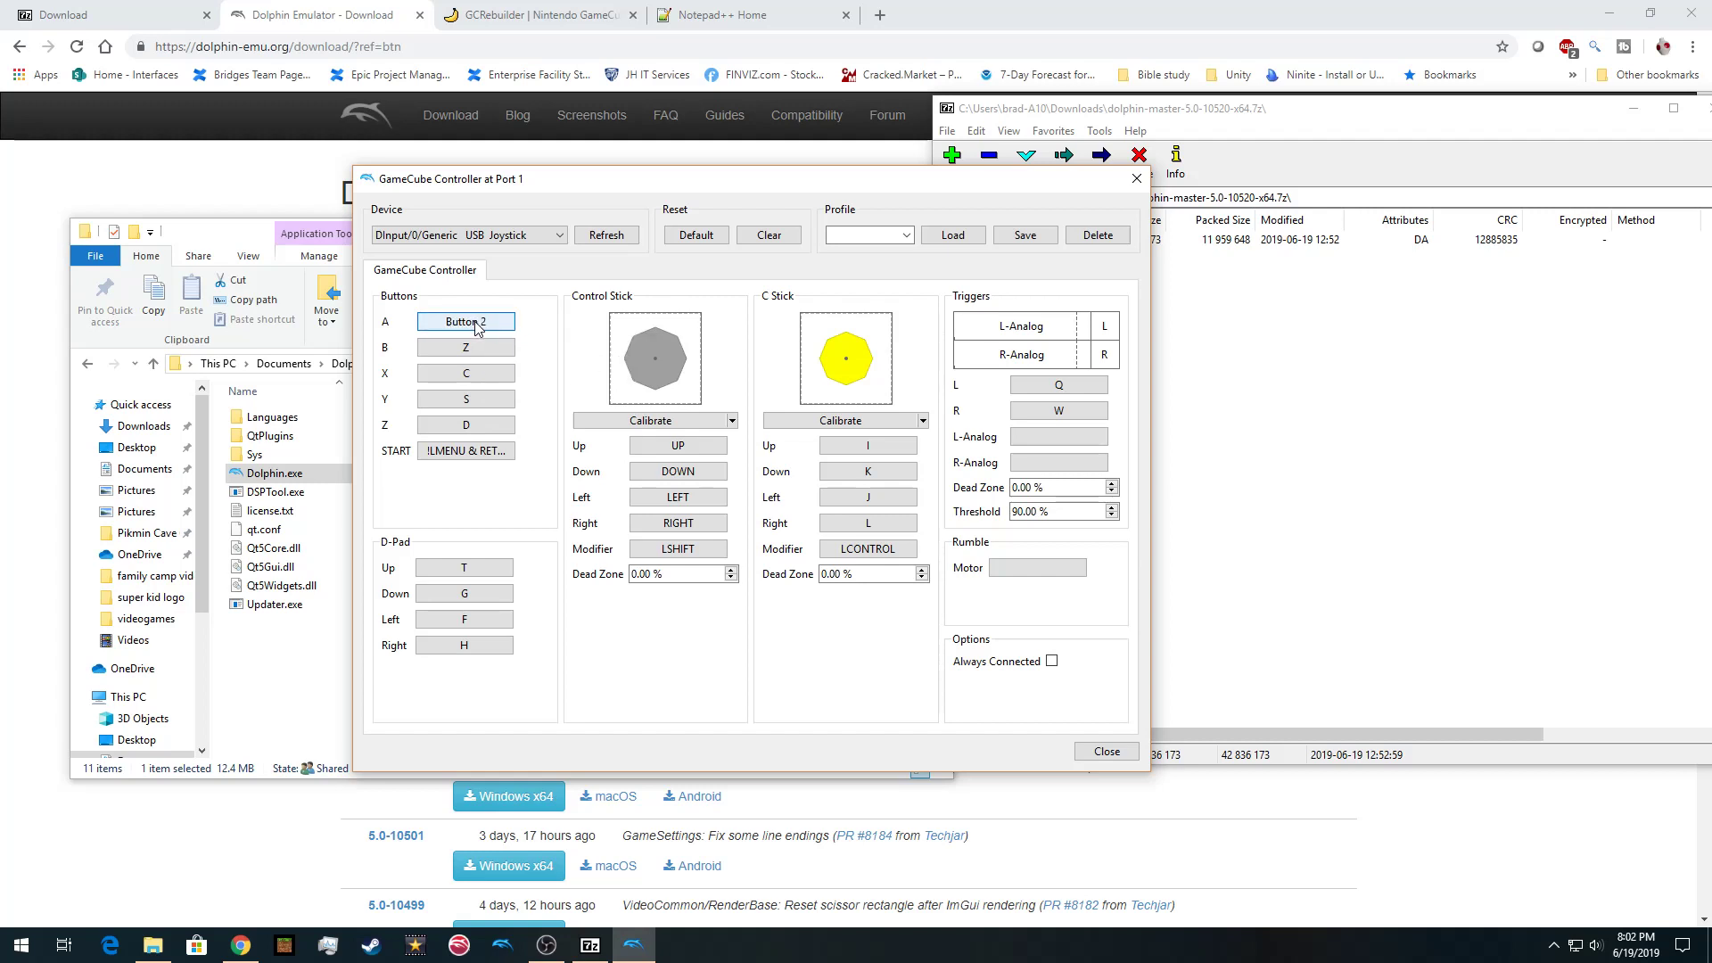
click(445, 350)
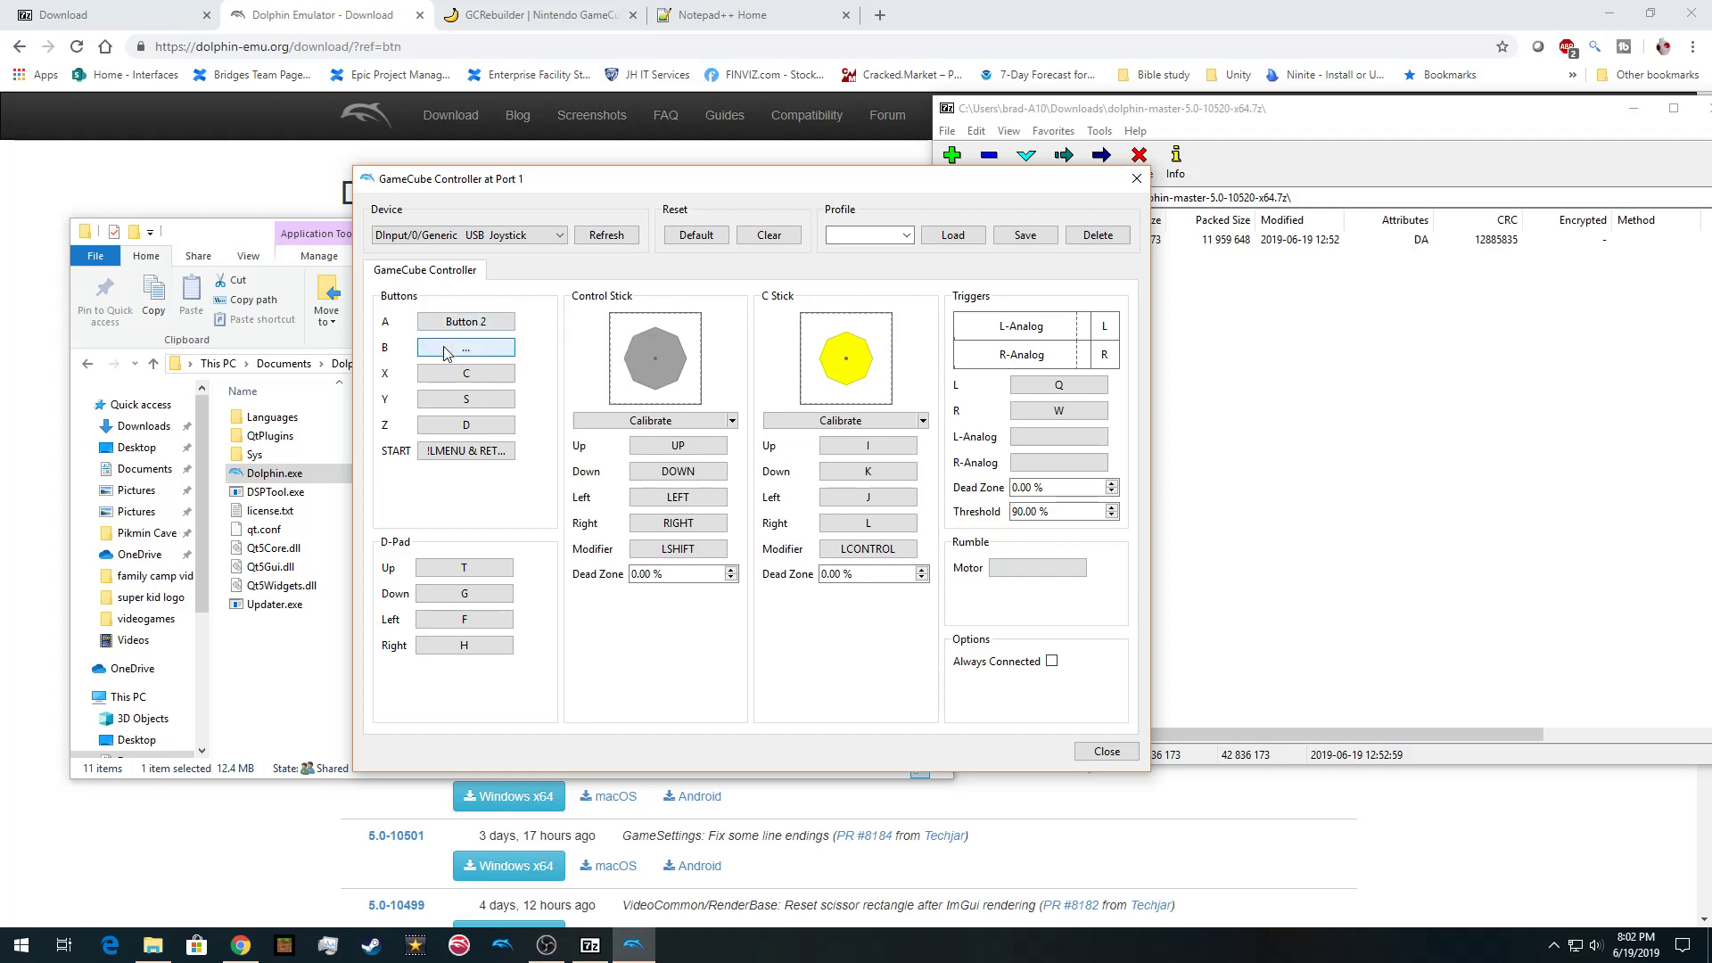
click(446, 375)
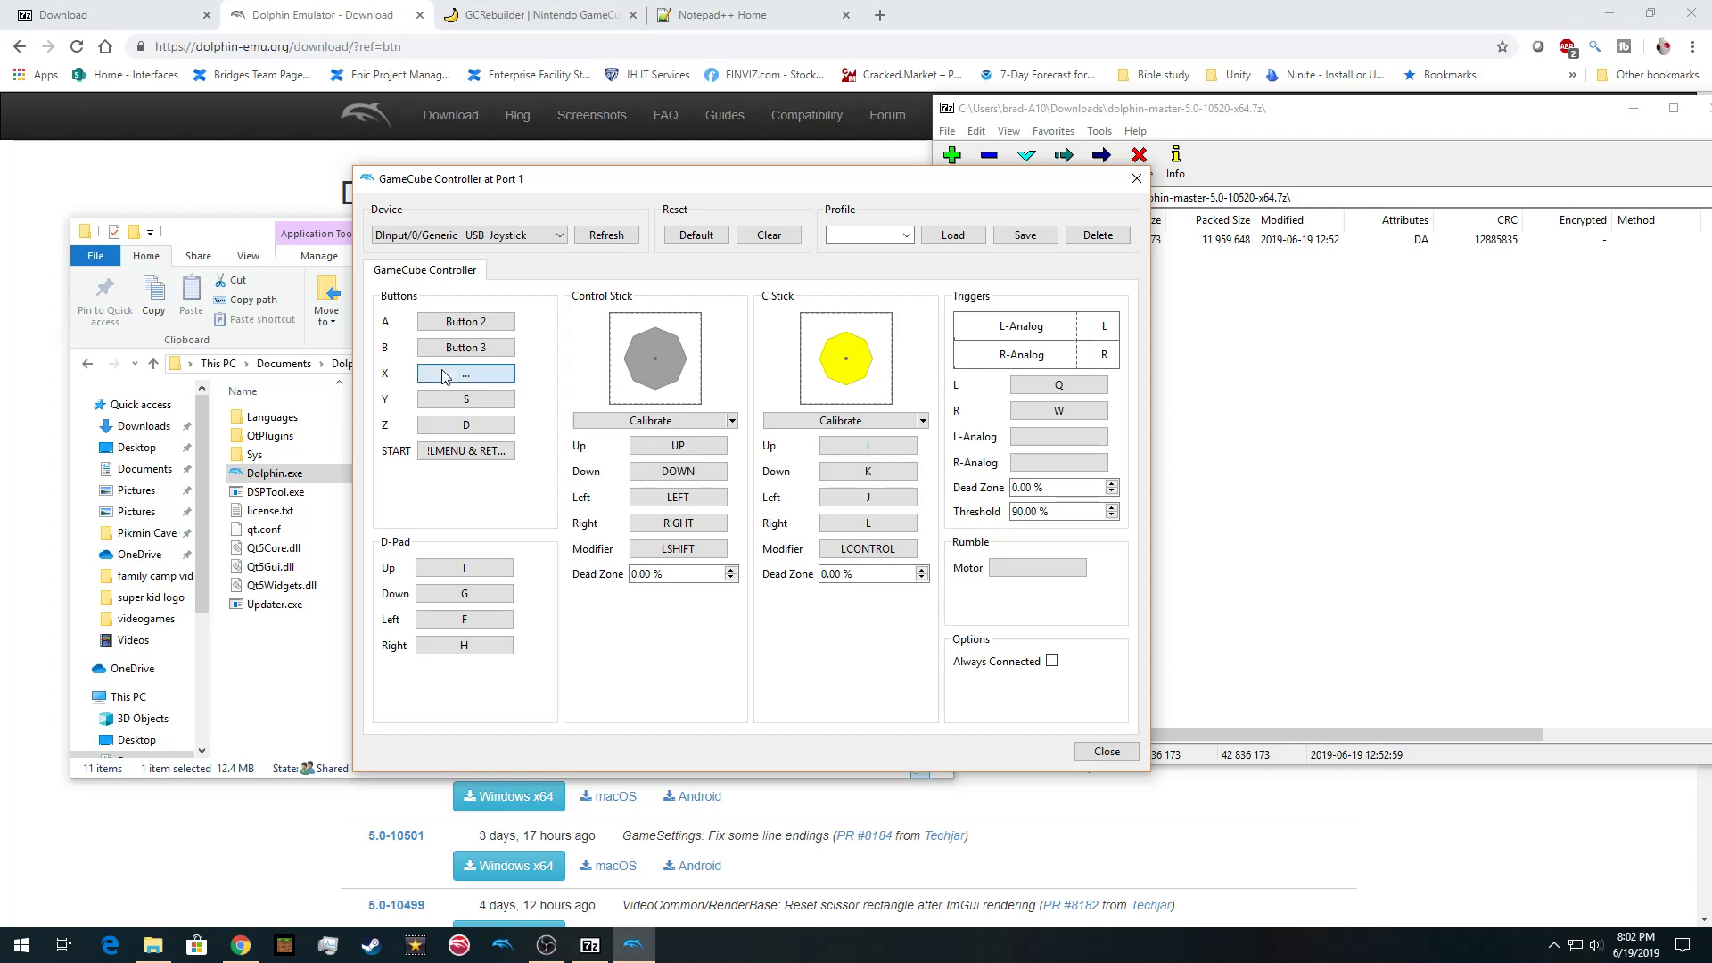
click(450, 403)
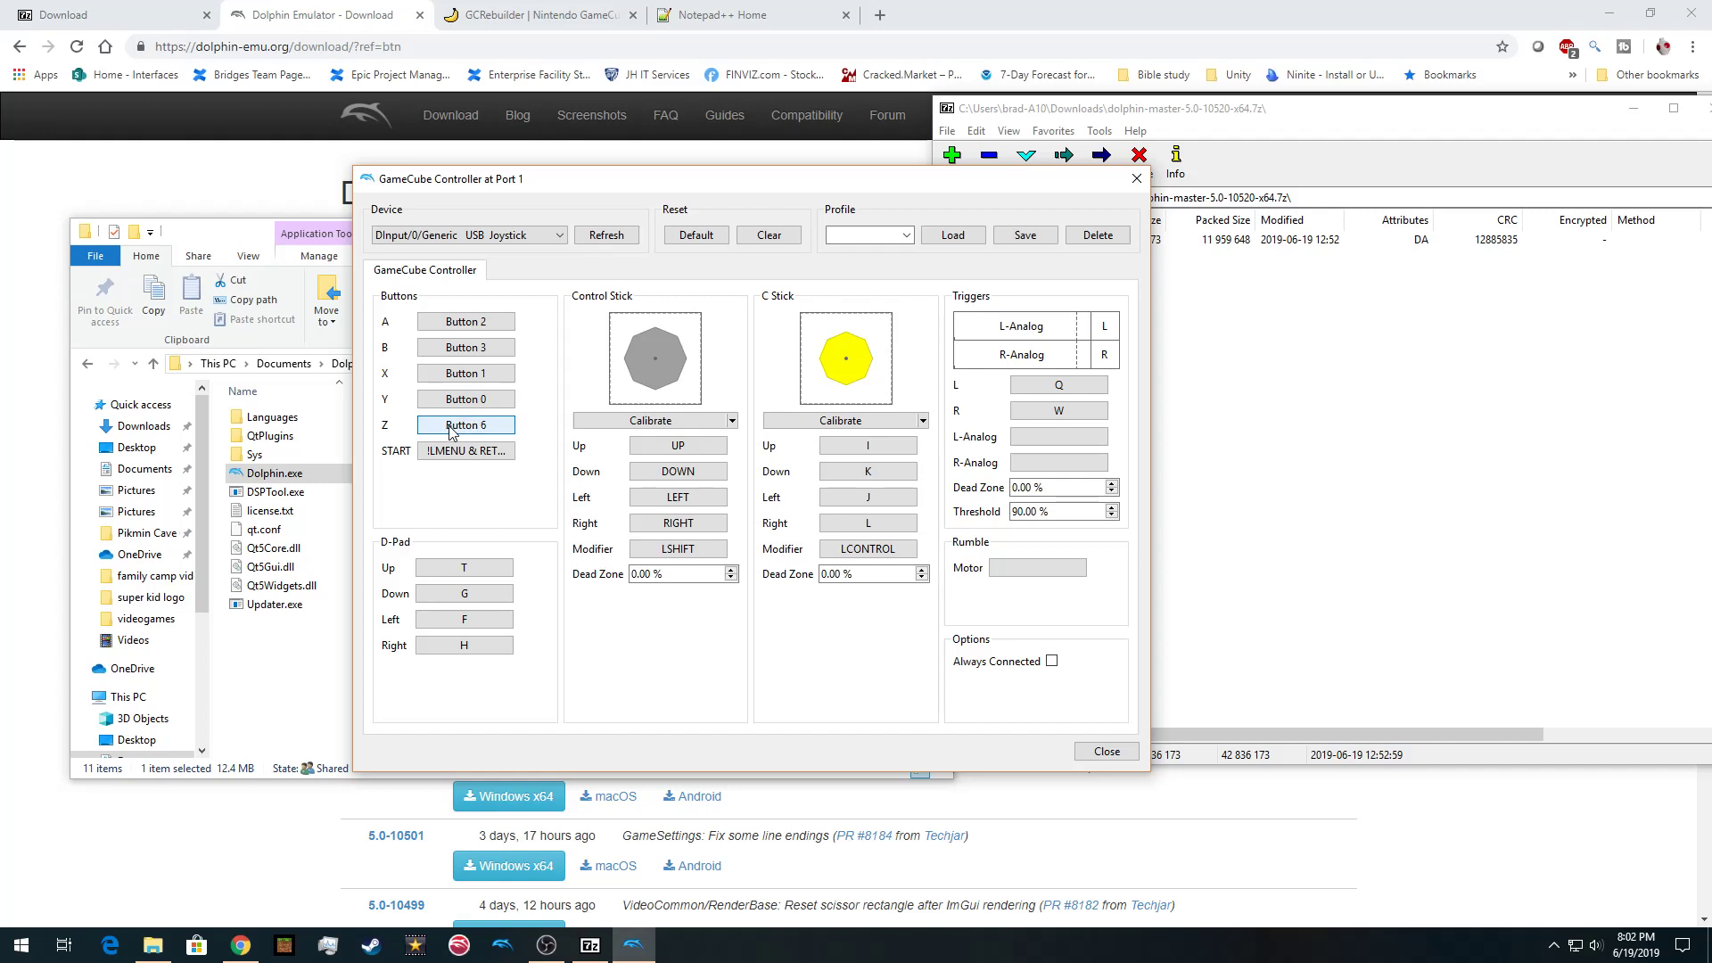
click(459, 451)
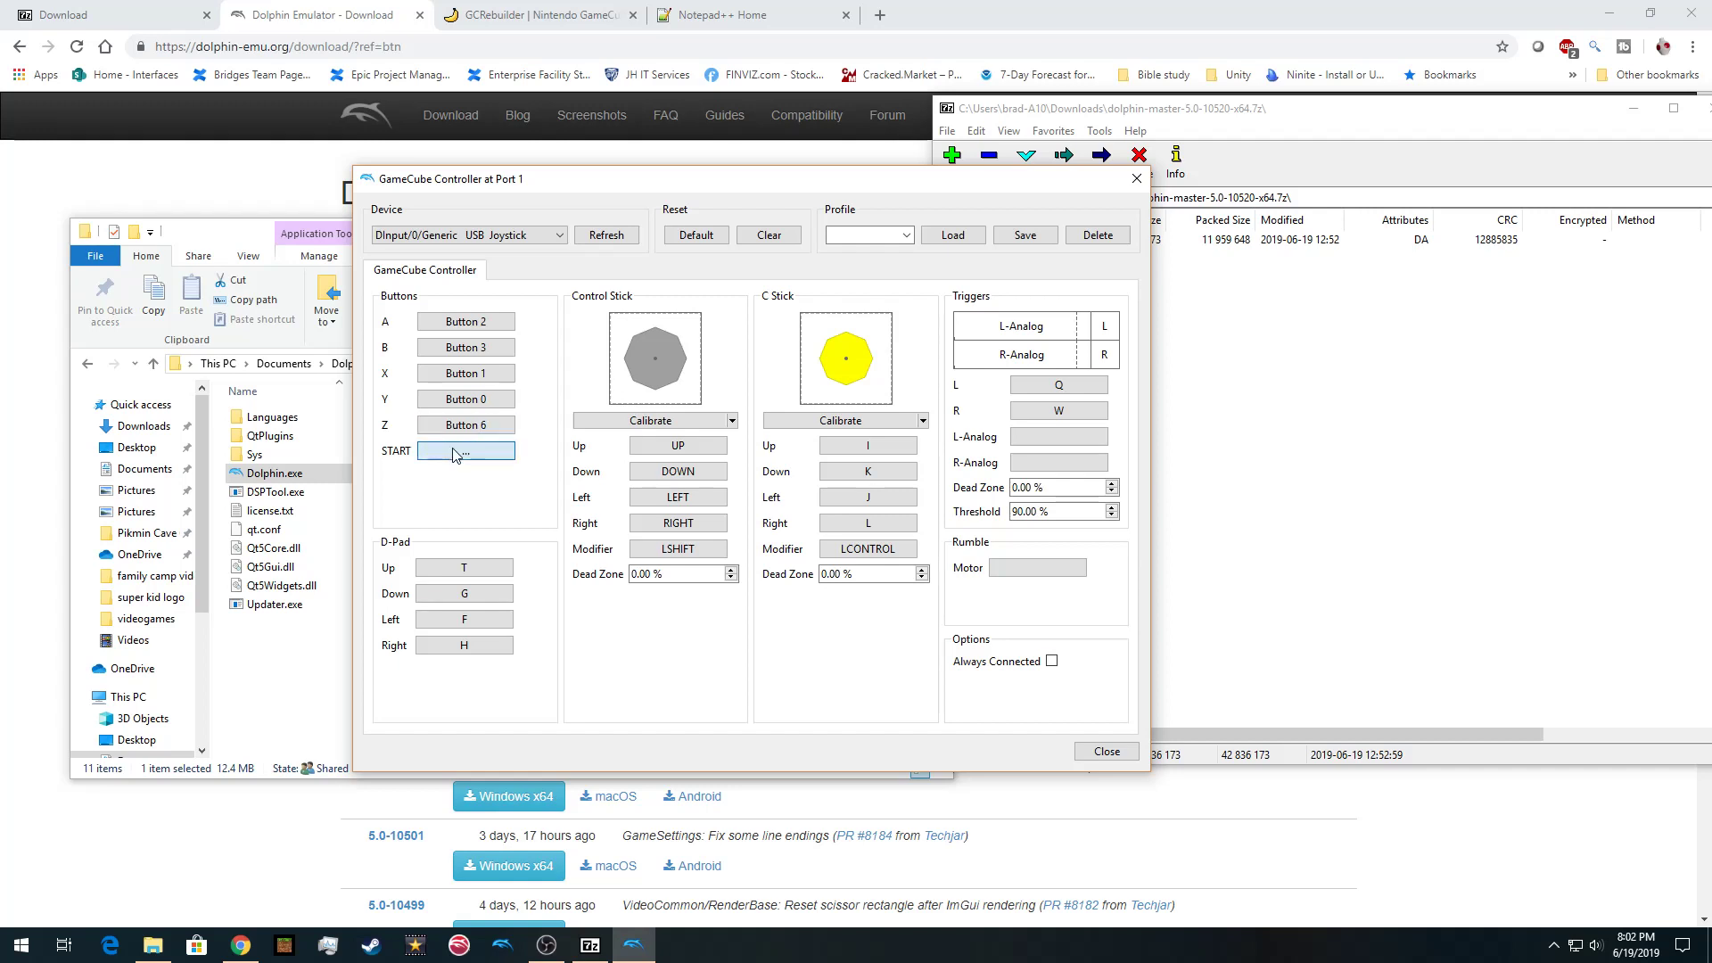
Map the D-Pad directions: Up to Hat 0 N, Down to Hat 0 S, Left to Hat 0 W and Right to Hat 0 E
click(462, 568)
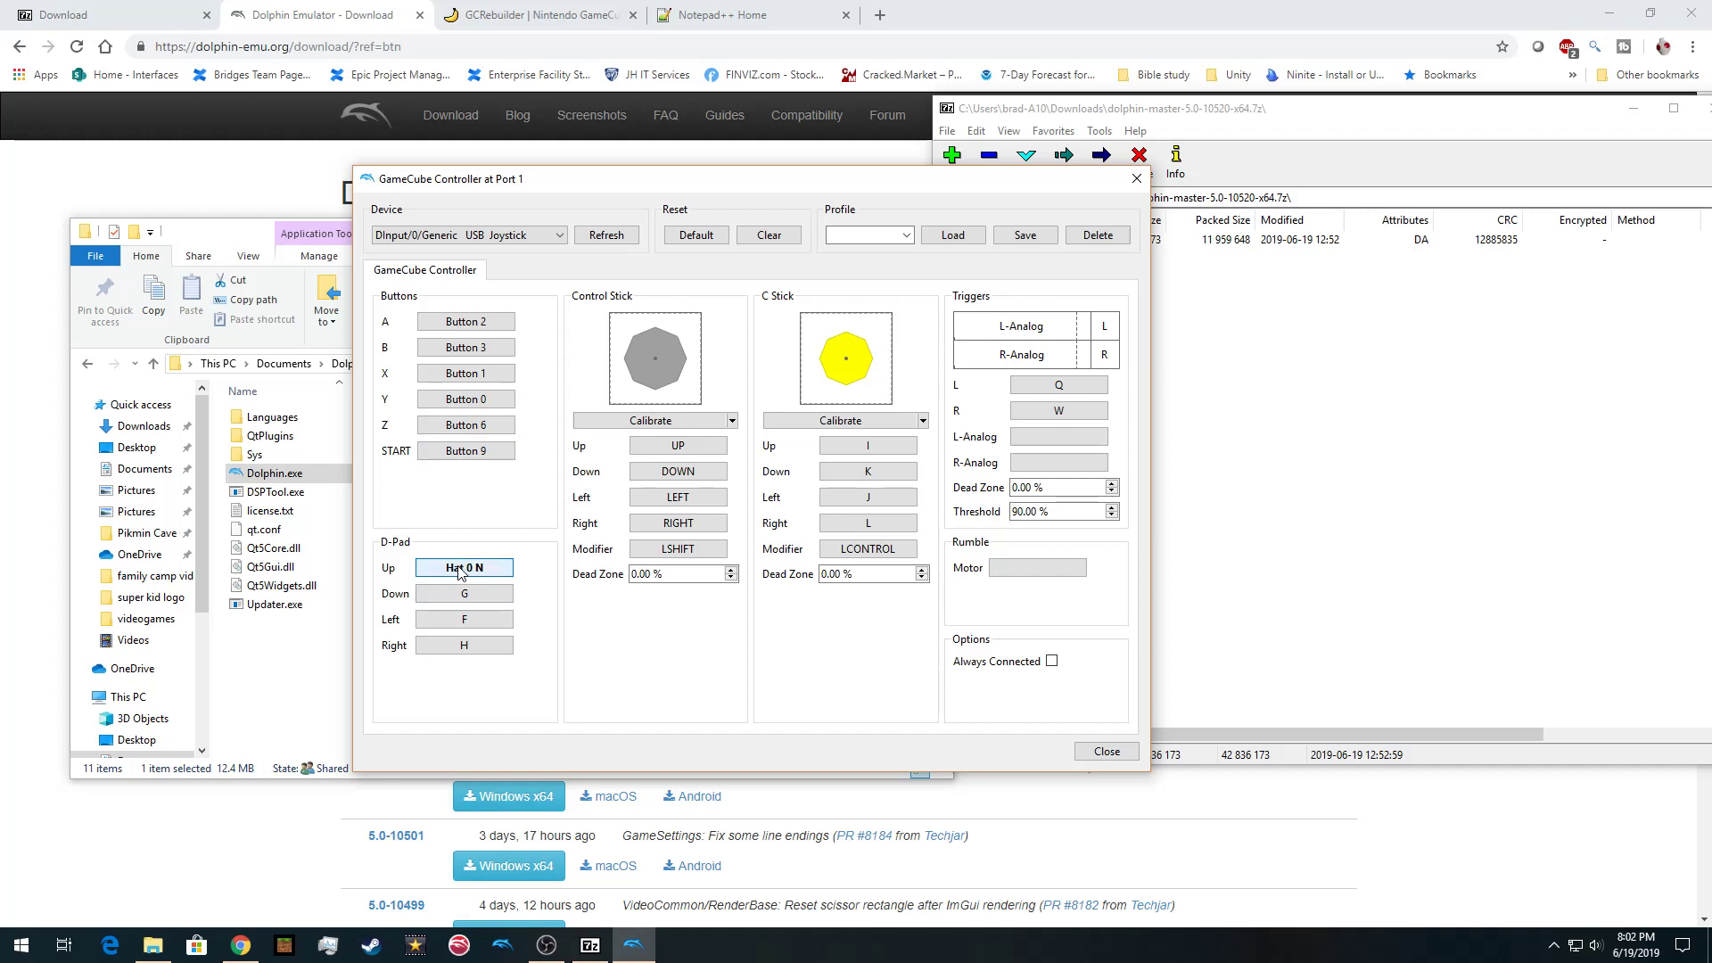
click(456, 591)
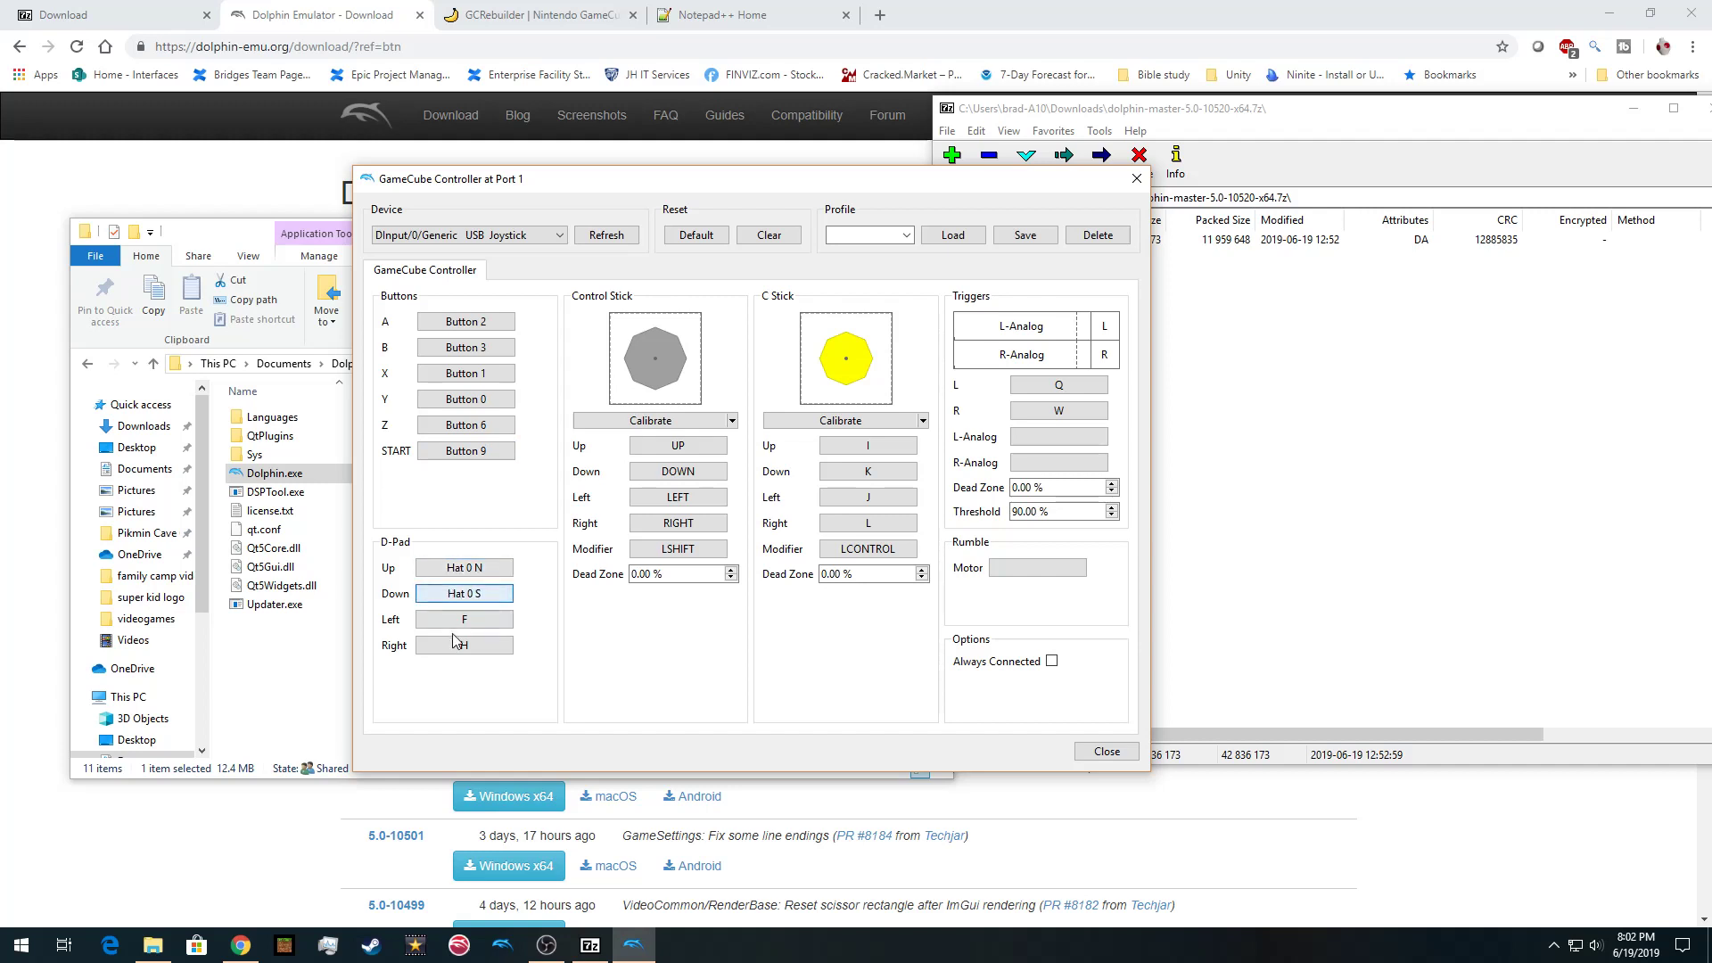
click(460, 624)
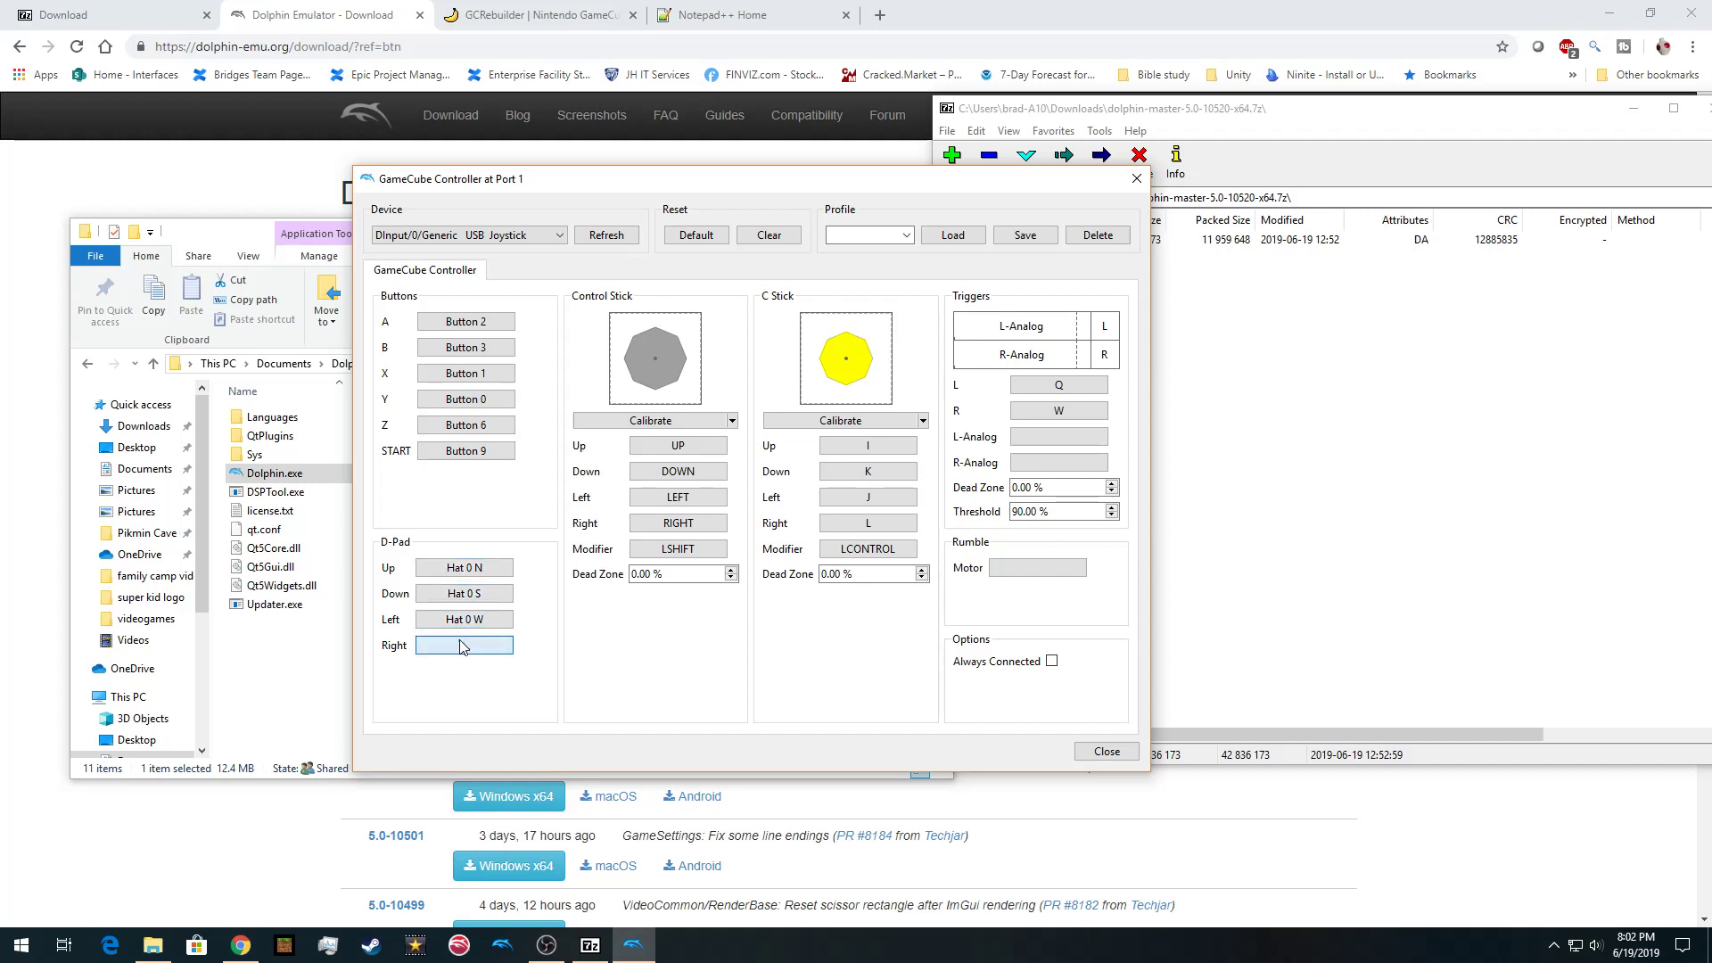
Map the Control Stick: Up to Axis Y-, Down to Axis Y+, Left to Axis X- and Right to Axis X+
click(661, 446)
click(663, 472)
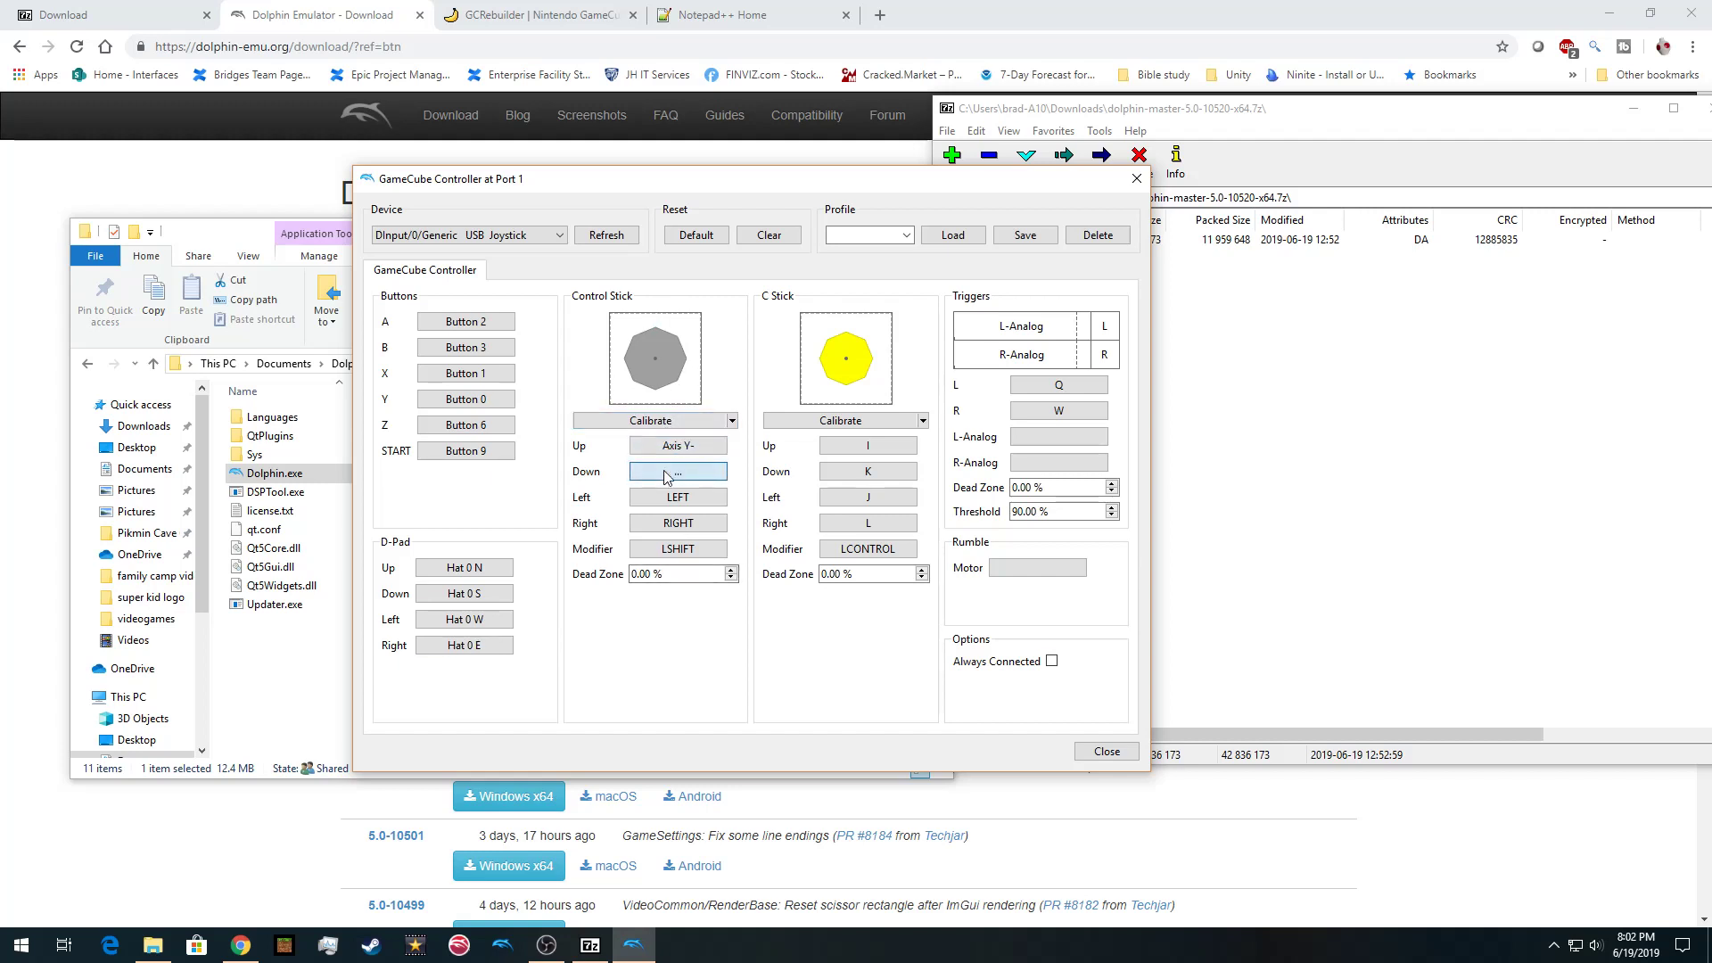
click(664, 497)
click(688, 524)
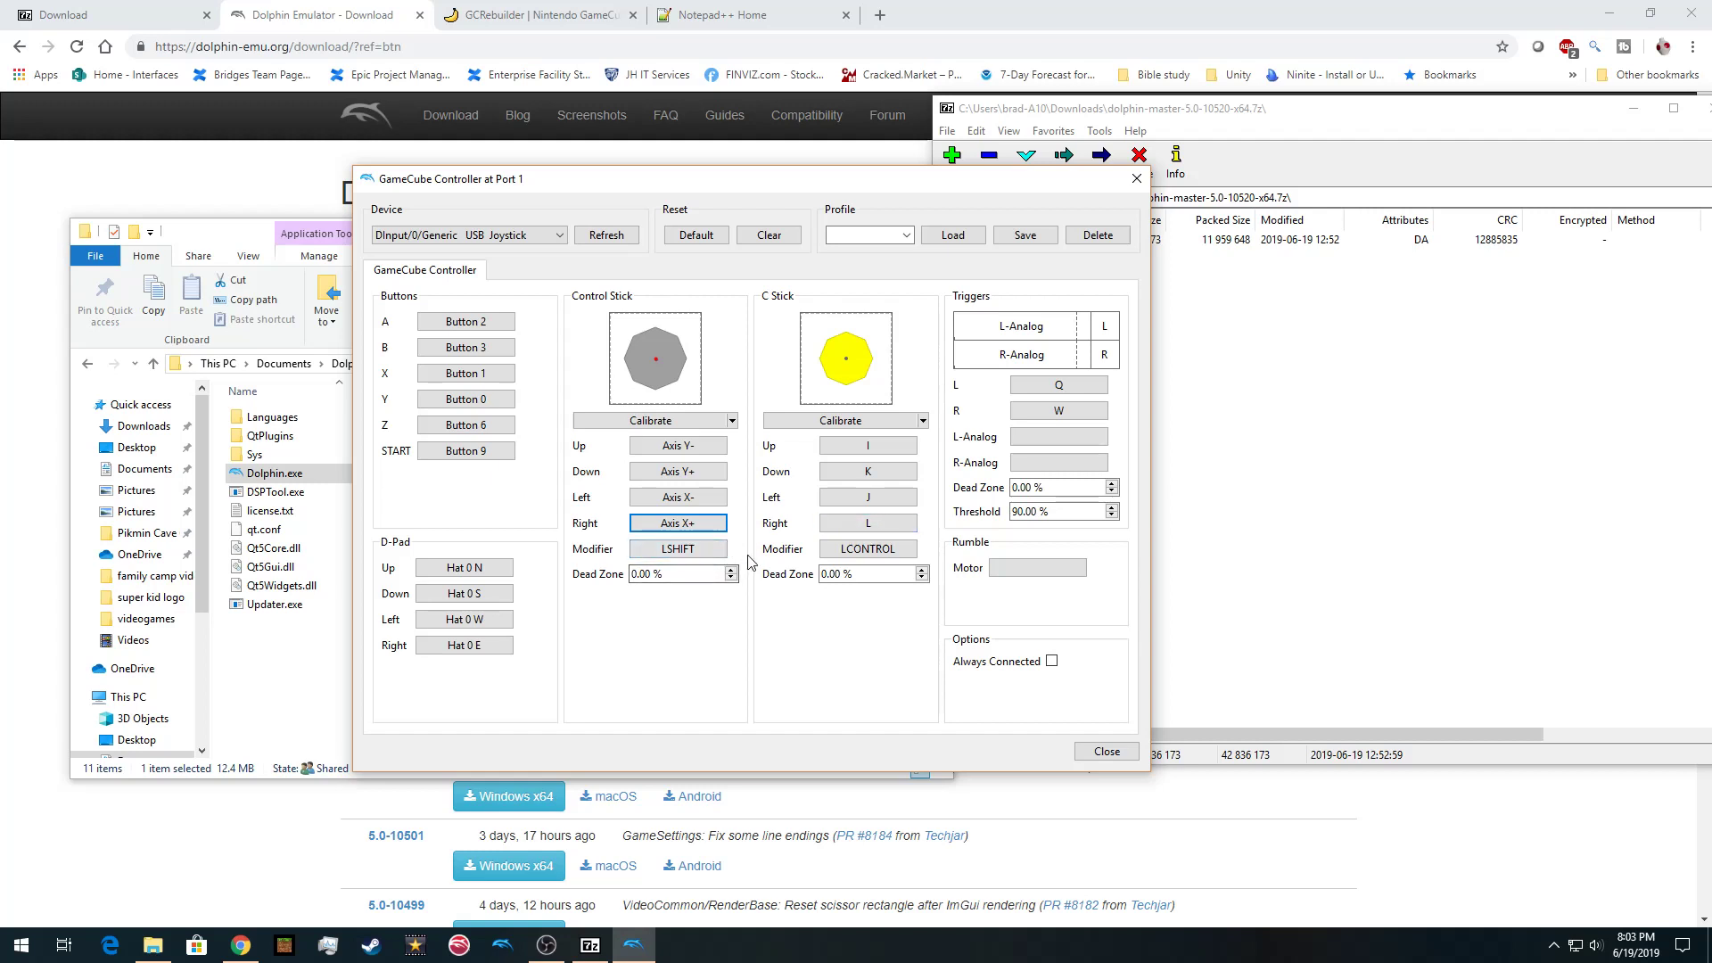
Map the C Stick: Up to Axis Zr-, Down to Axis Zr+, Left to Axis Z- and Right to Axis Z+
click(868, 446)
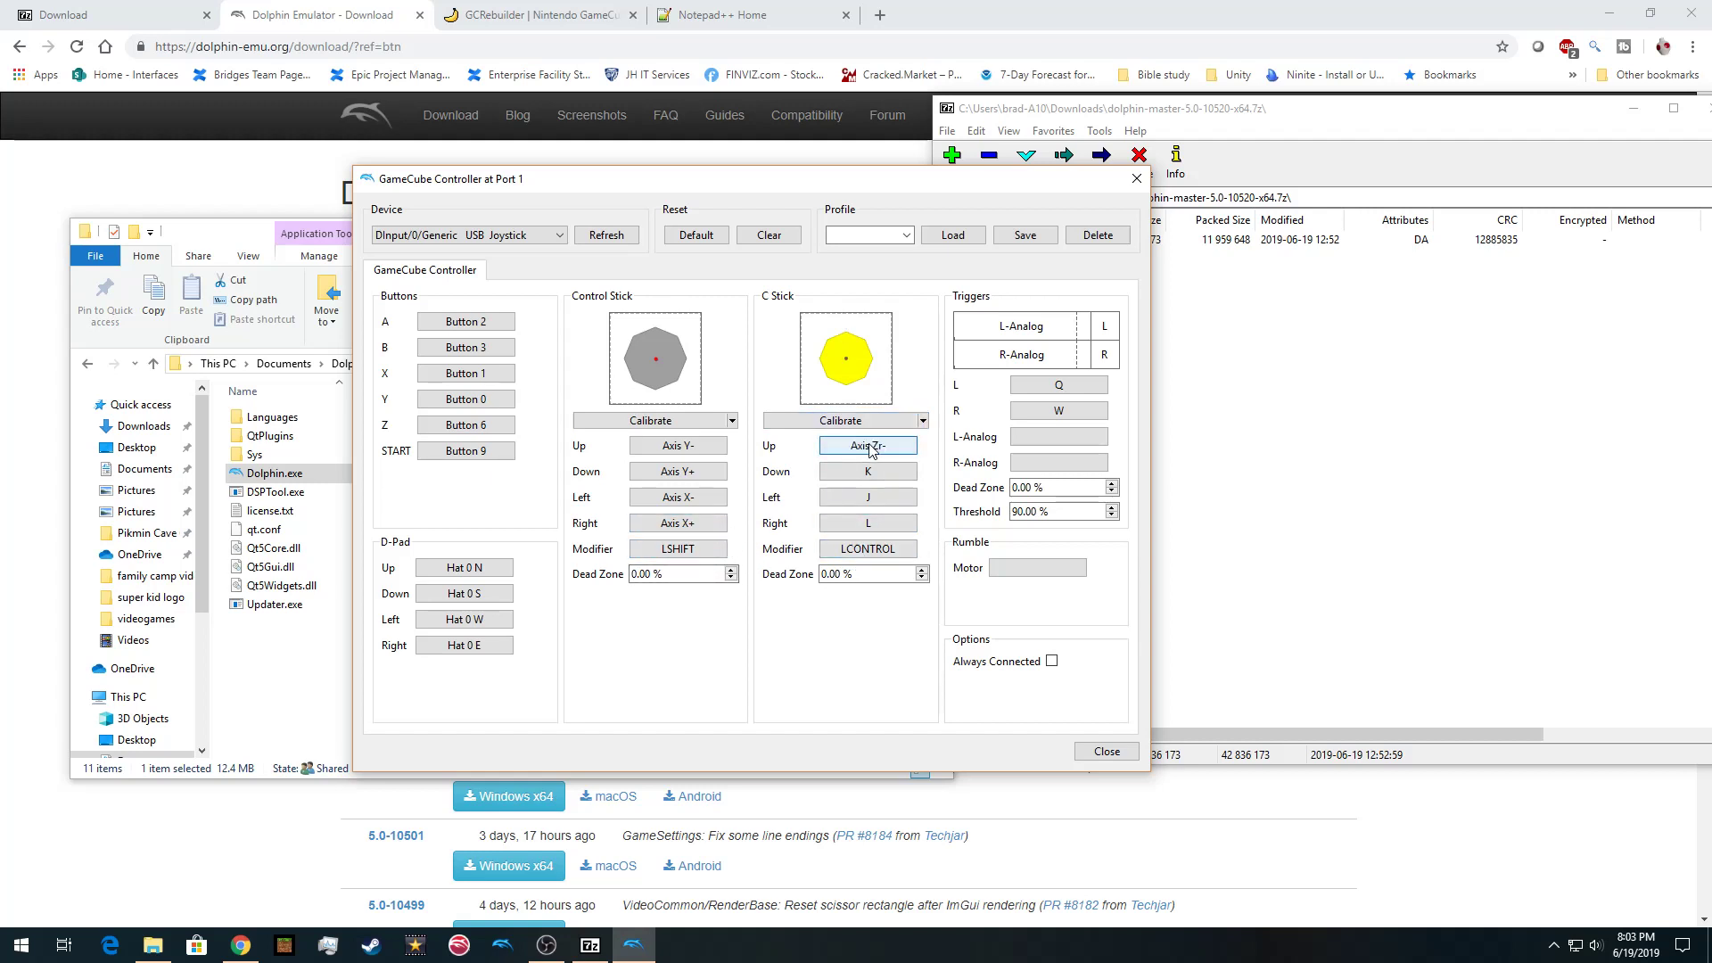
click(870, 466)
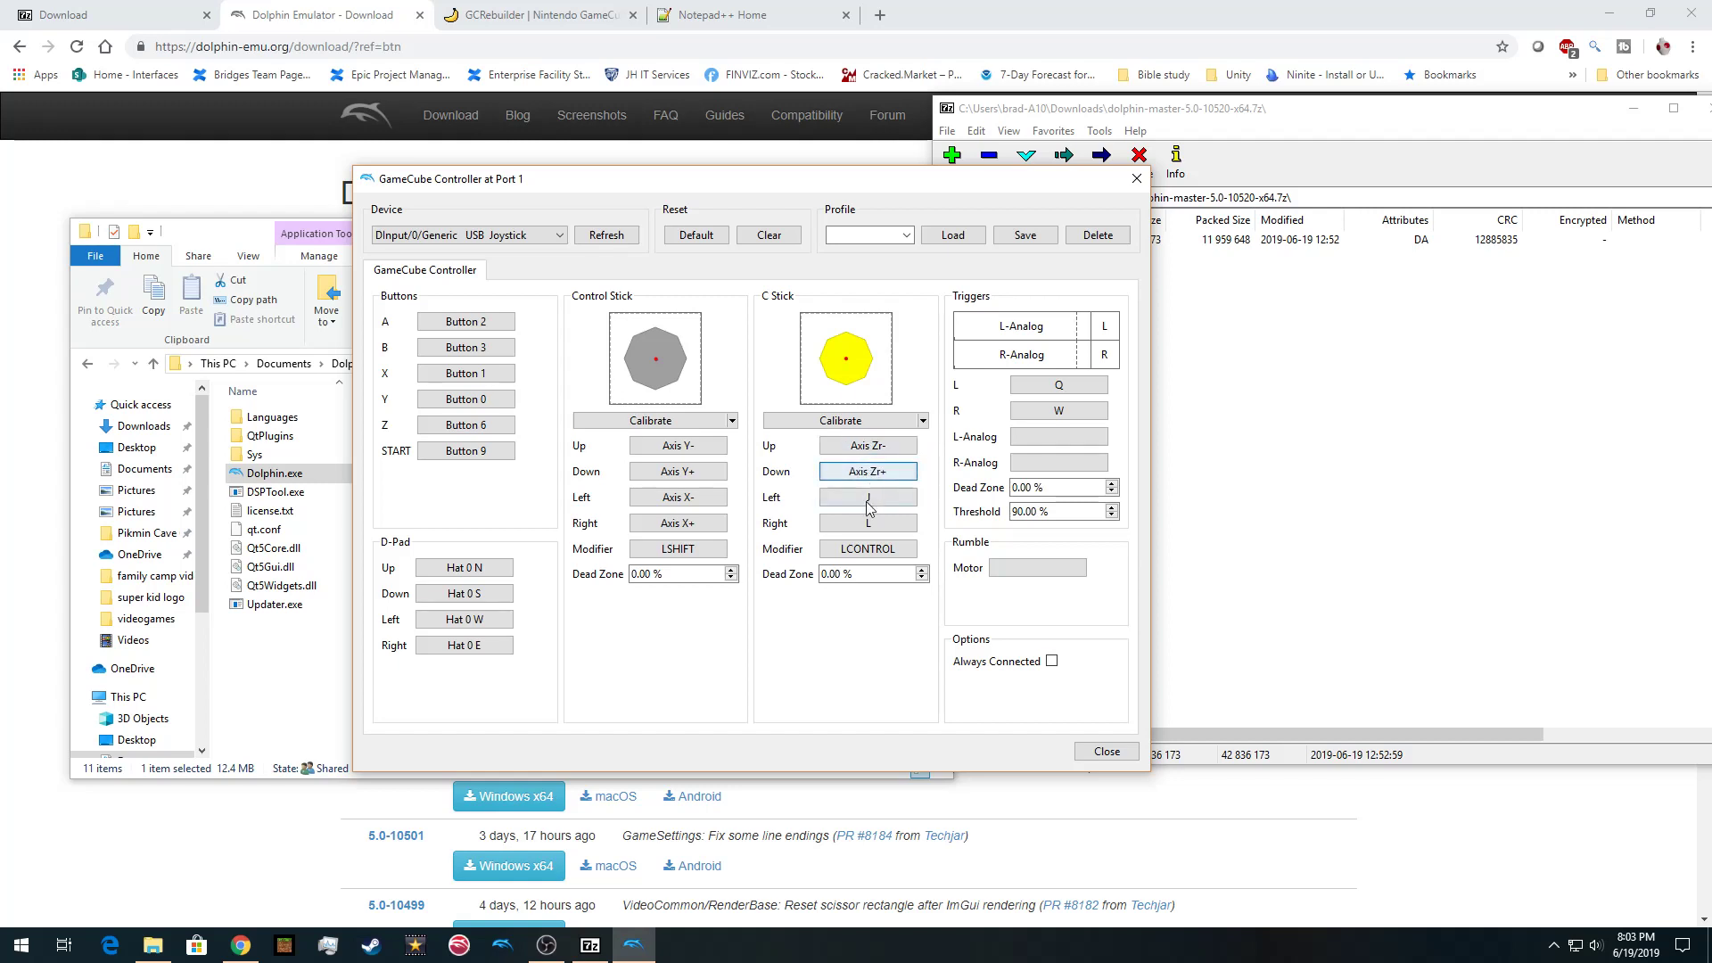
click(866, 502)
click(869, 523)
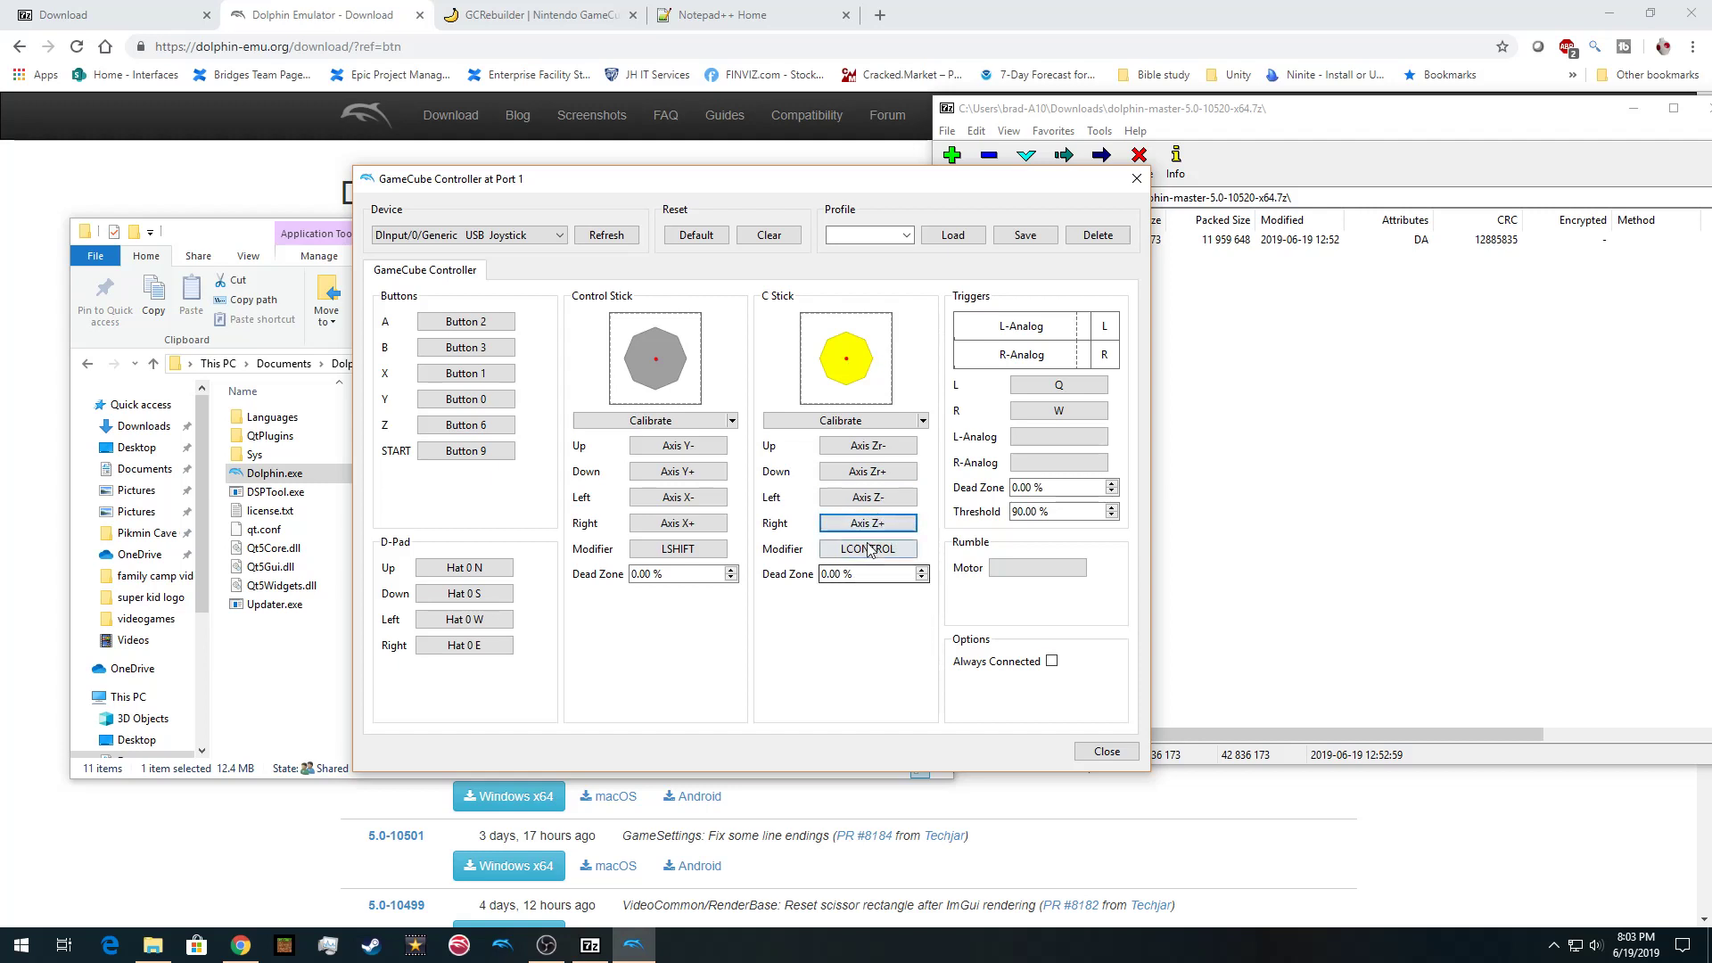
Map the triggers: L and L-Analog to Button 4, R and R-Analog to Button 5
click(1059, 384)
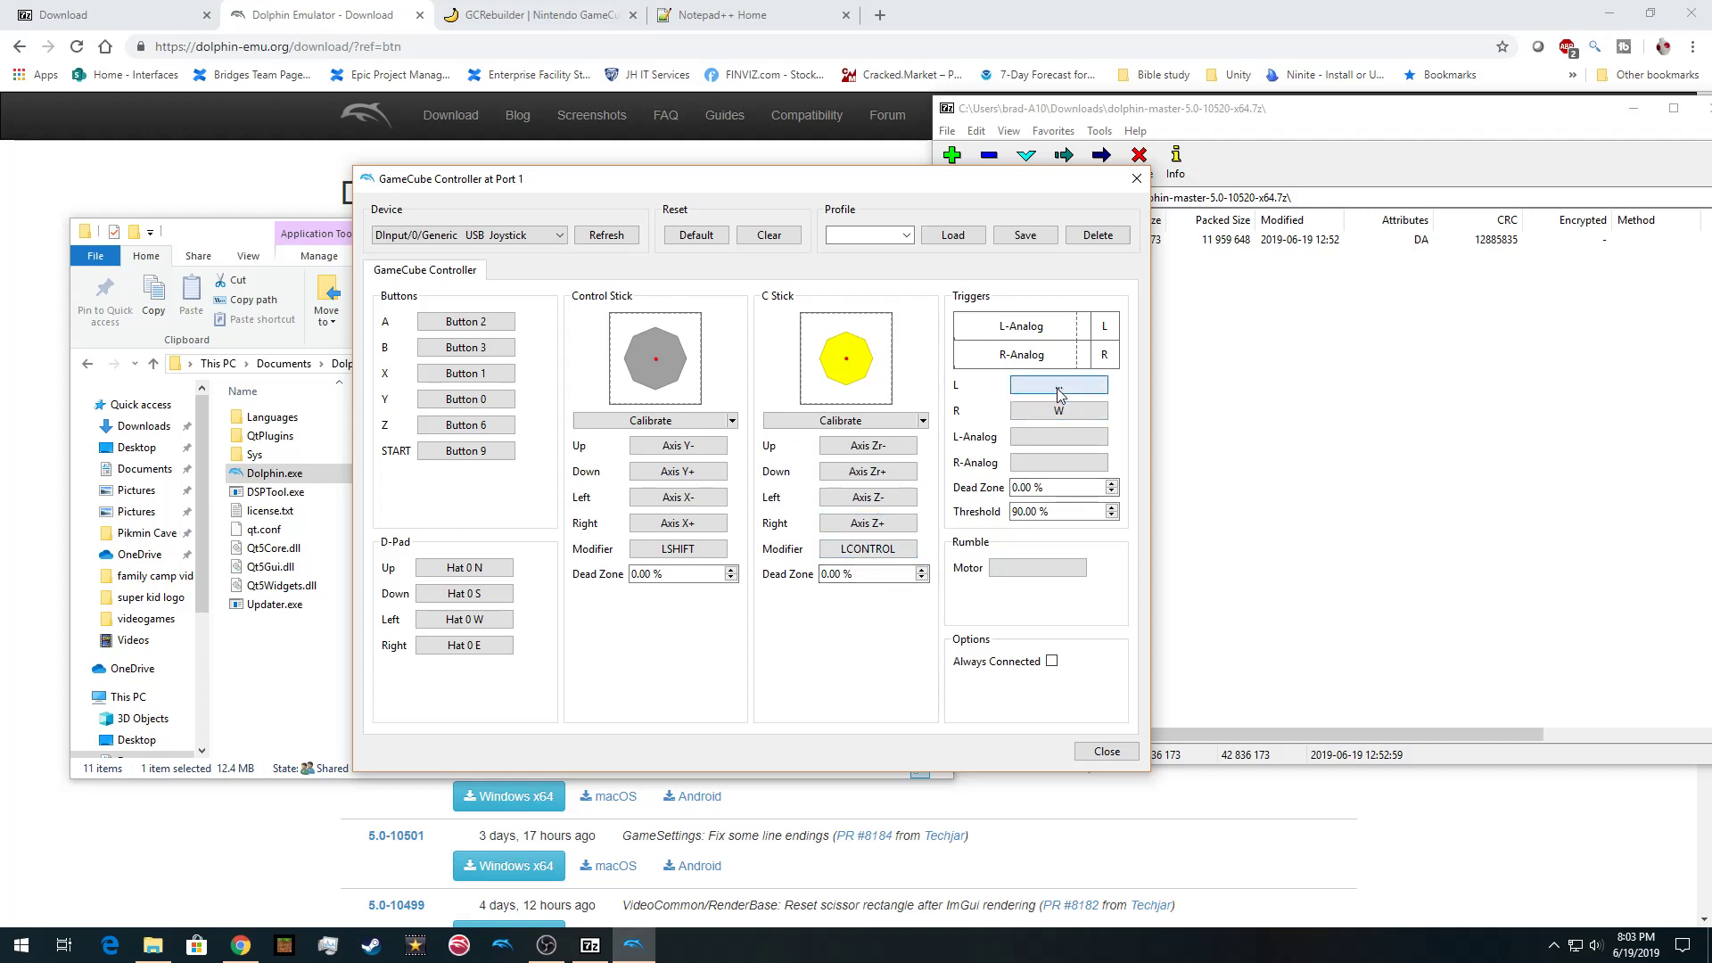
click(1060, 412)
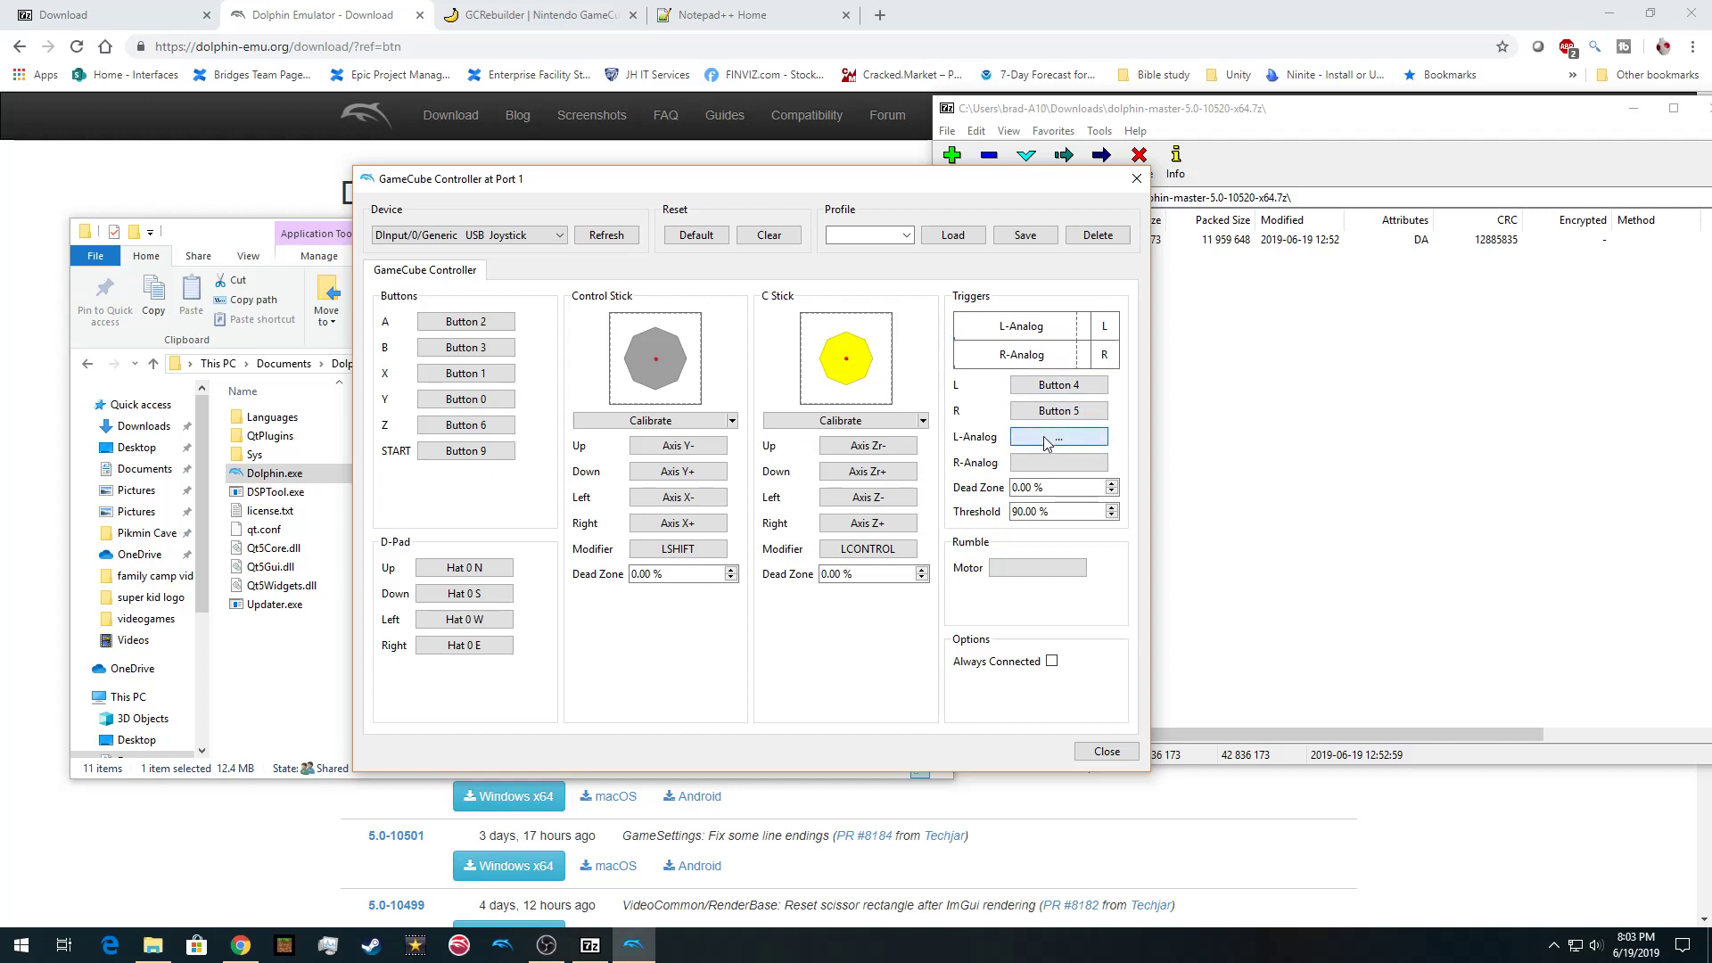
click(1052, 463)
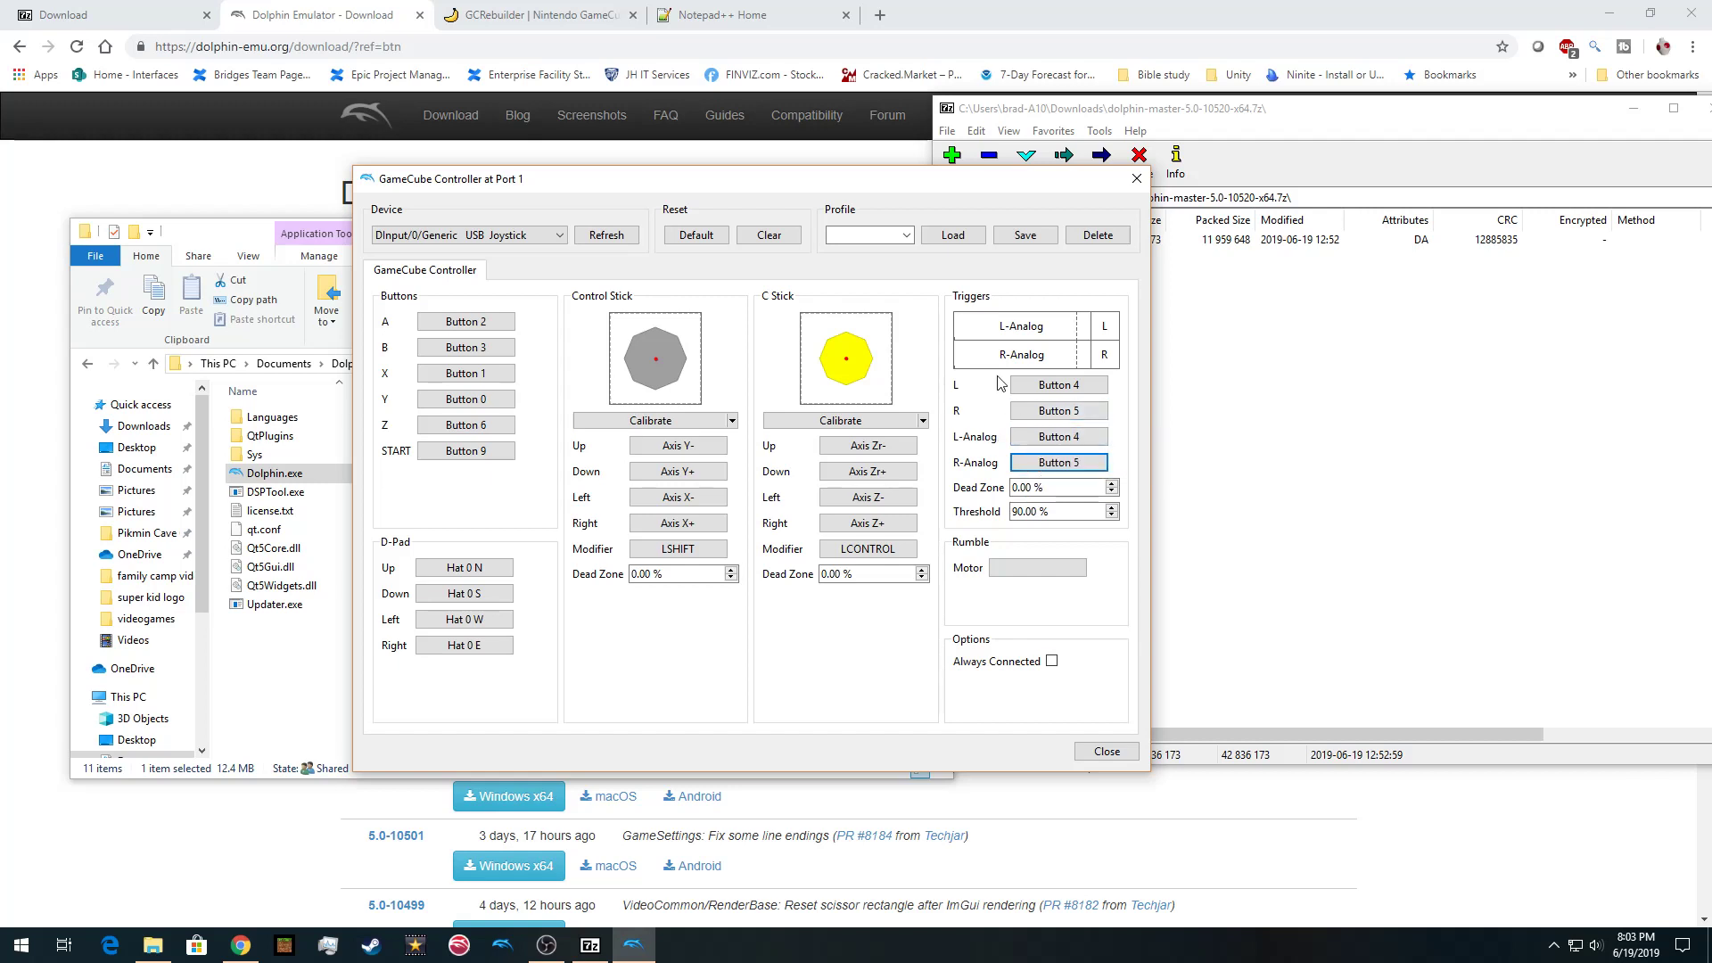
Save the mapping as a profile named gamecube and close the controller configuration and settings
click(862, 234)
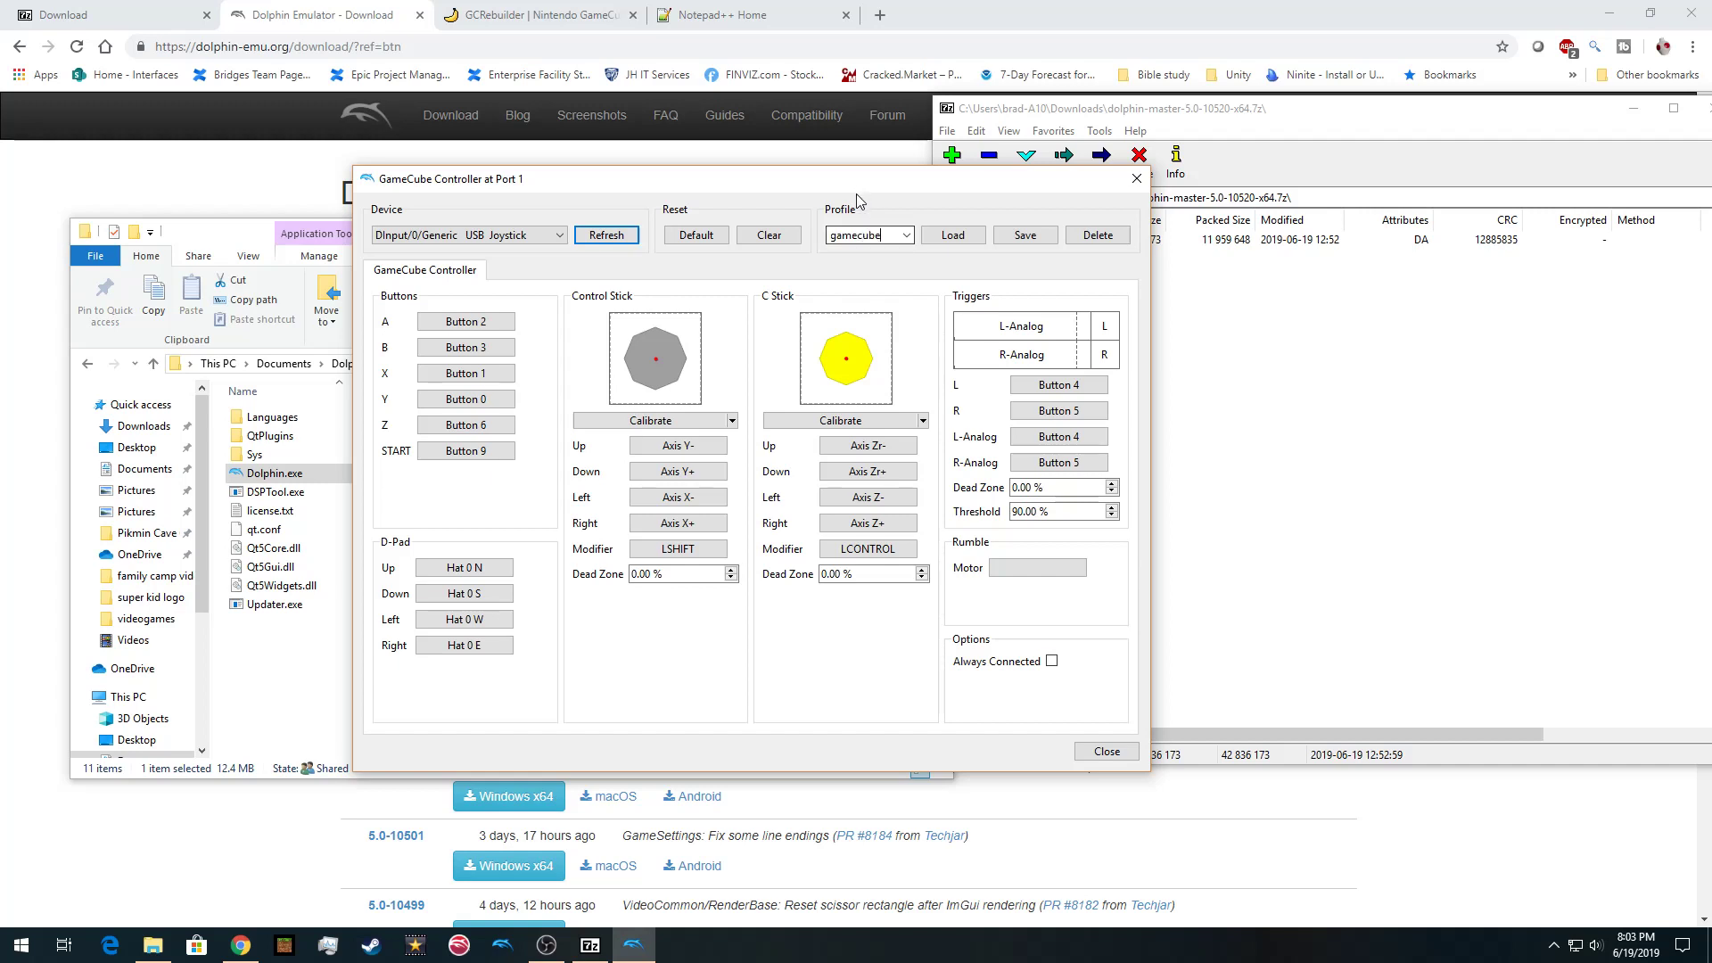
click(1018, 239)
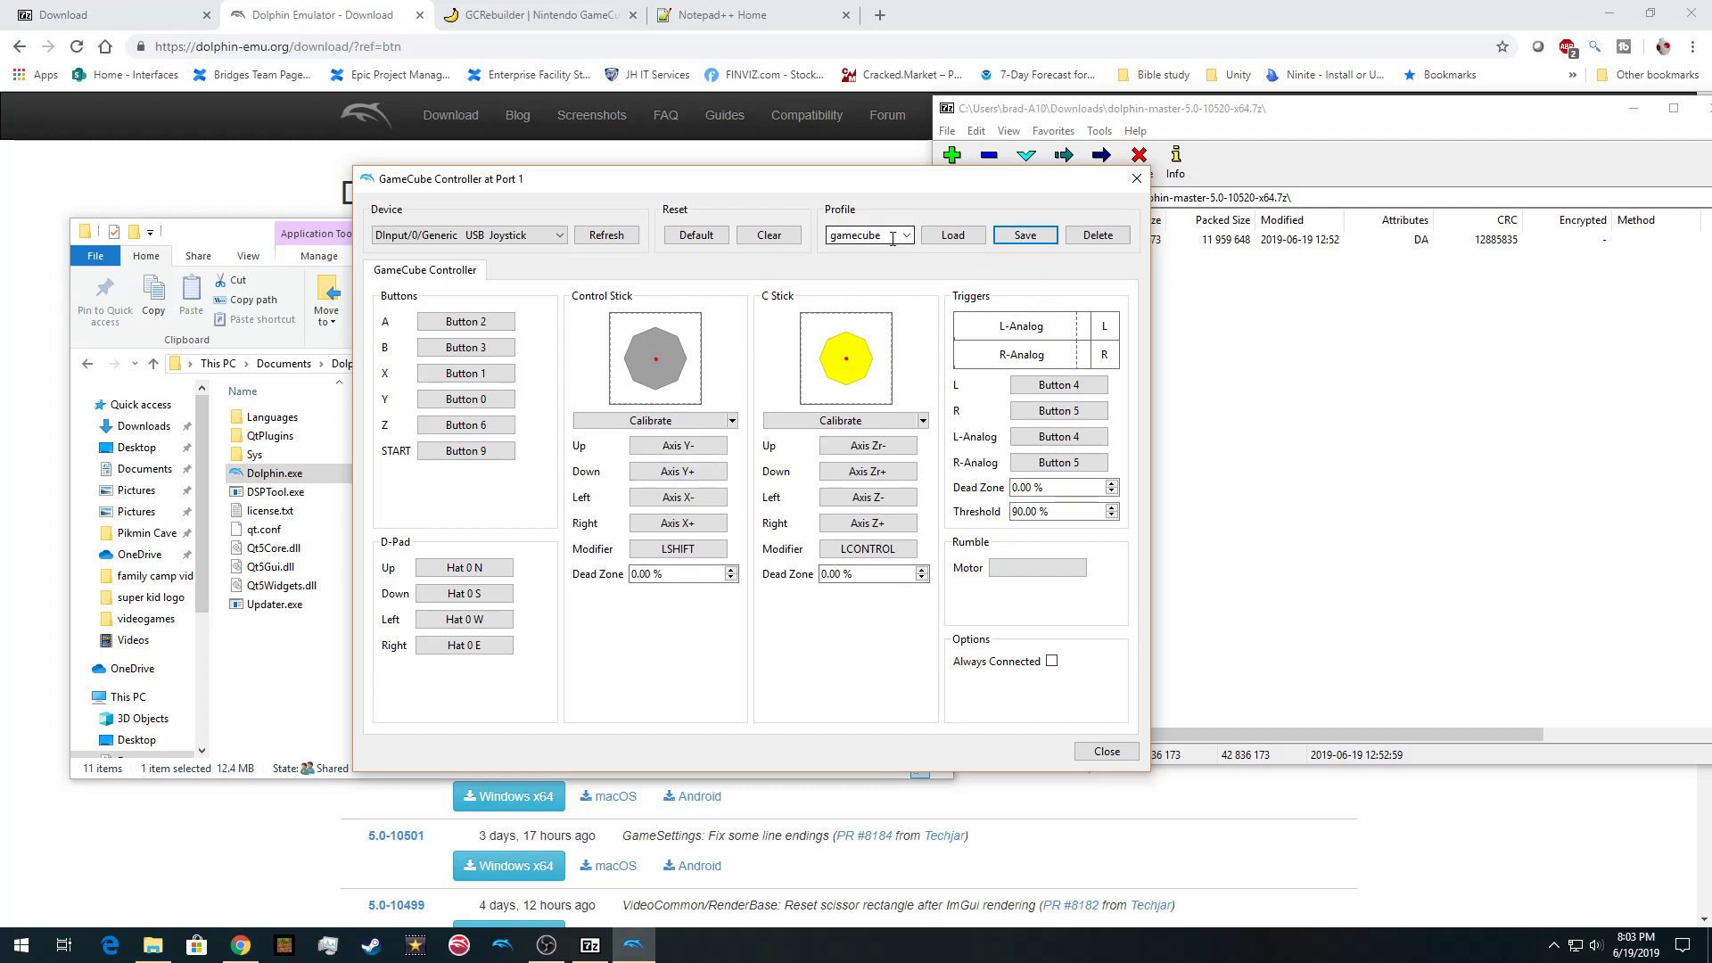
click(1103, 752)
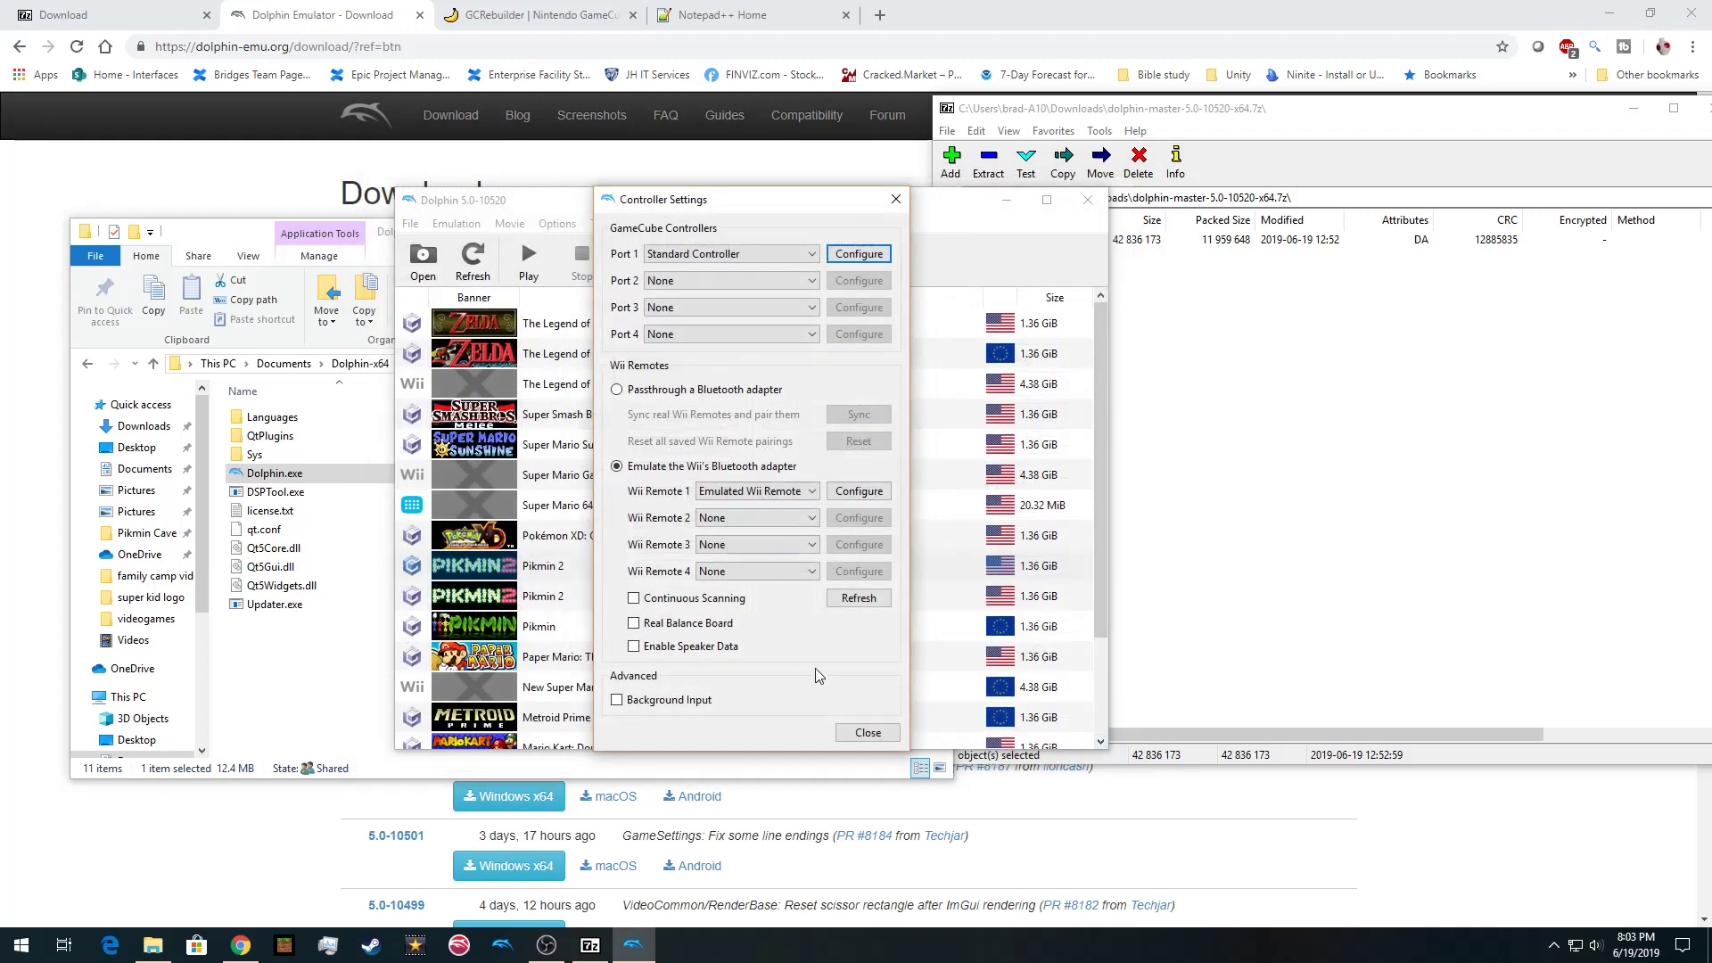
click(861, 733)
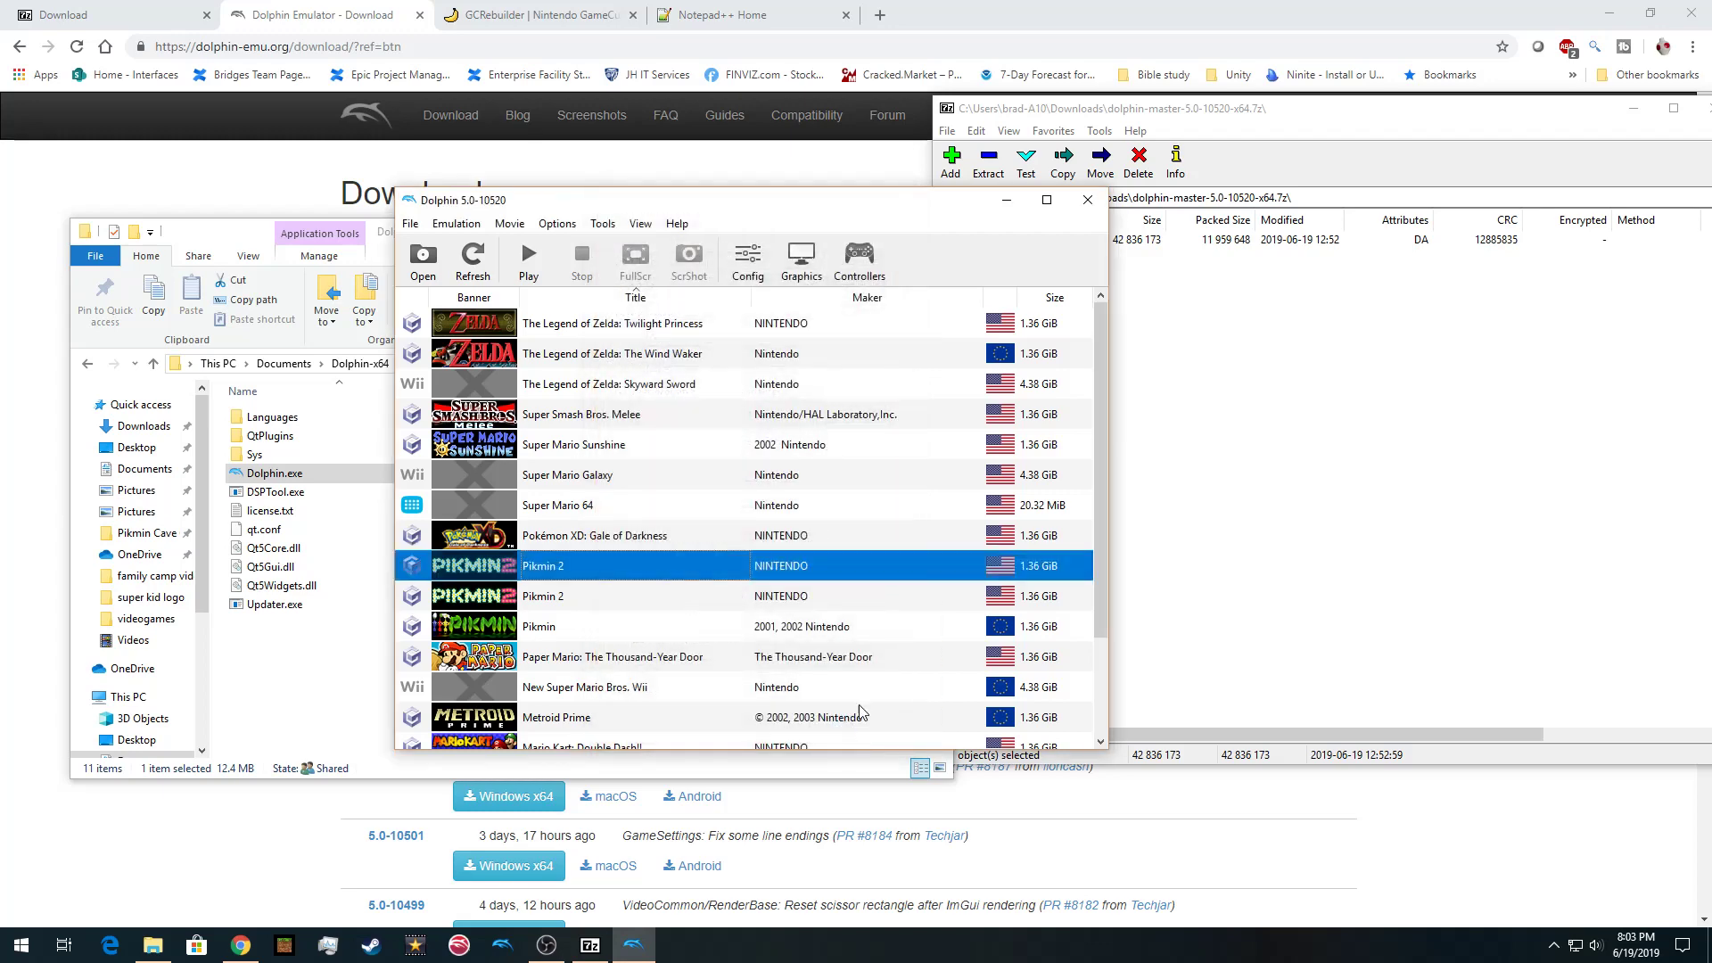
Launch the blue-bannered Pikmin 2 entry, maximize the game window and advance past the health warning to the title menu
double_click(573, 571)
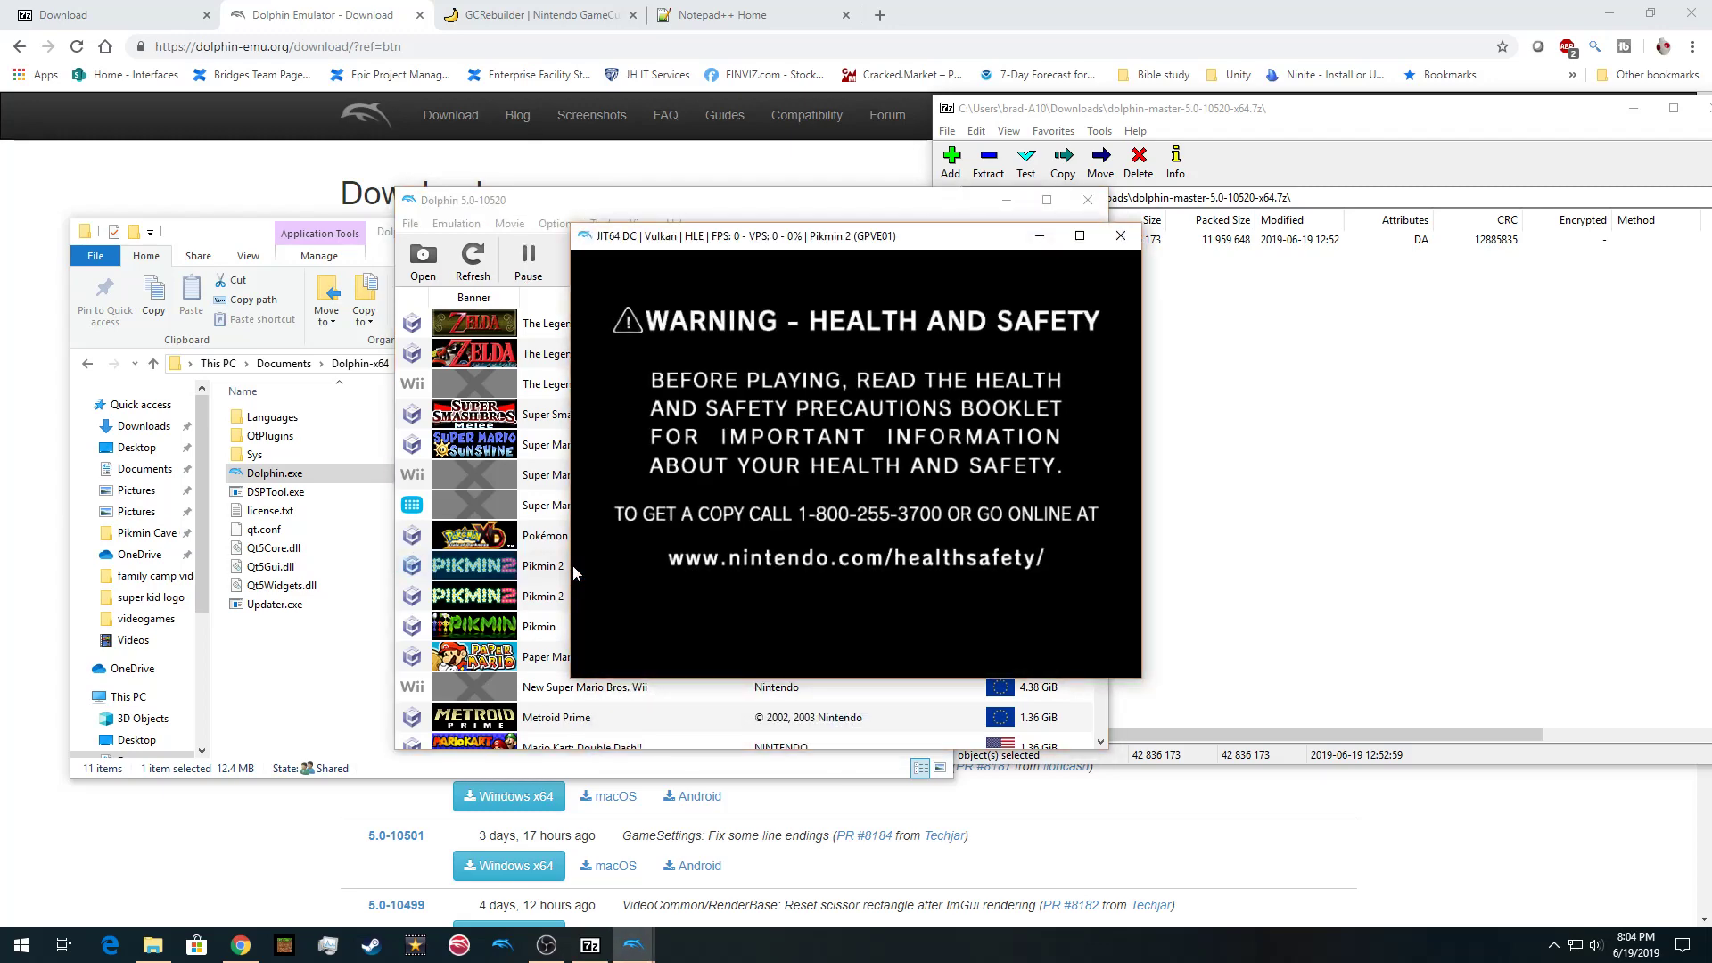
click(1075, 237)
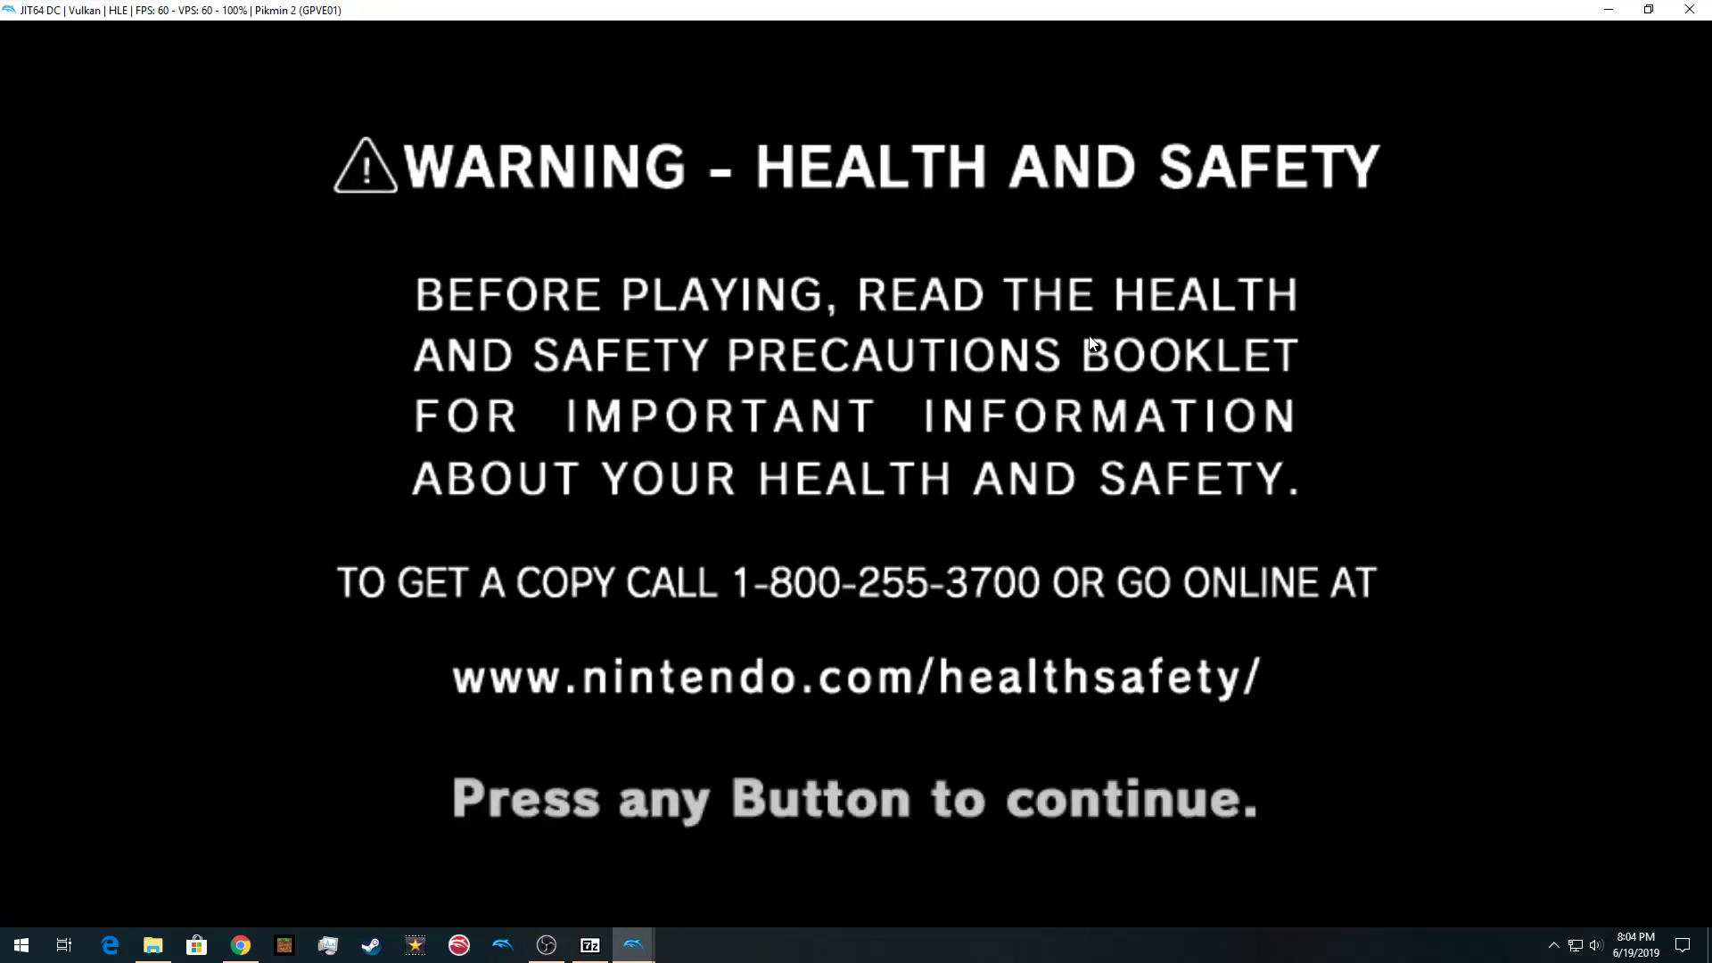
key(Return)
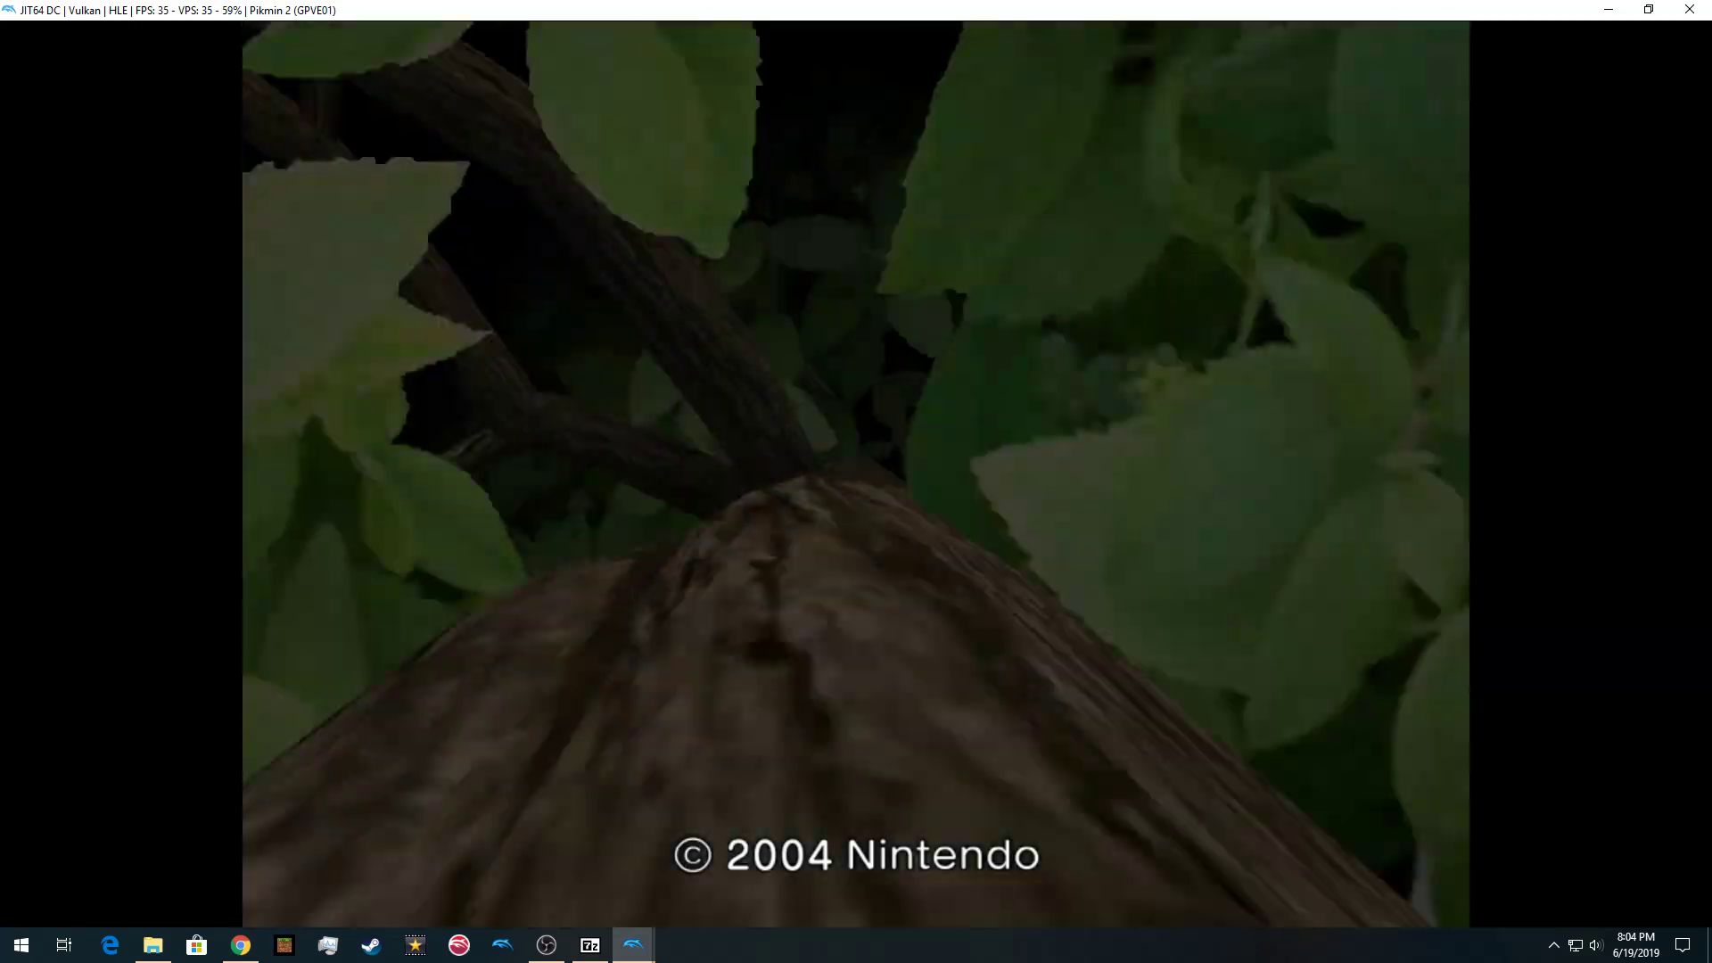
key(Return)
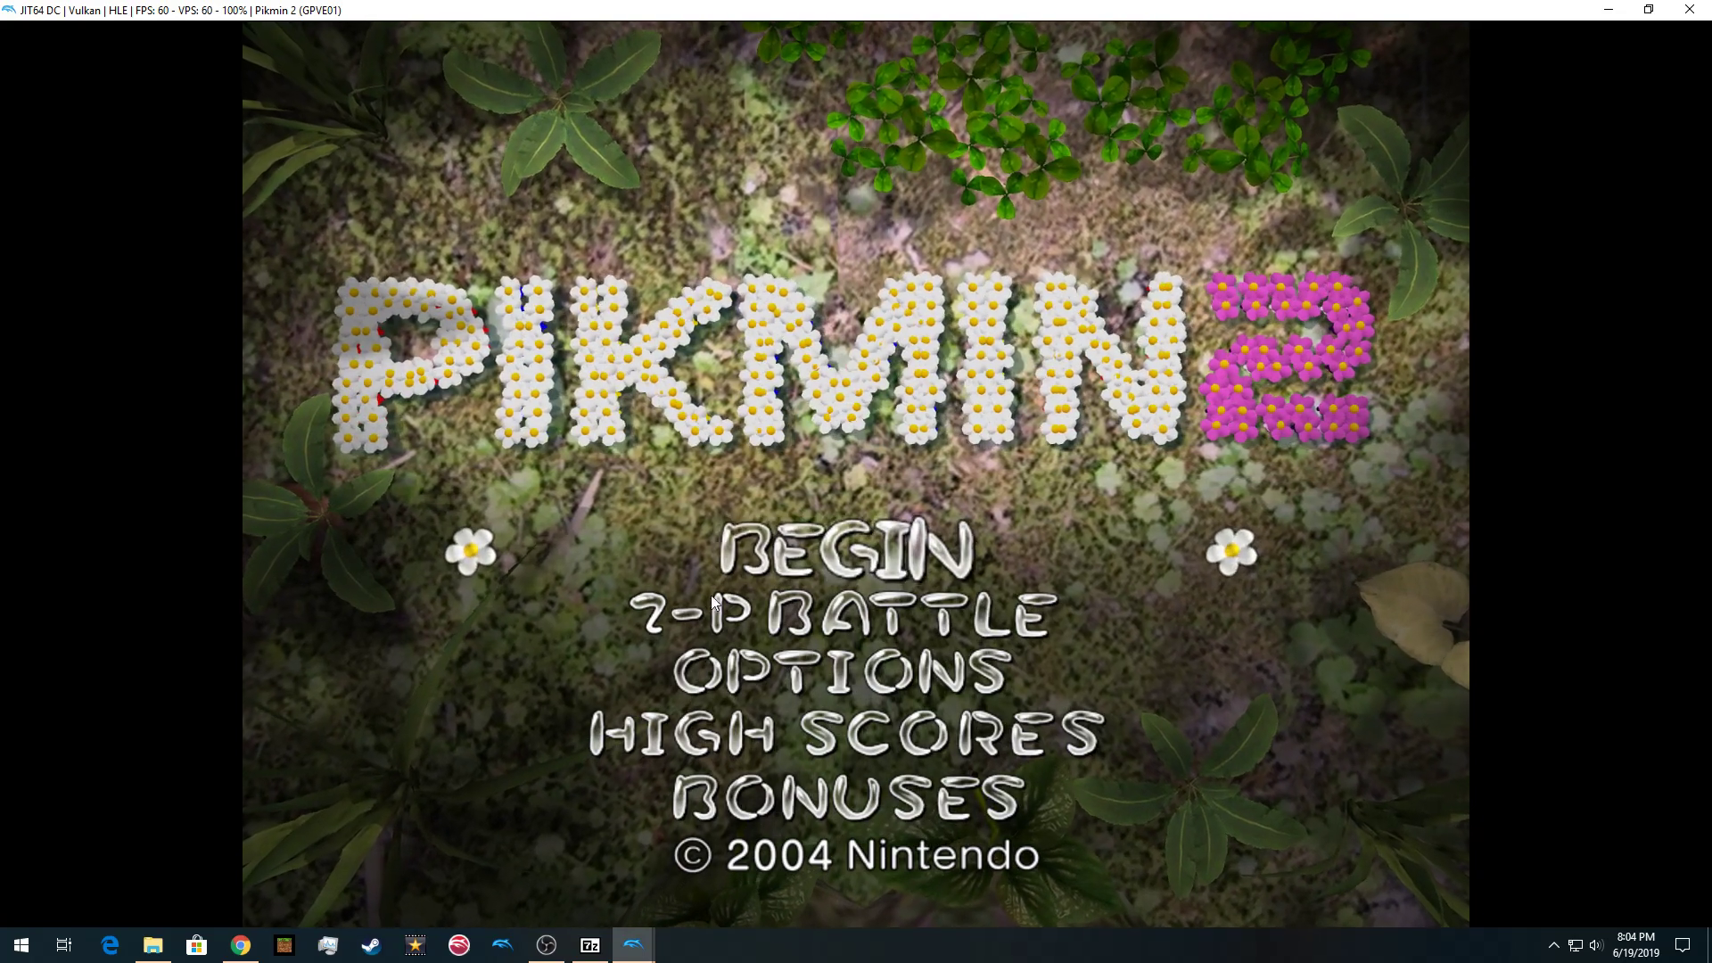
Stop the running Pikmin 2 game, select its blue-bannered entry in the game list and close Dolphin
click(1689, 9)
click(764, 501)
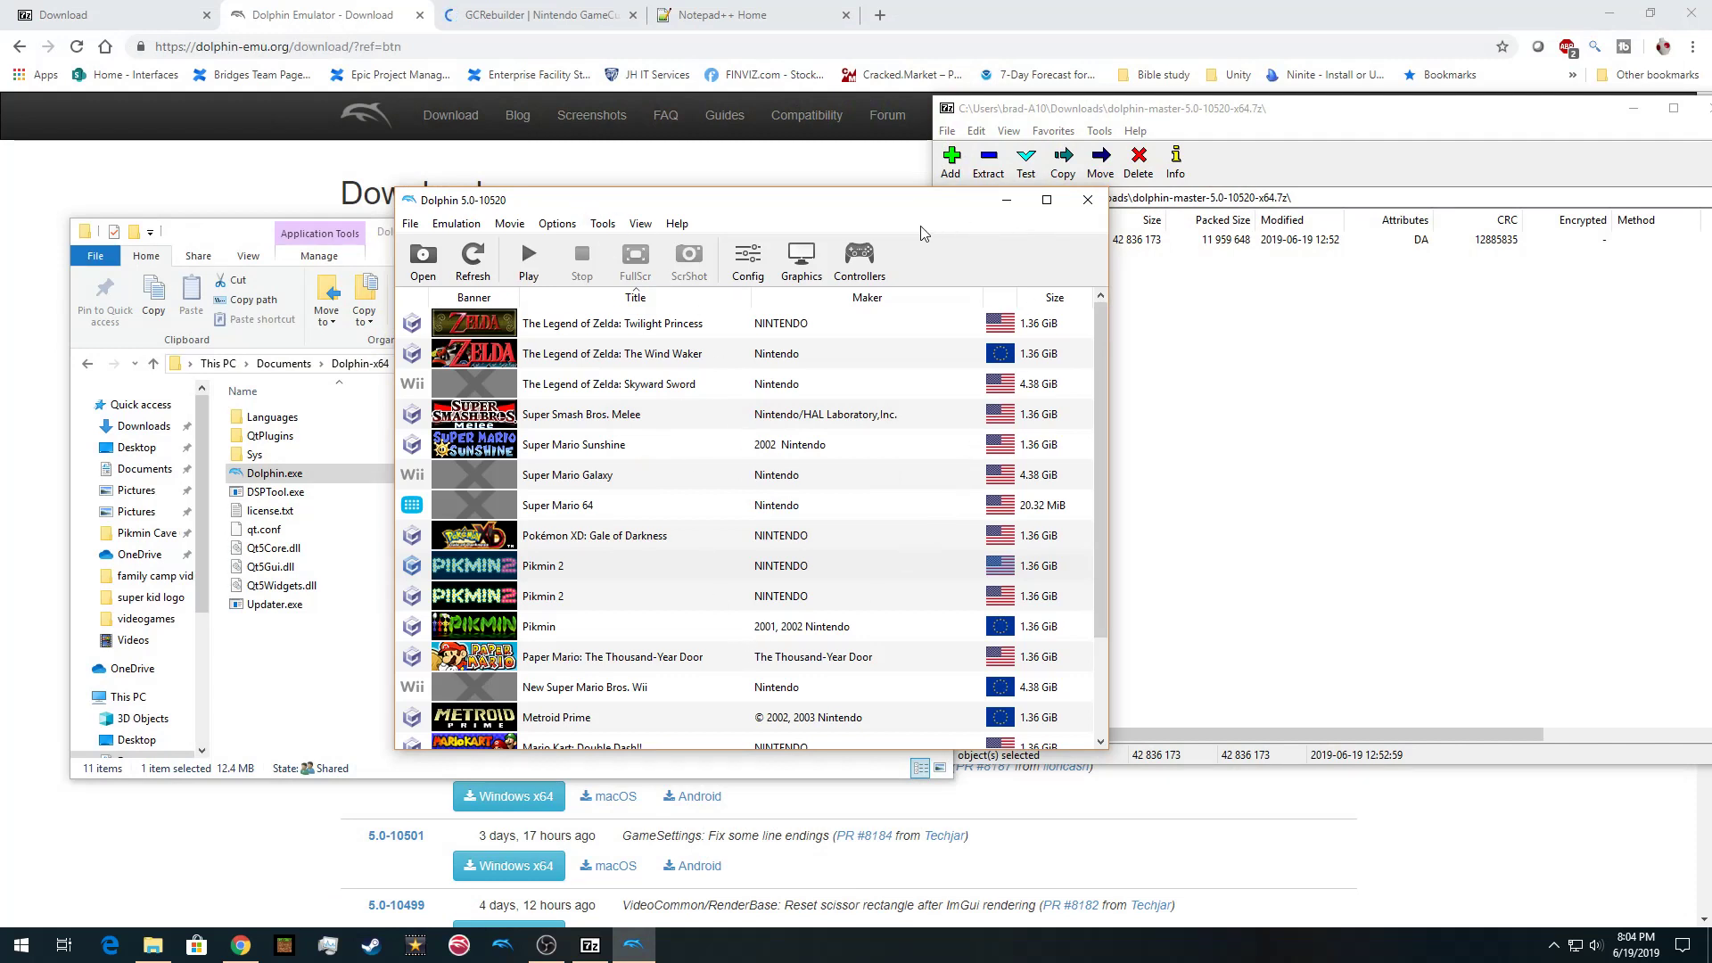
drag(862, 212, 715, 189)
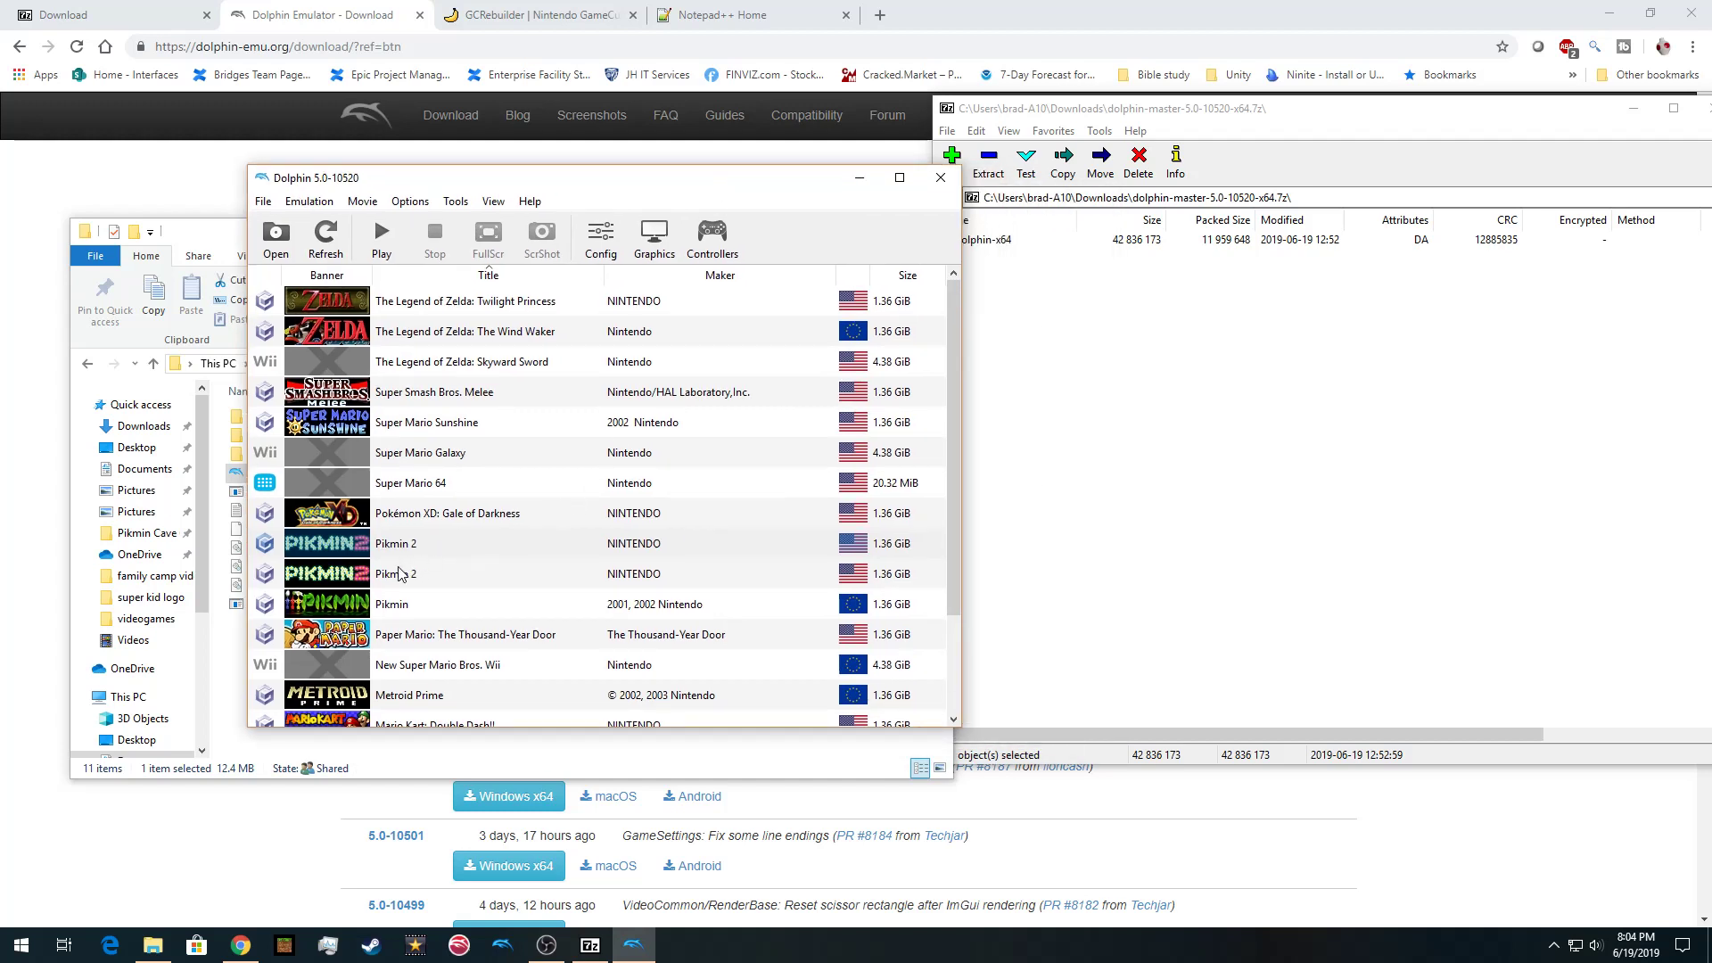
click(374, 576)
click(368, 553)
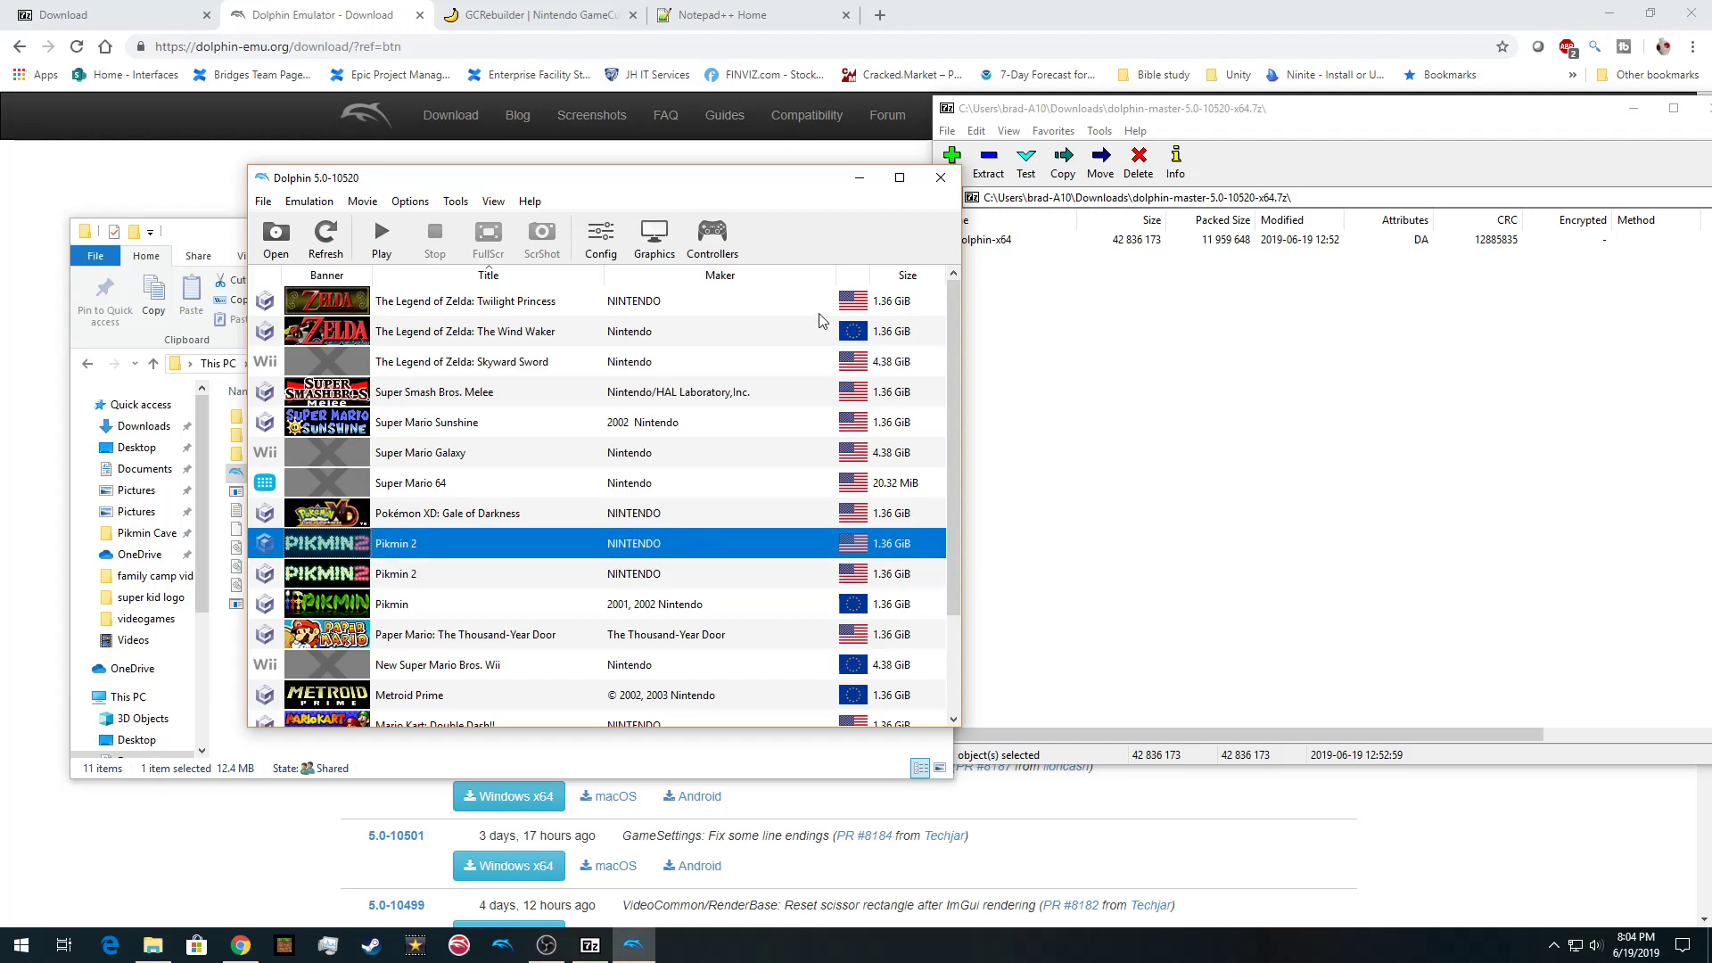
click(941, 176)
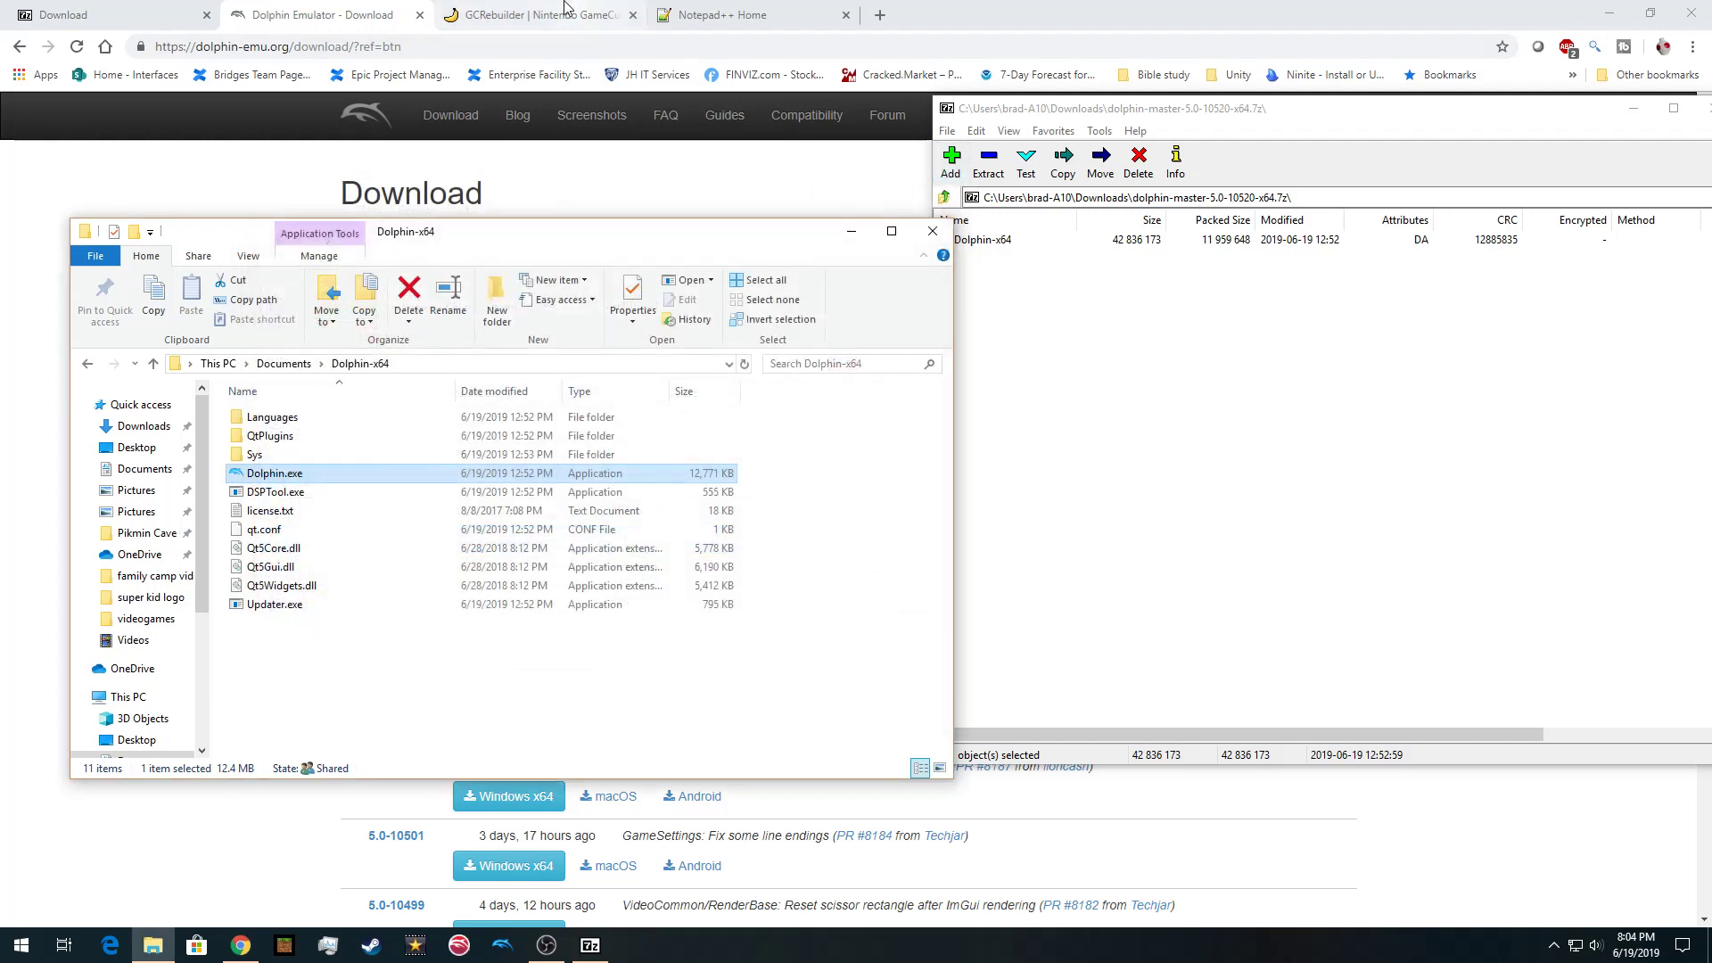
In the browser, download gcr_1_1.zip from the GCRebuilder page on GameBanana and open the downloaded archive
click(543, 15)
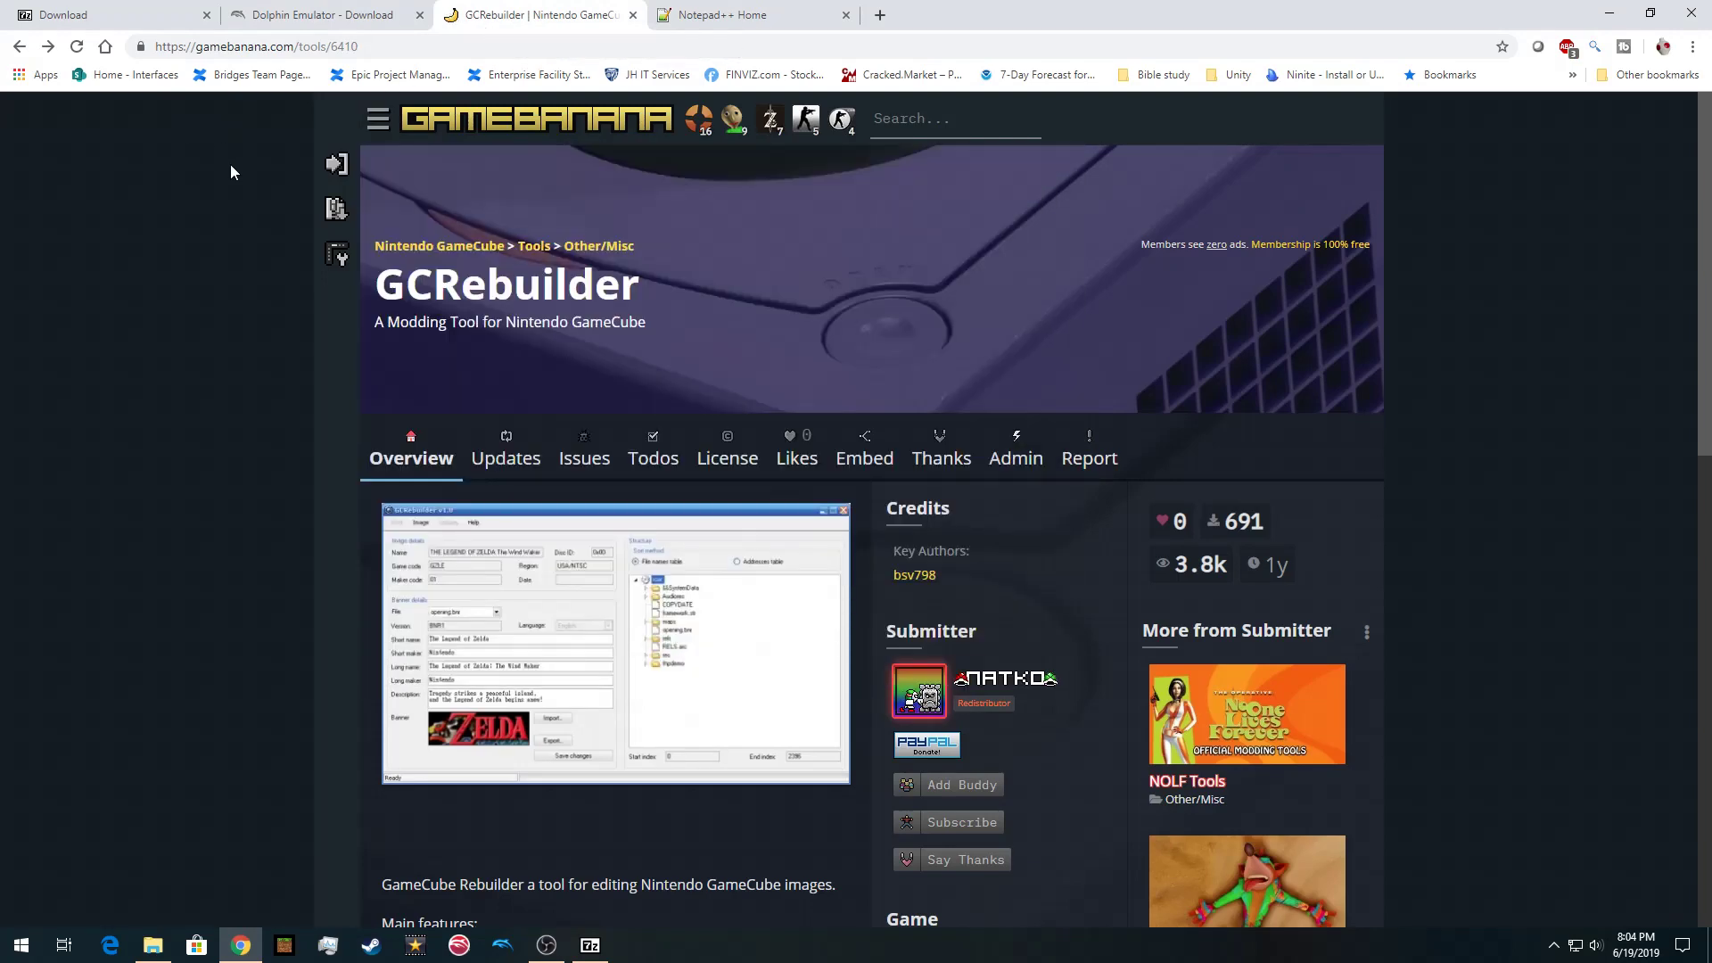
scroll(275, 408, down, 4)
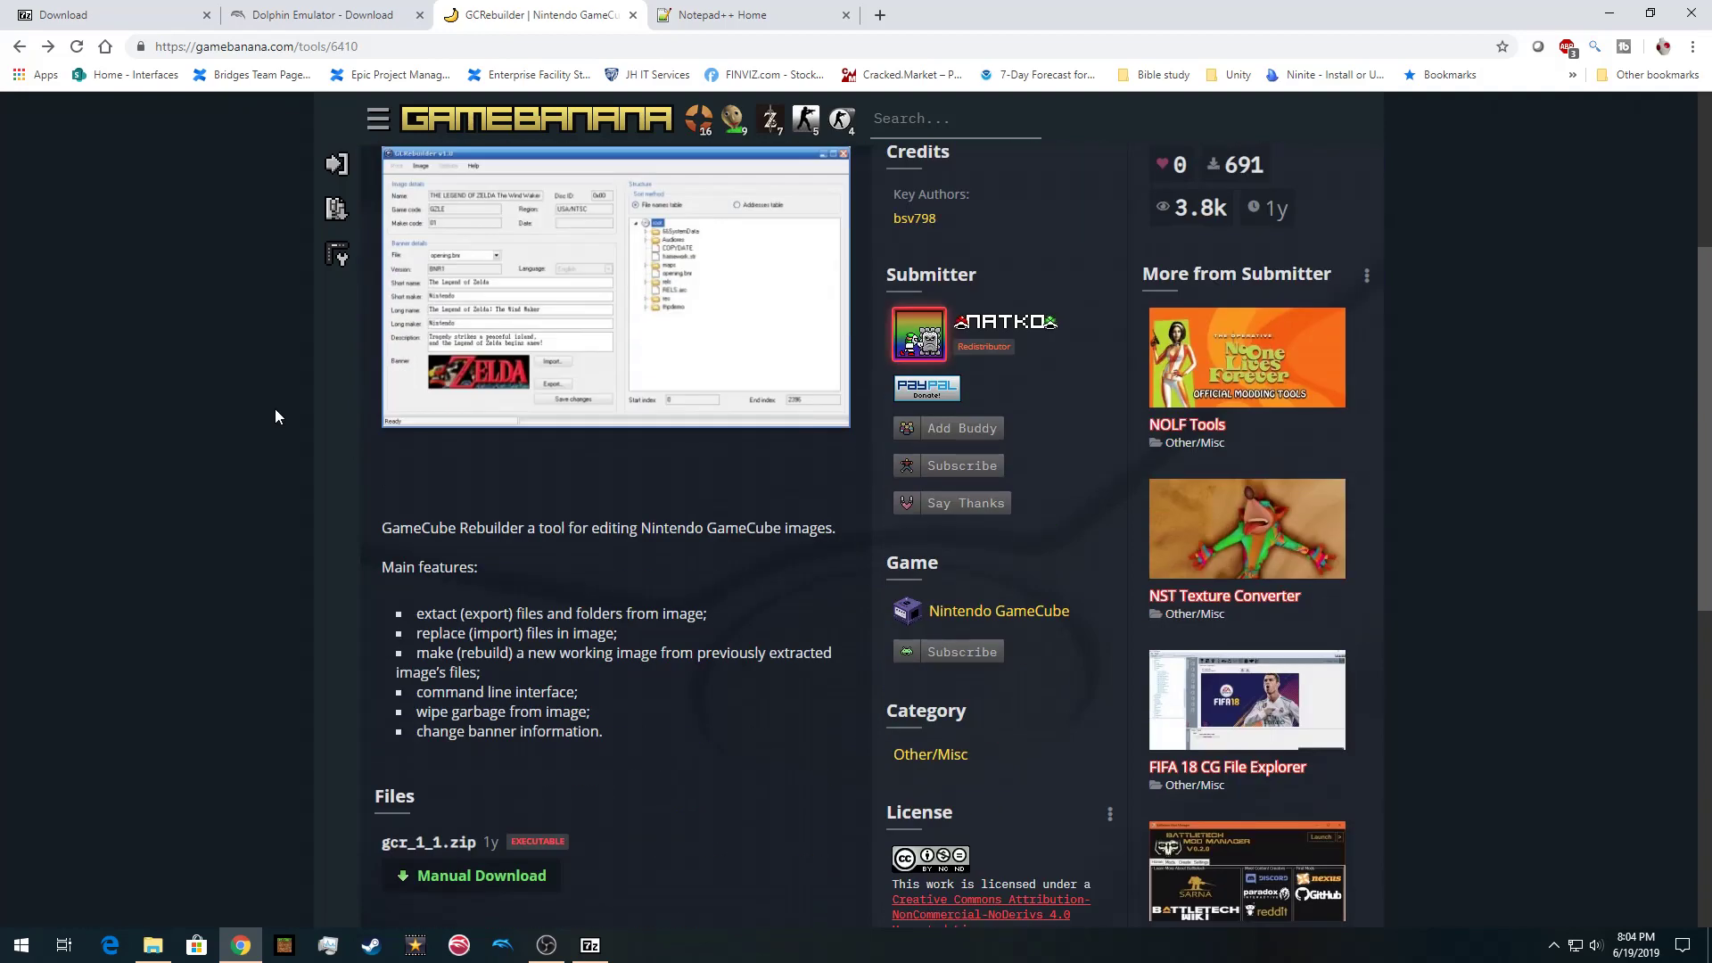
scroll(275, 408, up, 3)
scroll(326, 401, down, 4)
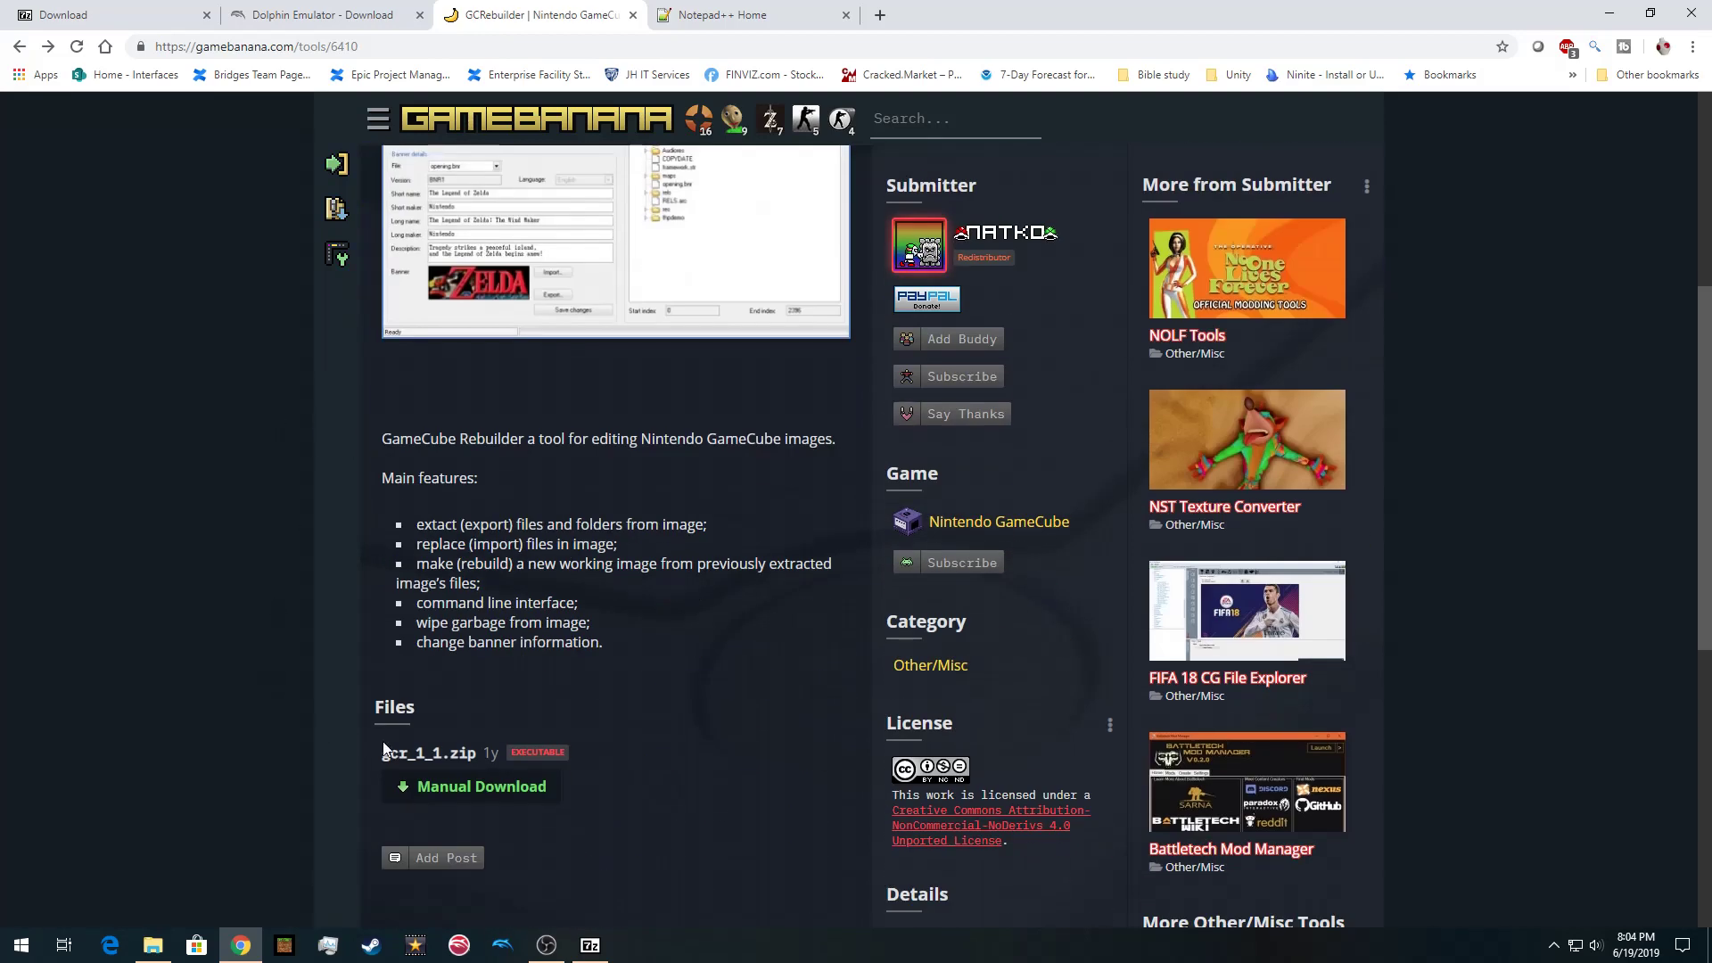
scroll(346, 718, down, 1)
click(443, 699)
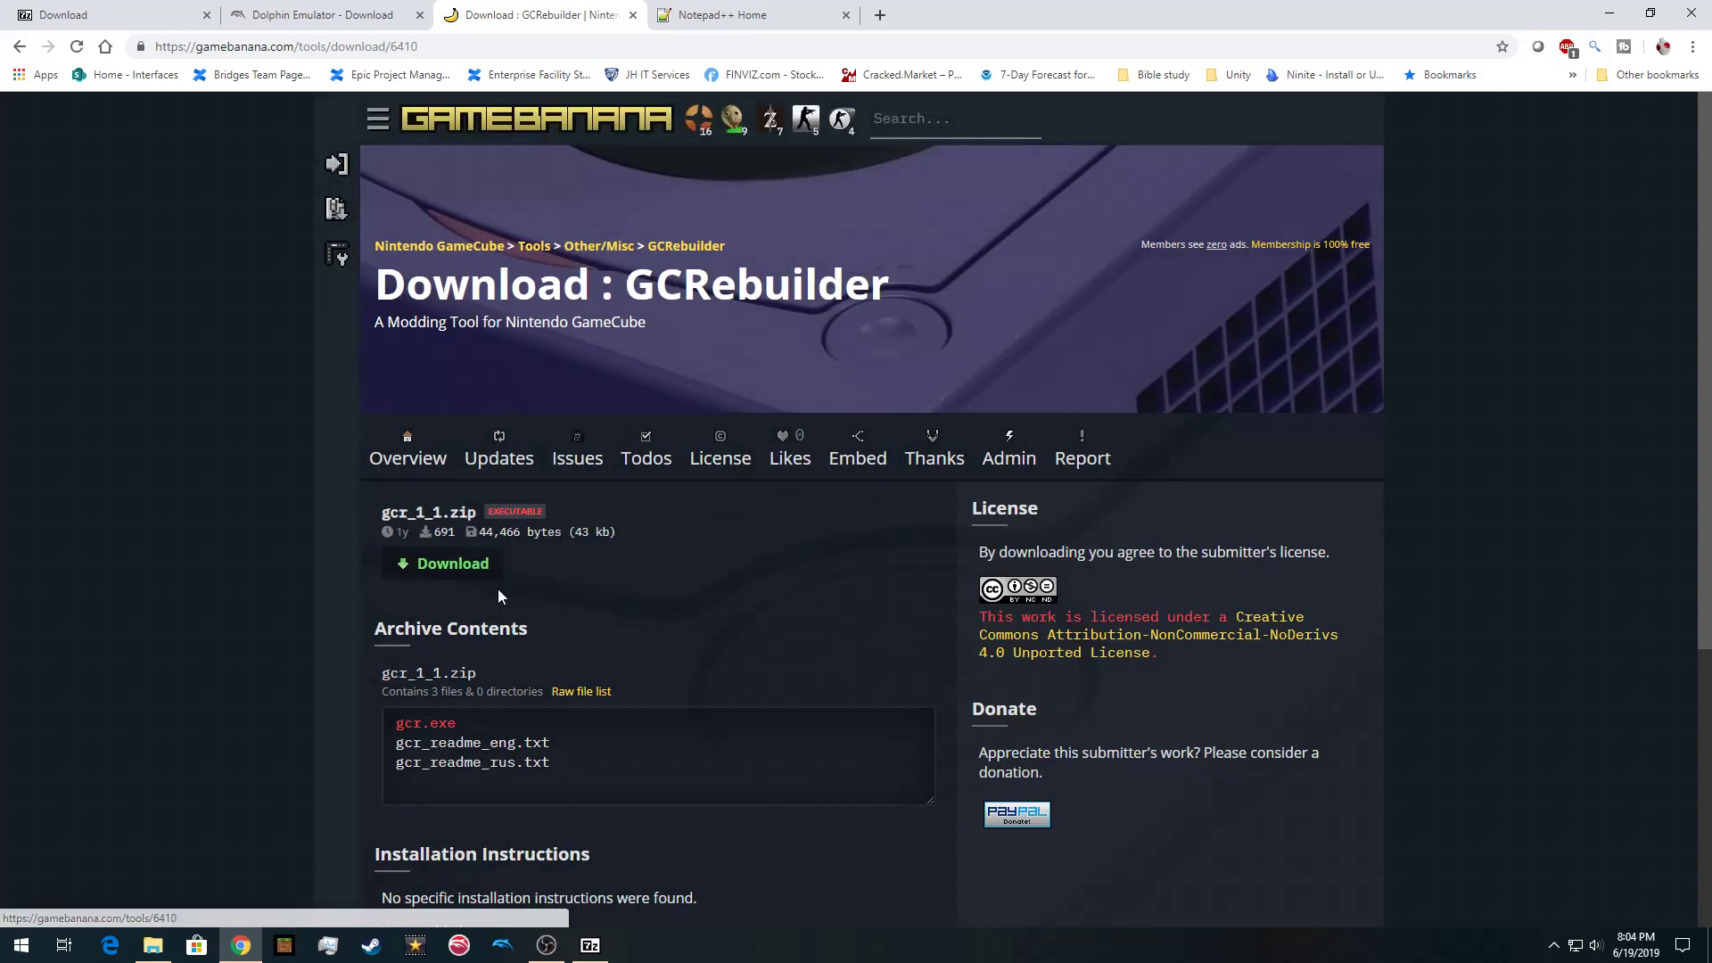
click(461, 571)
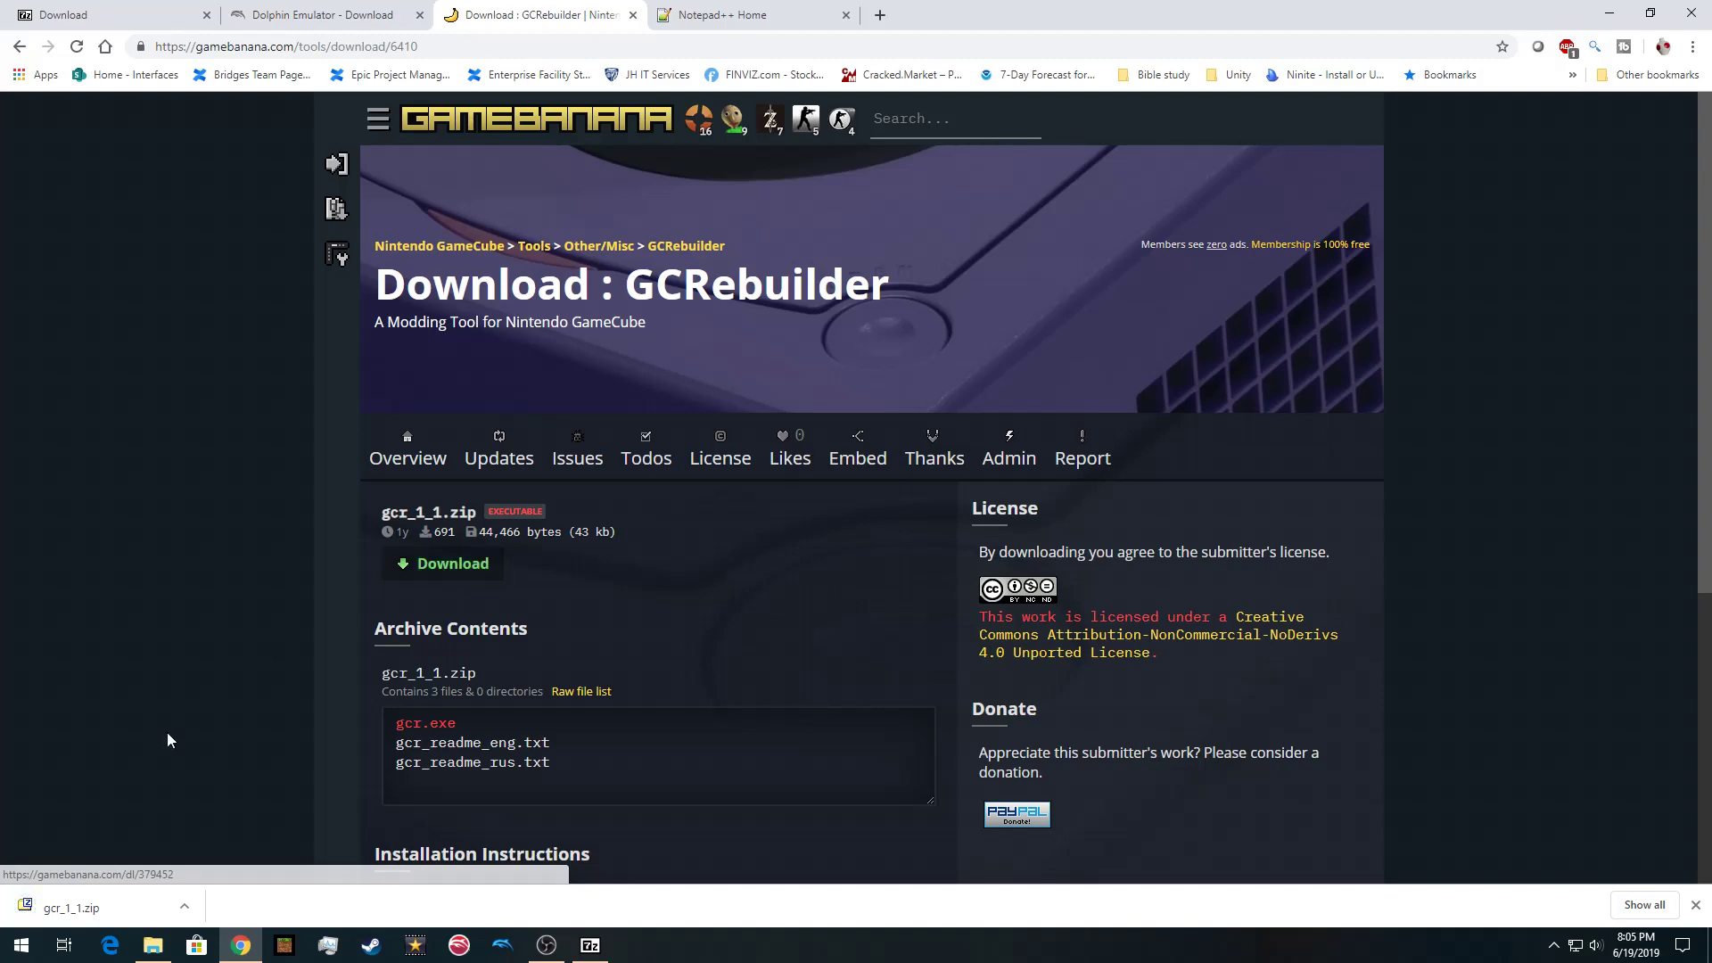
click(146, 908)
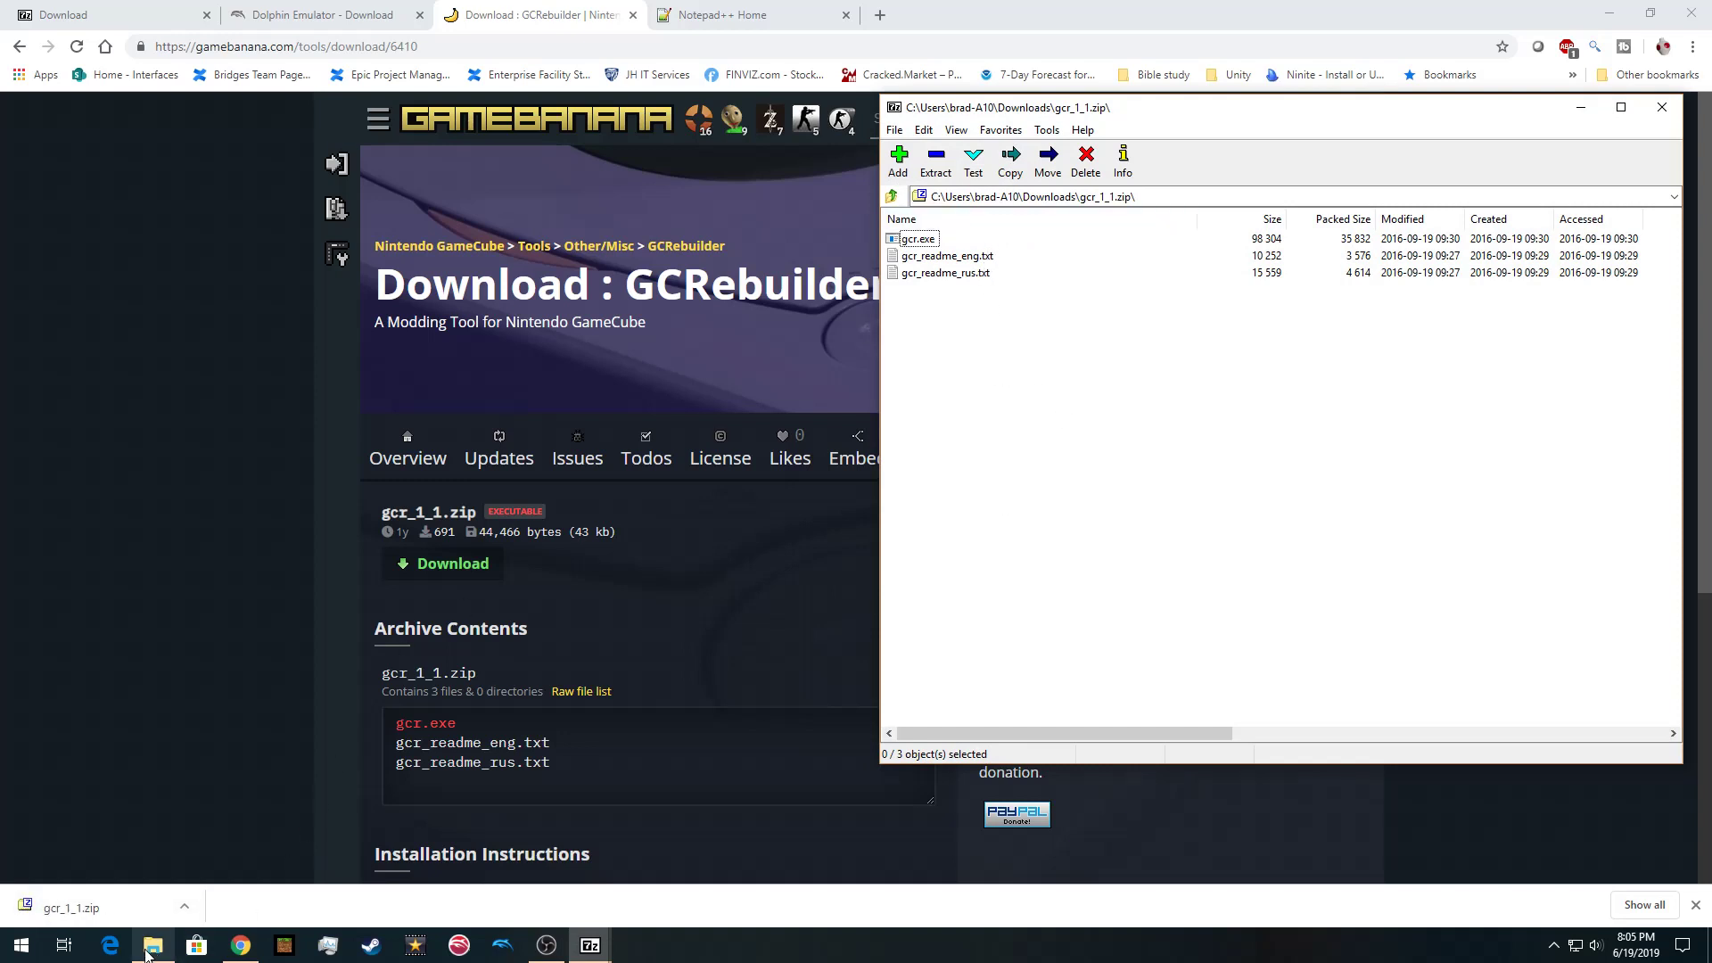
In File Explorer, create a folder named Pikmin 2 hacking in Documents and open it
click(151, 949)
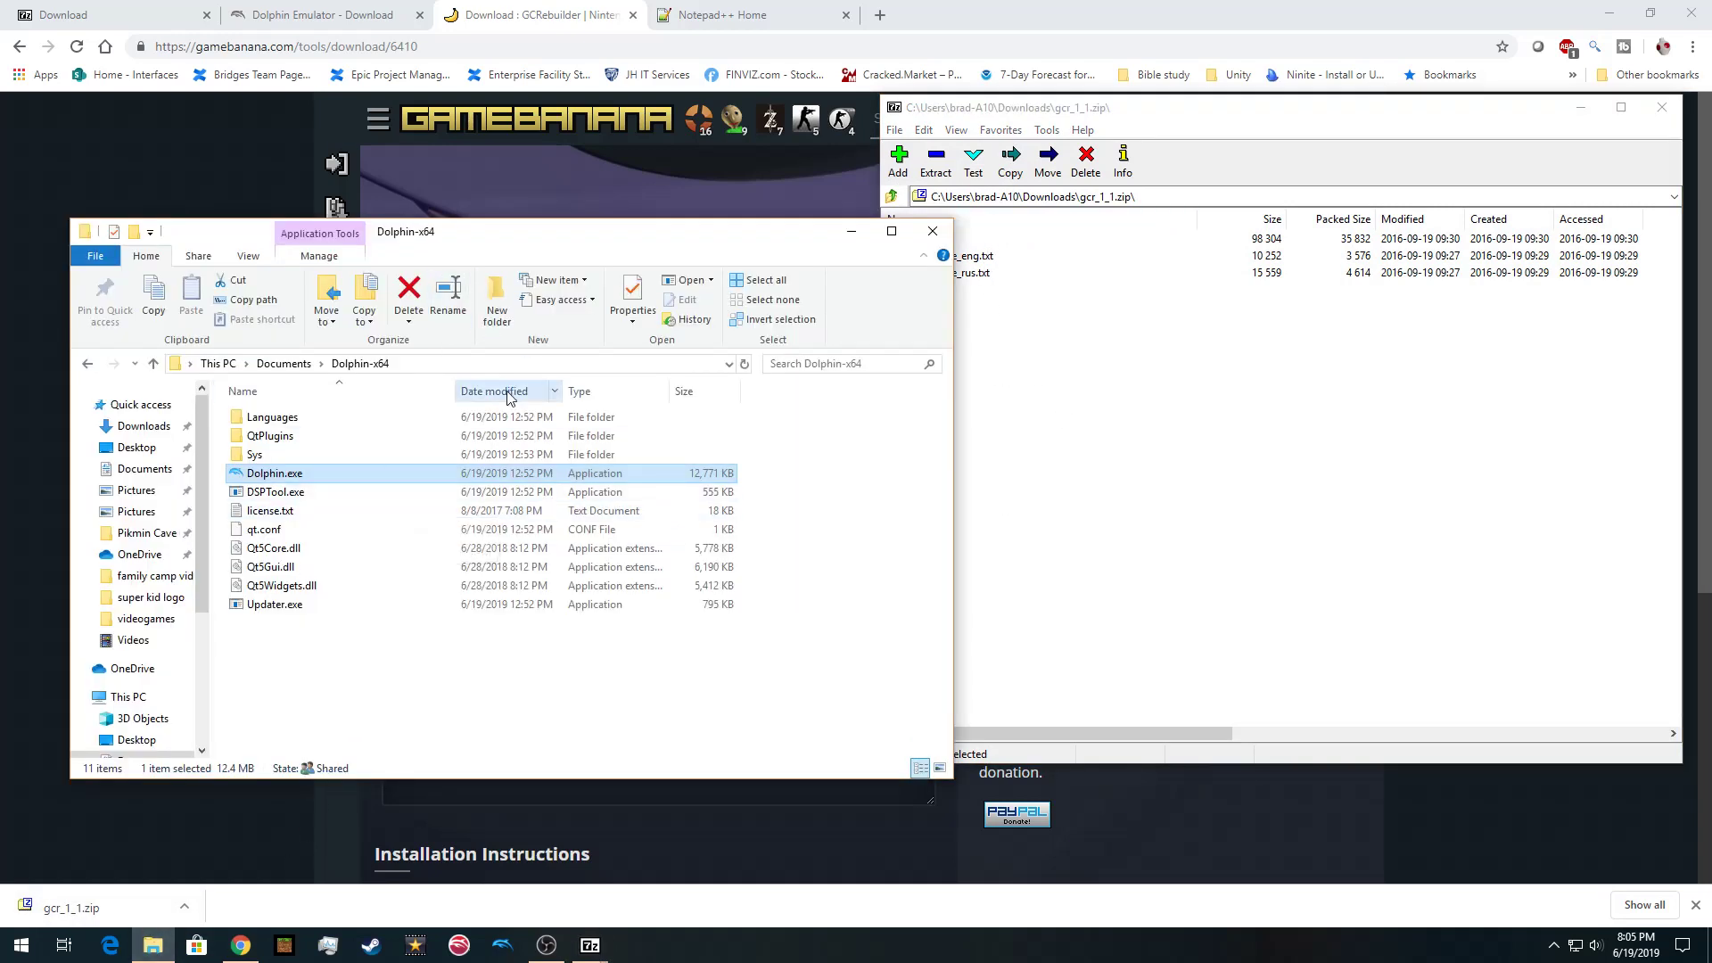
click(142, 469)
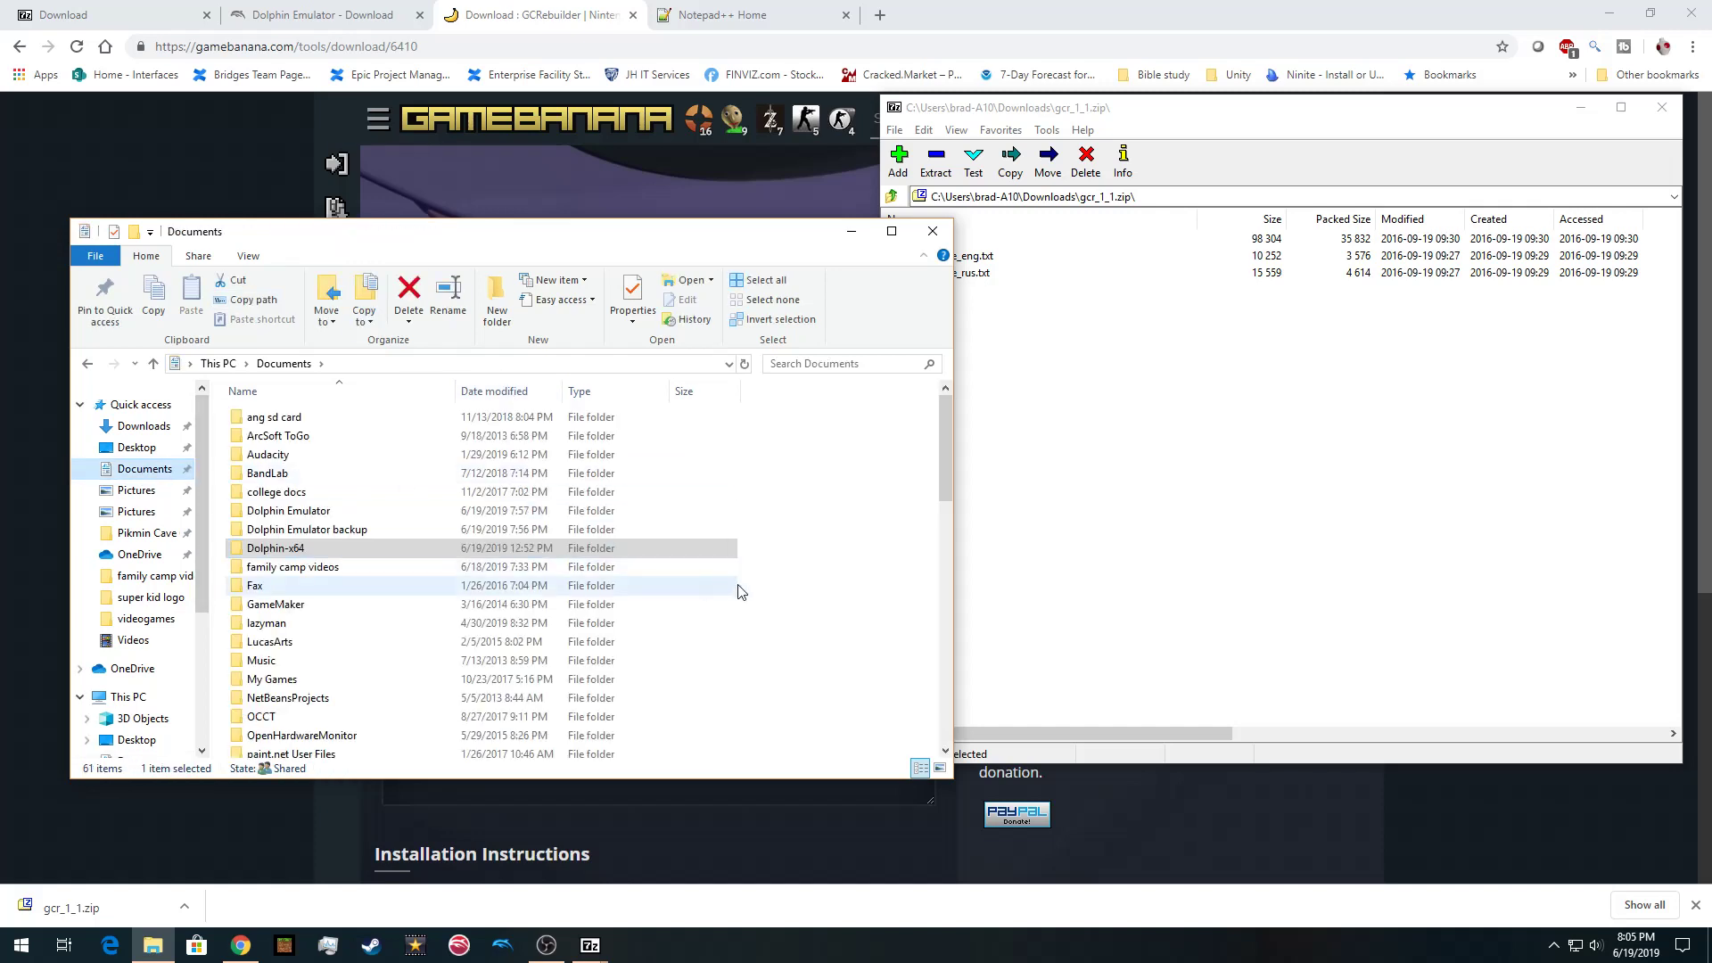
click(497, 299)
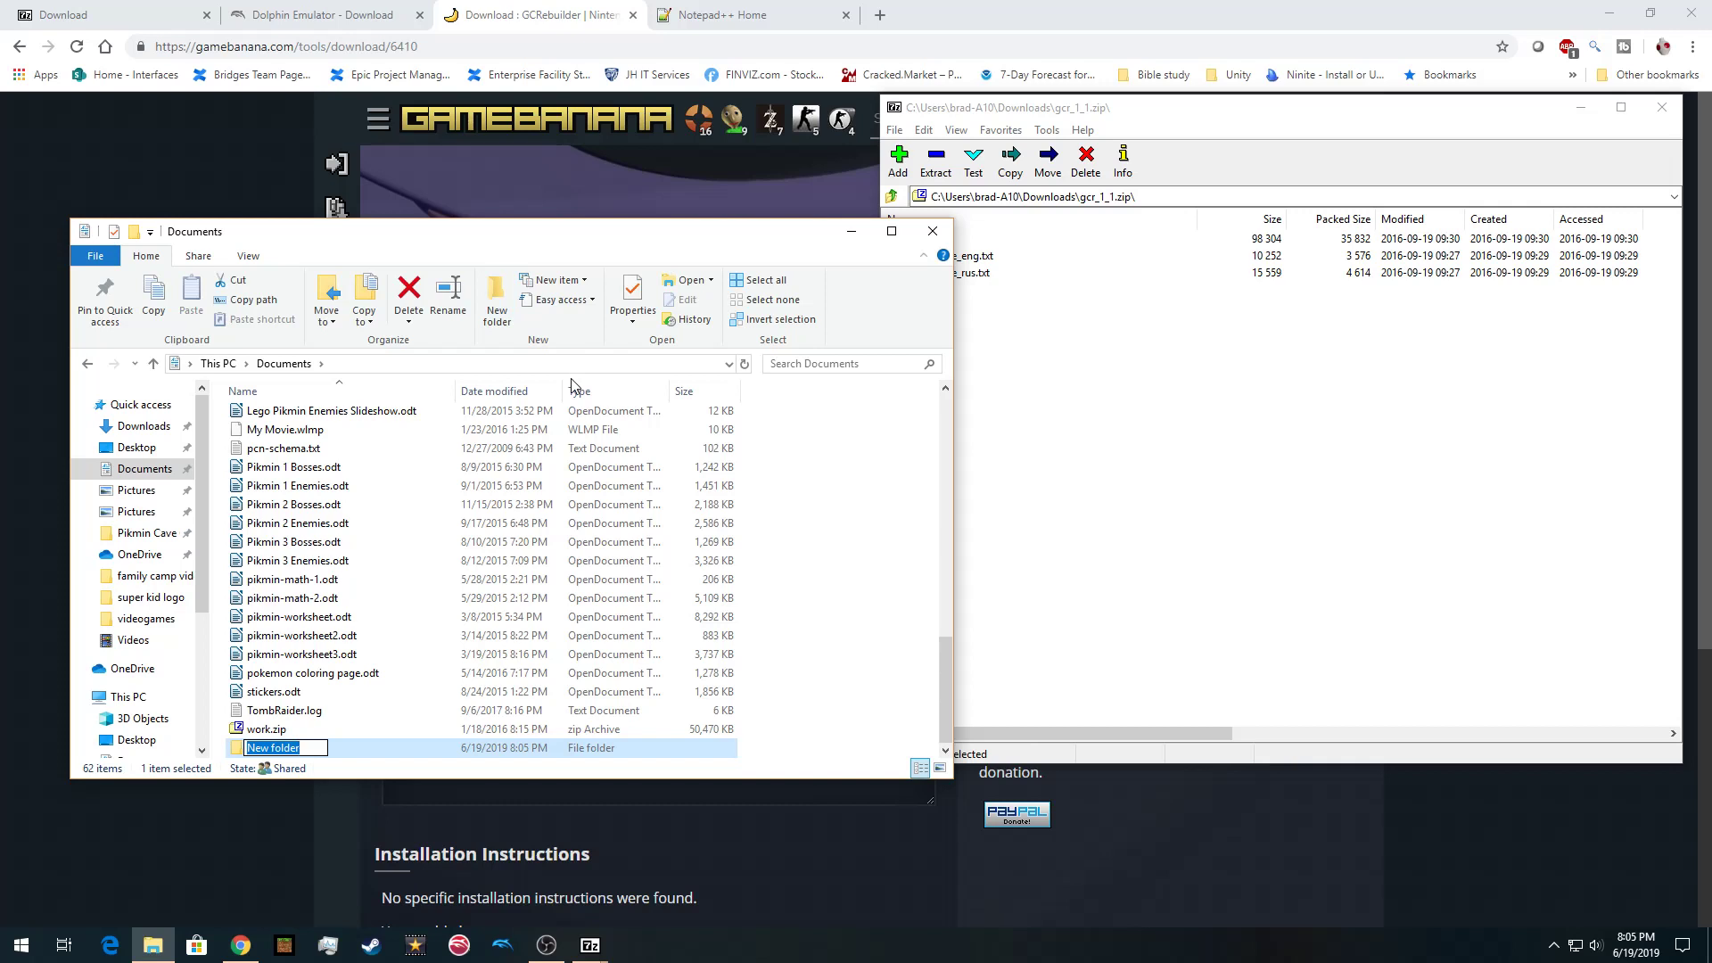
text(Pikmin 2 hacking)
key(Return)
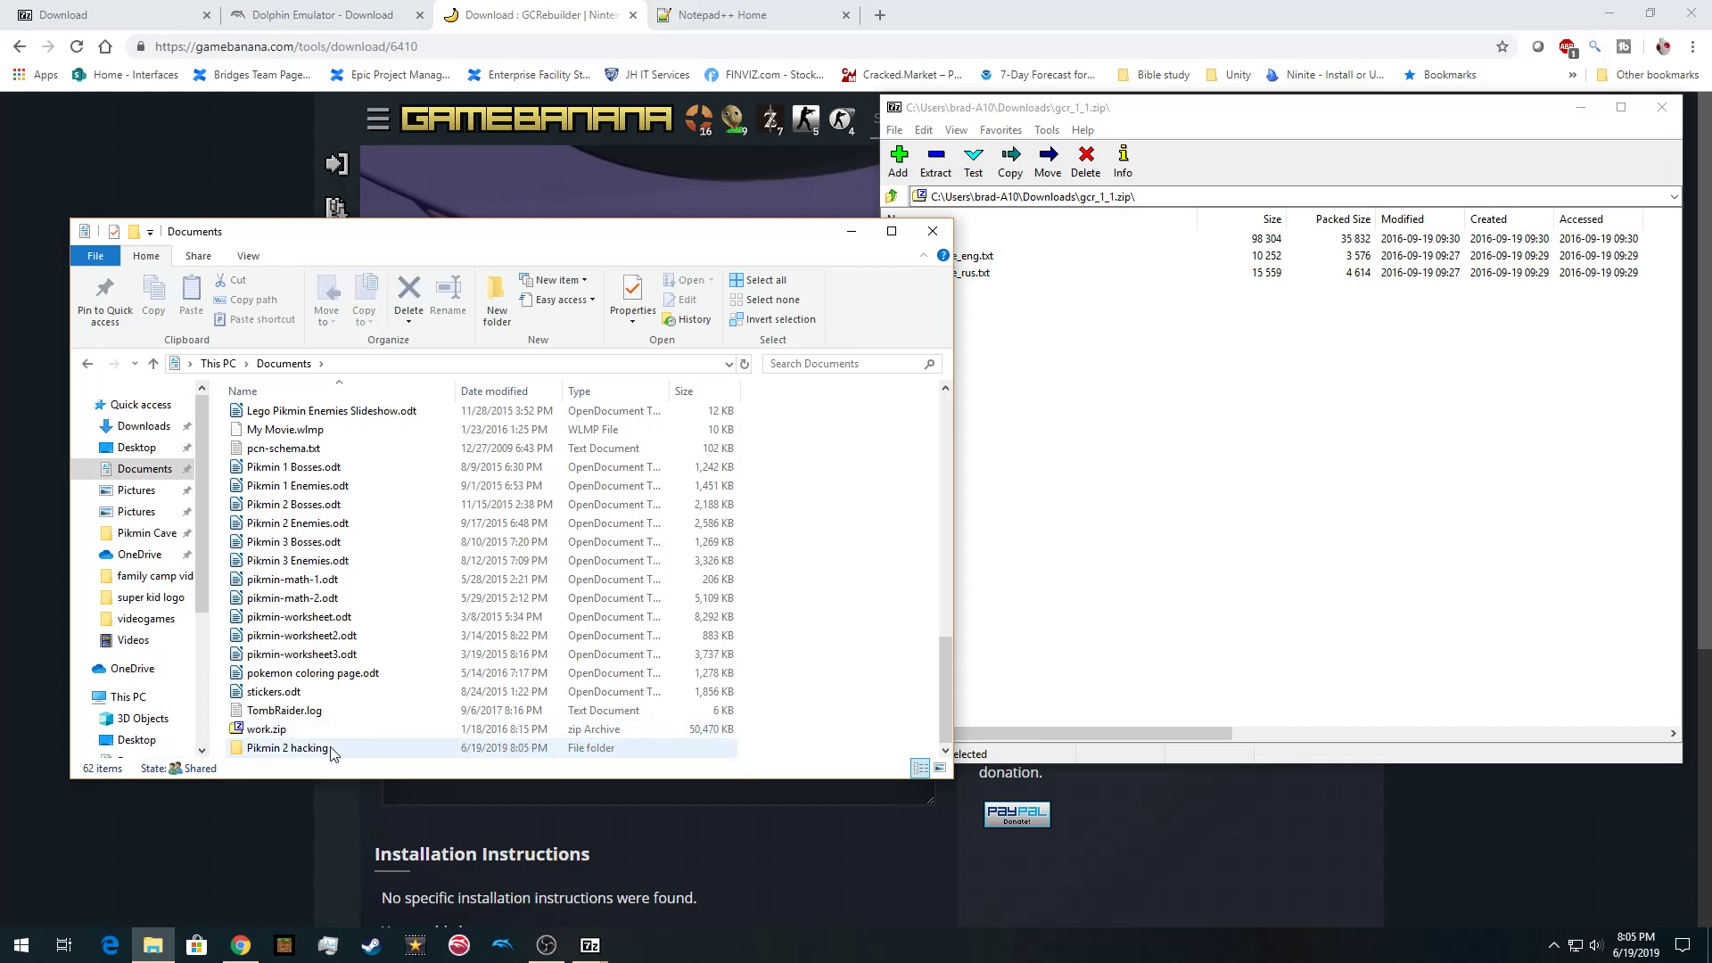
double_click(332, 748)
Extract gcr.exe and gcr_readme_eng.txt from the gcr_1_1.zip archive into the Pikmin 2 hacking folder and close the archive
click(1000, 470)
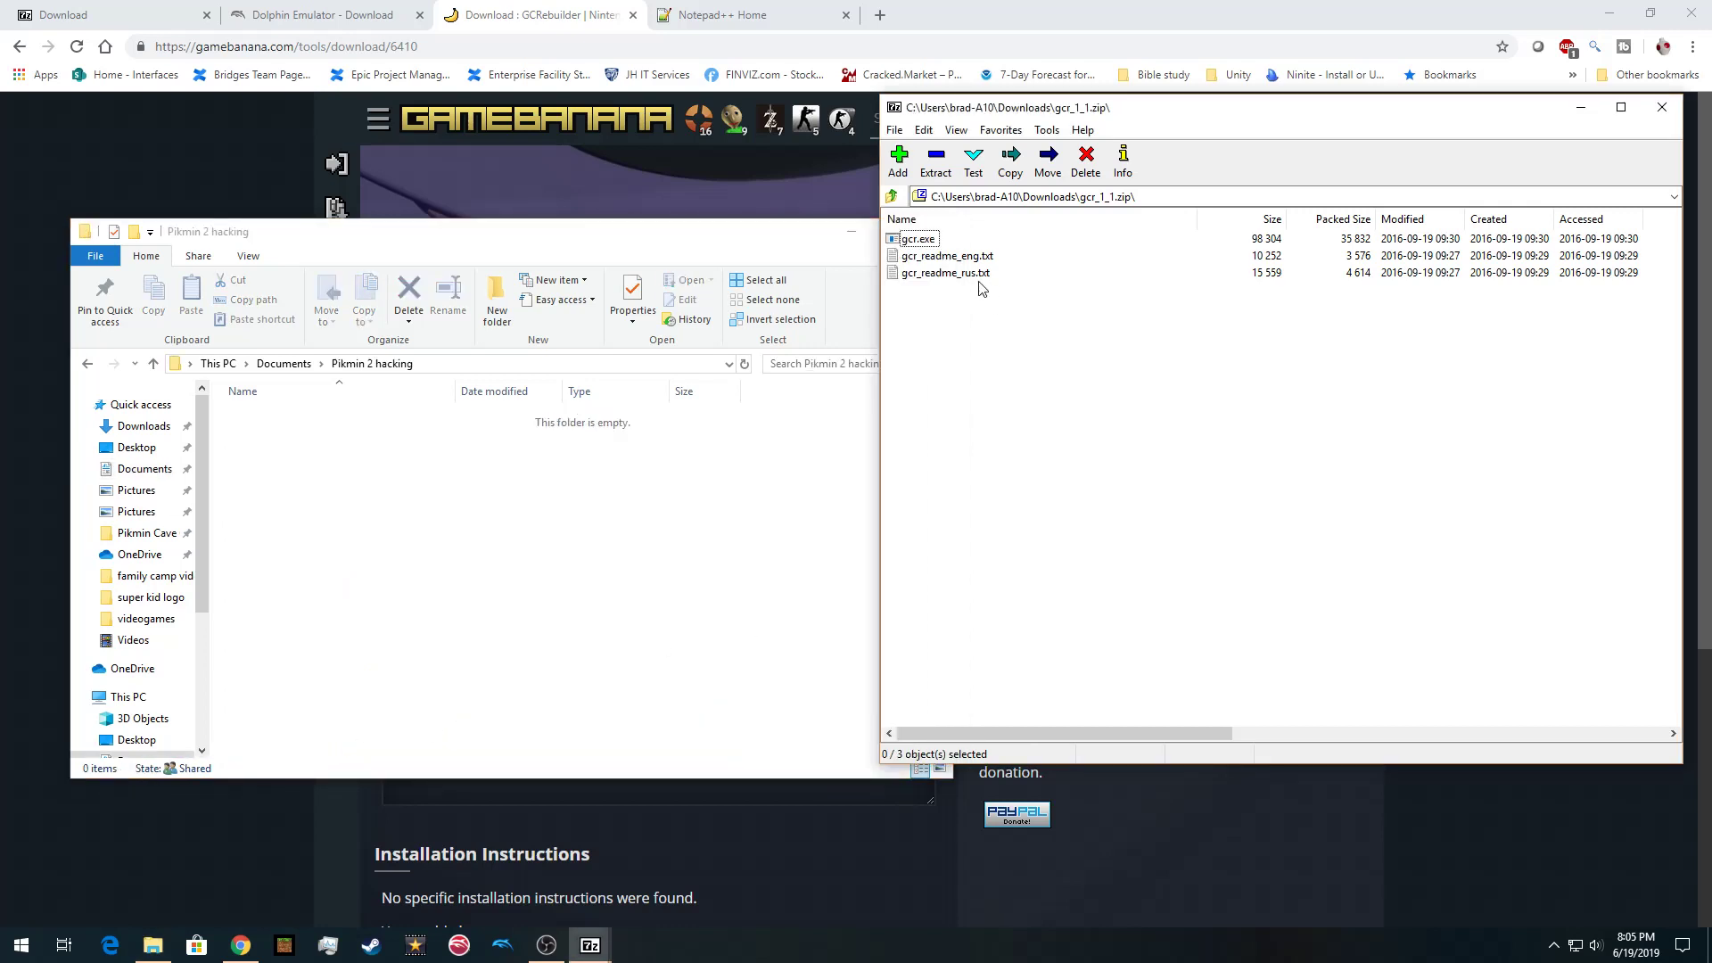
click(931, 246)
ctrl+click(934, 258)
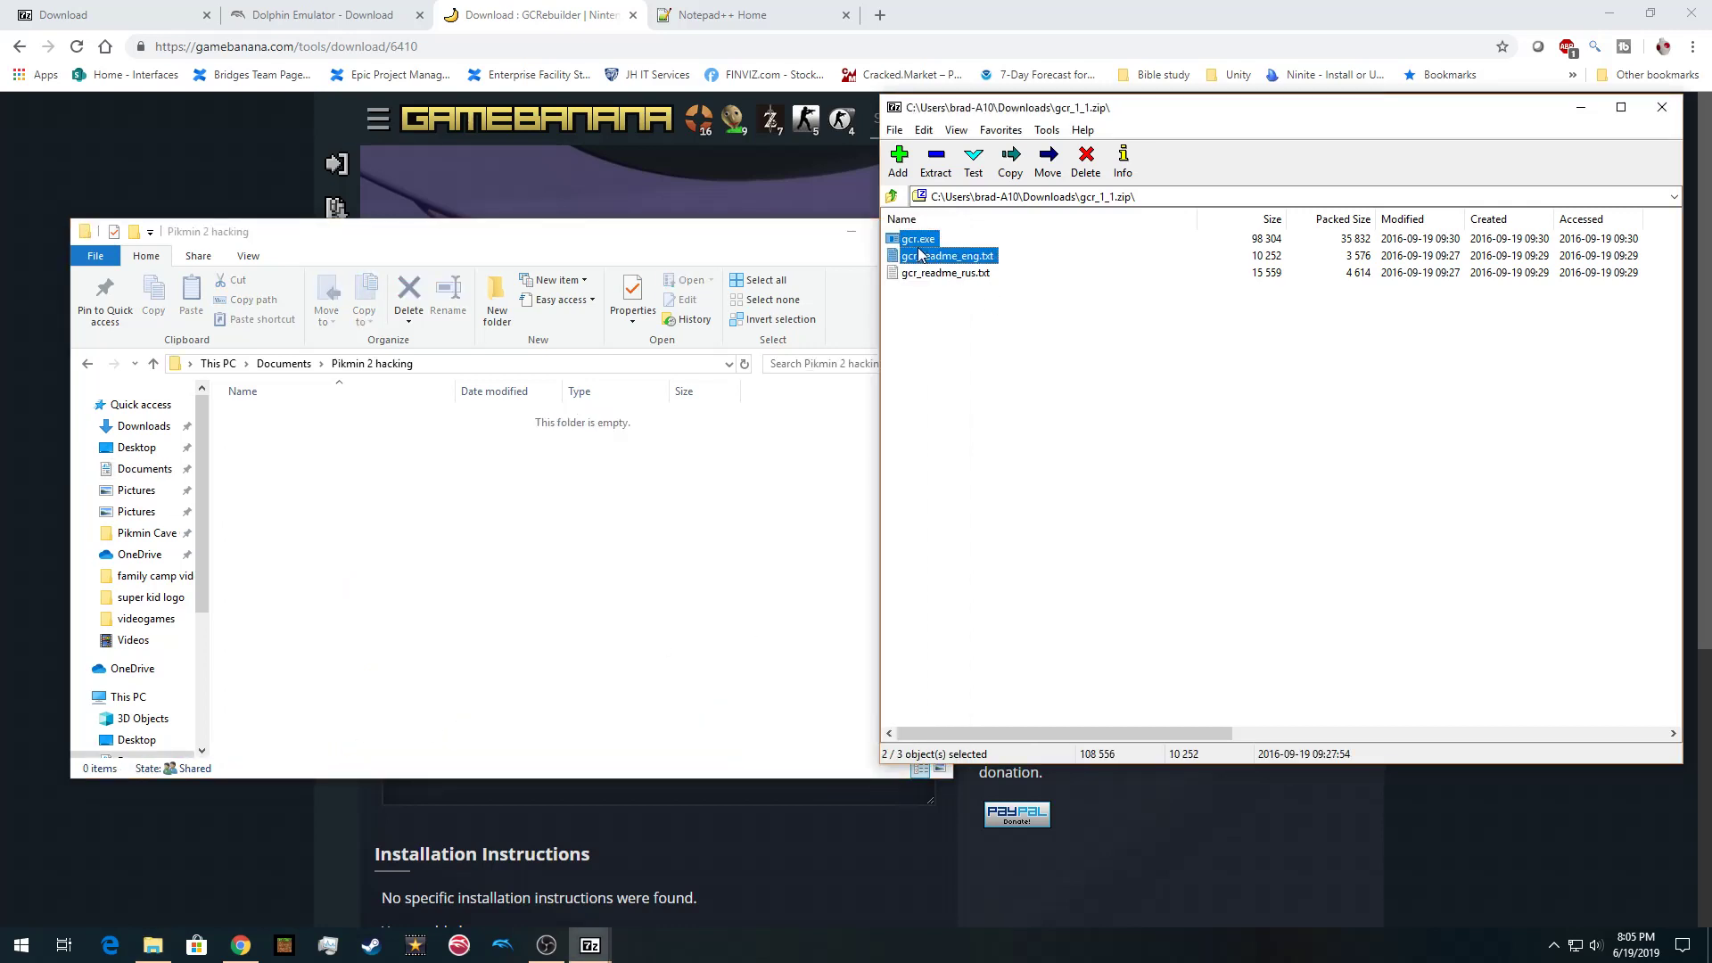
drag(919, 247, 444, 479)
click(455, 513)
click(998, 450)
click(1662, 108)
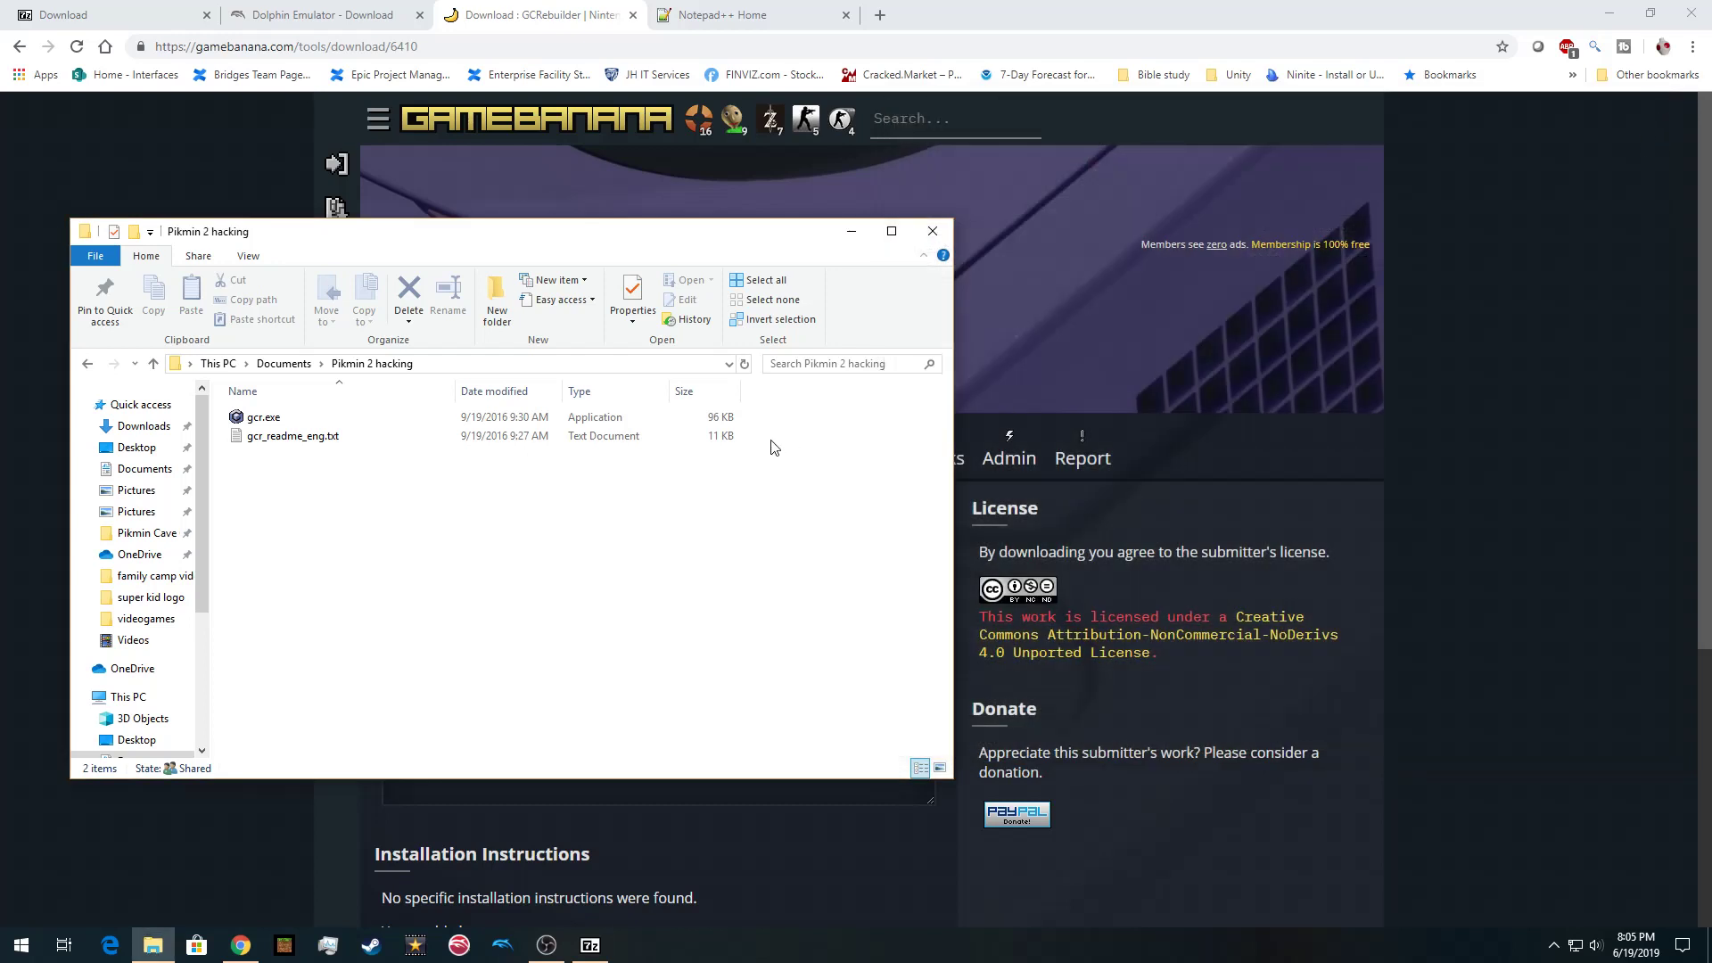
Launch gcr.exe from the Pikmin 2 hacking folder, arranging both windows on the desktop
drag(626, 235, 1136, 231)
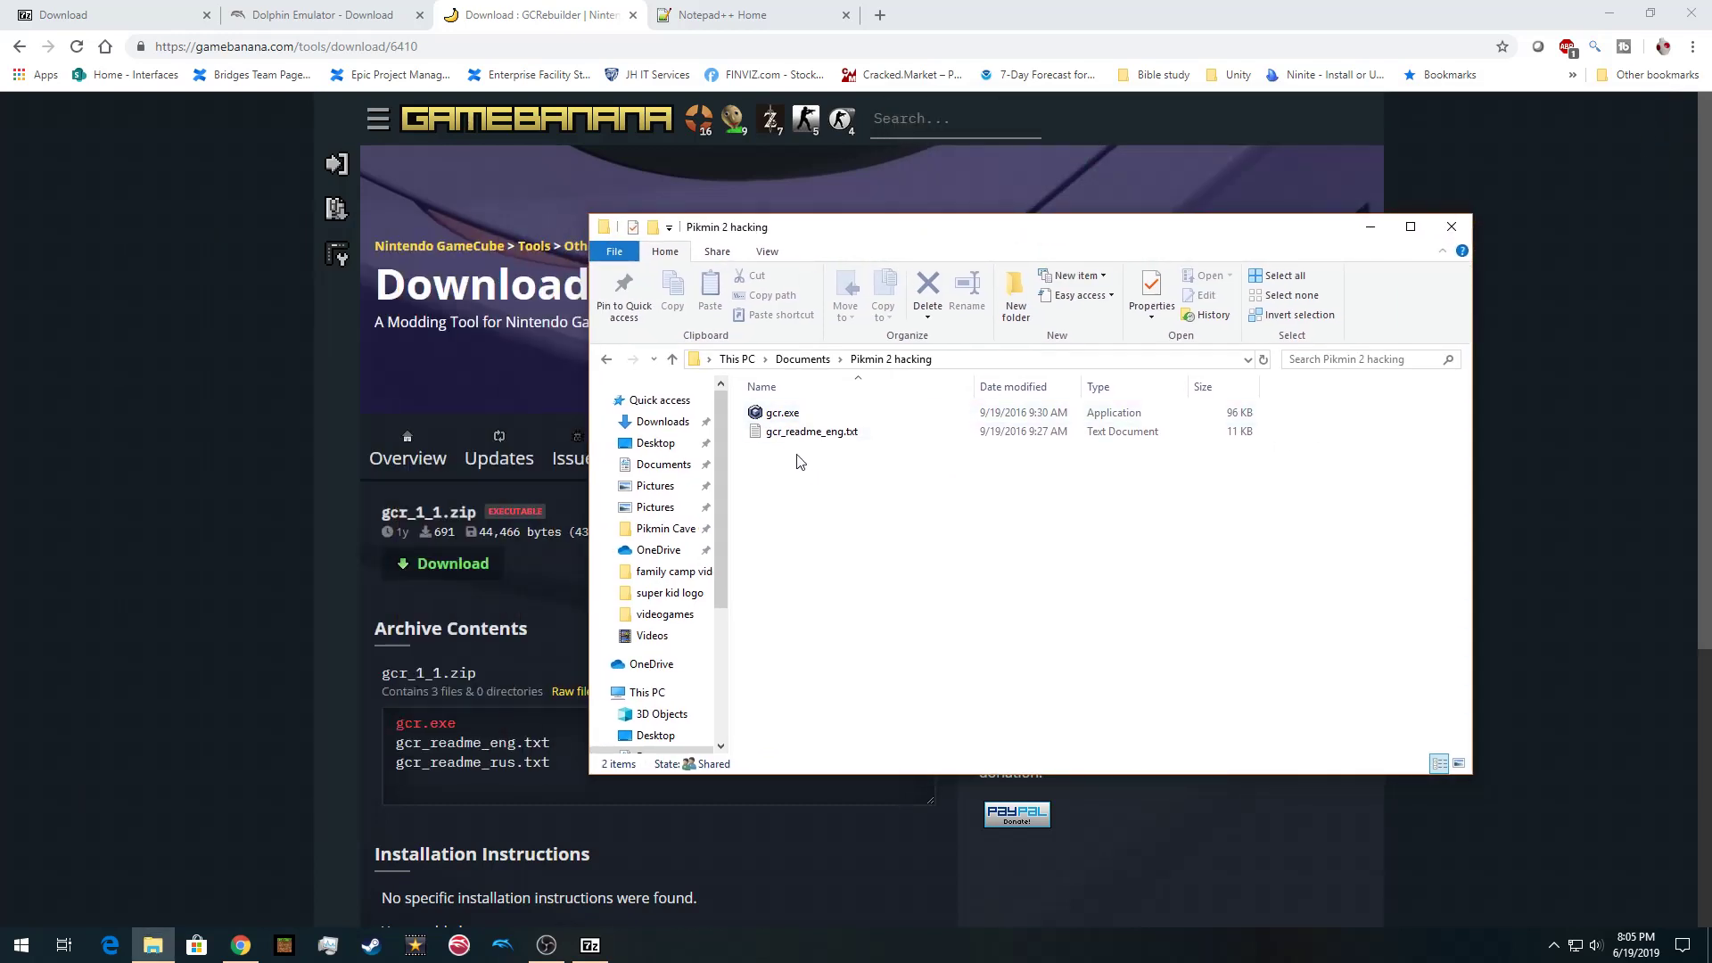
double_click(783, 415)
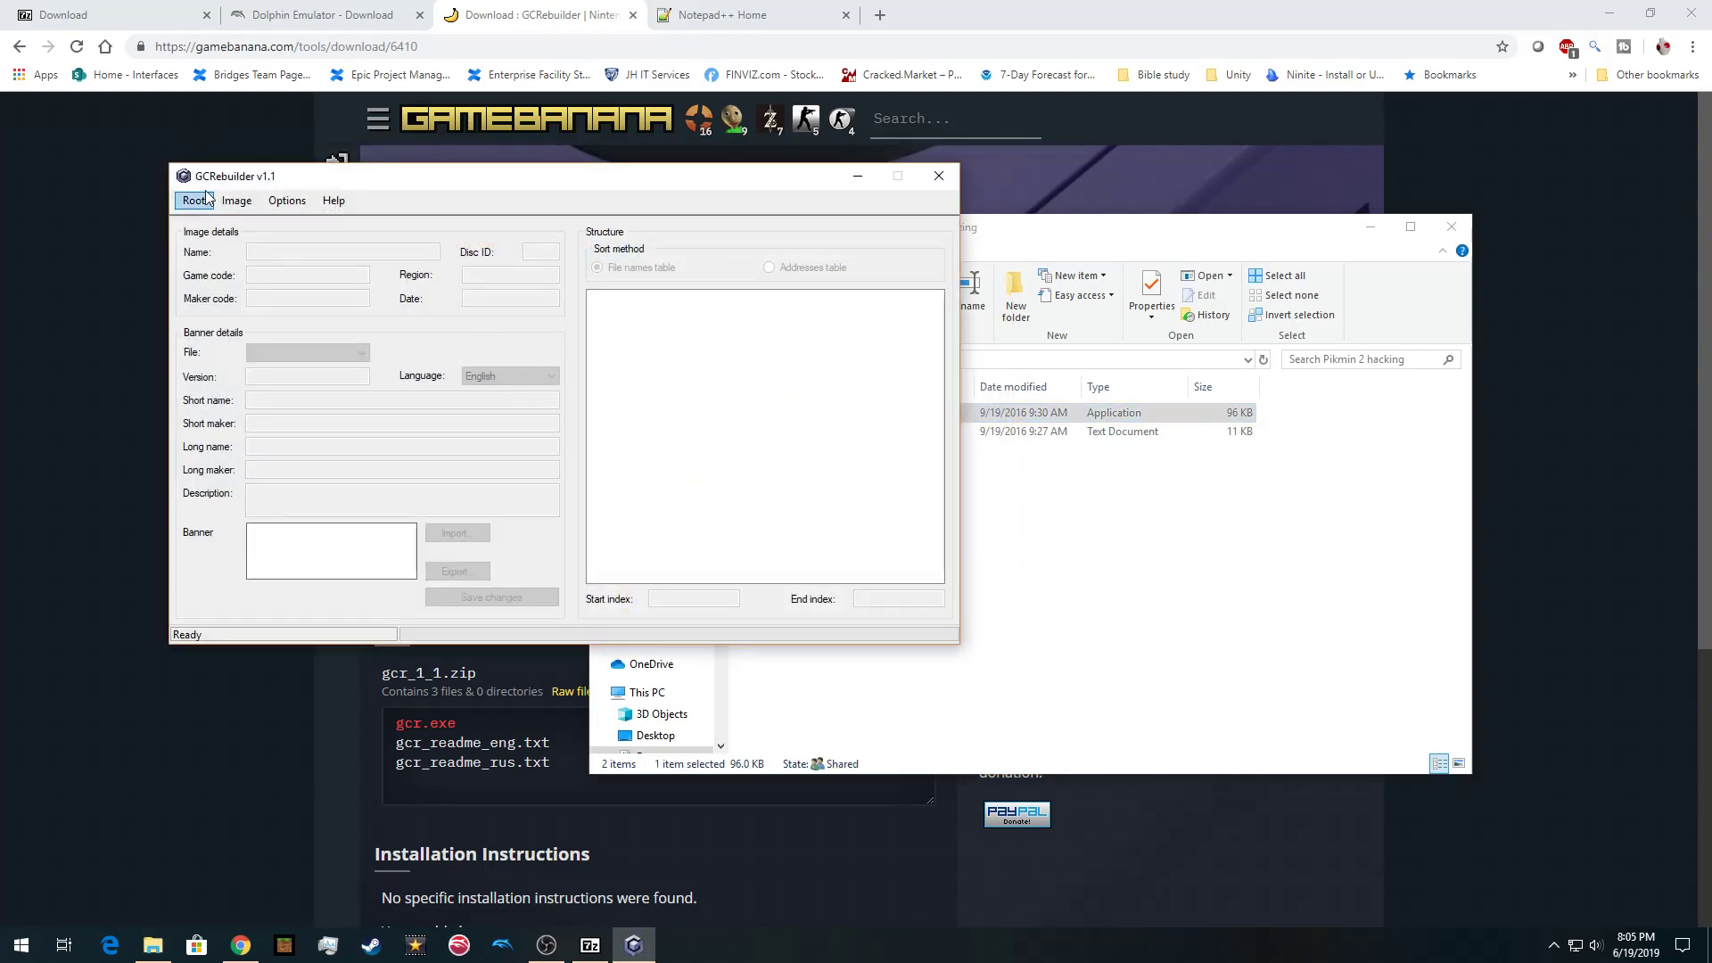
drag(433, 182, 433, 161)
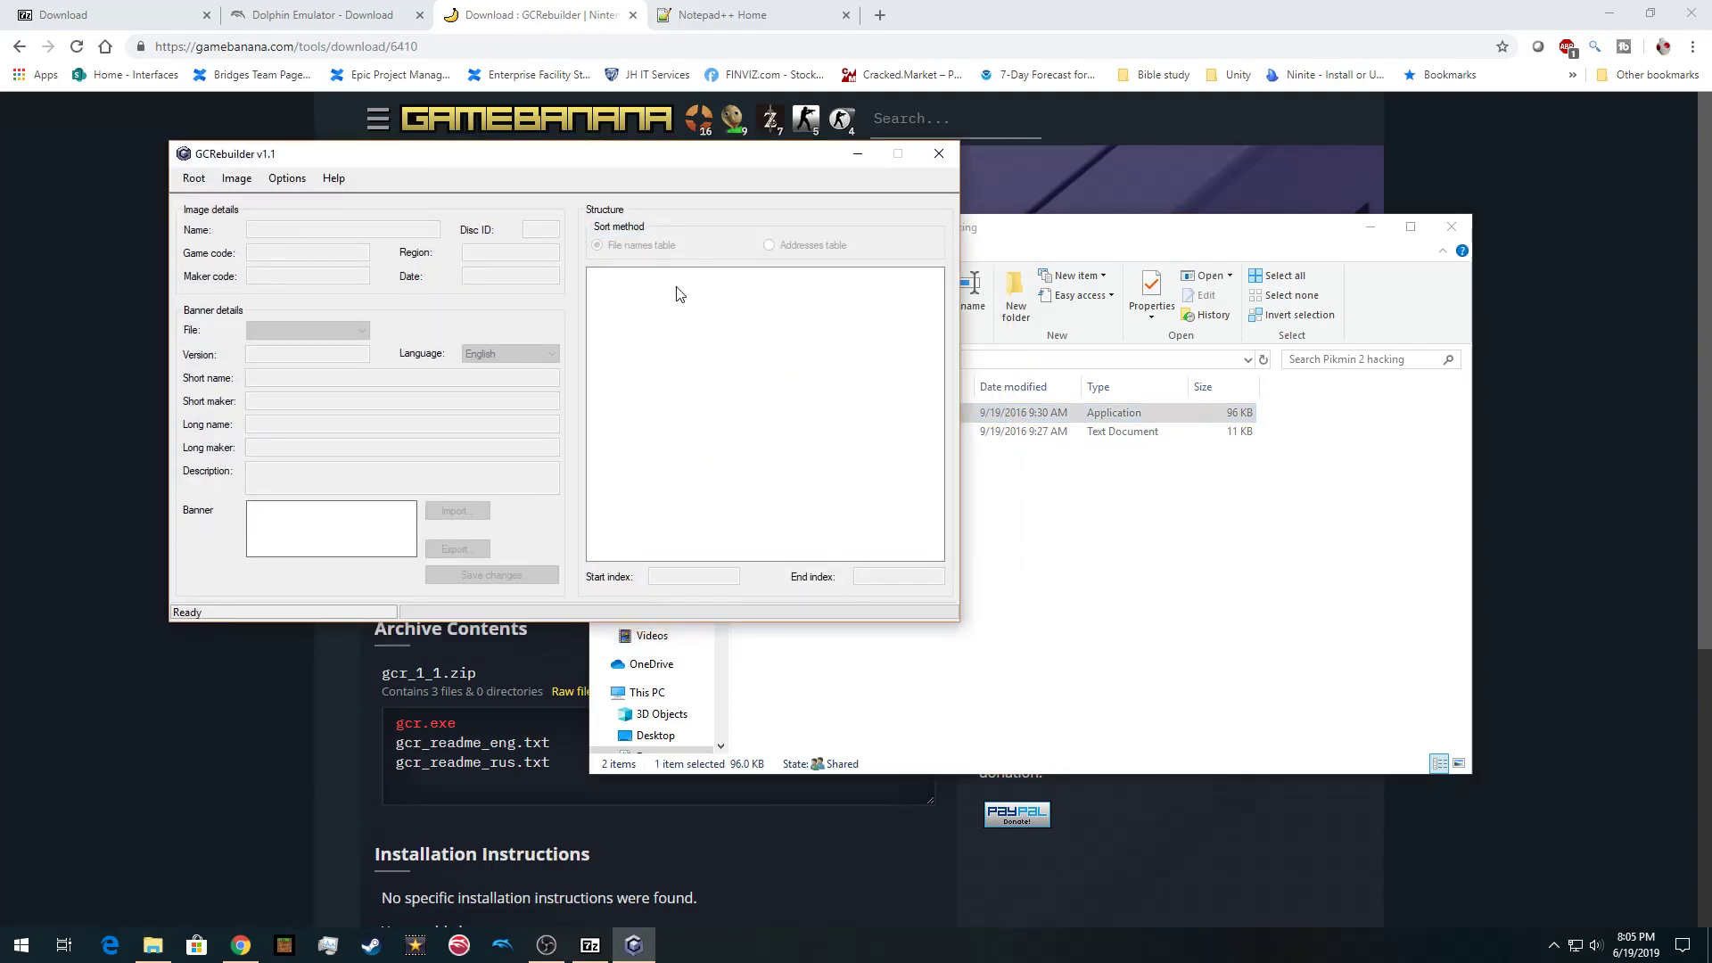
In GCRebuilder, open the game image s3-pkn2u.iso from the videogames folder
click(287, 178)
click(247, 179)
click(249, 181)
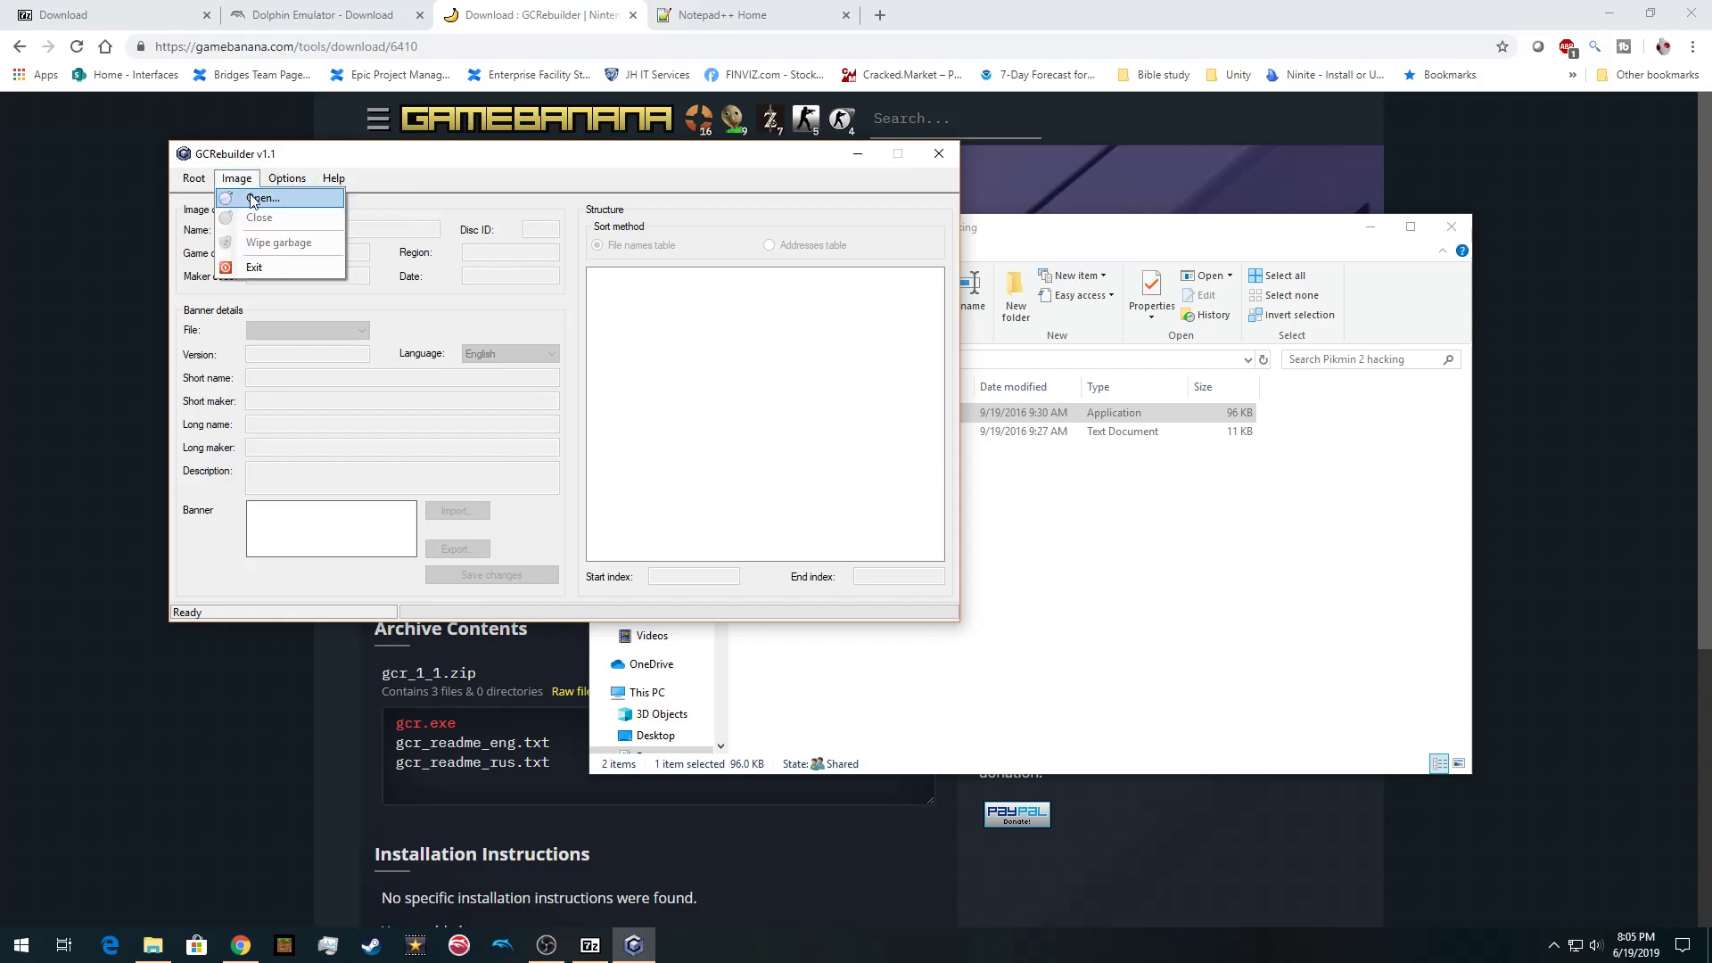
click(254, 198)
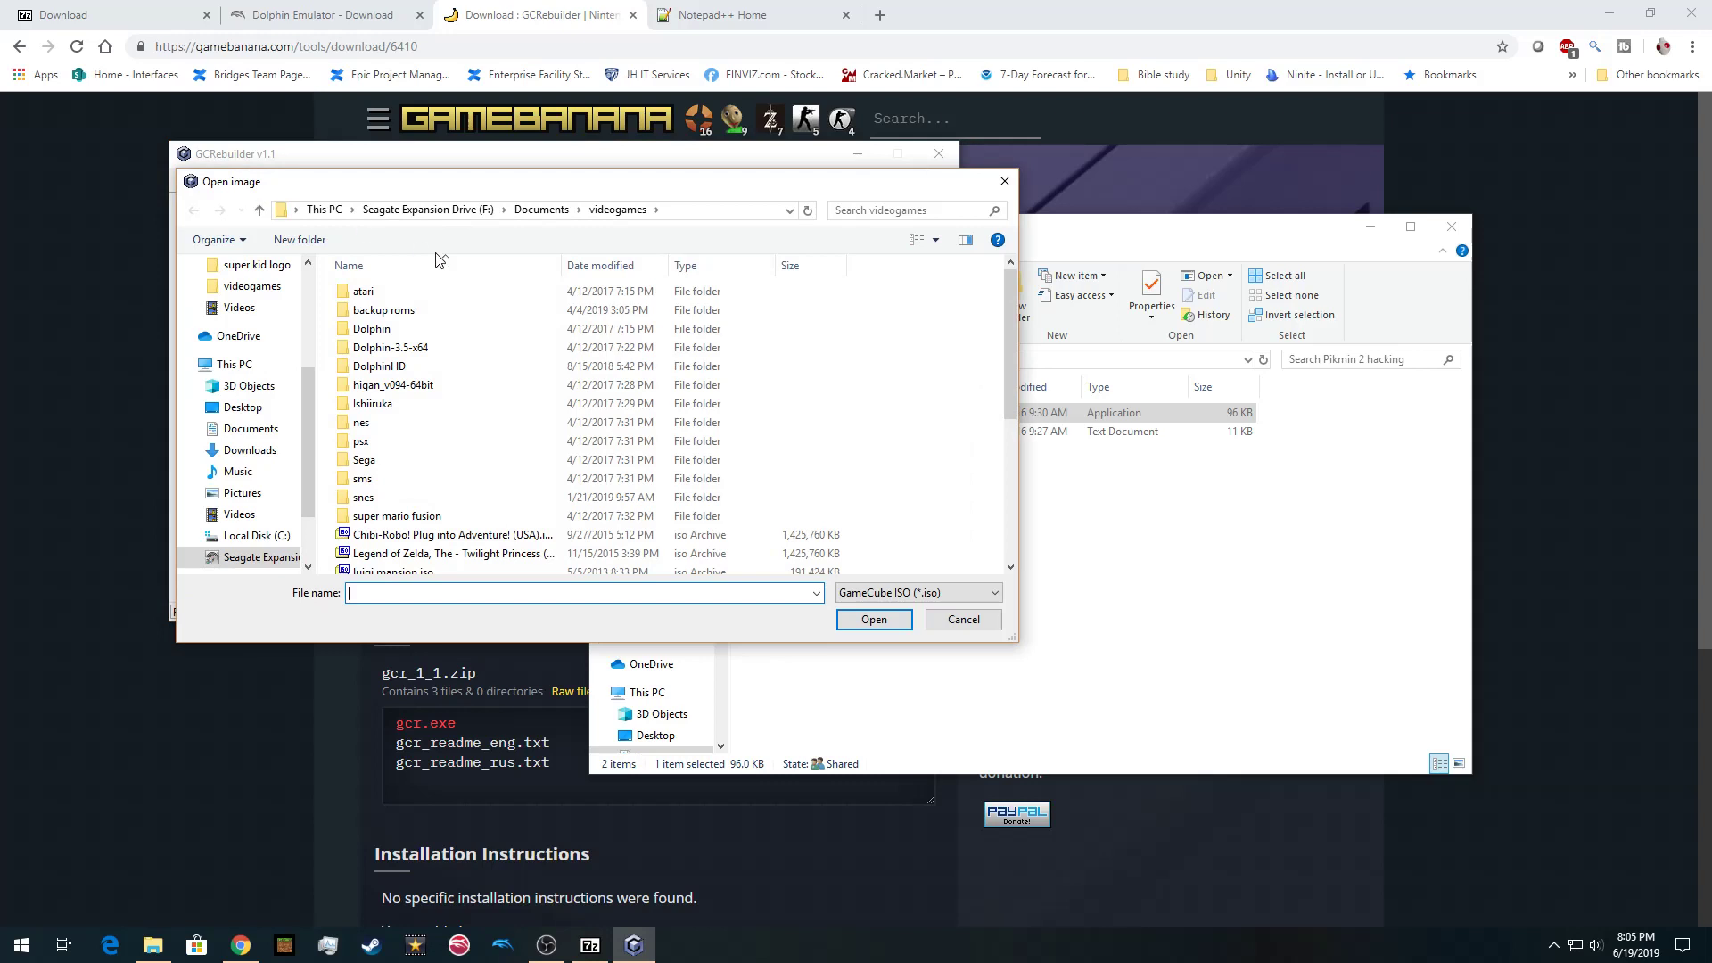
scroll(430, 440, down, 5)
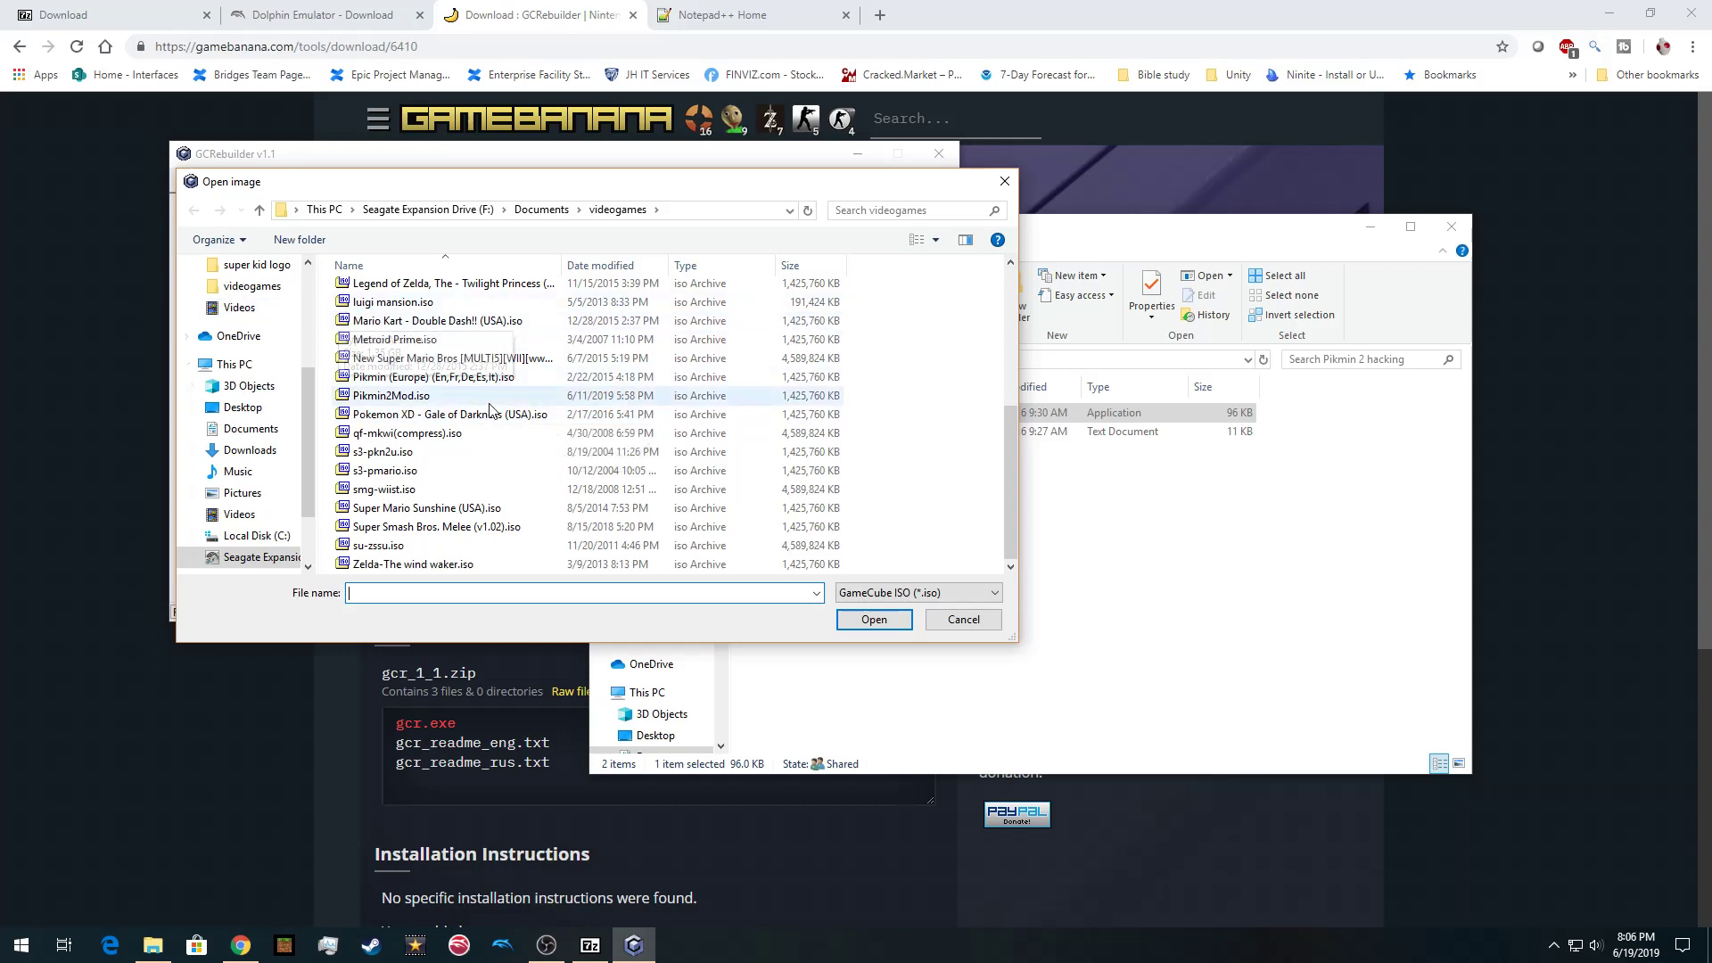
click(374, 452)
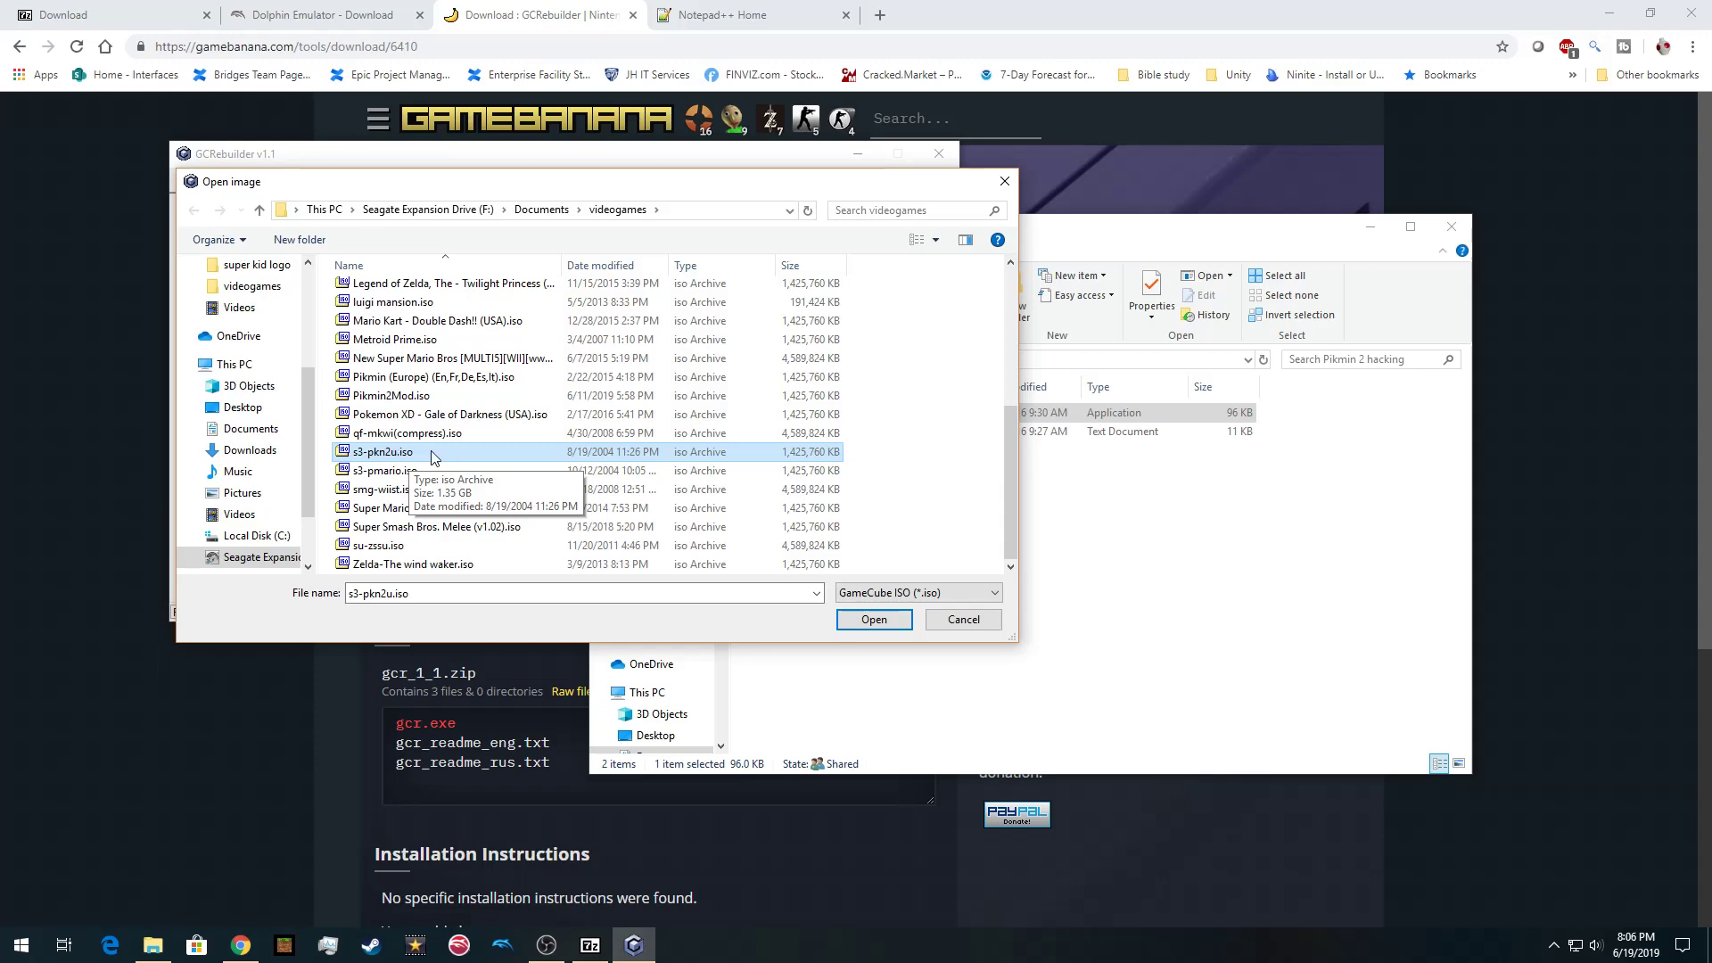
click(873, 620)
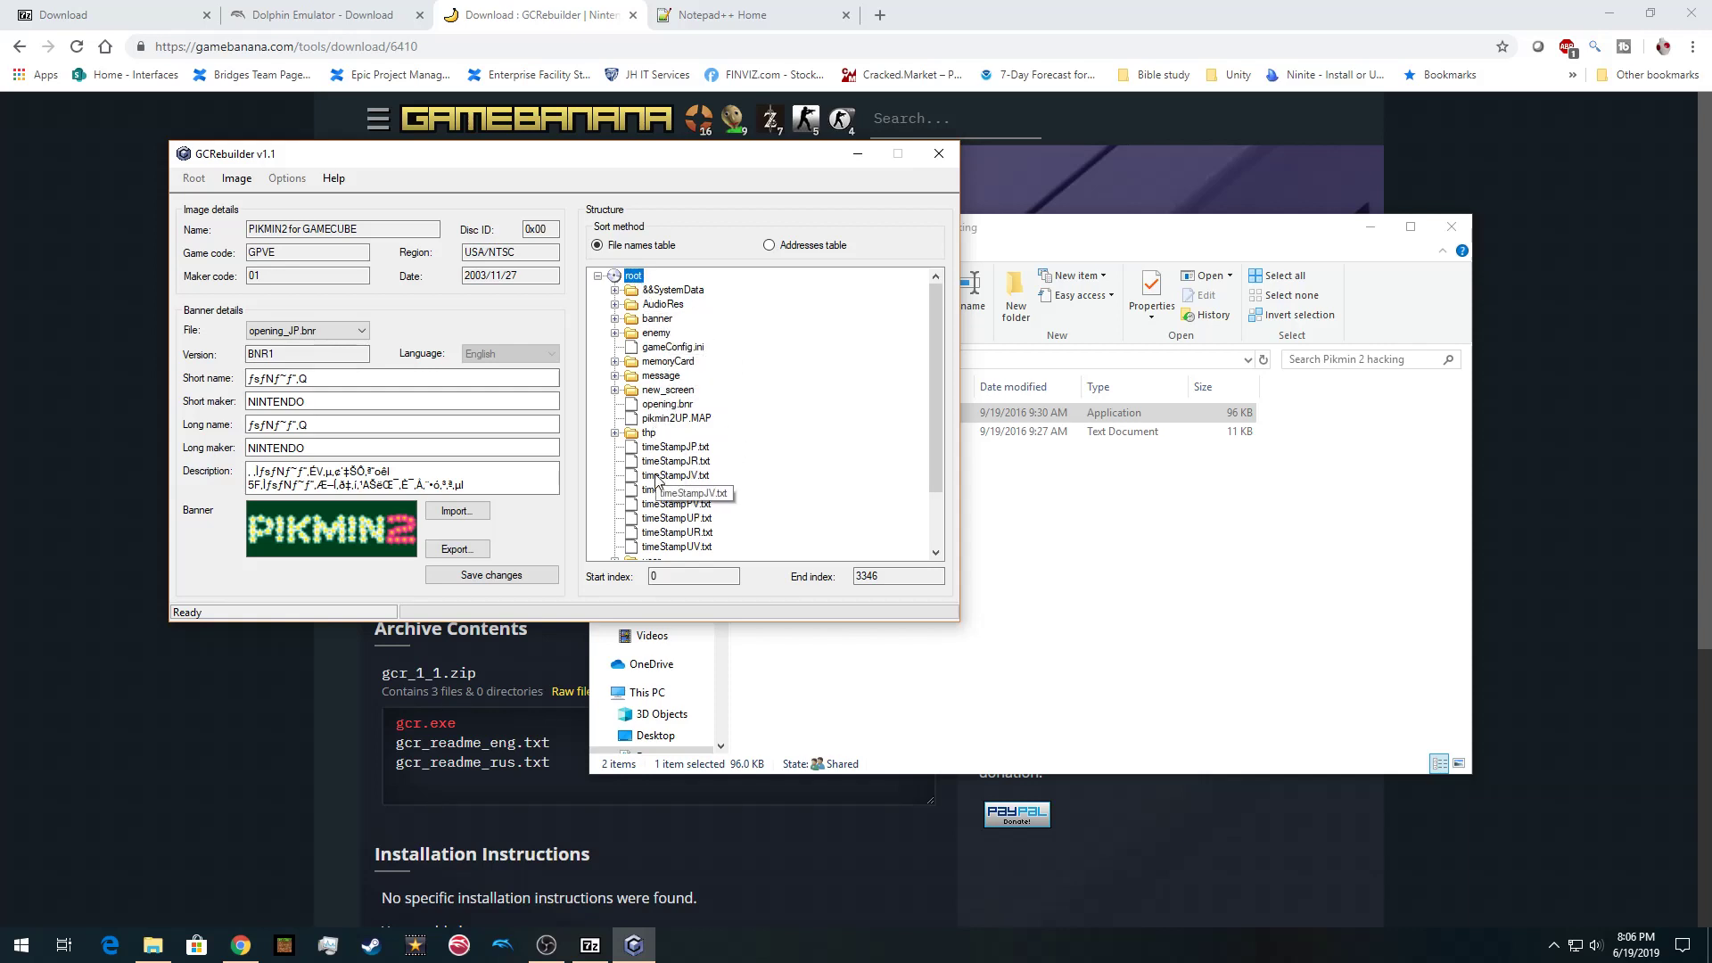
Export the image's root directory to the Pikmin 2 hacking folder in Documents and check the export's progress
right_click(636, 280)
click(666, 309)
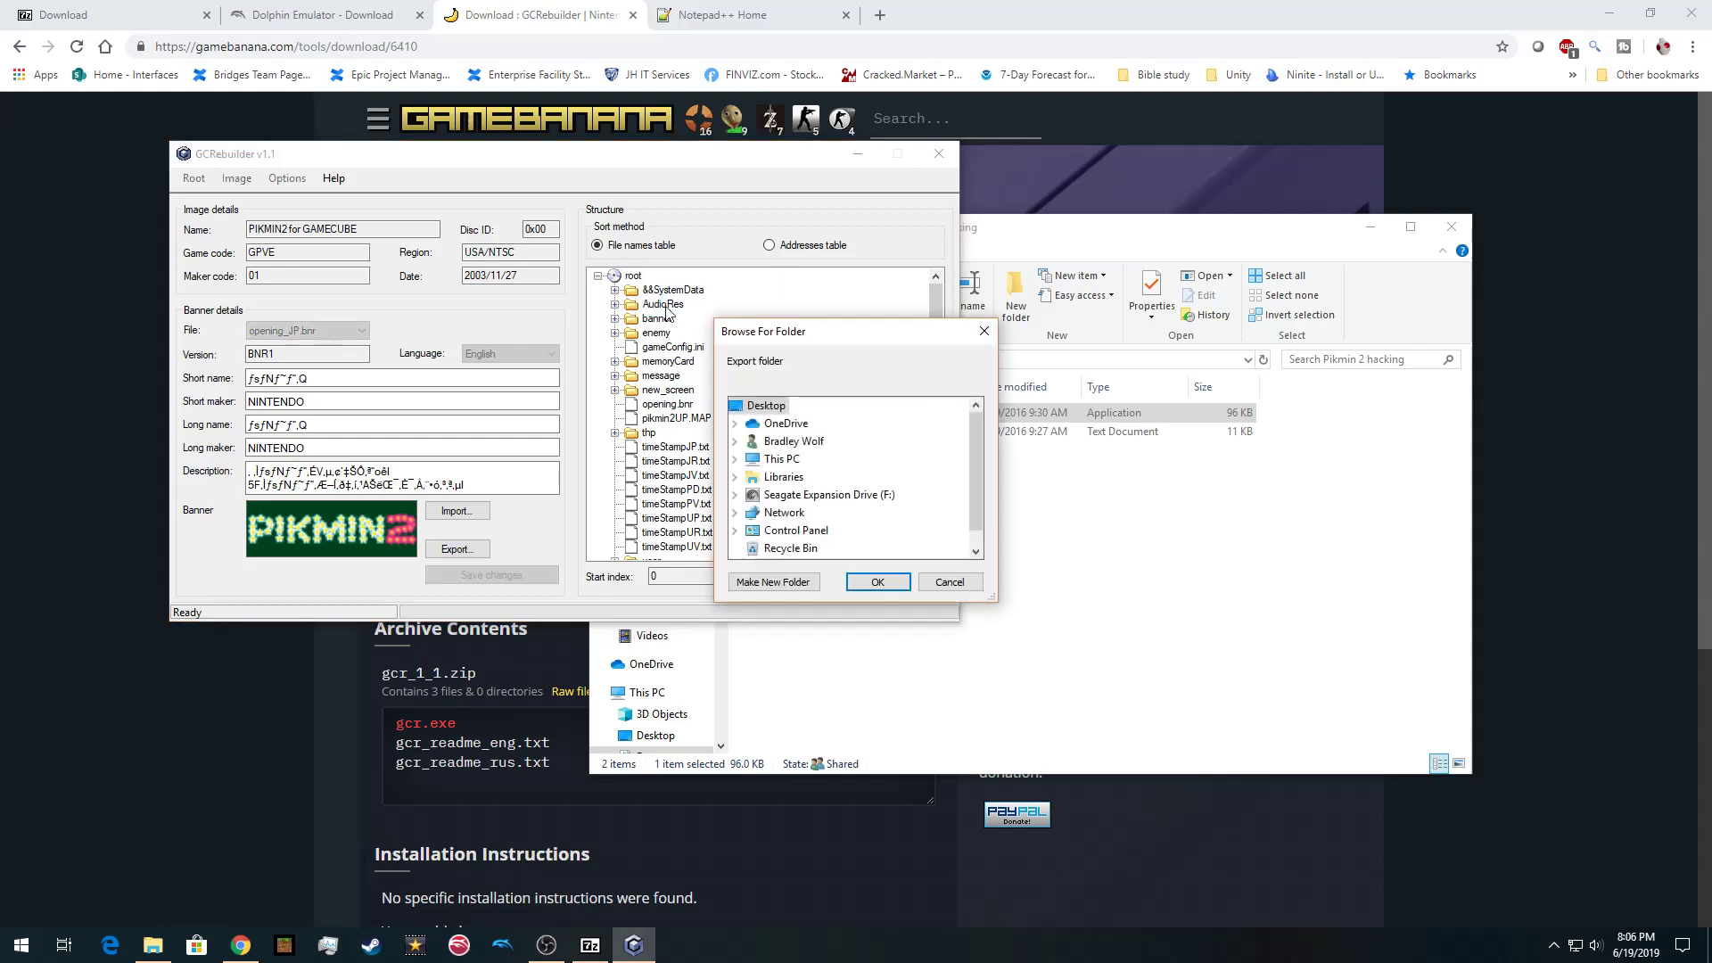
scroll(853, 460, down, 1)
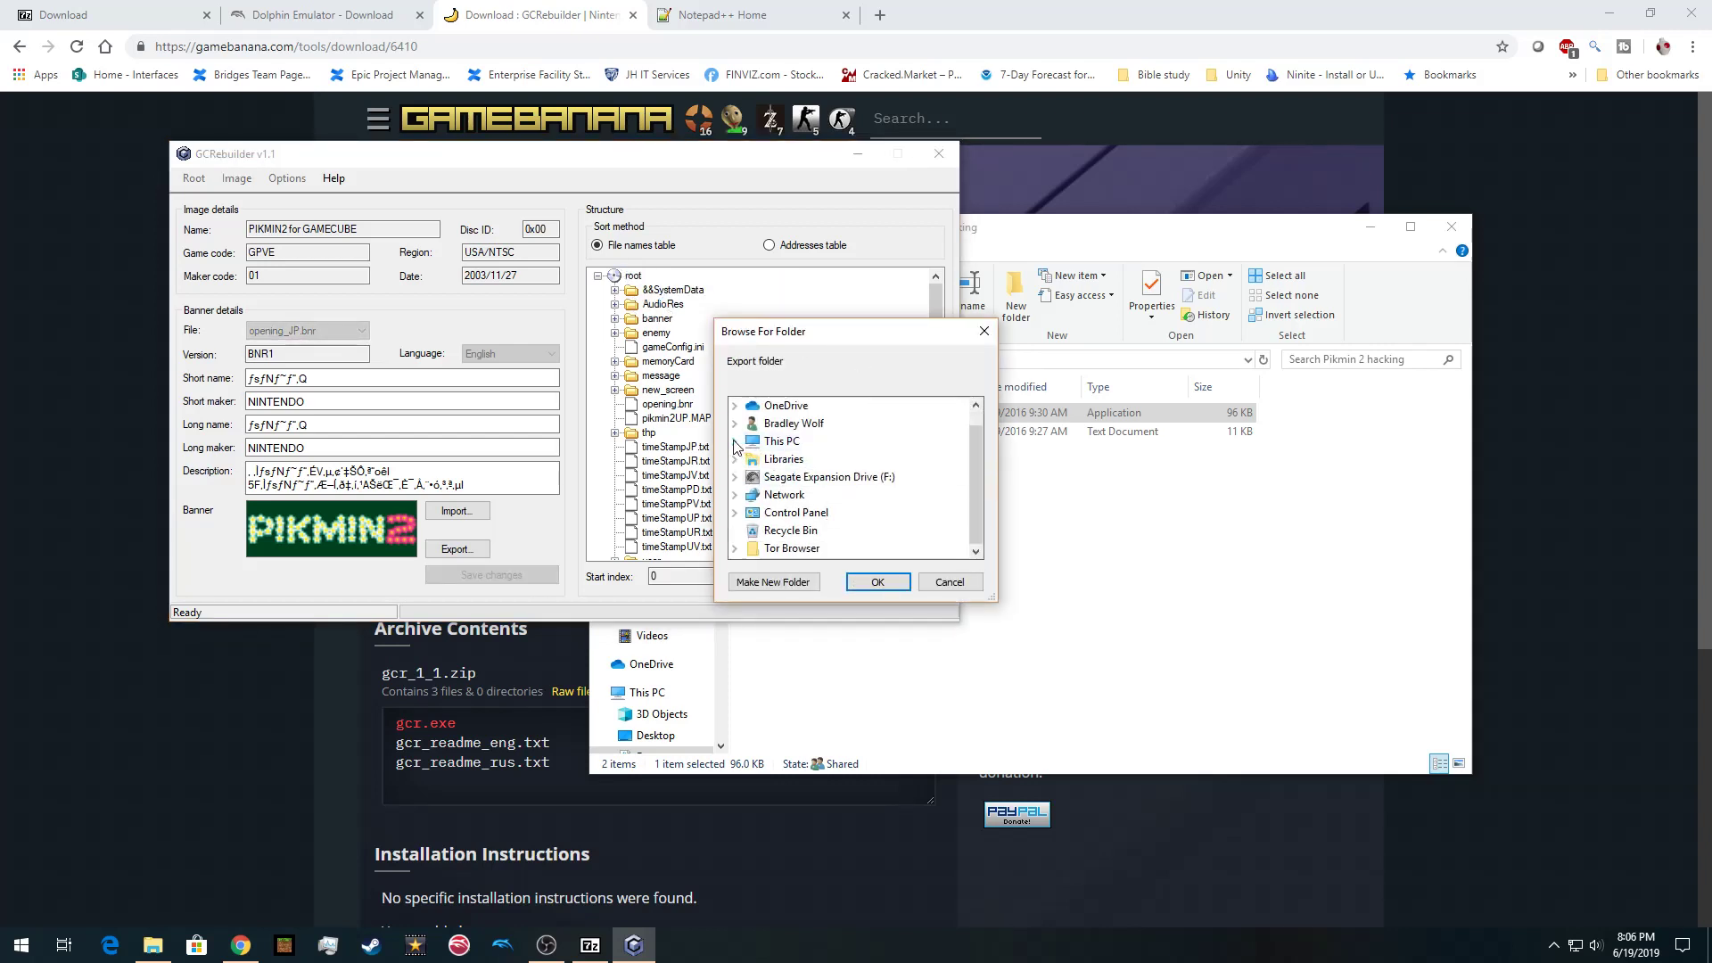
click(736, 443)
double_click(807, 459)
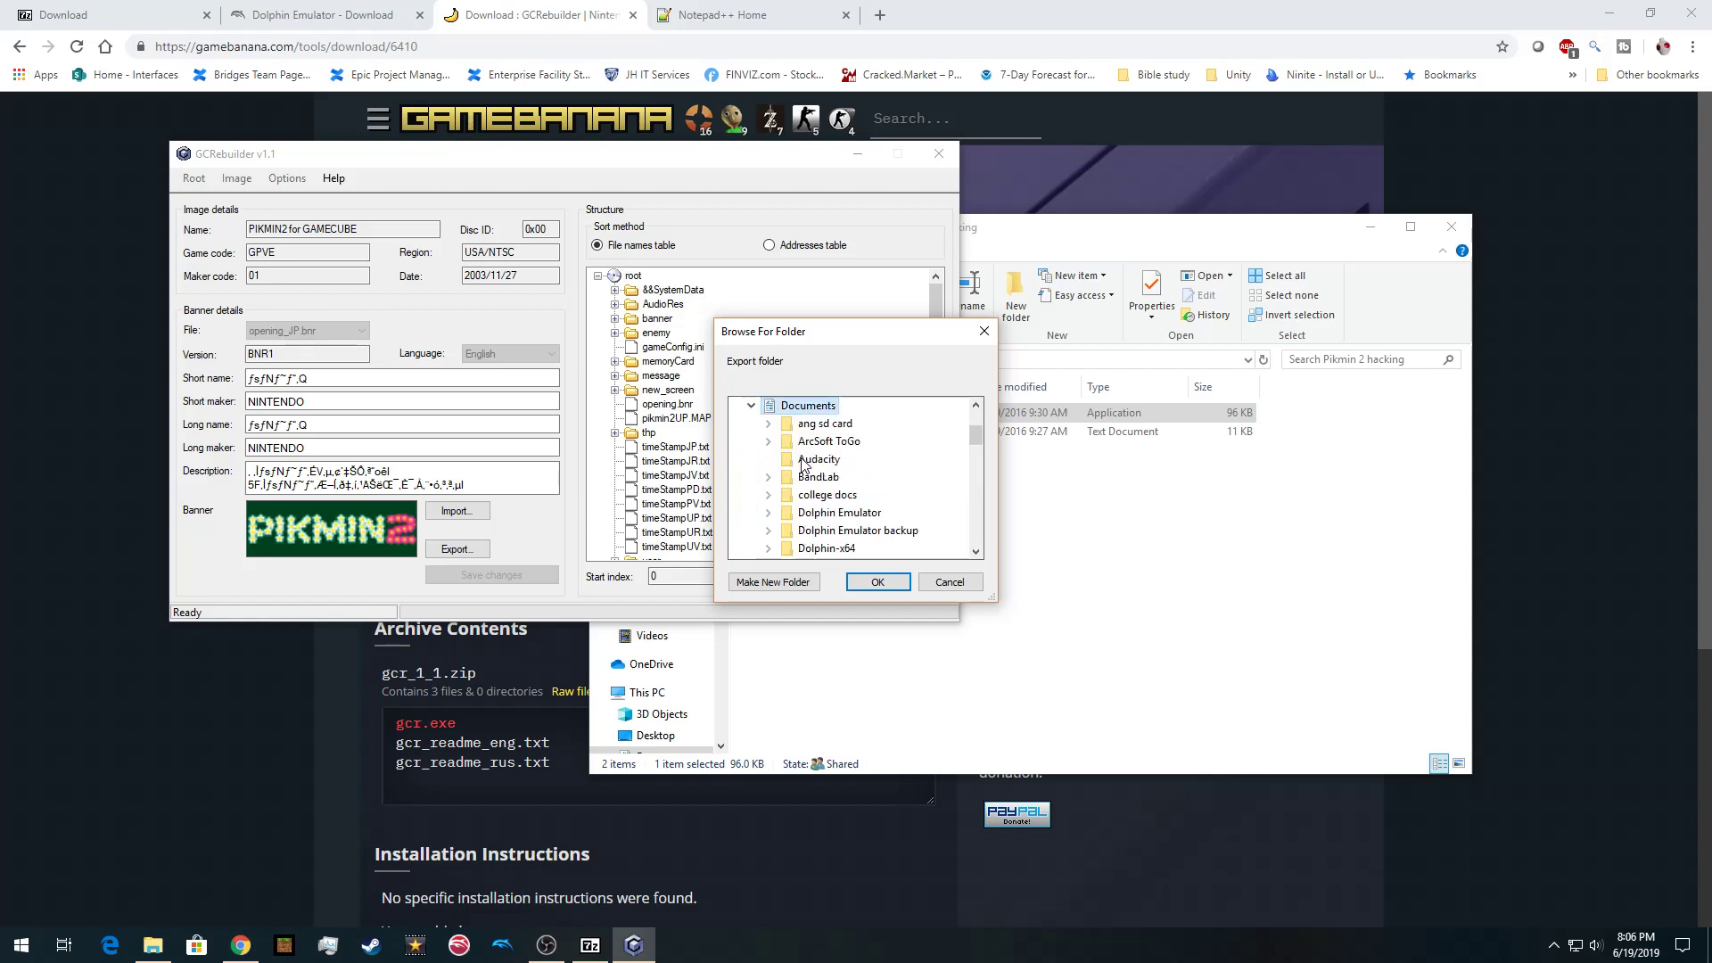
scroll(804, 461, down, 5)
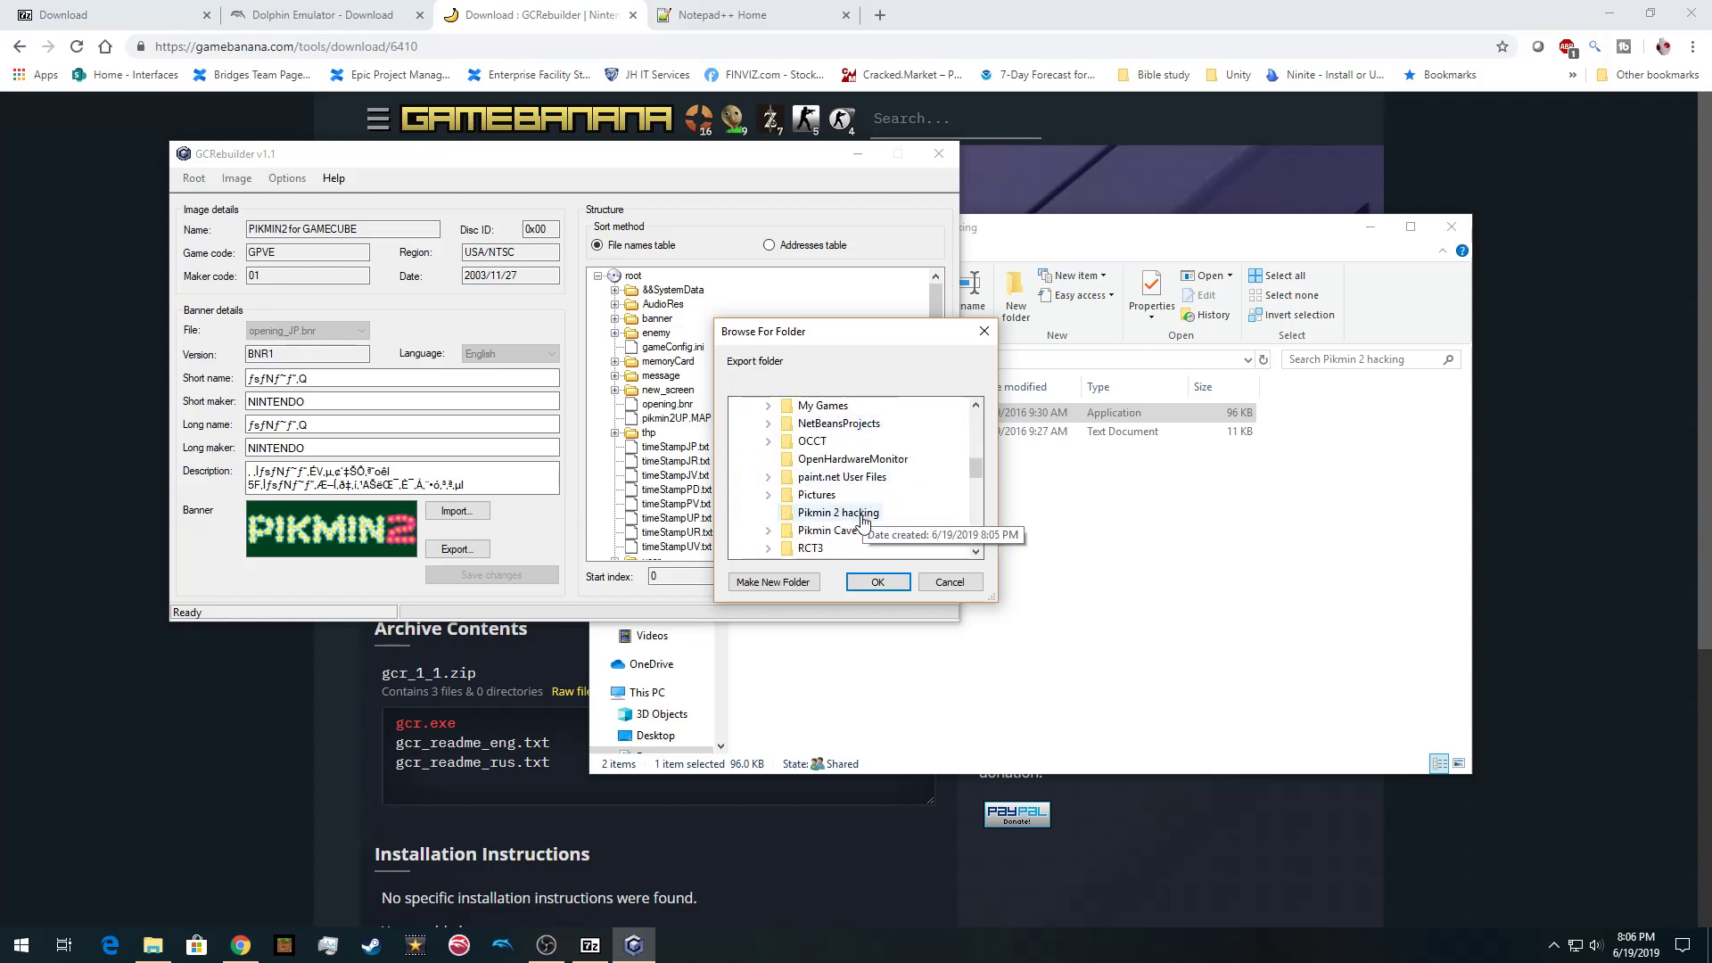
click(856, 515)
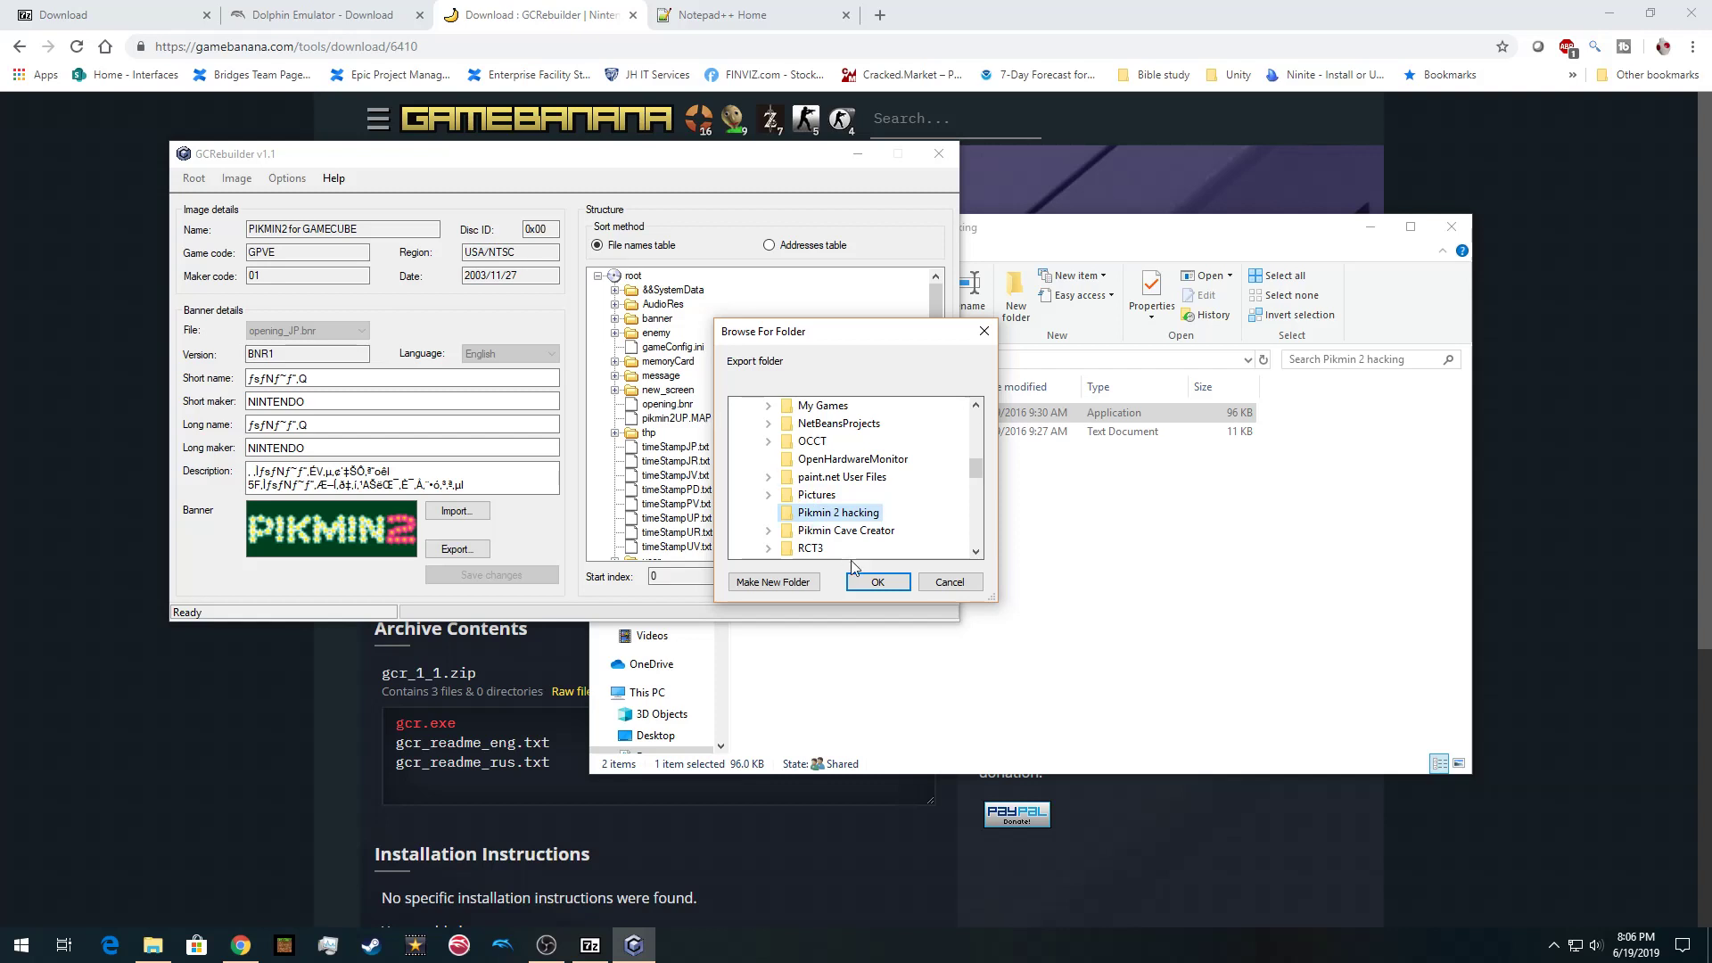
click(871, 584)
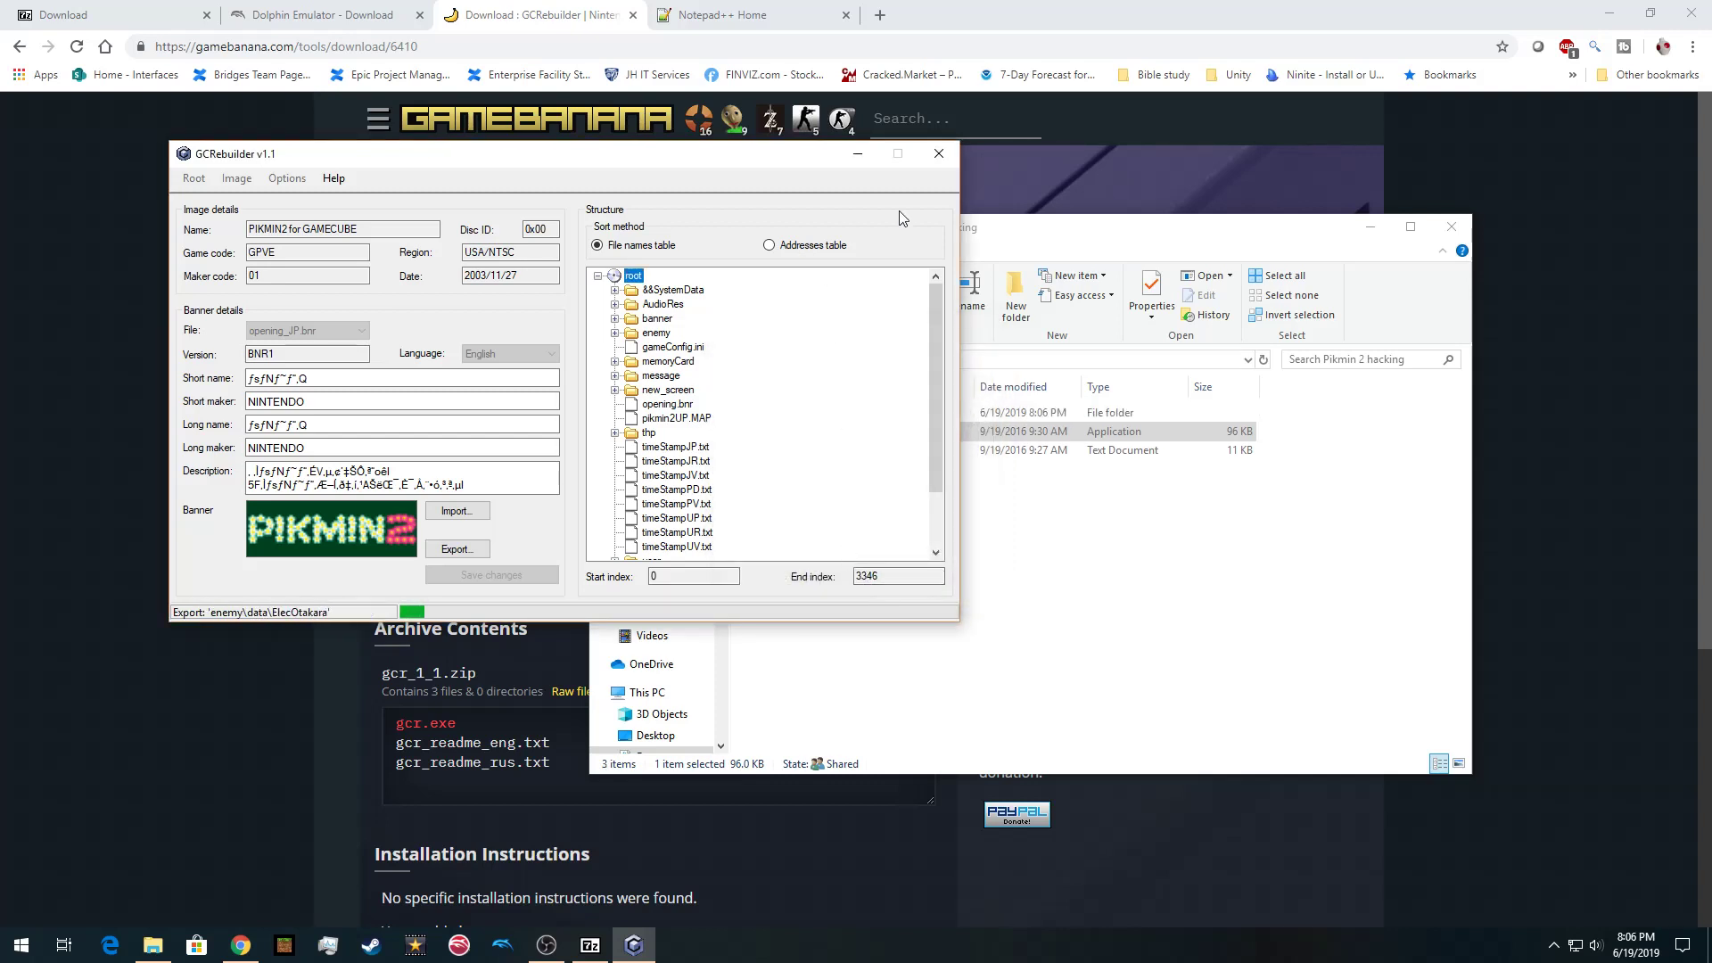
click(1088, 524)
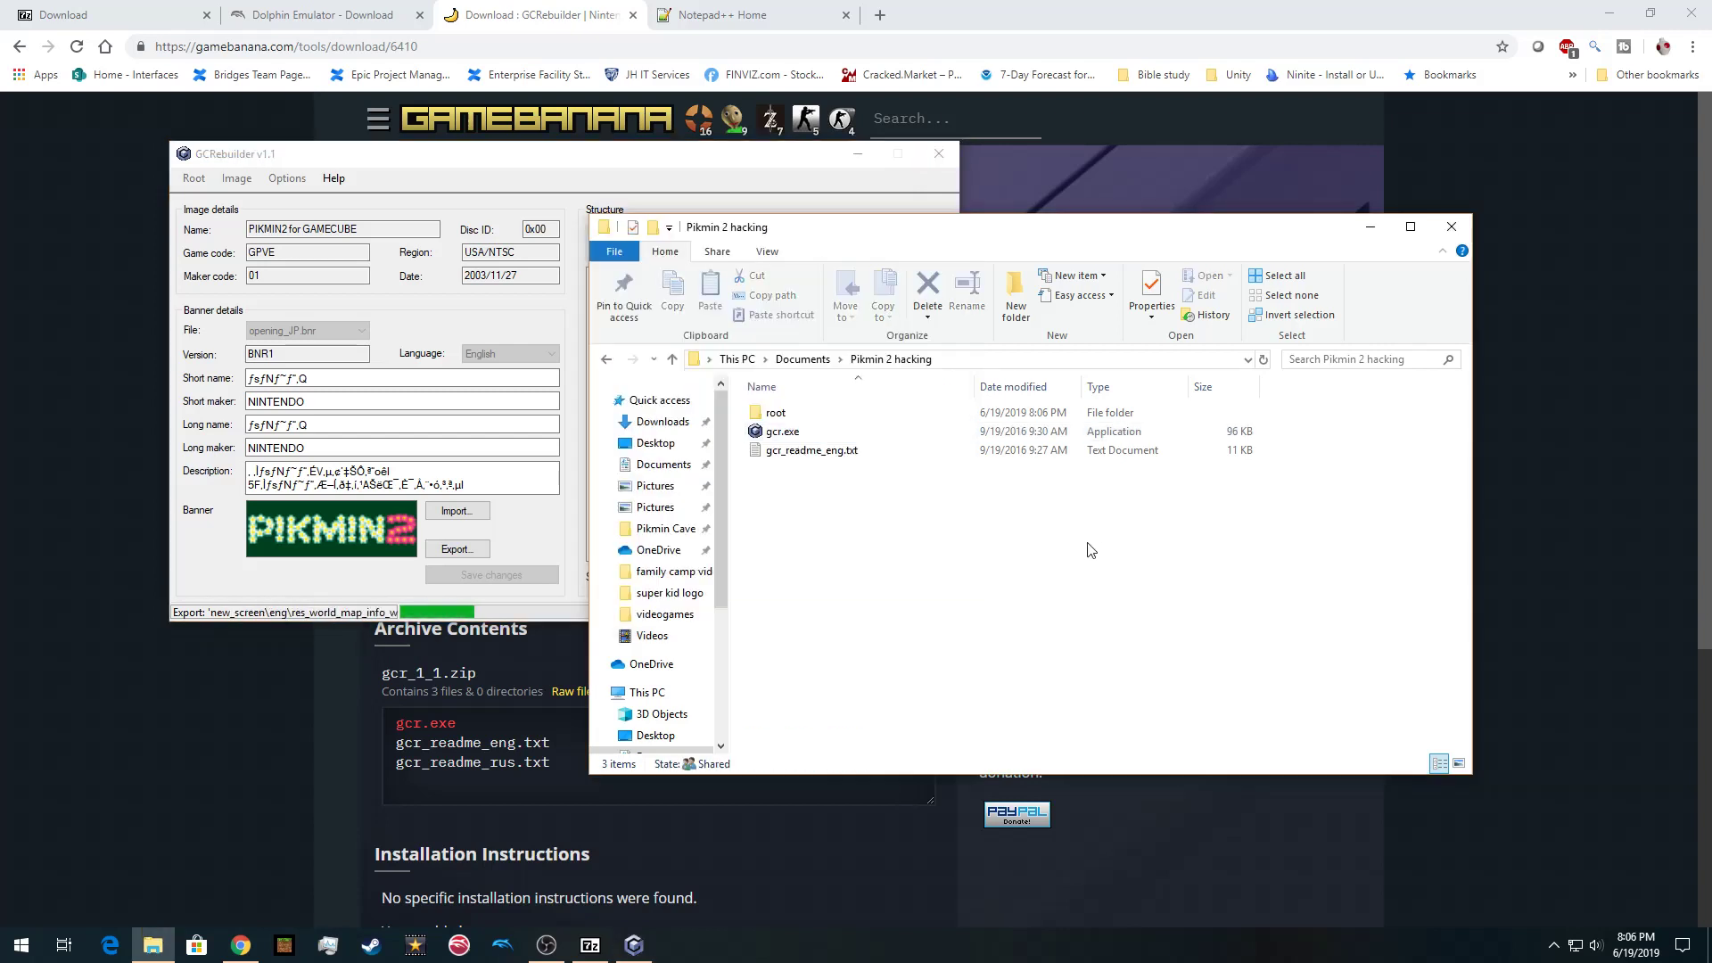
click(571, 535)
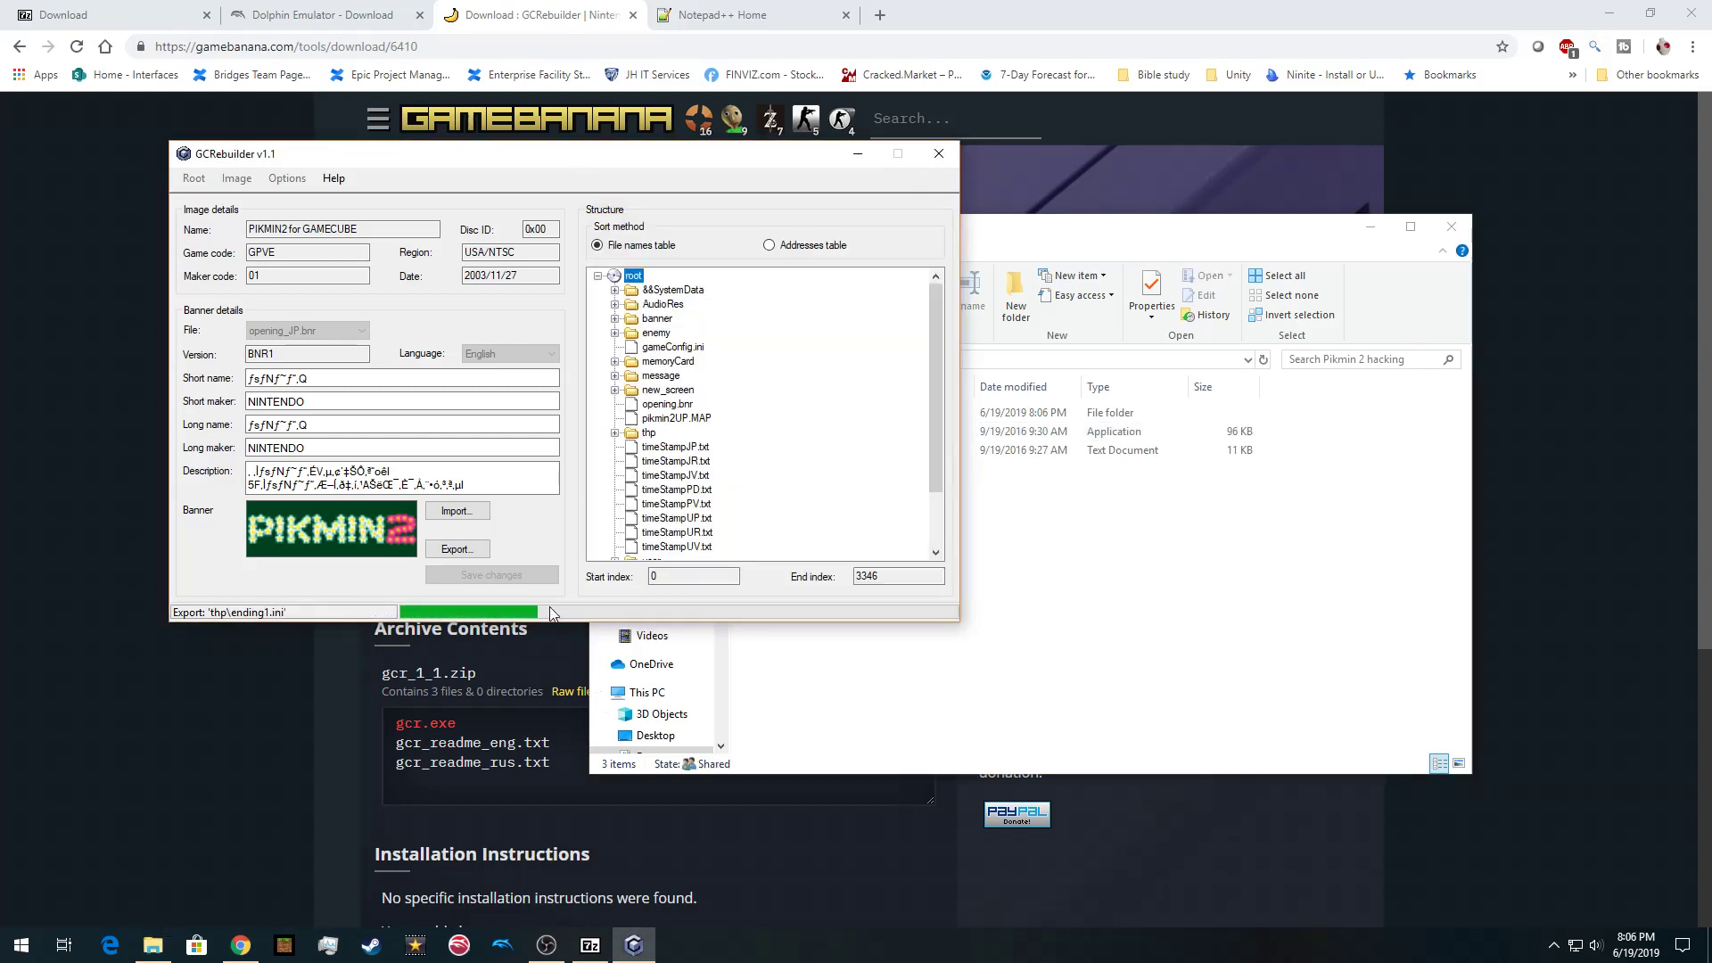
In File Explorer, browse the exported files to the root\user\Abe\map\tutorial folder
click(1075, 585)
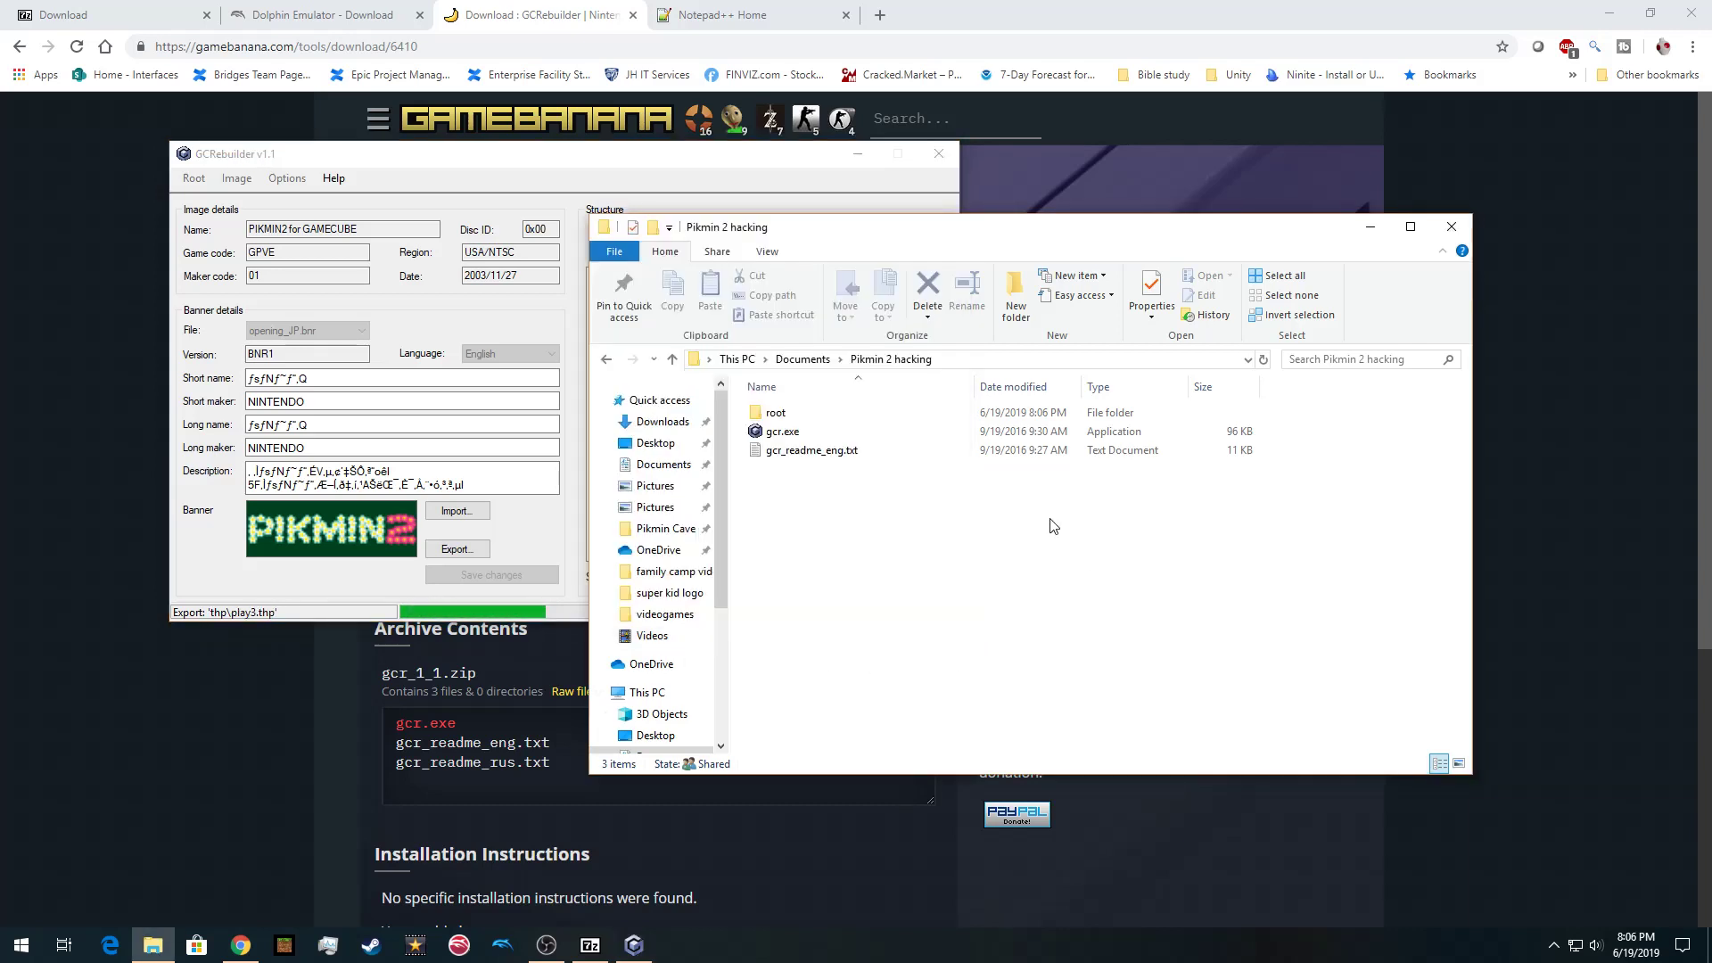
double_click(784, 416)
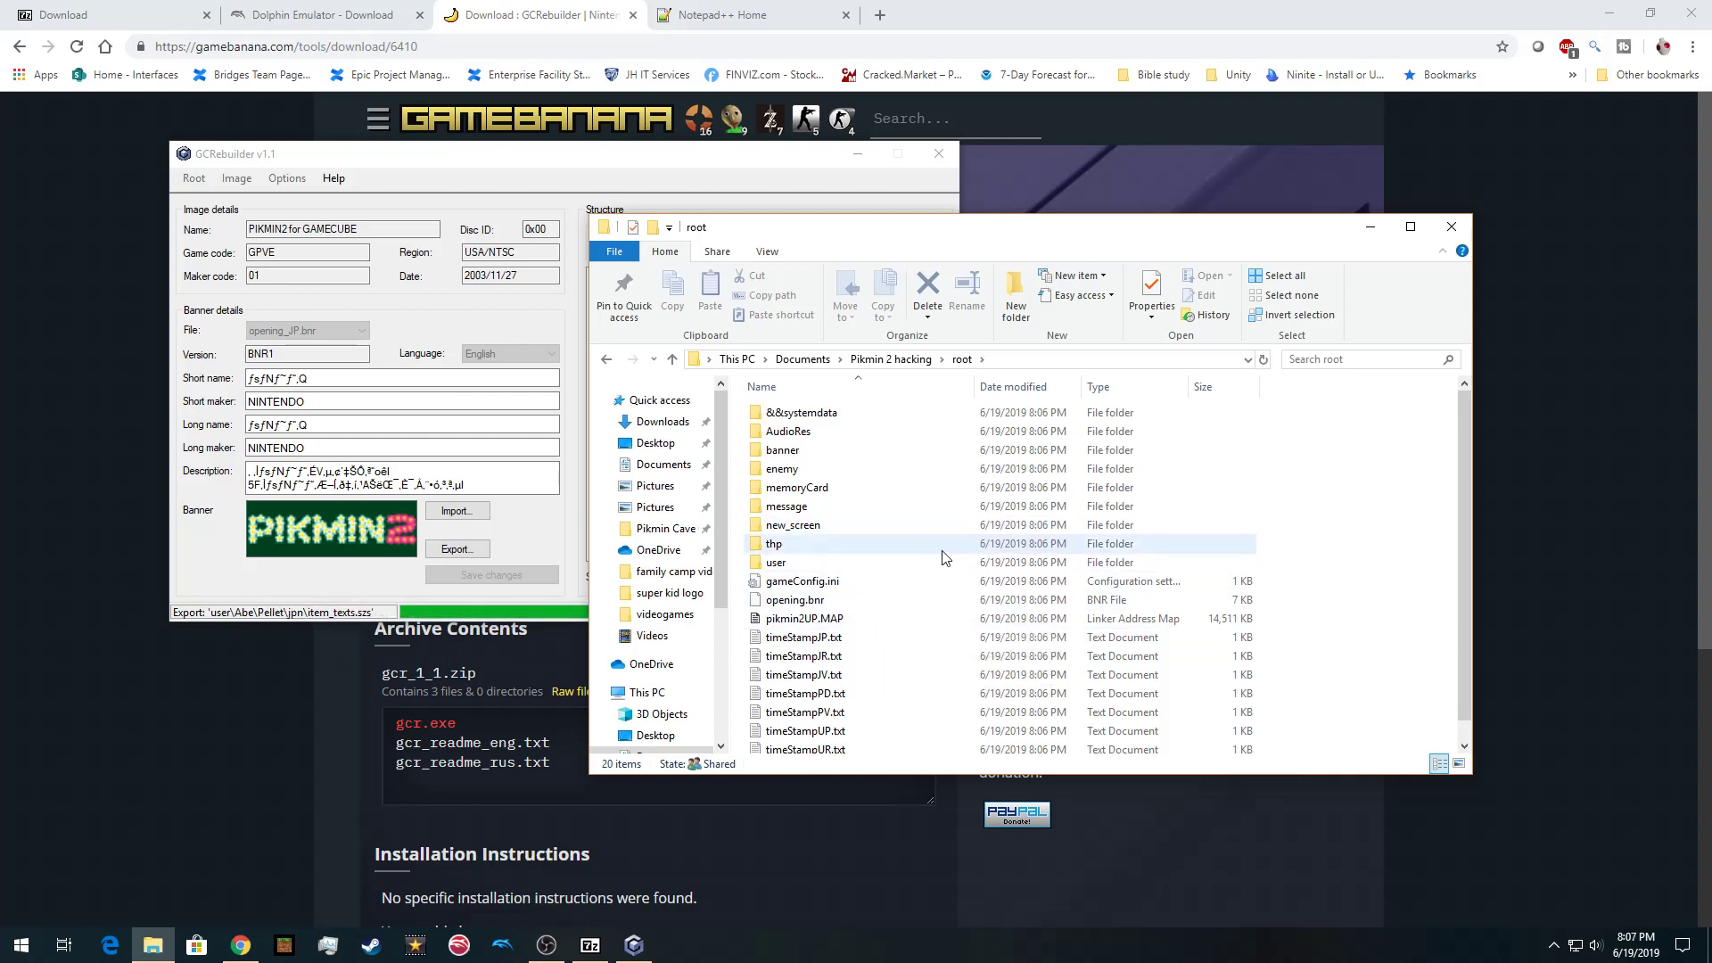
drag(1117, 238, 1190, 171)
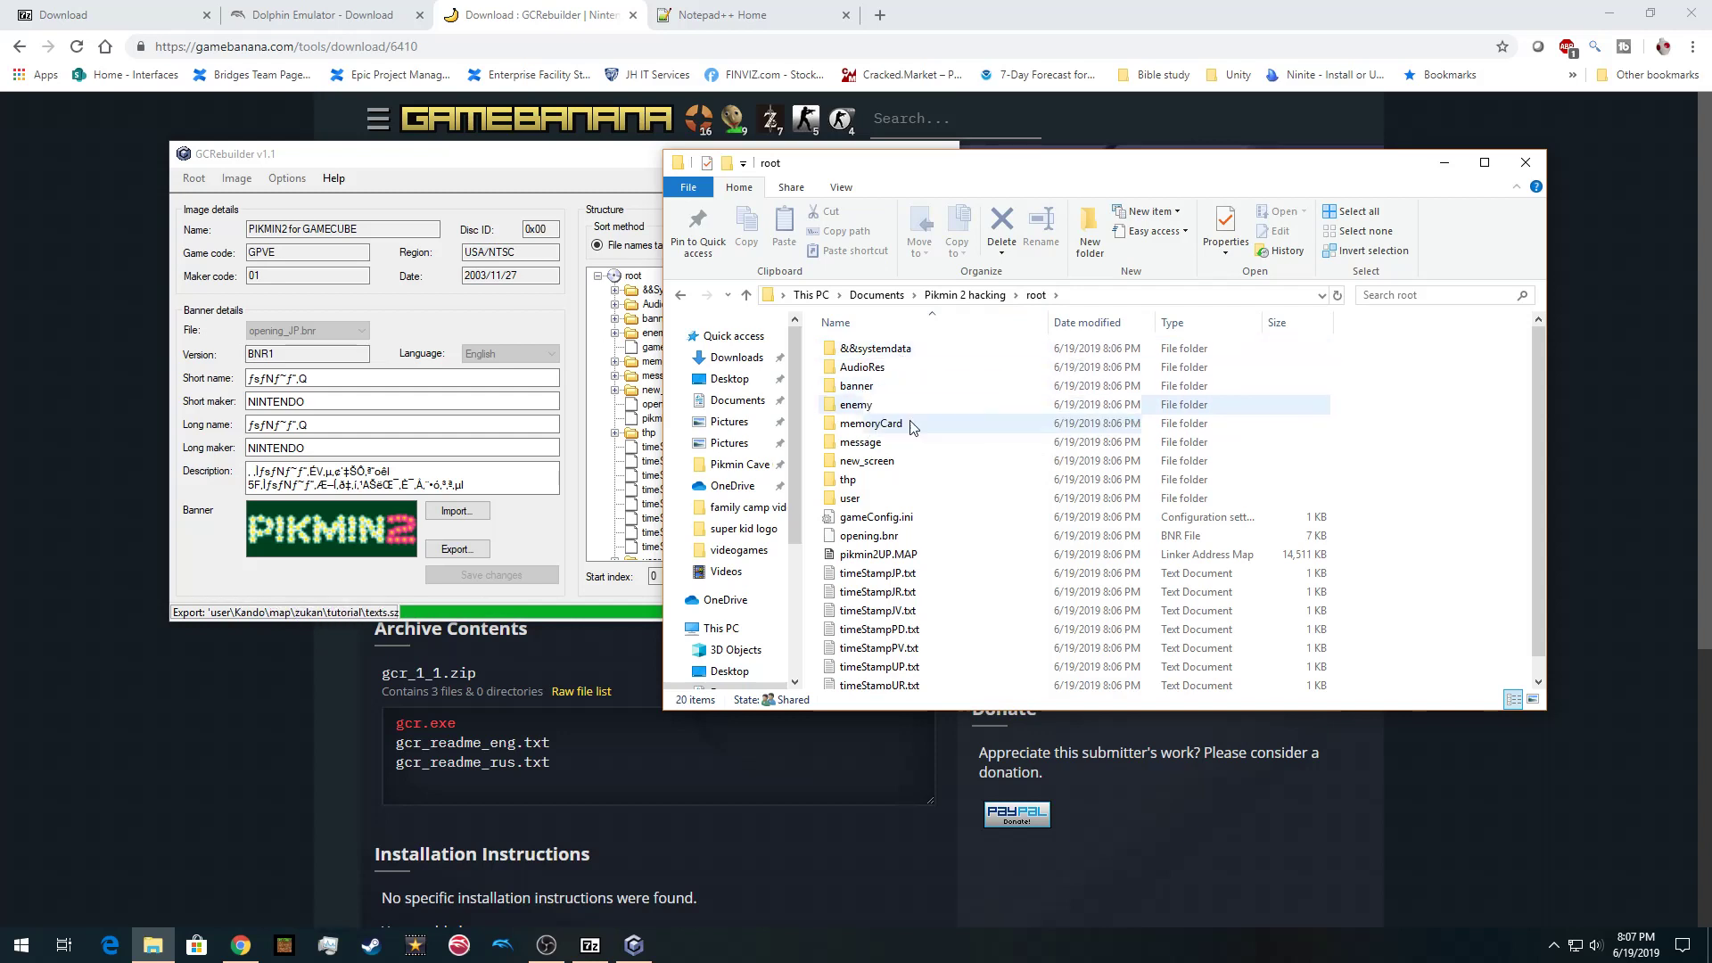
double_click(849, 497)
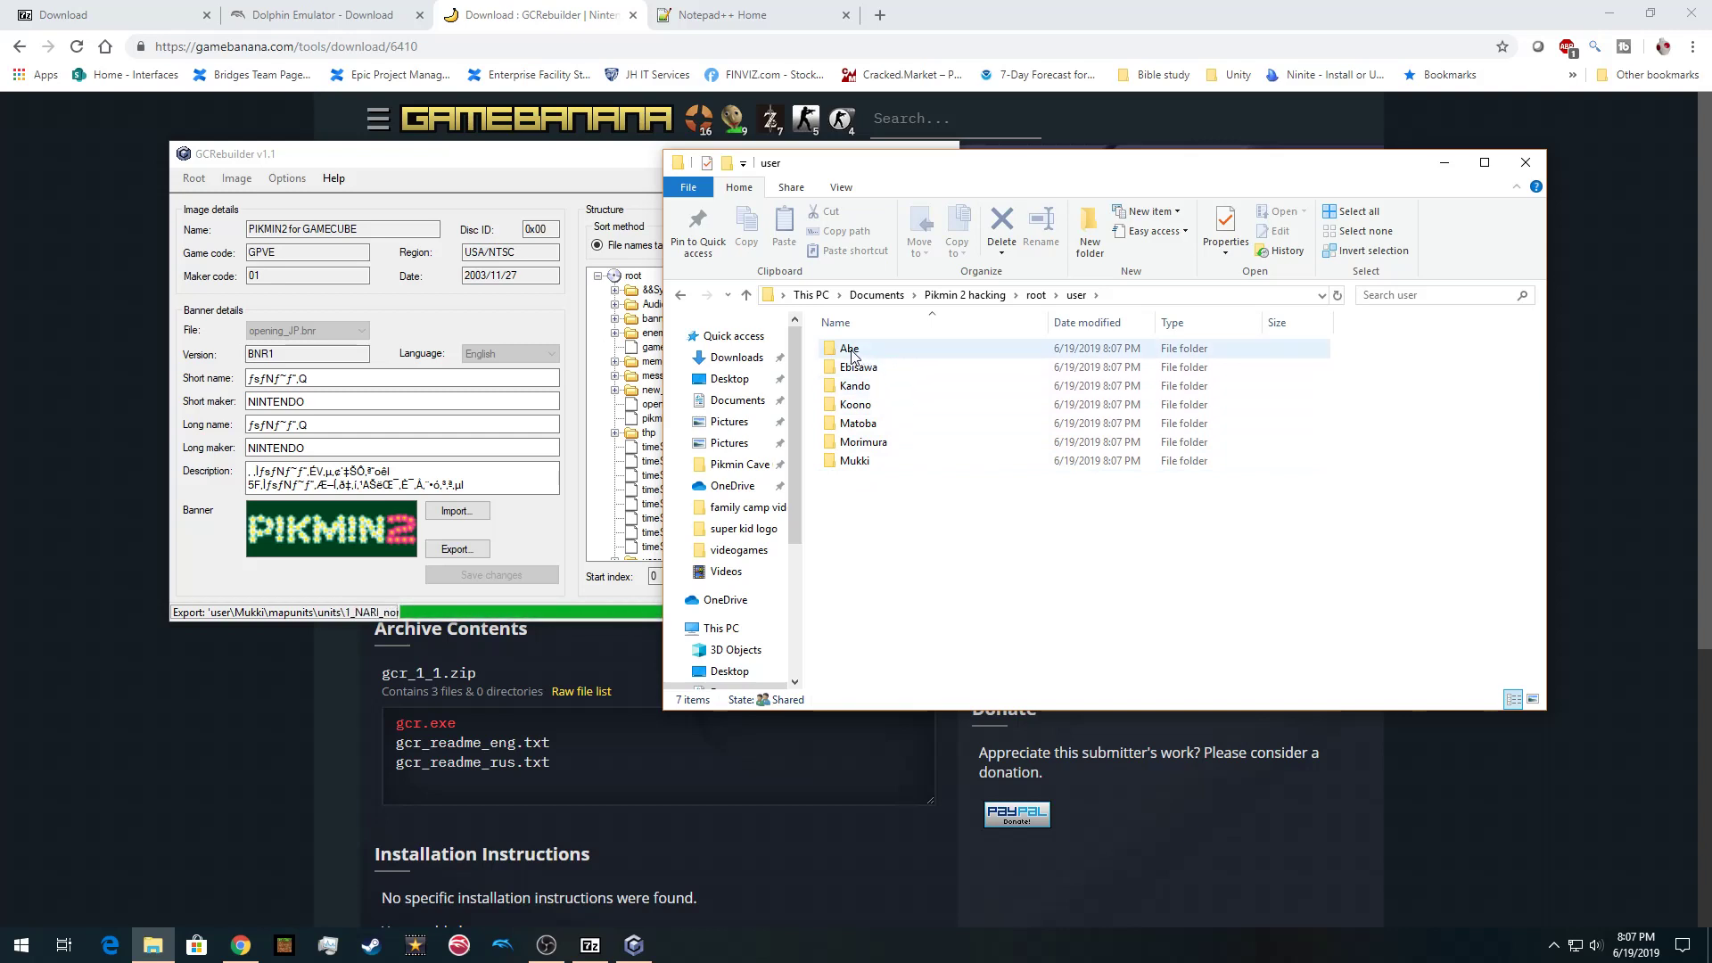
double_click(848, 350)
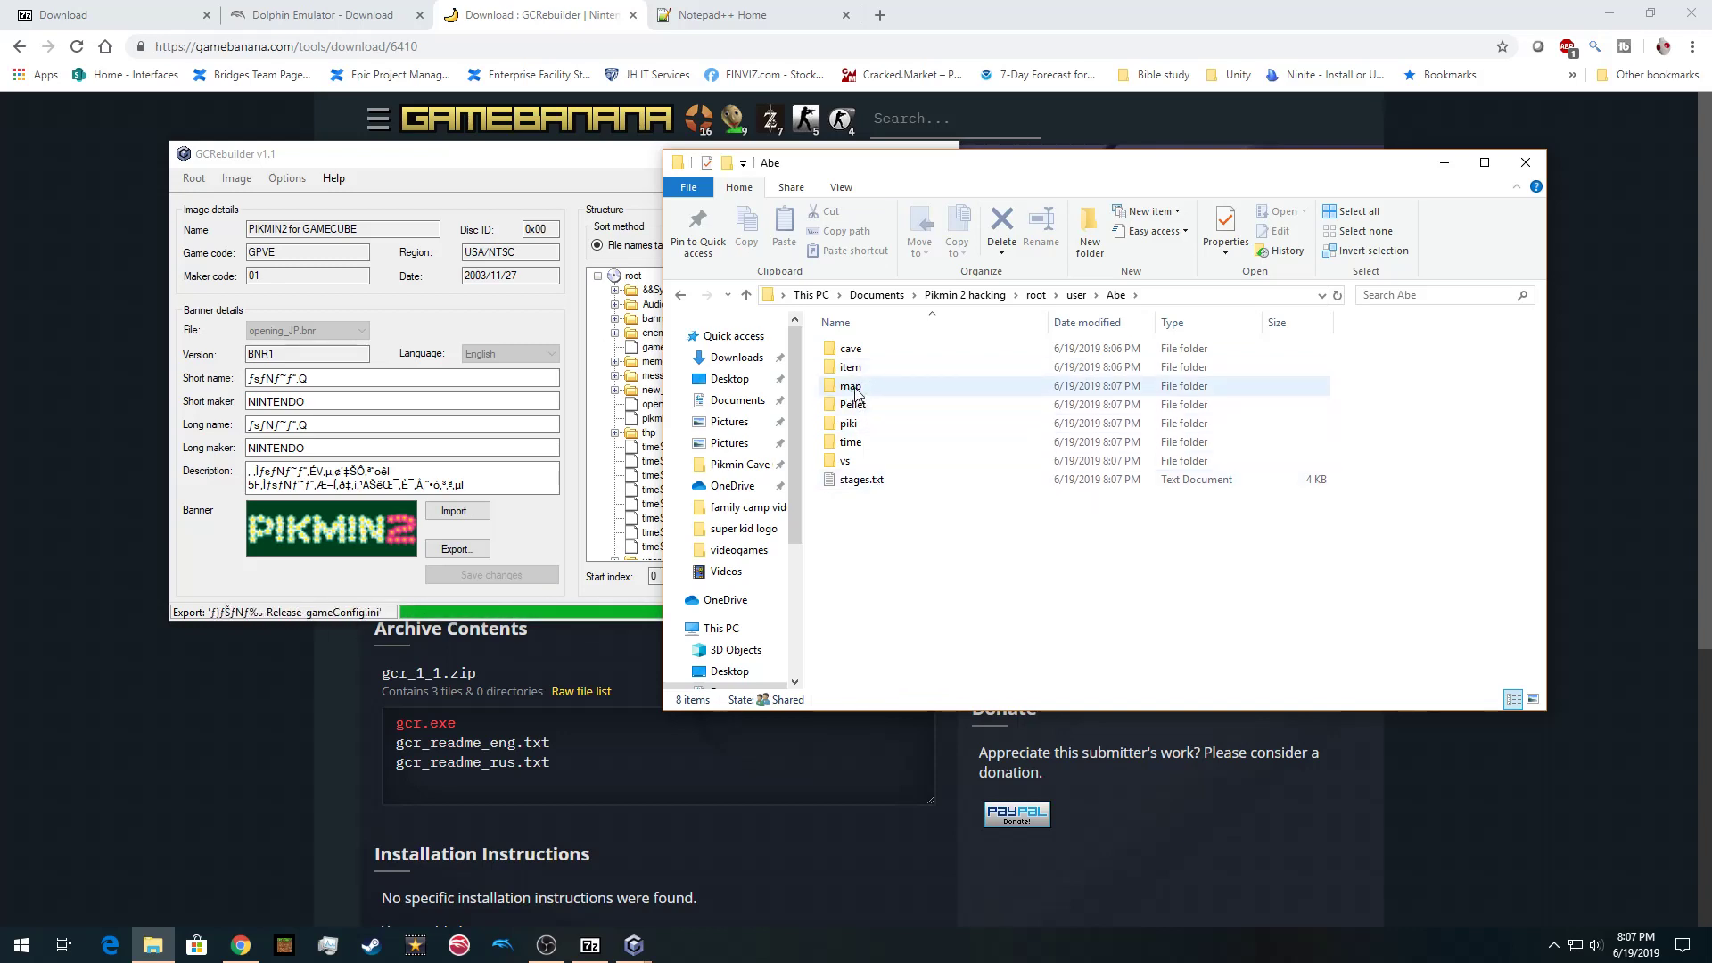
double_click(849, 385)
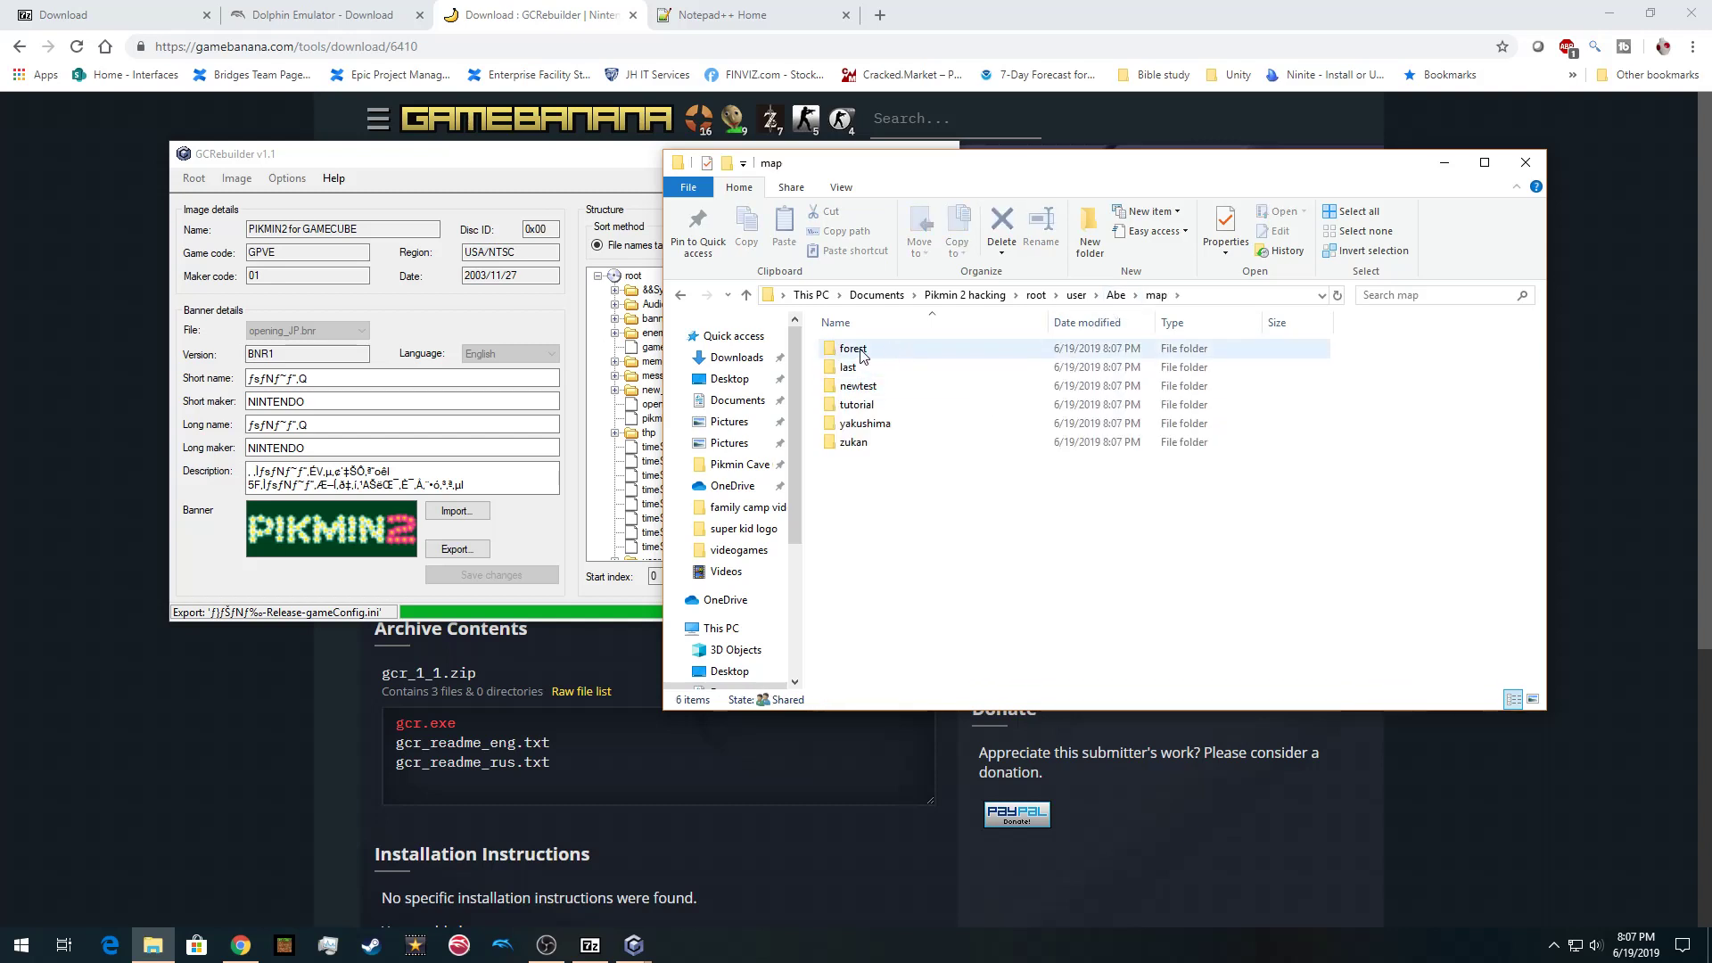
double_click(854, 404)
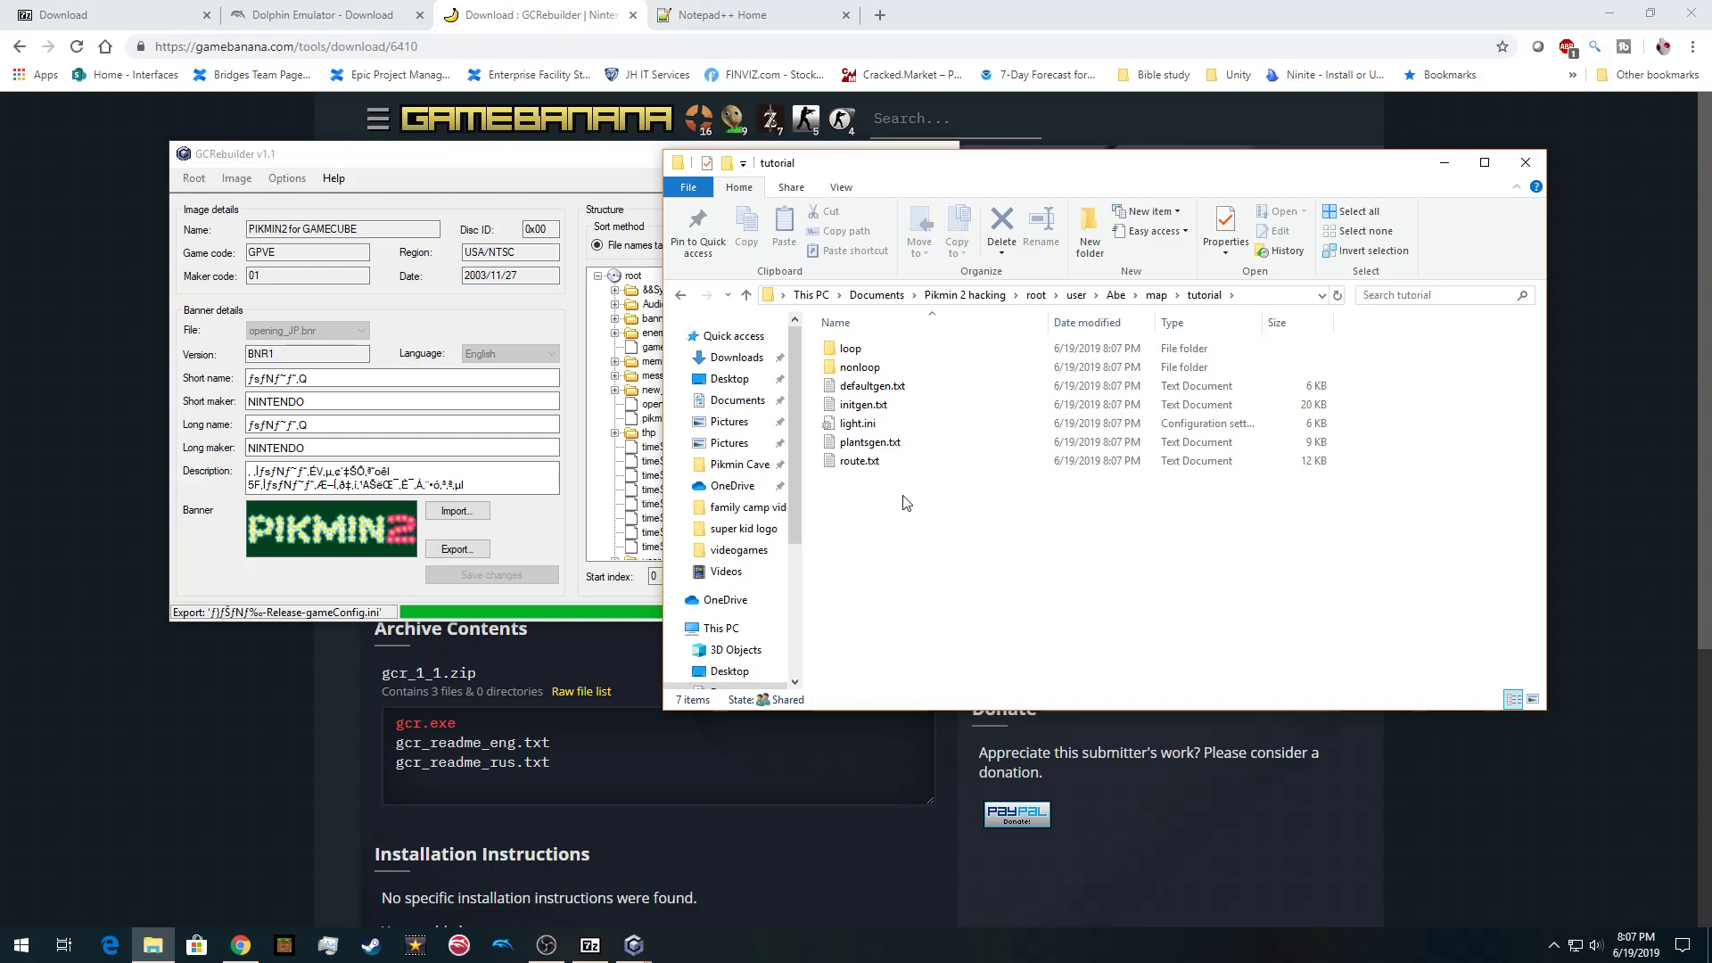
Open initgen.txt from the tutorial map folder for editing in Notepad++
click(869, 406)
click(876, 392)
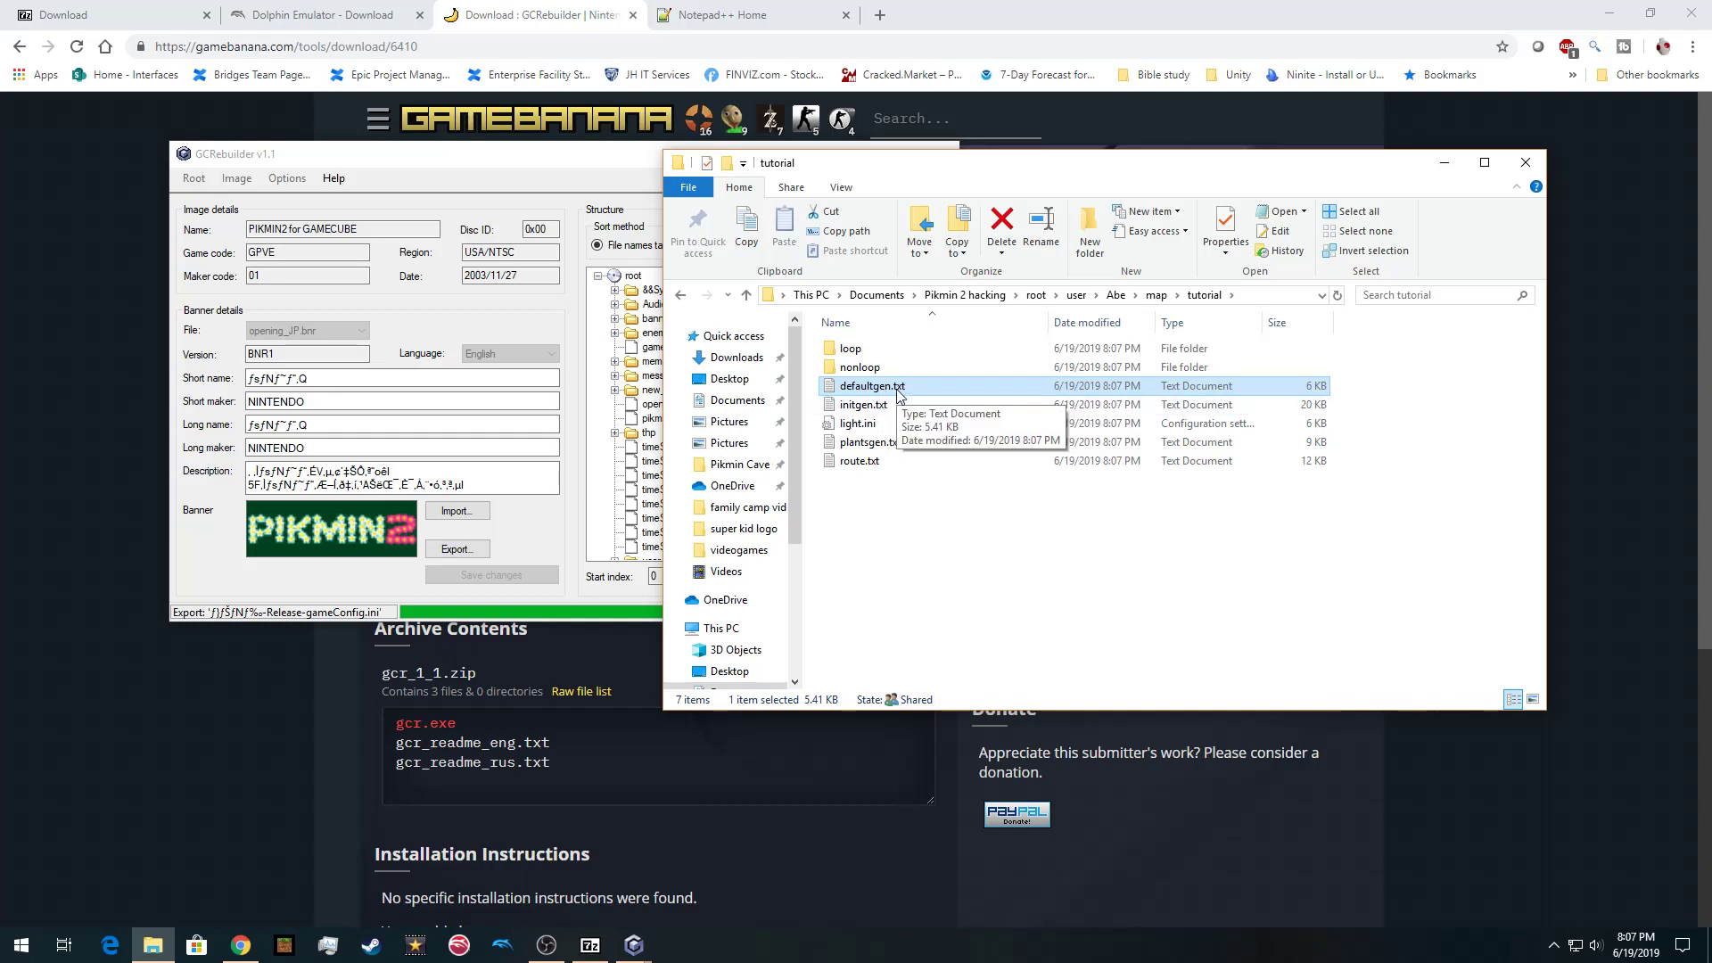
click(941, 544)
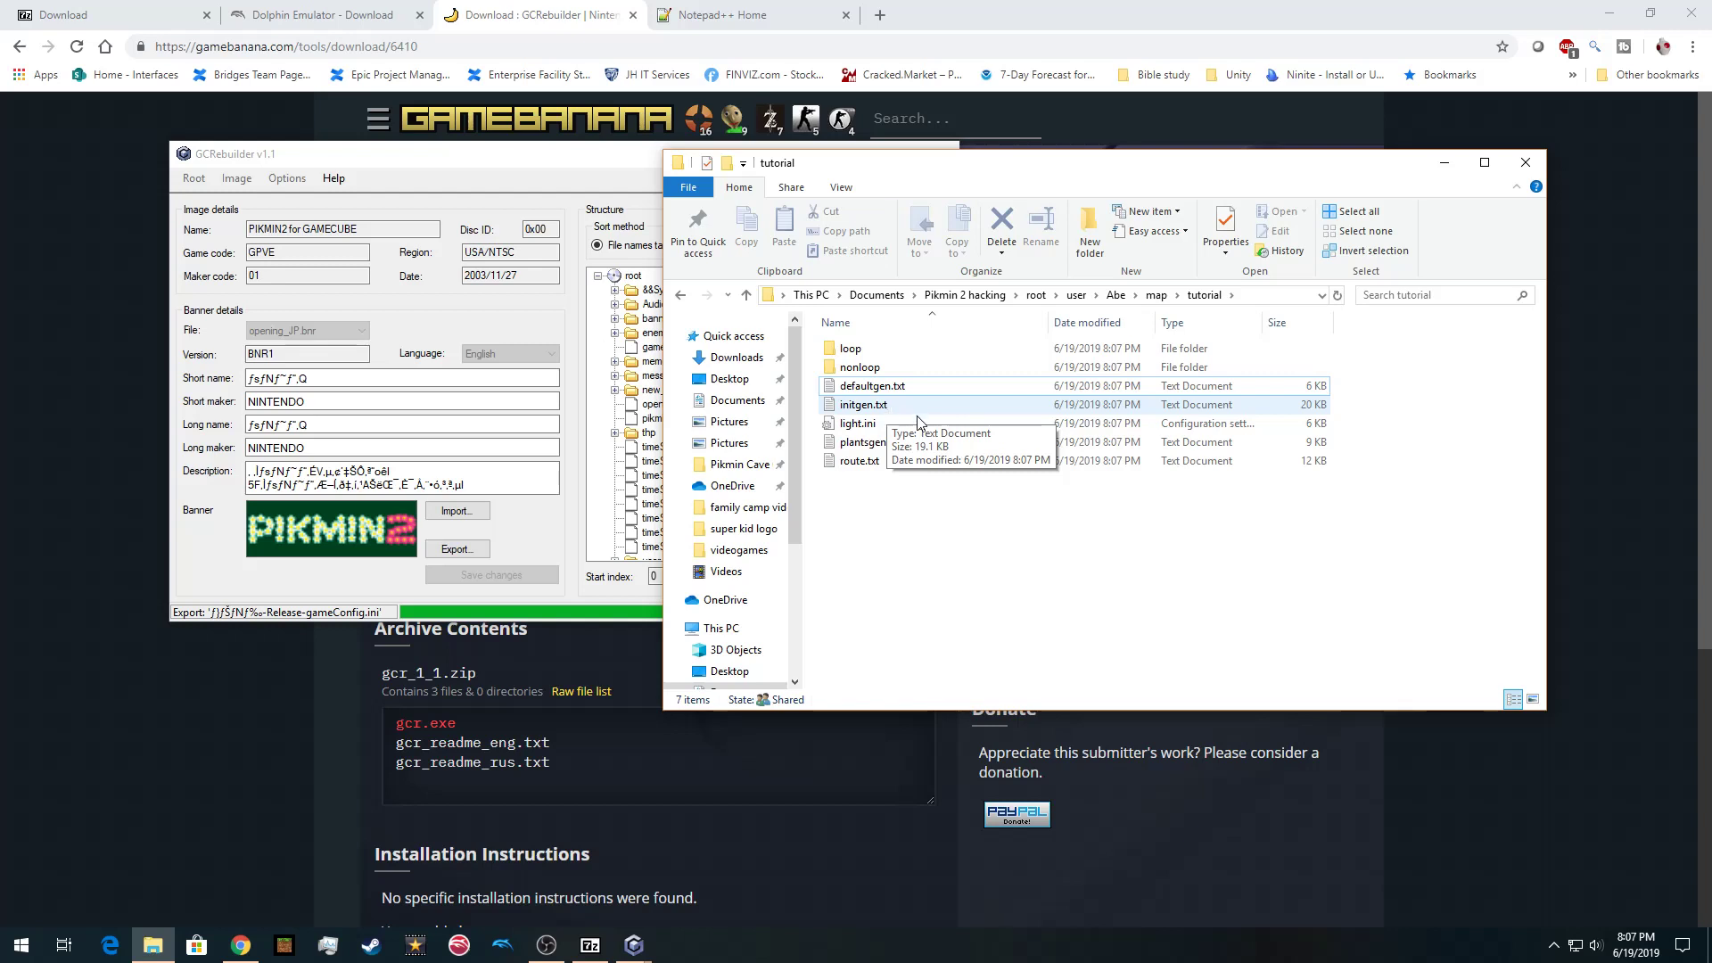
click(881, 408)
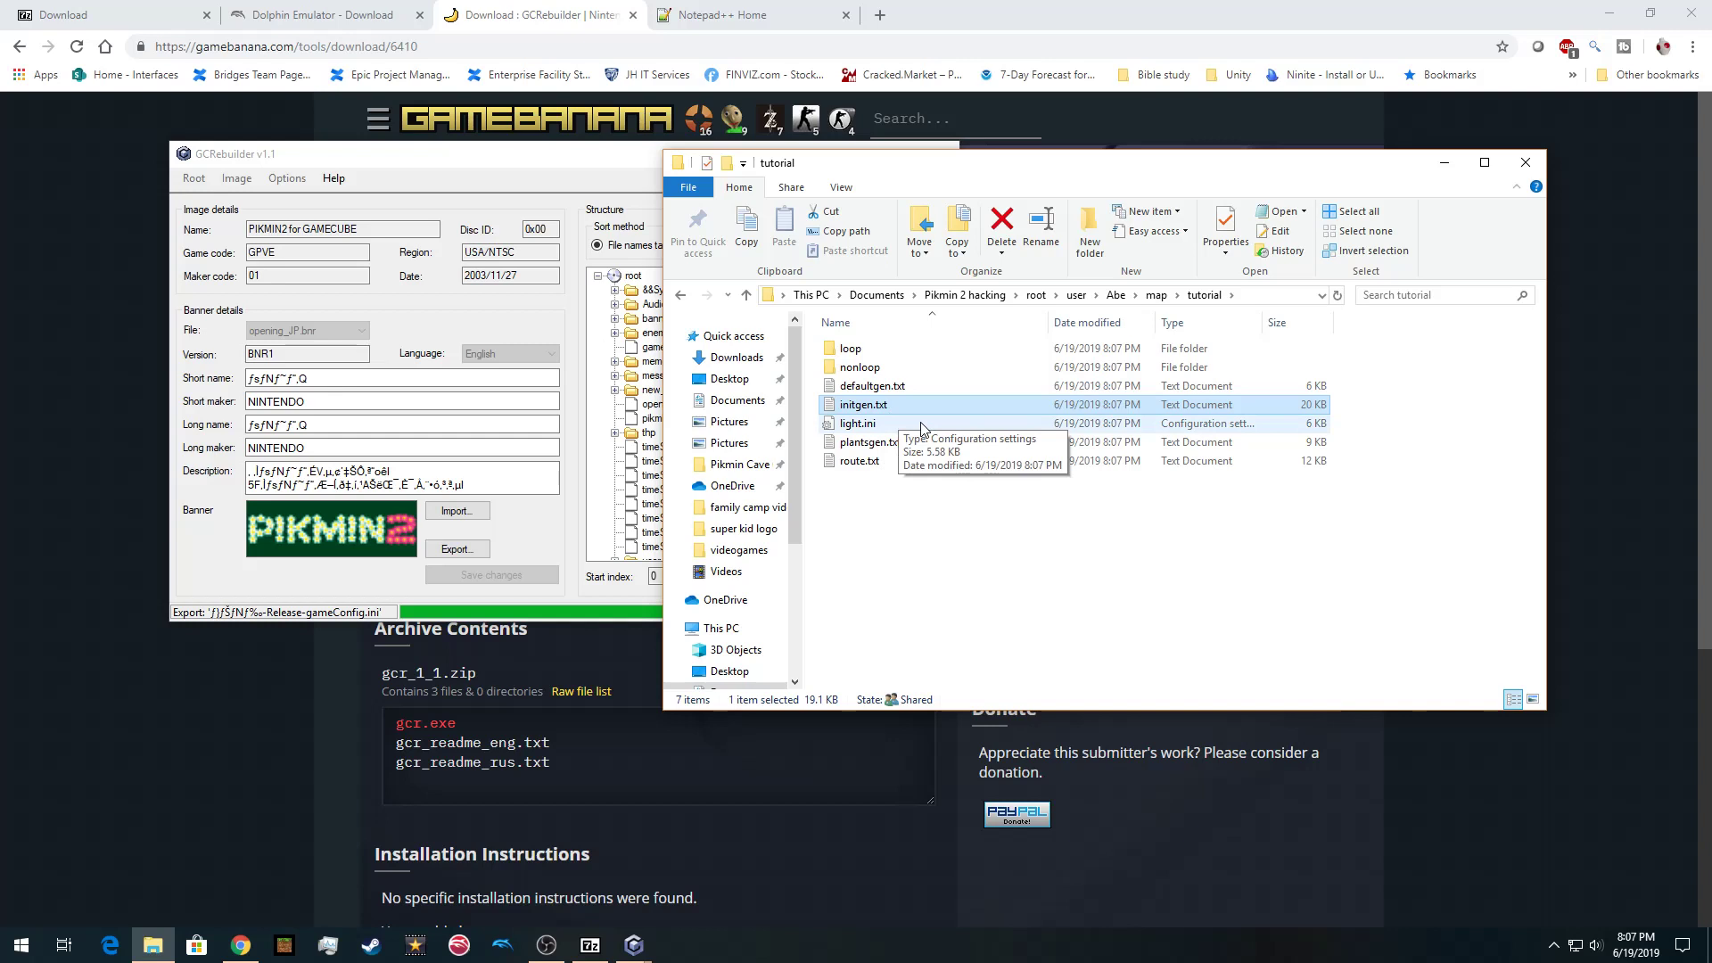
right_click(871, 408)
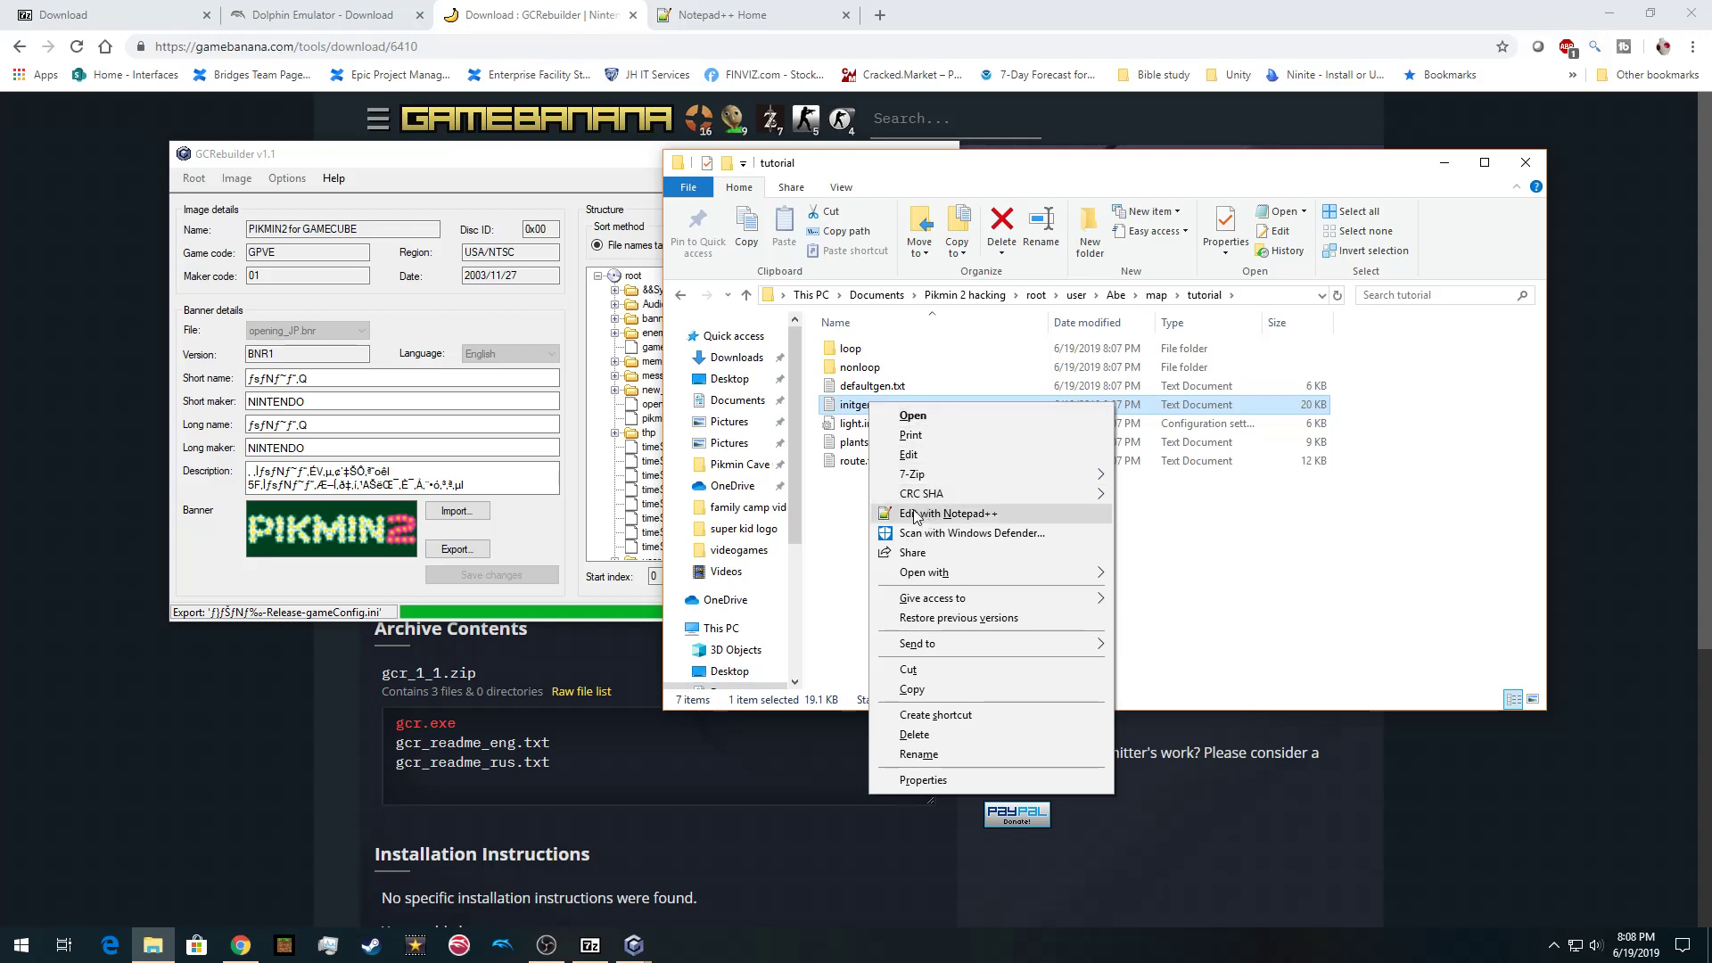
click(922, 514)
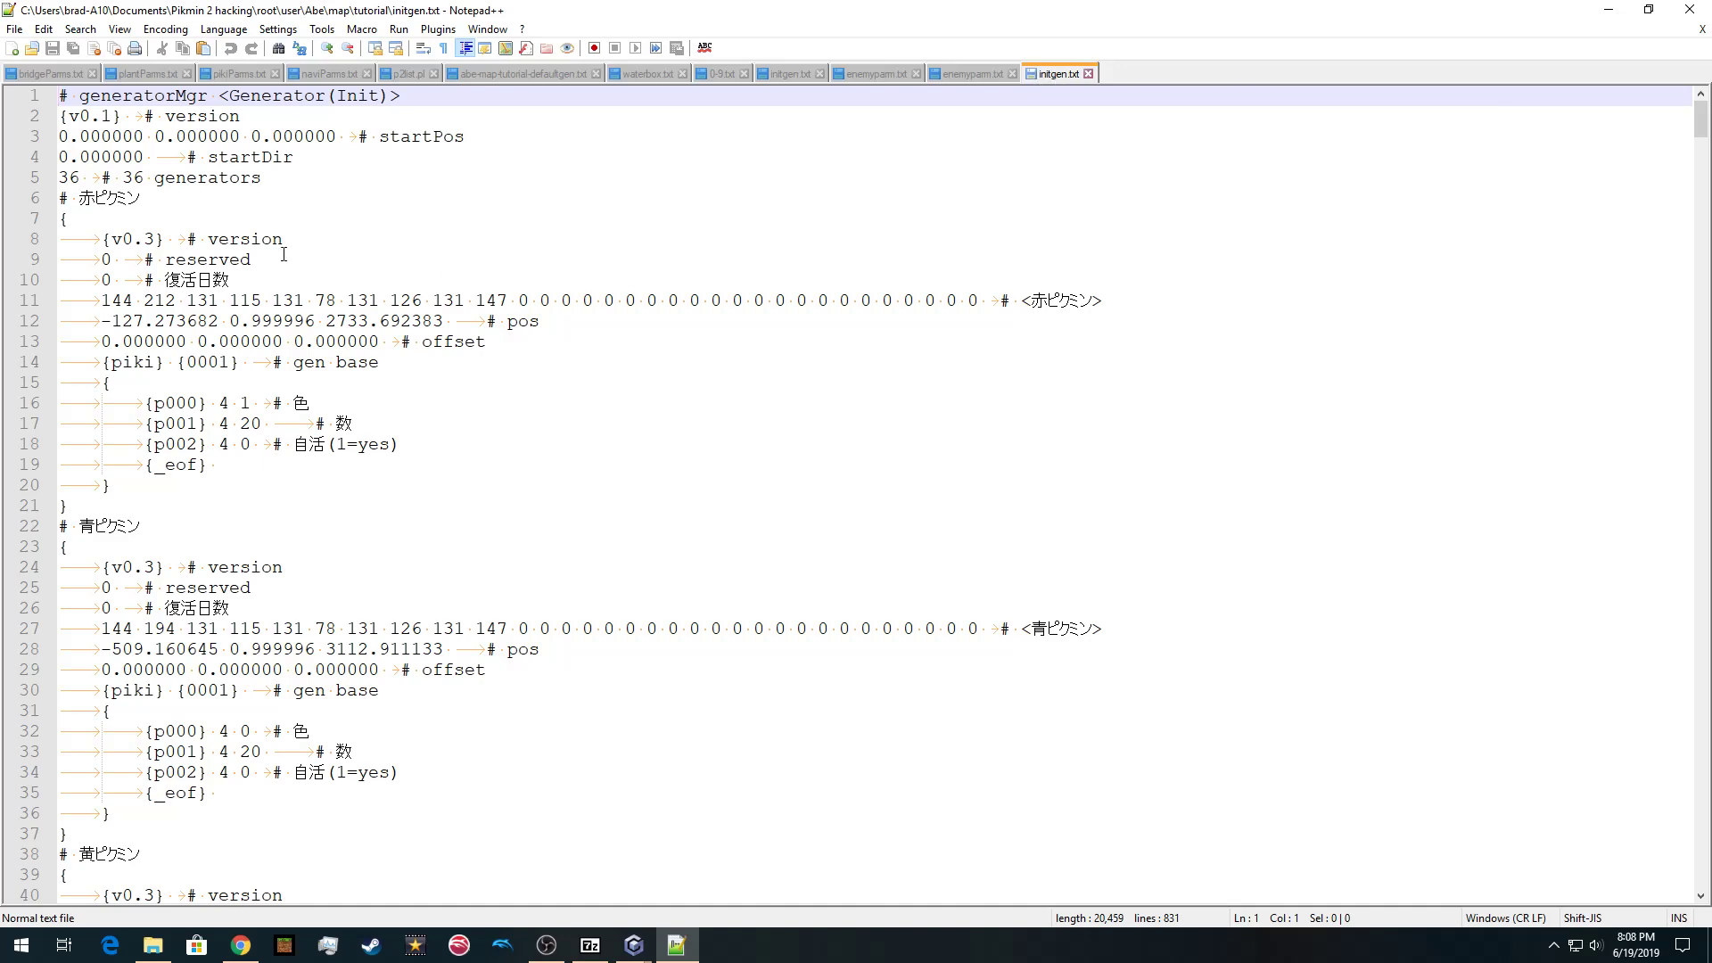
Look through the generator entries in initgen.txt, from the Pikmin color blocks to the first sinking wall item
scroll(281, 537, down, 9)
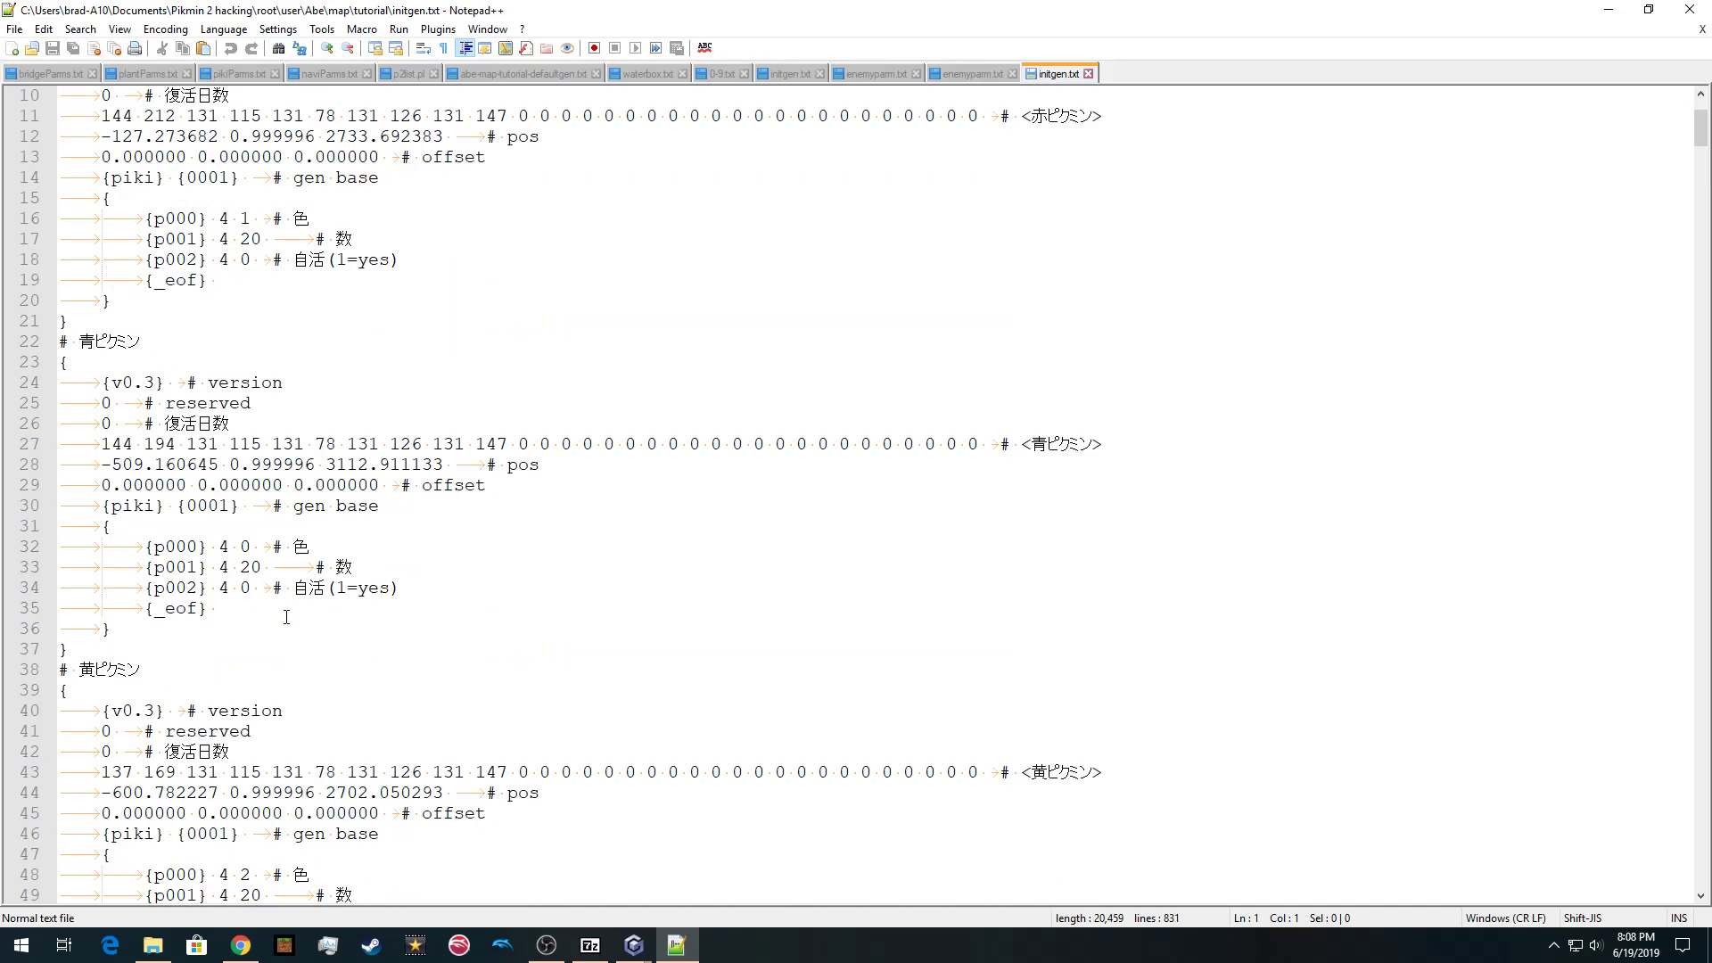
scroll(286, 617, down, 6)
scroll(286, 617, down, 3)
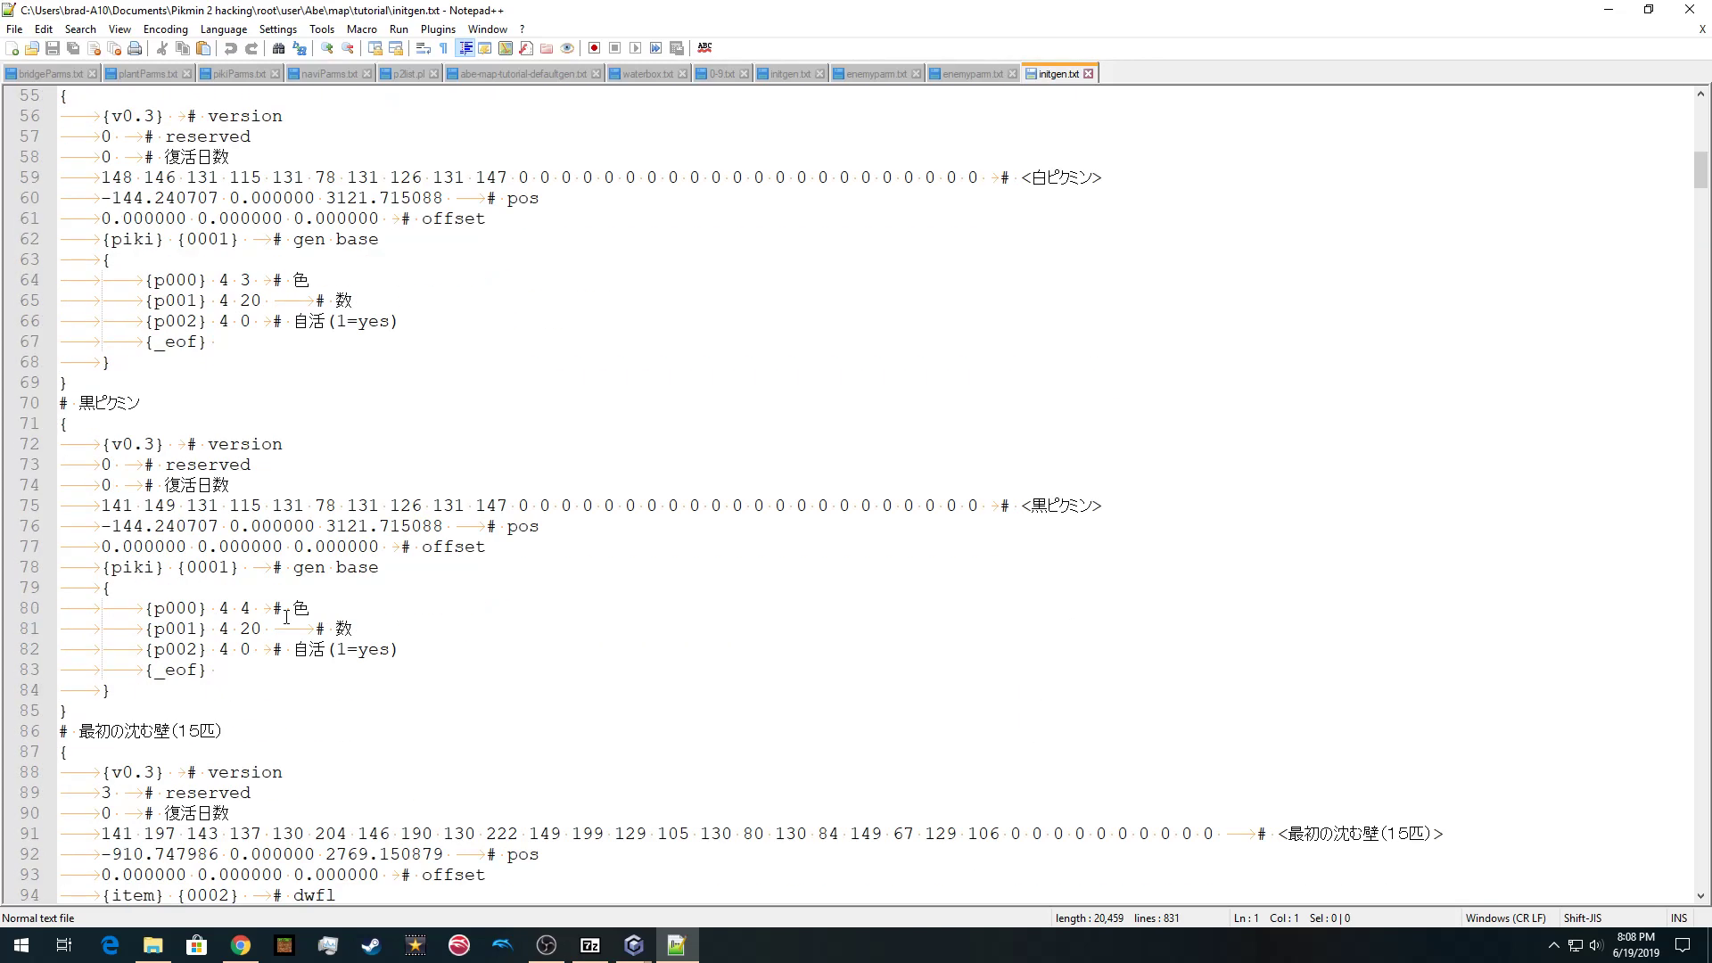
scroll(287, 612, down, 11)
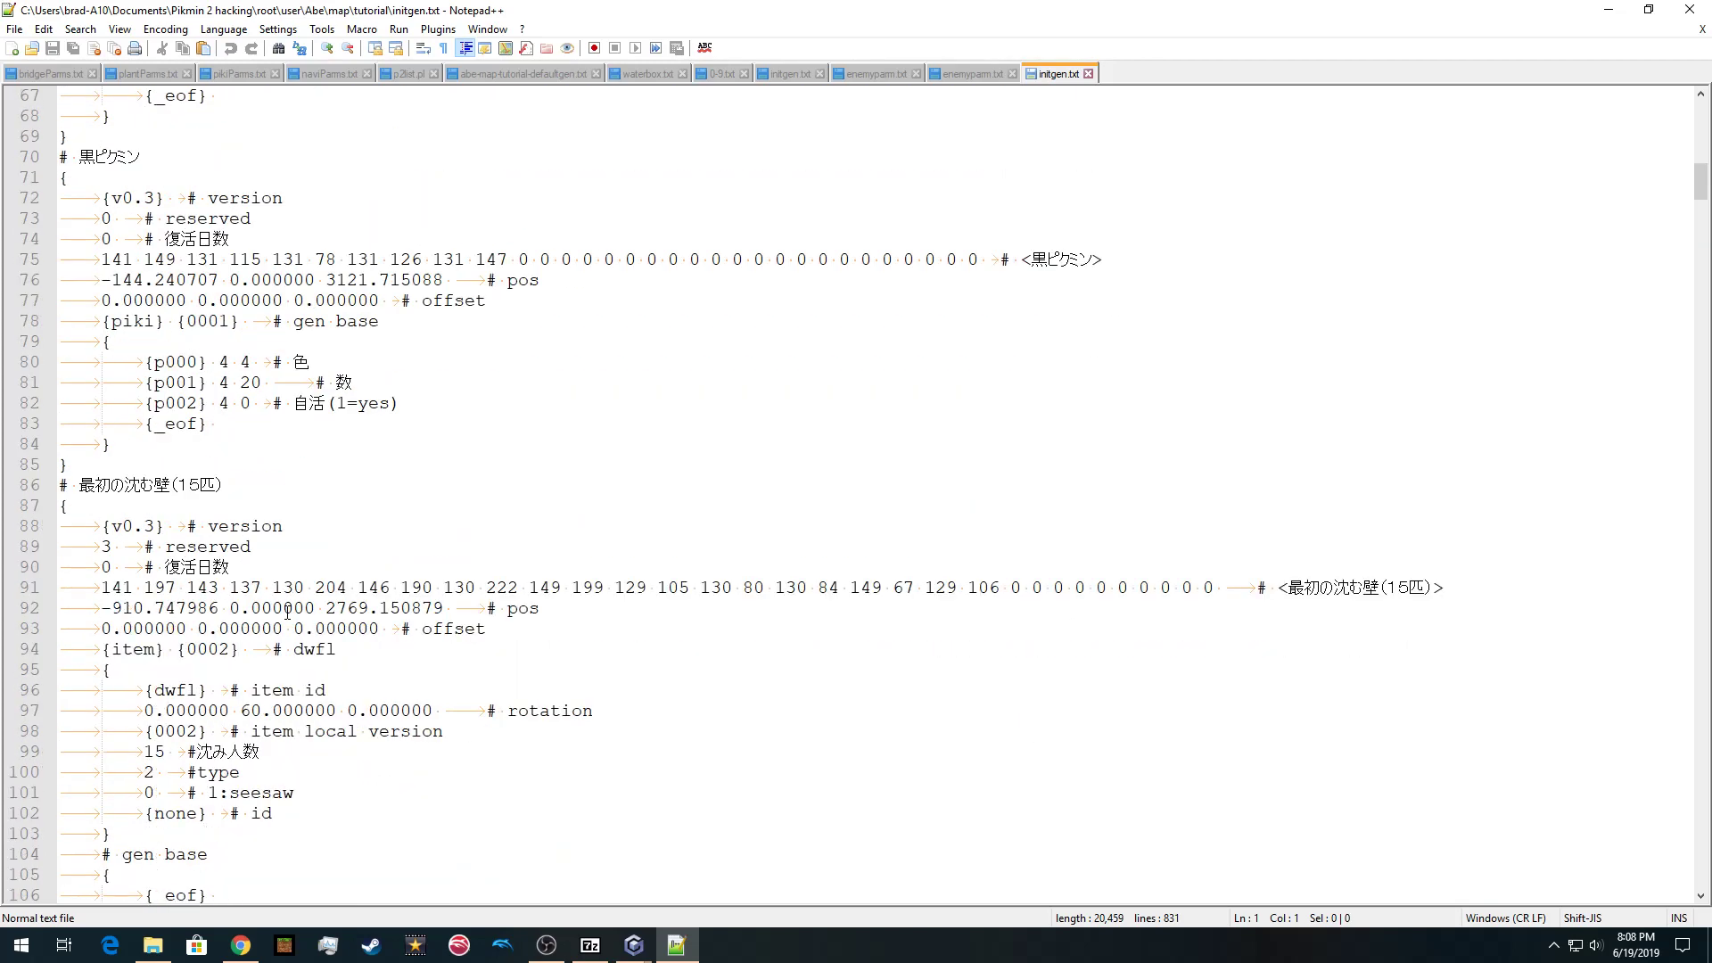
scroll(287, 612, up, 8)
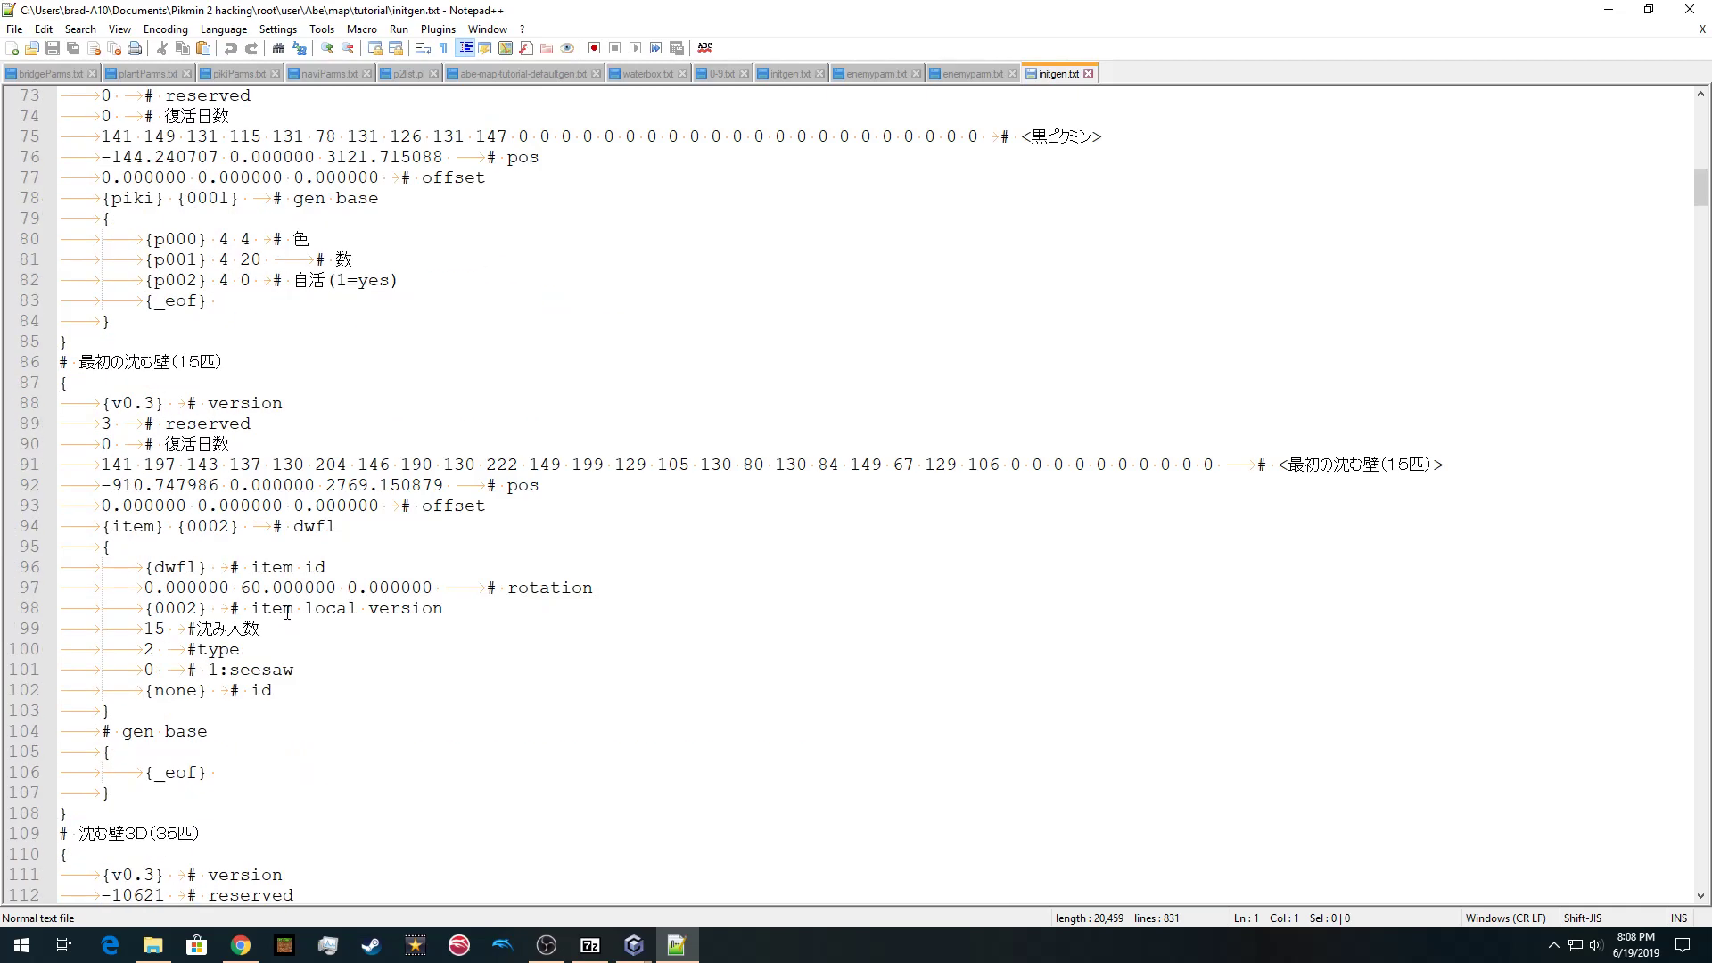
Close initgen.txt and minimize Notepad++ to return to the tutorial folder window, moving it lower to uncover more of GCRebuilder
click(1088, 74)
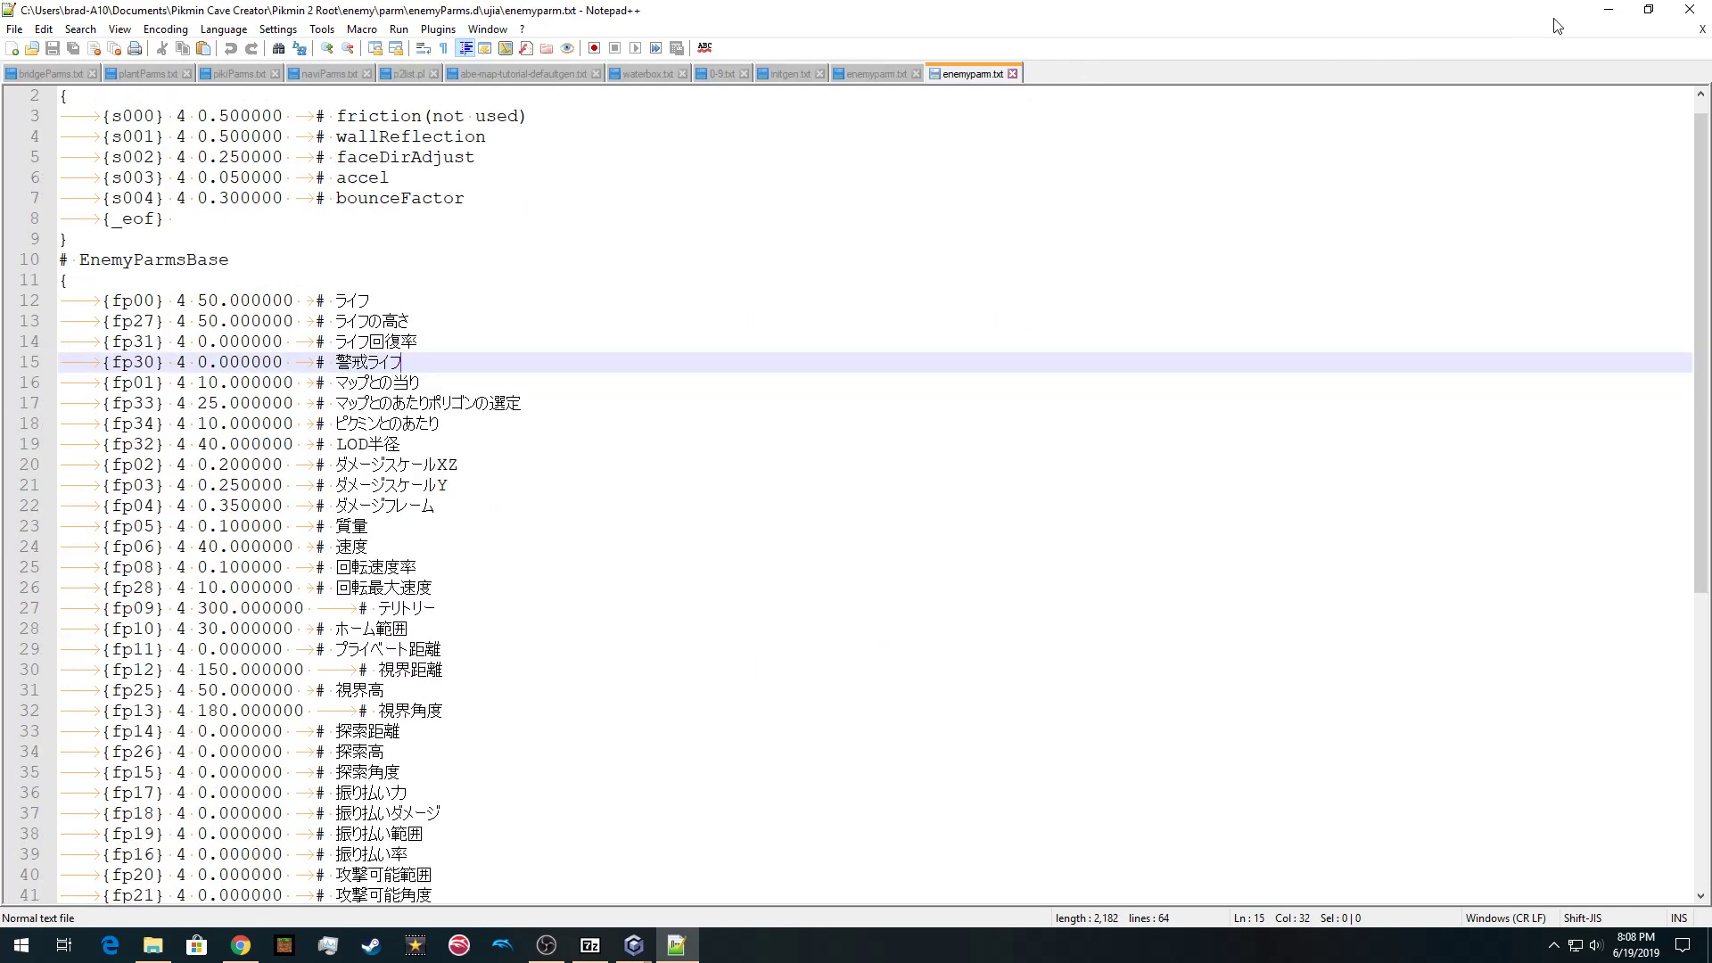
click(1609, 11)
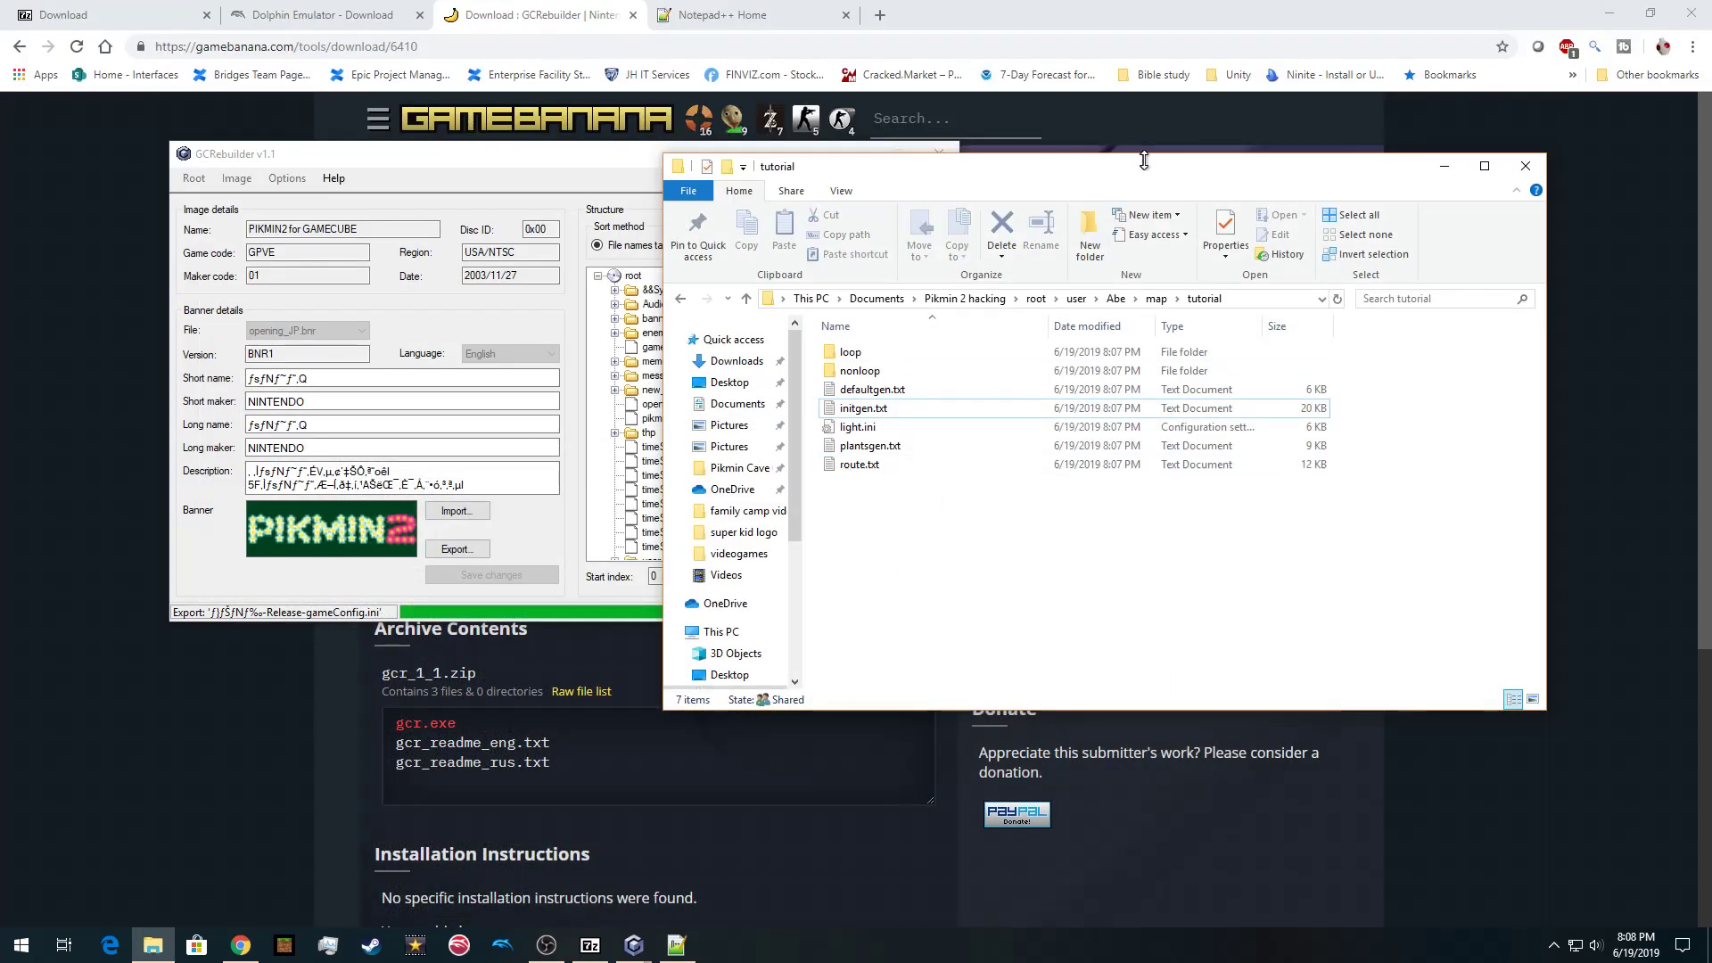
drag(1131, 173, 1114, 315)
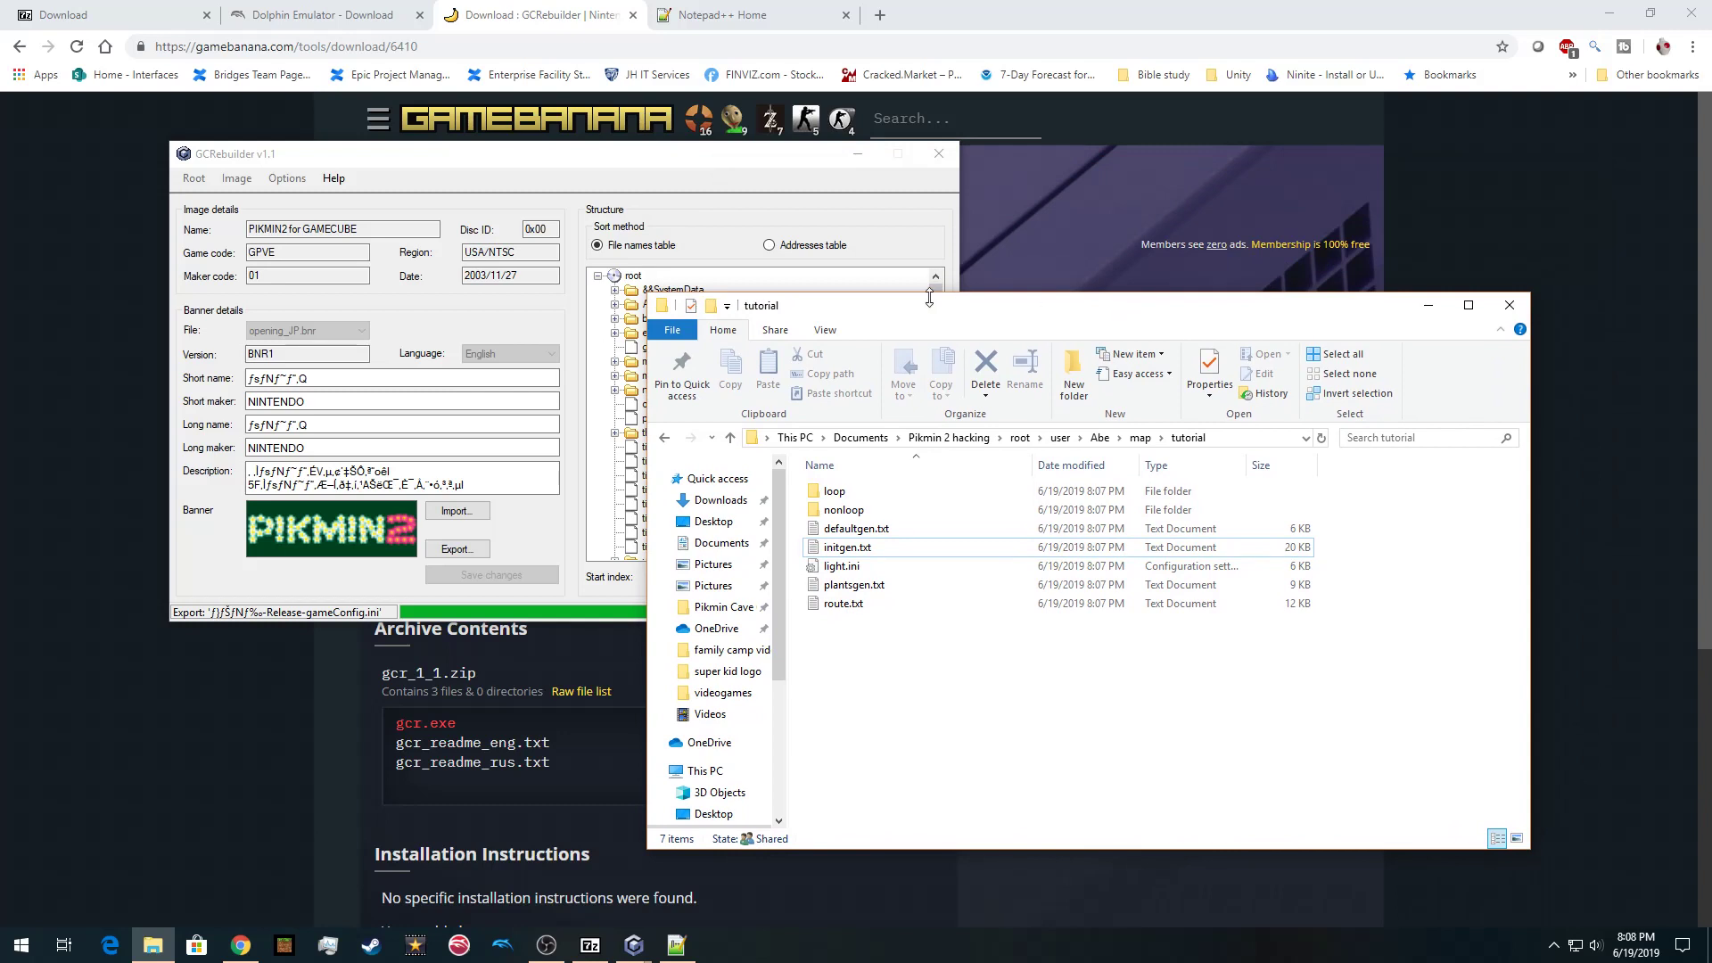